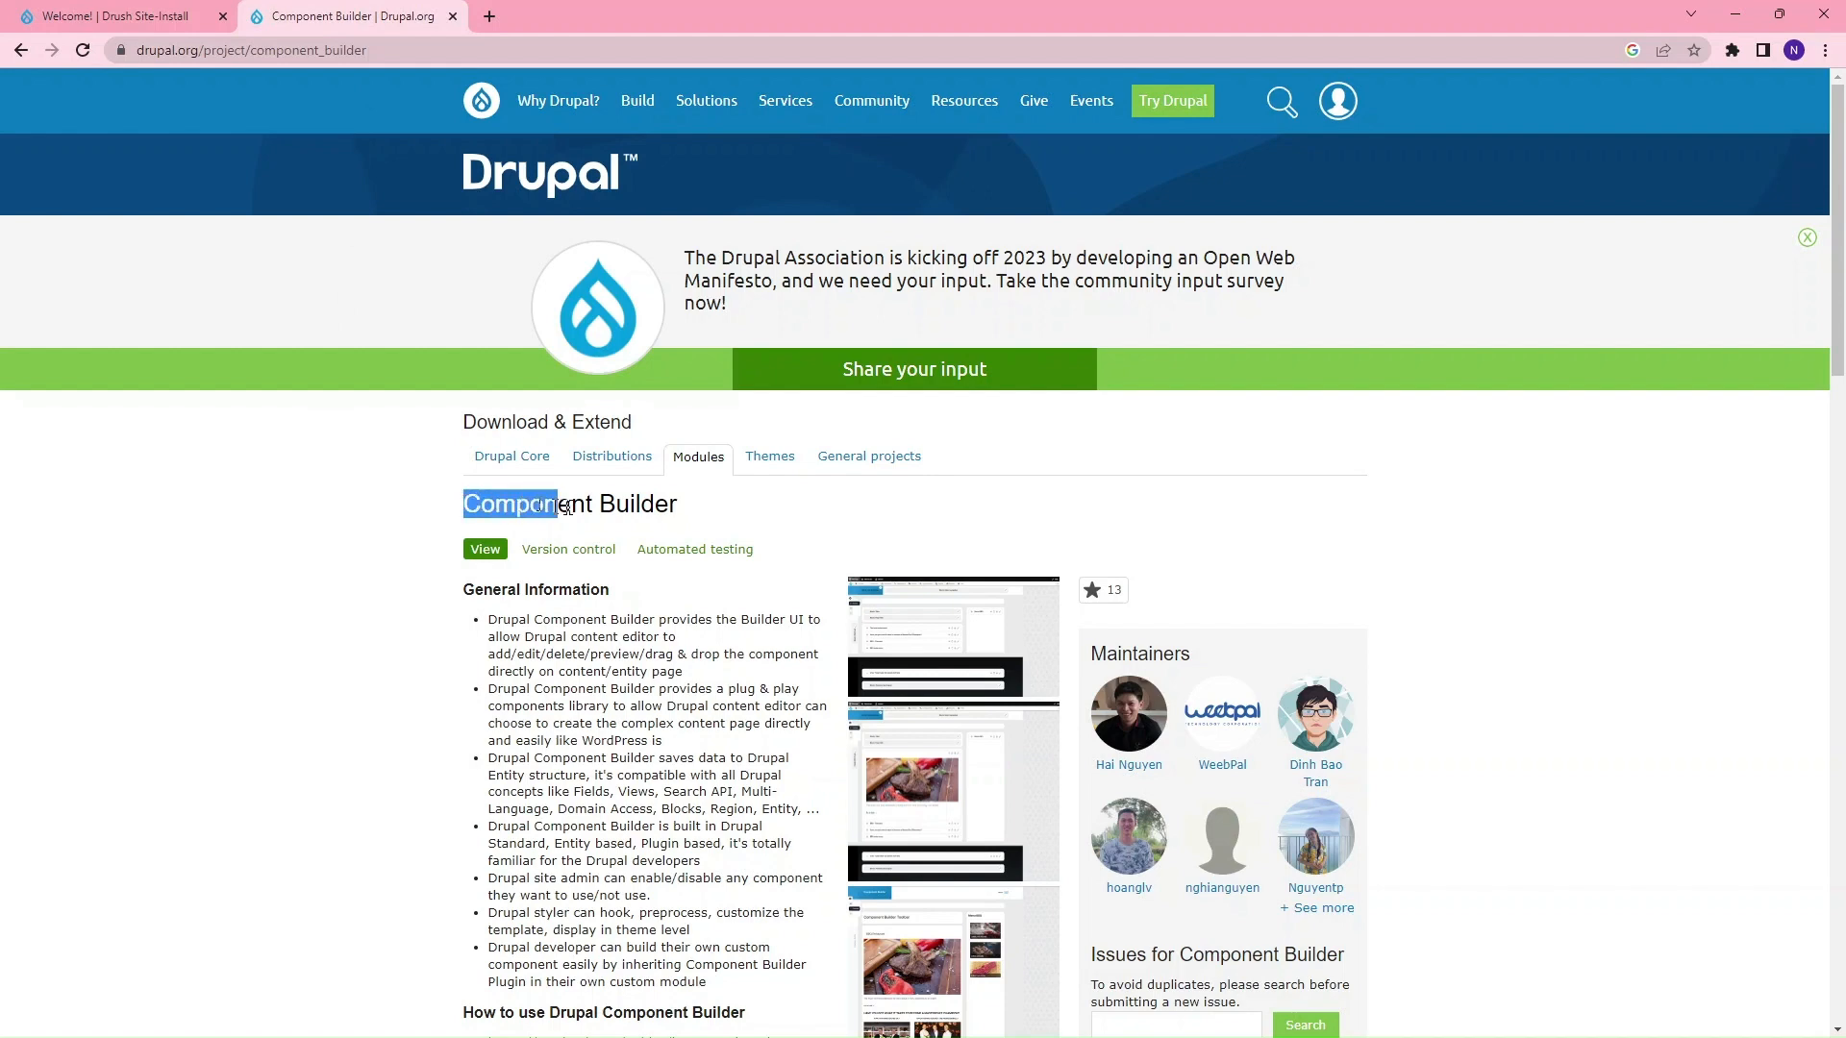
Step: Run composer require 'drupal/inline_entity_form:^1.0@RC' in the site's terminal, copying the command from the Component Builder project page
{"action": "left_click", "coordinate": [710, 523]}
{"action": "scroll", "coordinate": [709, 523], "scroll_direction": "down", "scroll_amount": 8}
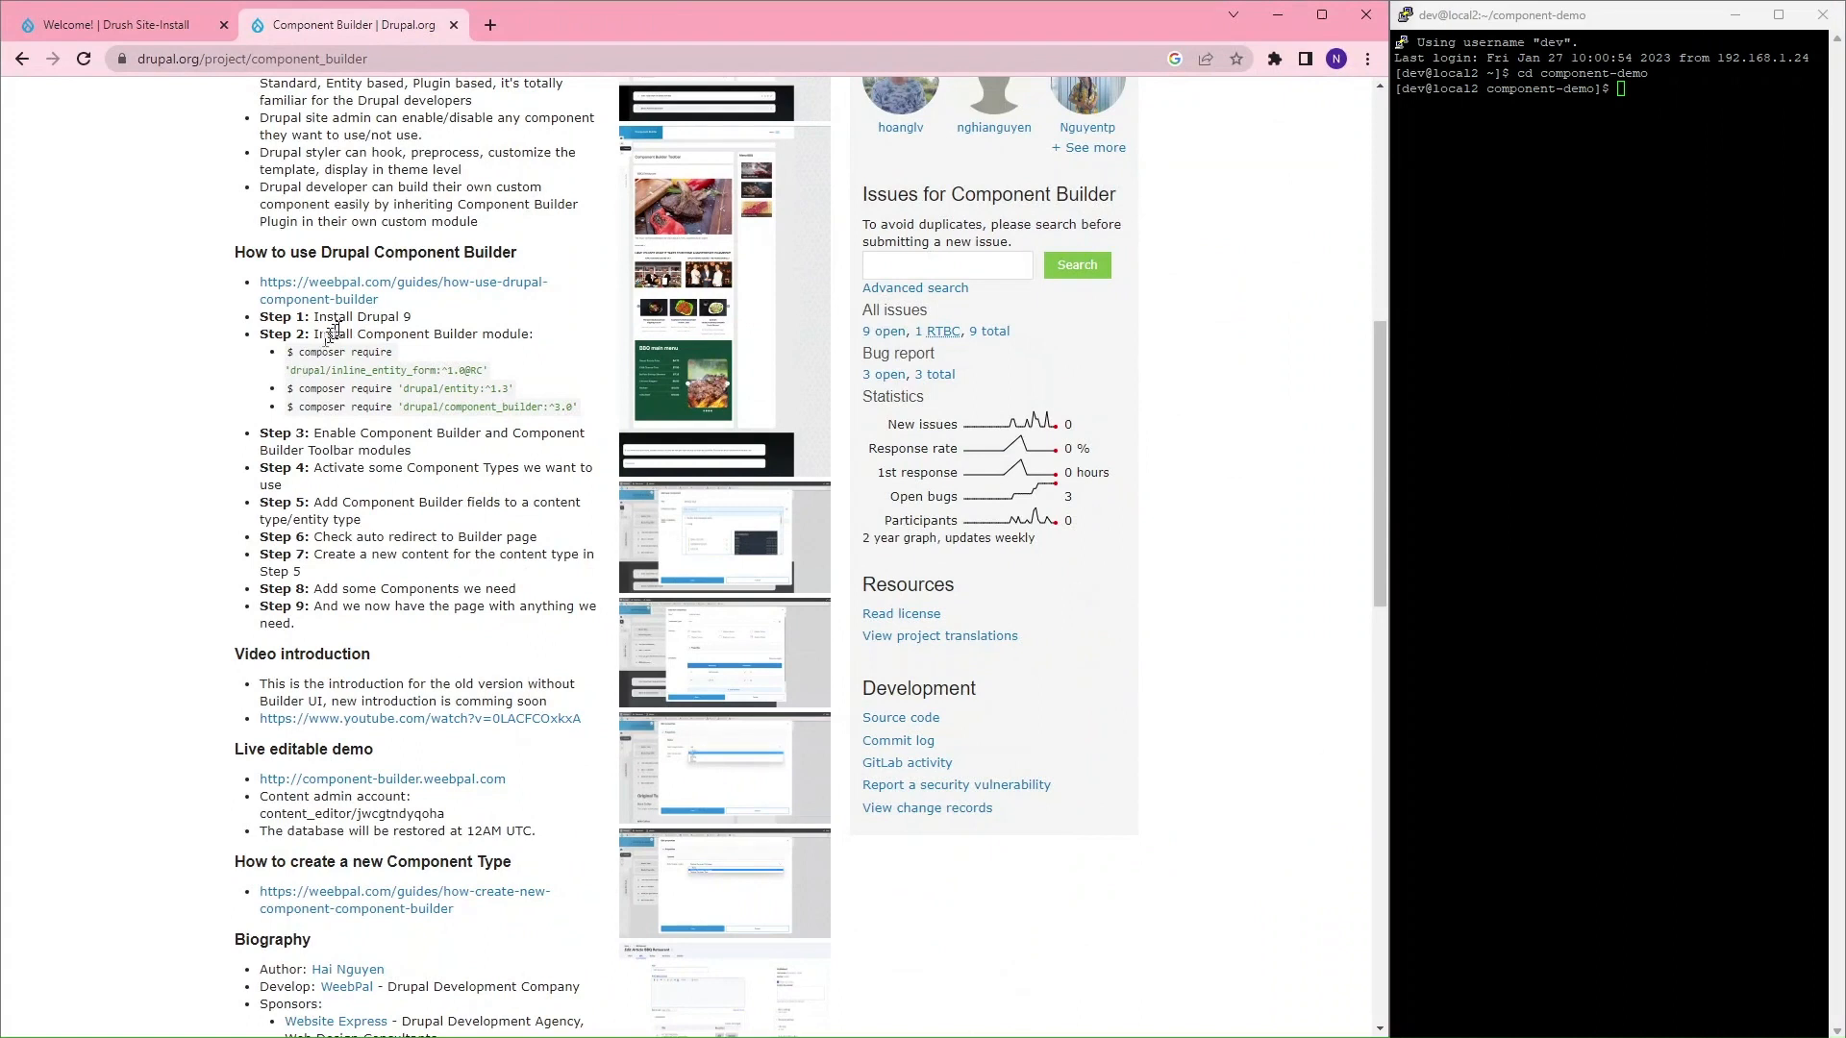
{"action": "left_click_drag", "start_coordinate": [321, 355], "coordinate": [492, 375]}
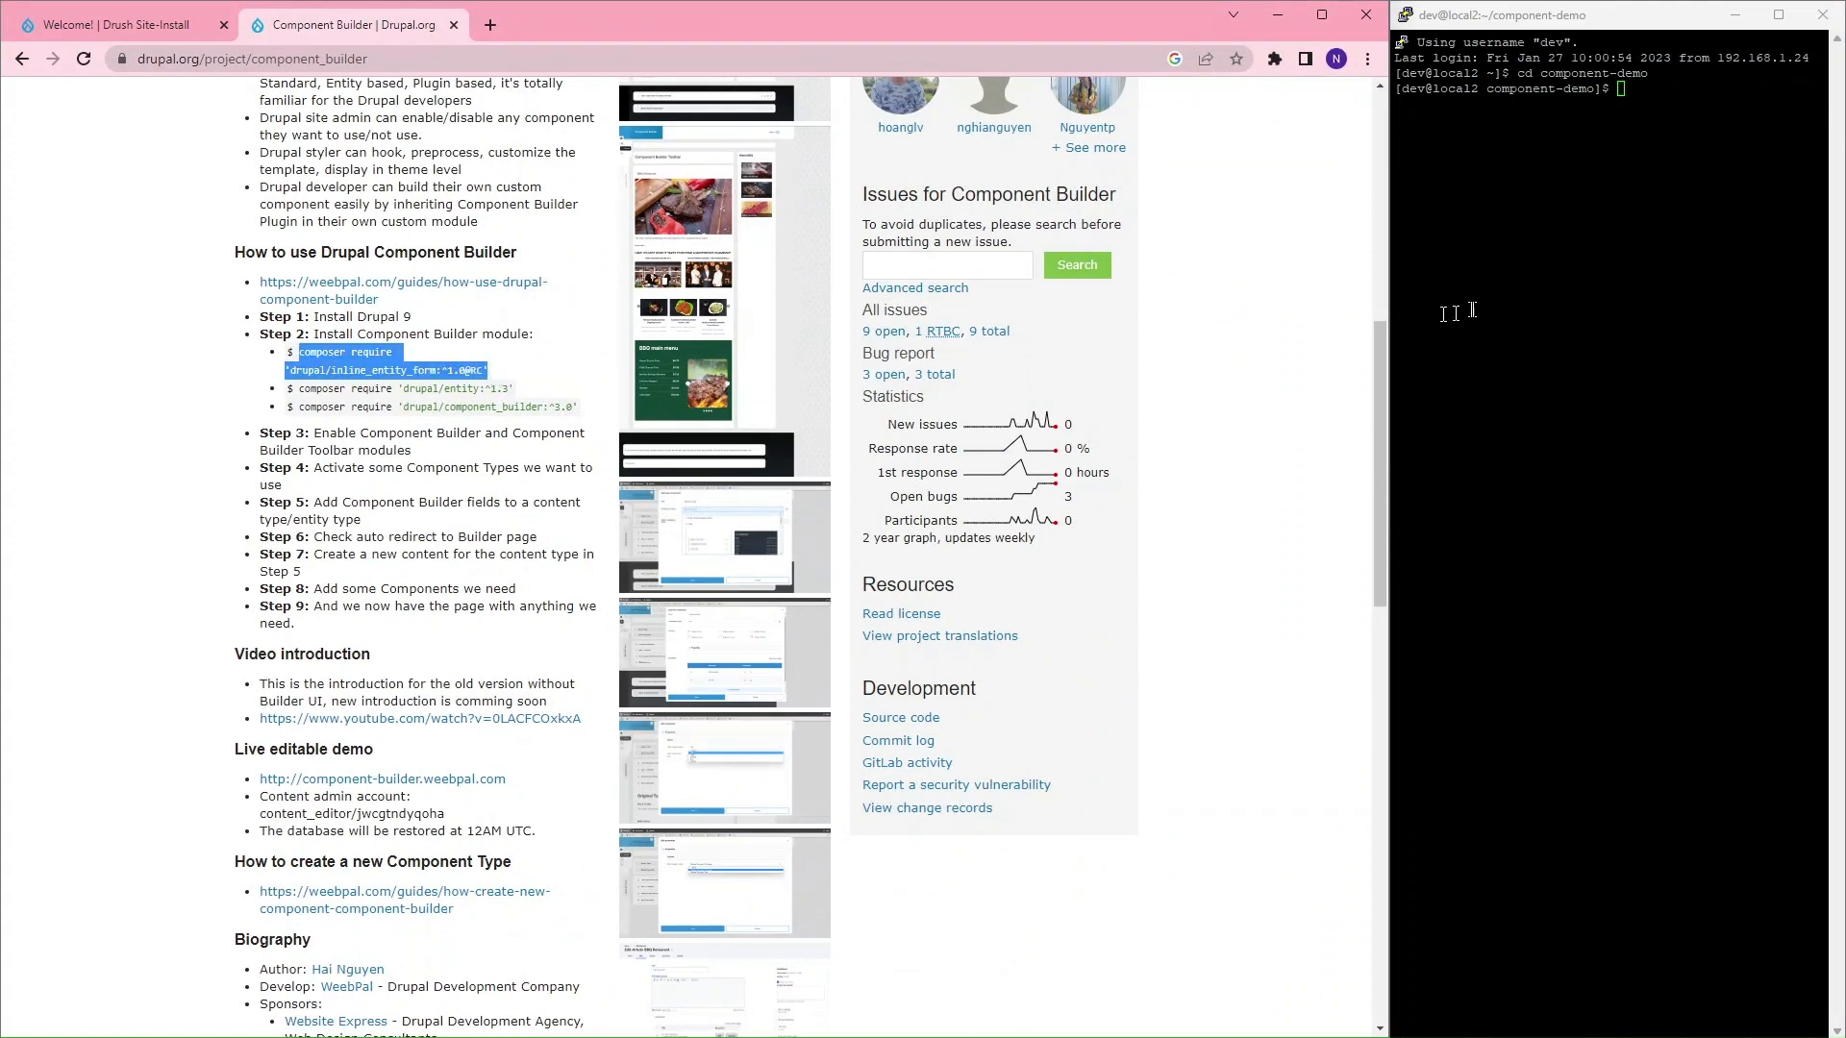
{"action": "right_click", "coordinate": [1643, 114]}
{"action": "key", "text": "Return"}
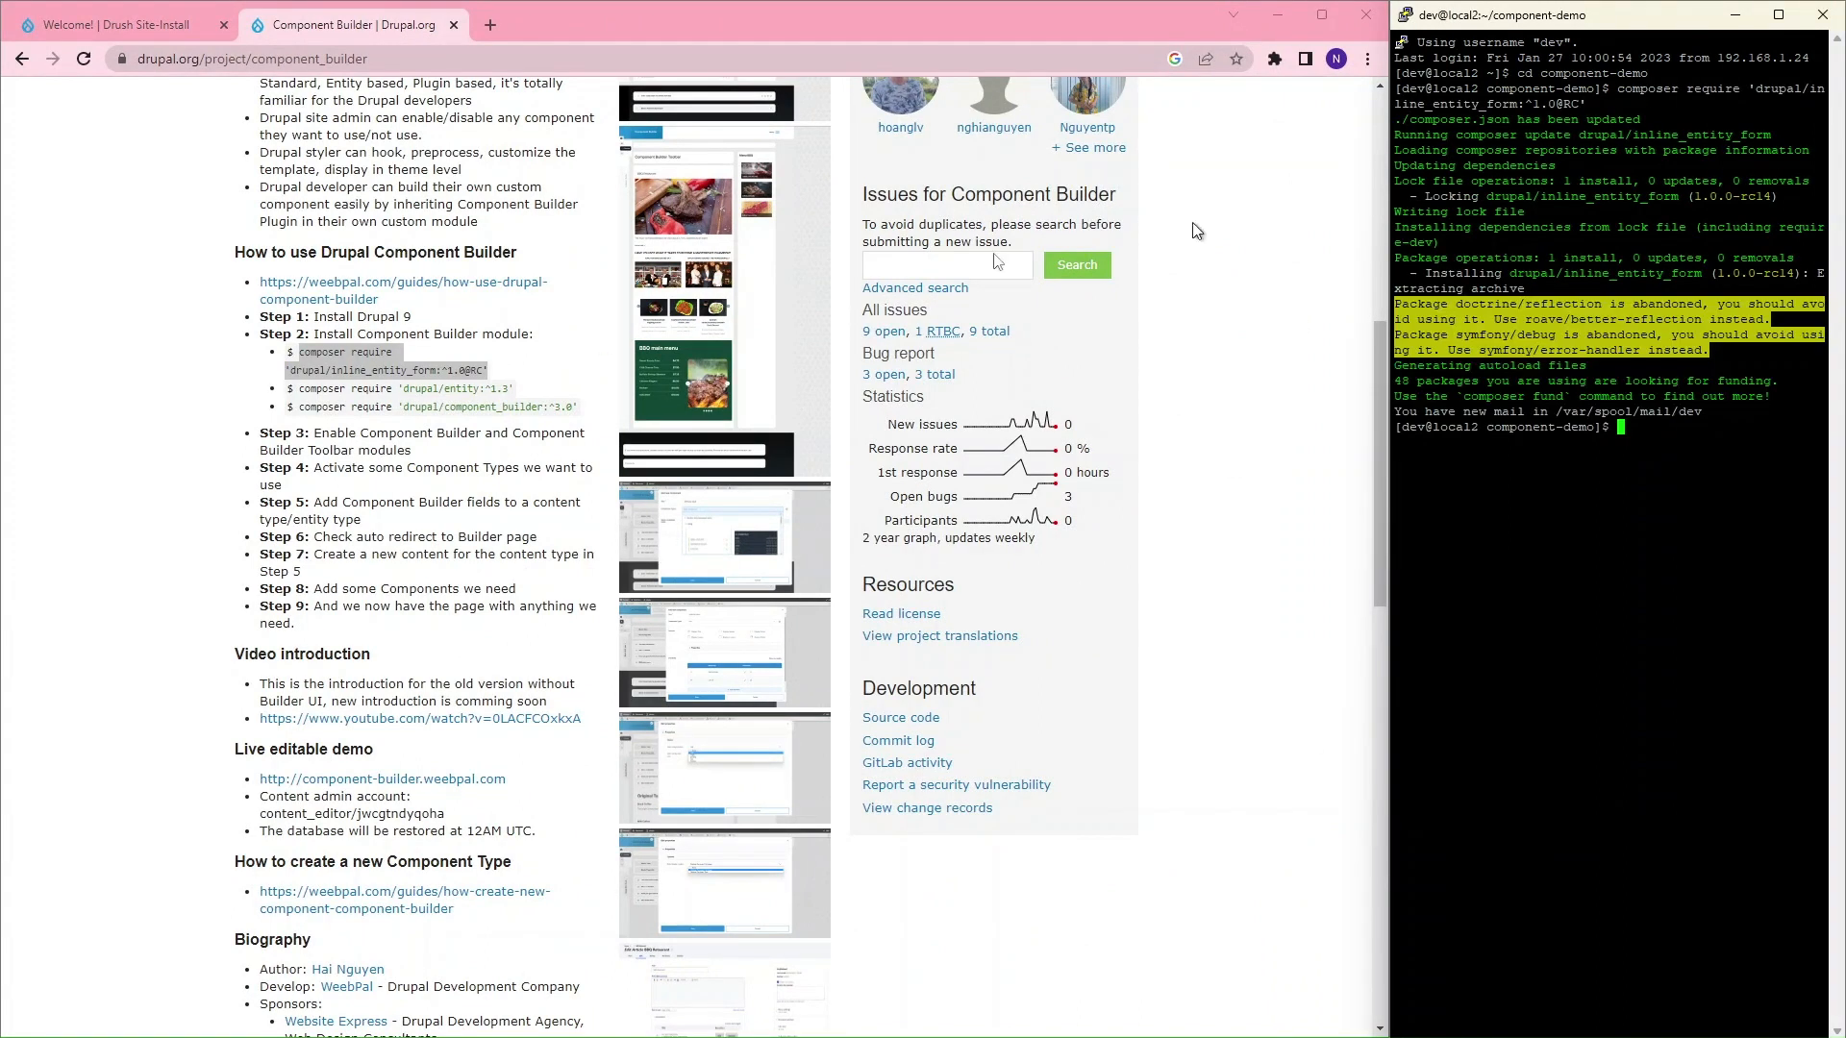
Step: Run the remaining two Composer commands from the project page in the terminal, requiring 'drupal/entity:^1.3' and 'drupal/component_builder:^3.0'
{"action": "left_click_drag", "start_coordinate": [300, 388], "coordinate": [498, 388]}
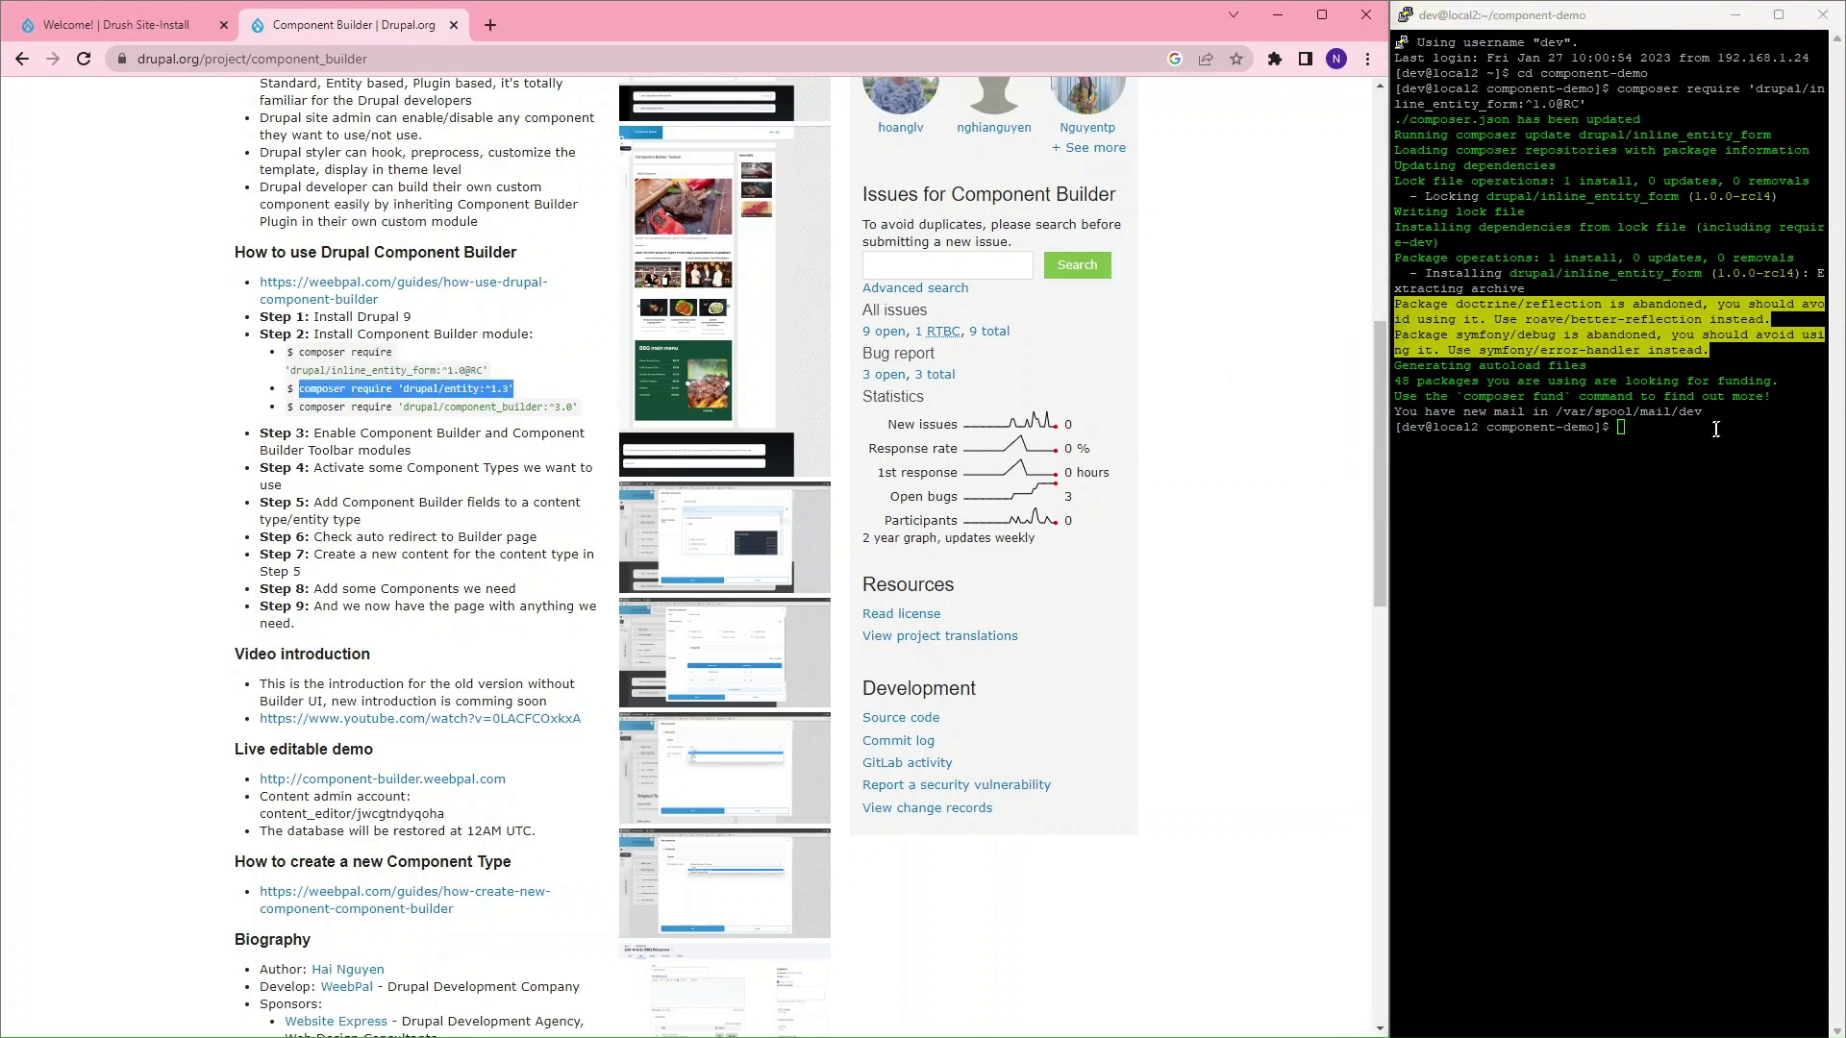
{"action": "right_click", "coordinate": [1716, 429]}
{"action": "key", "text": "Return"}
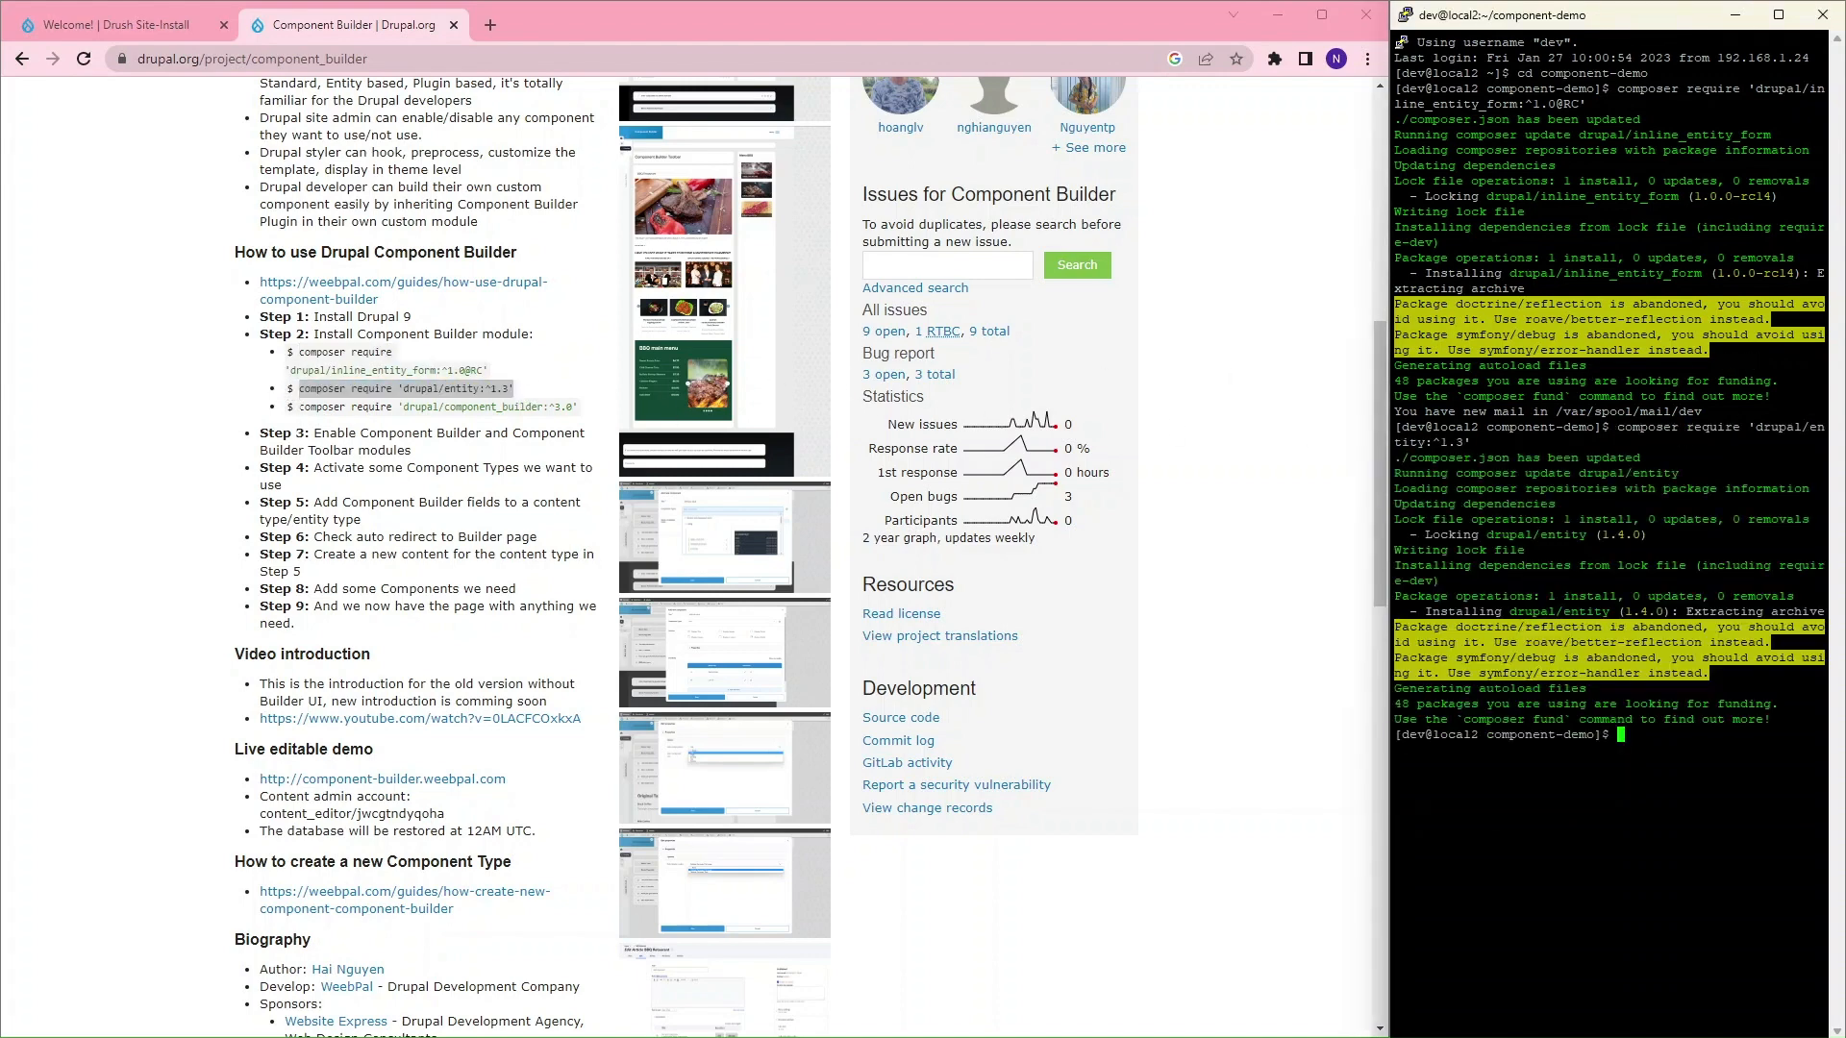
{"action": "left_click_drag", "start_coordinate": [300, 407], "coordinate": [574, 410]}
{"action": "right_click", "coordinate": [1670, 732]}
{"action": "key", "text": "Return"}
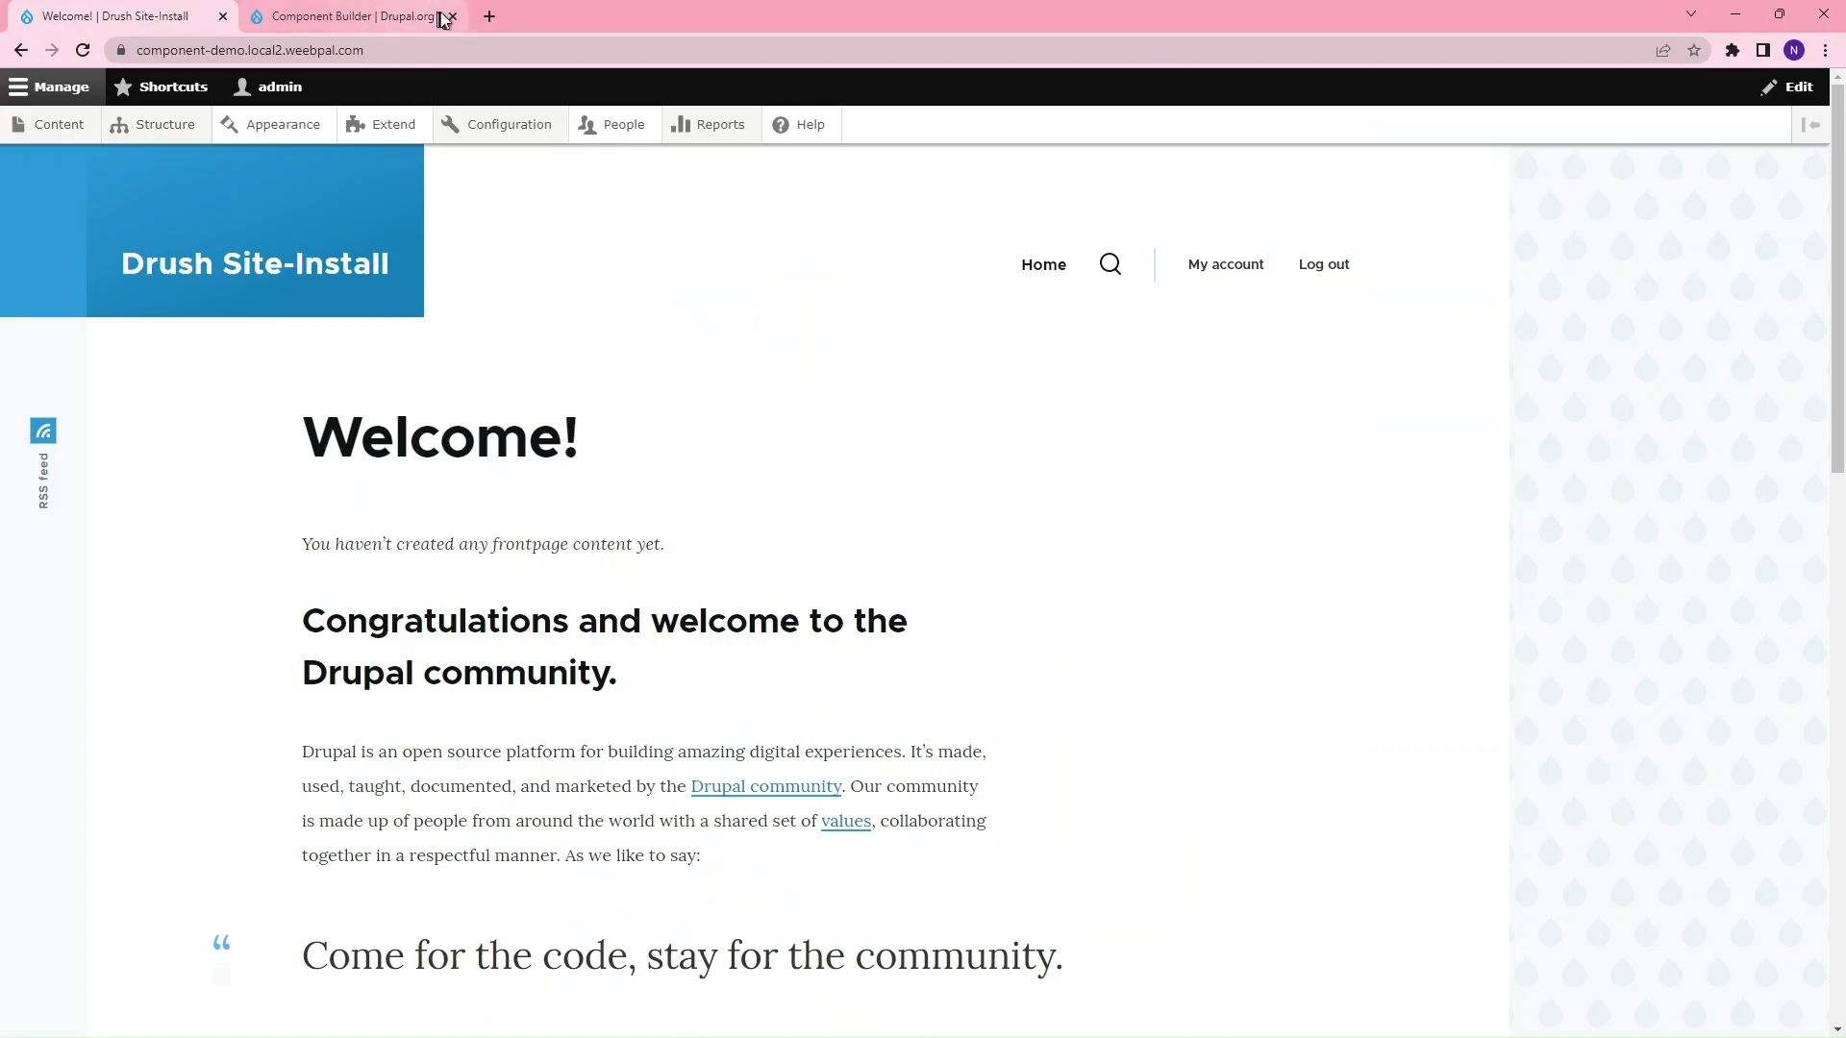
Step: Filter the site's modules by "component" and install Component Builder and Component Builder Toolbar along with their required modules
{"action": "left_click", "coordinate": [452, 13]}
{"action": "left_click", "coordinate": [384, 125]}
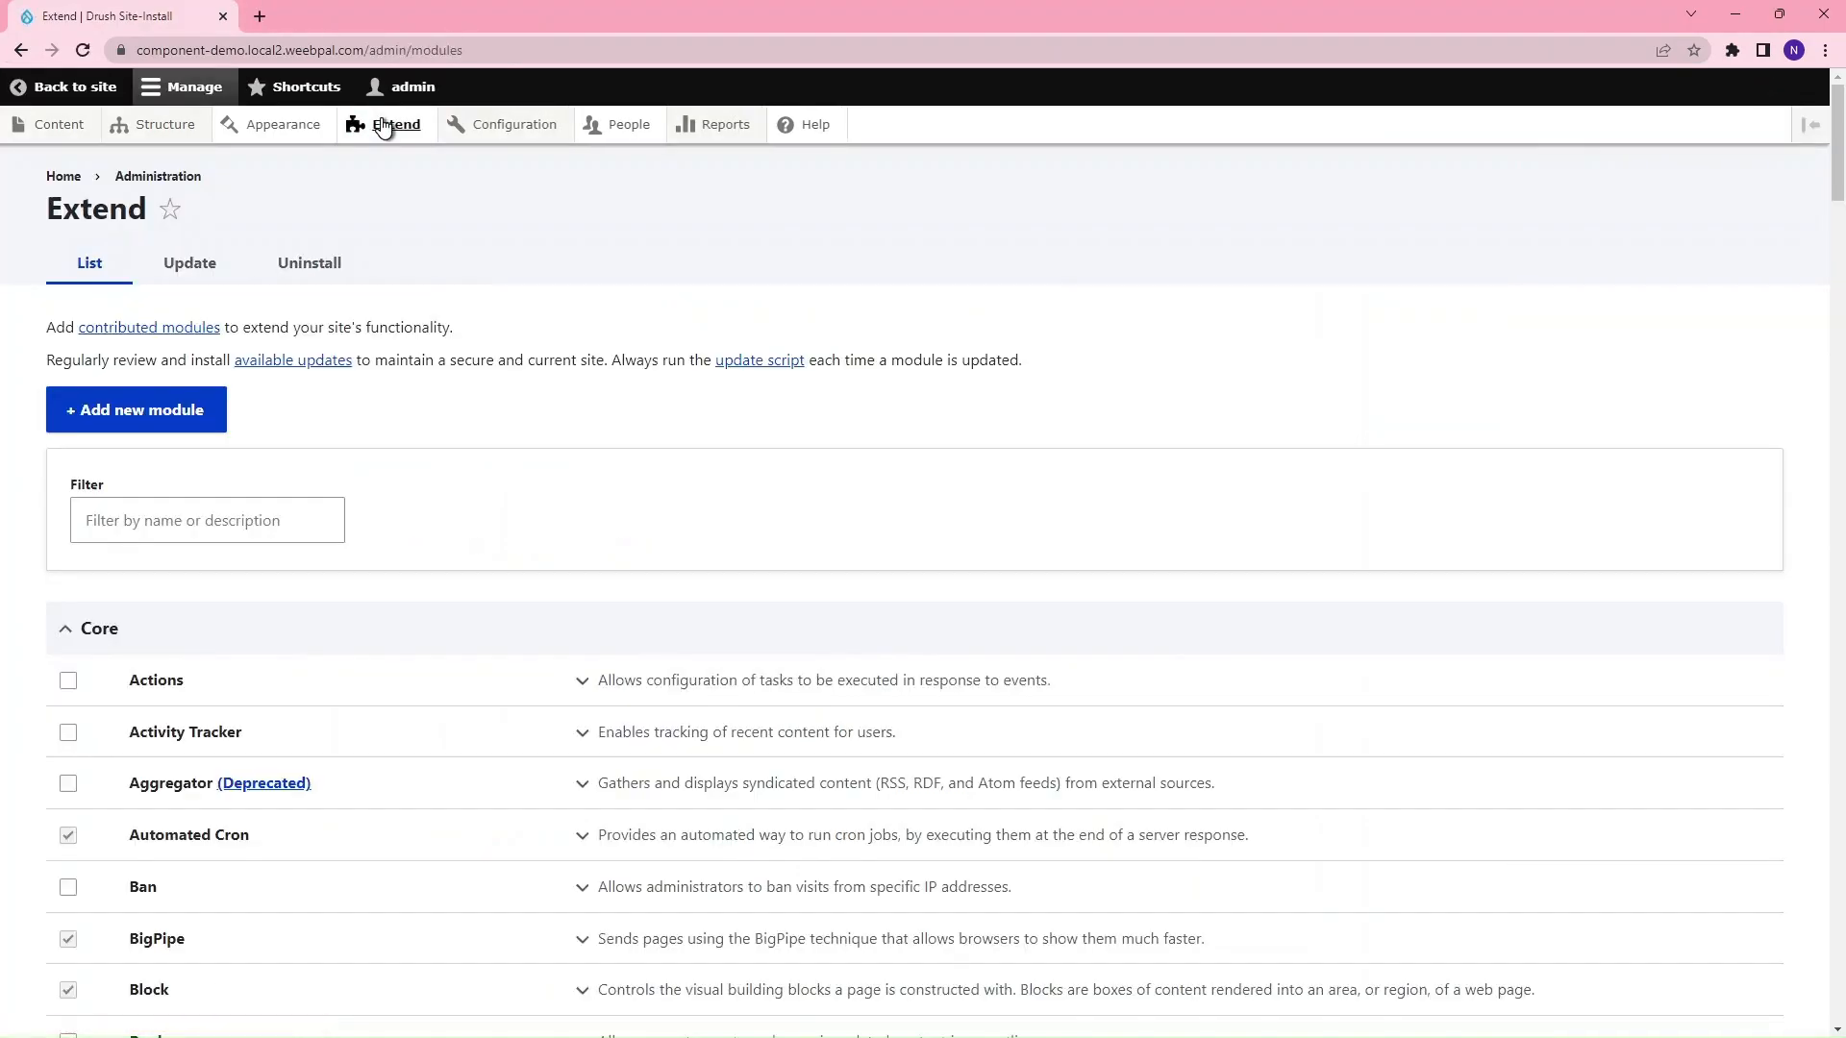
{"action": "left_click", "coordinate": [243, 519]}
{"action": "type", "text": "component"}
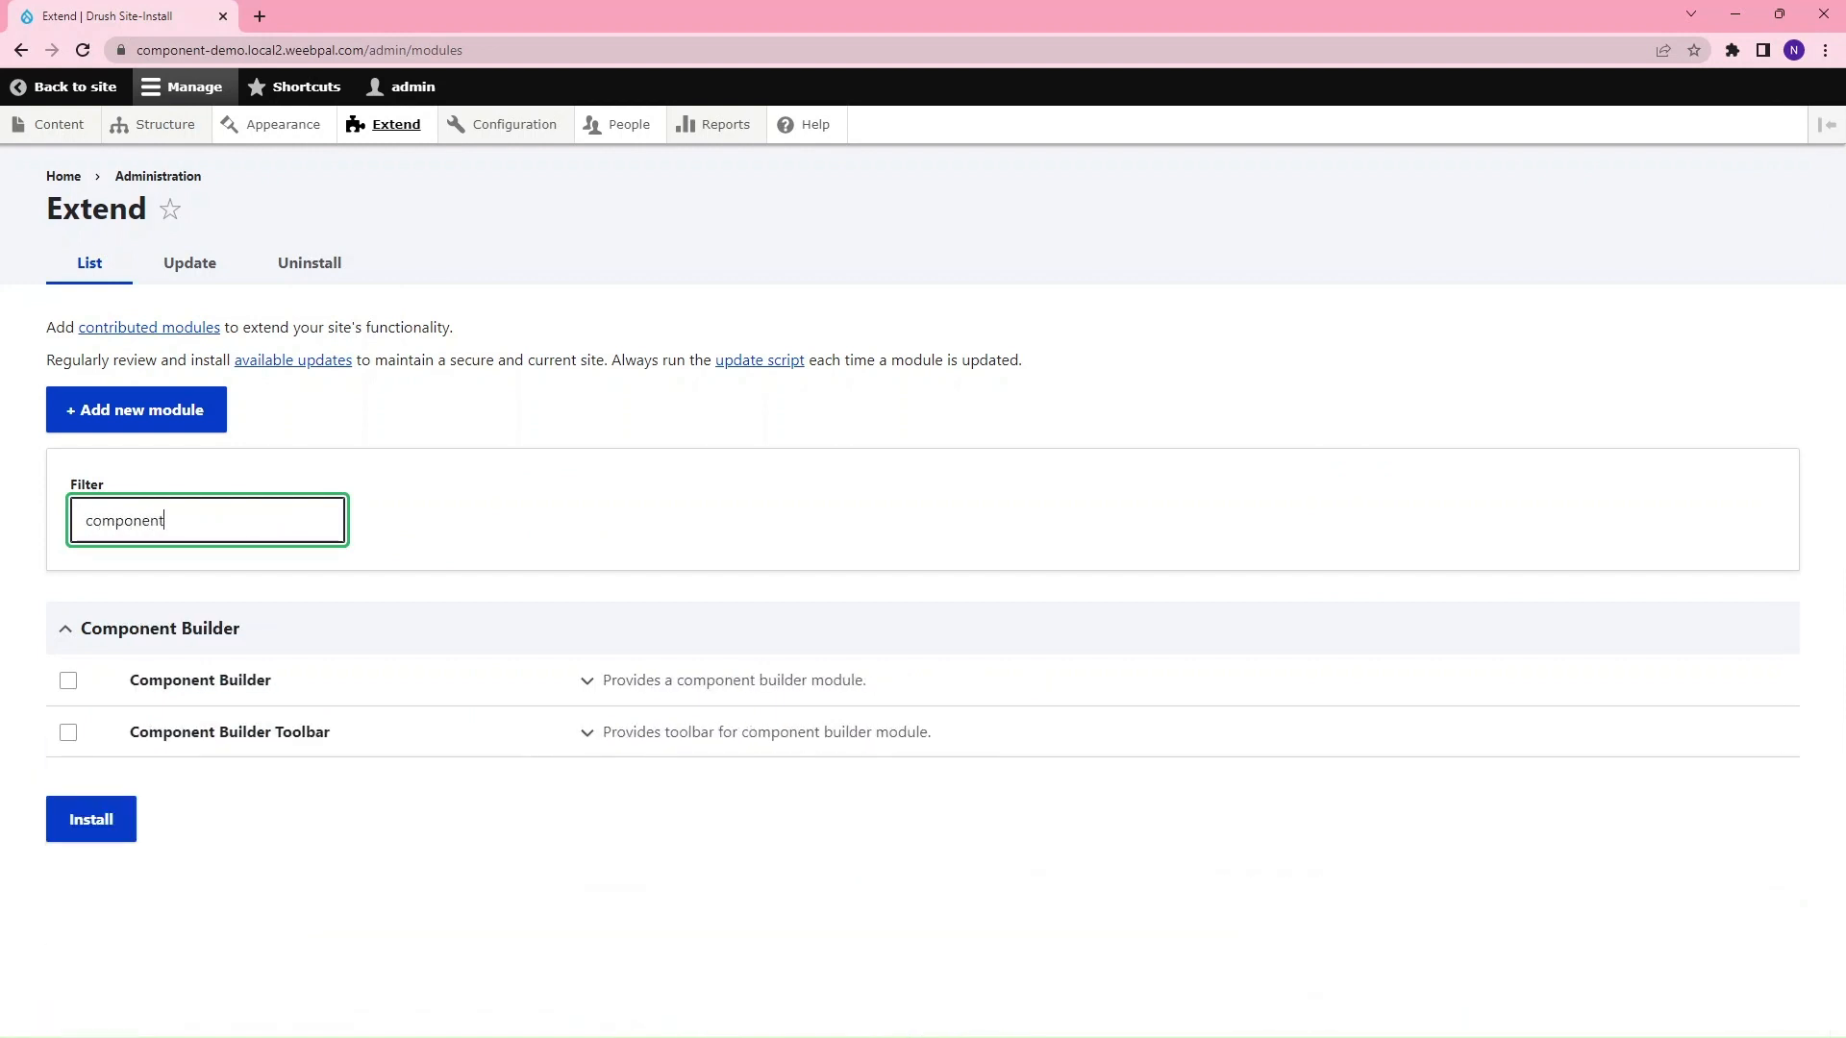
{"action": "left_click", "coordinate": [69, 680]}
{"action": "left_click", "coordinate": [68, 733]}
{"action": "left_click", "coordinate": [77, 820]}
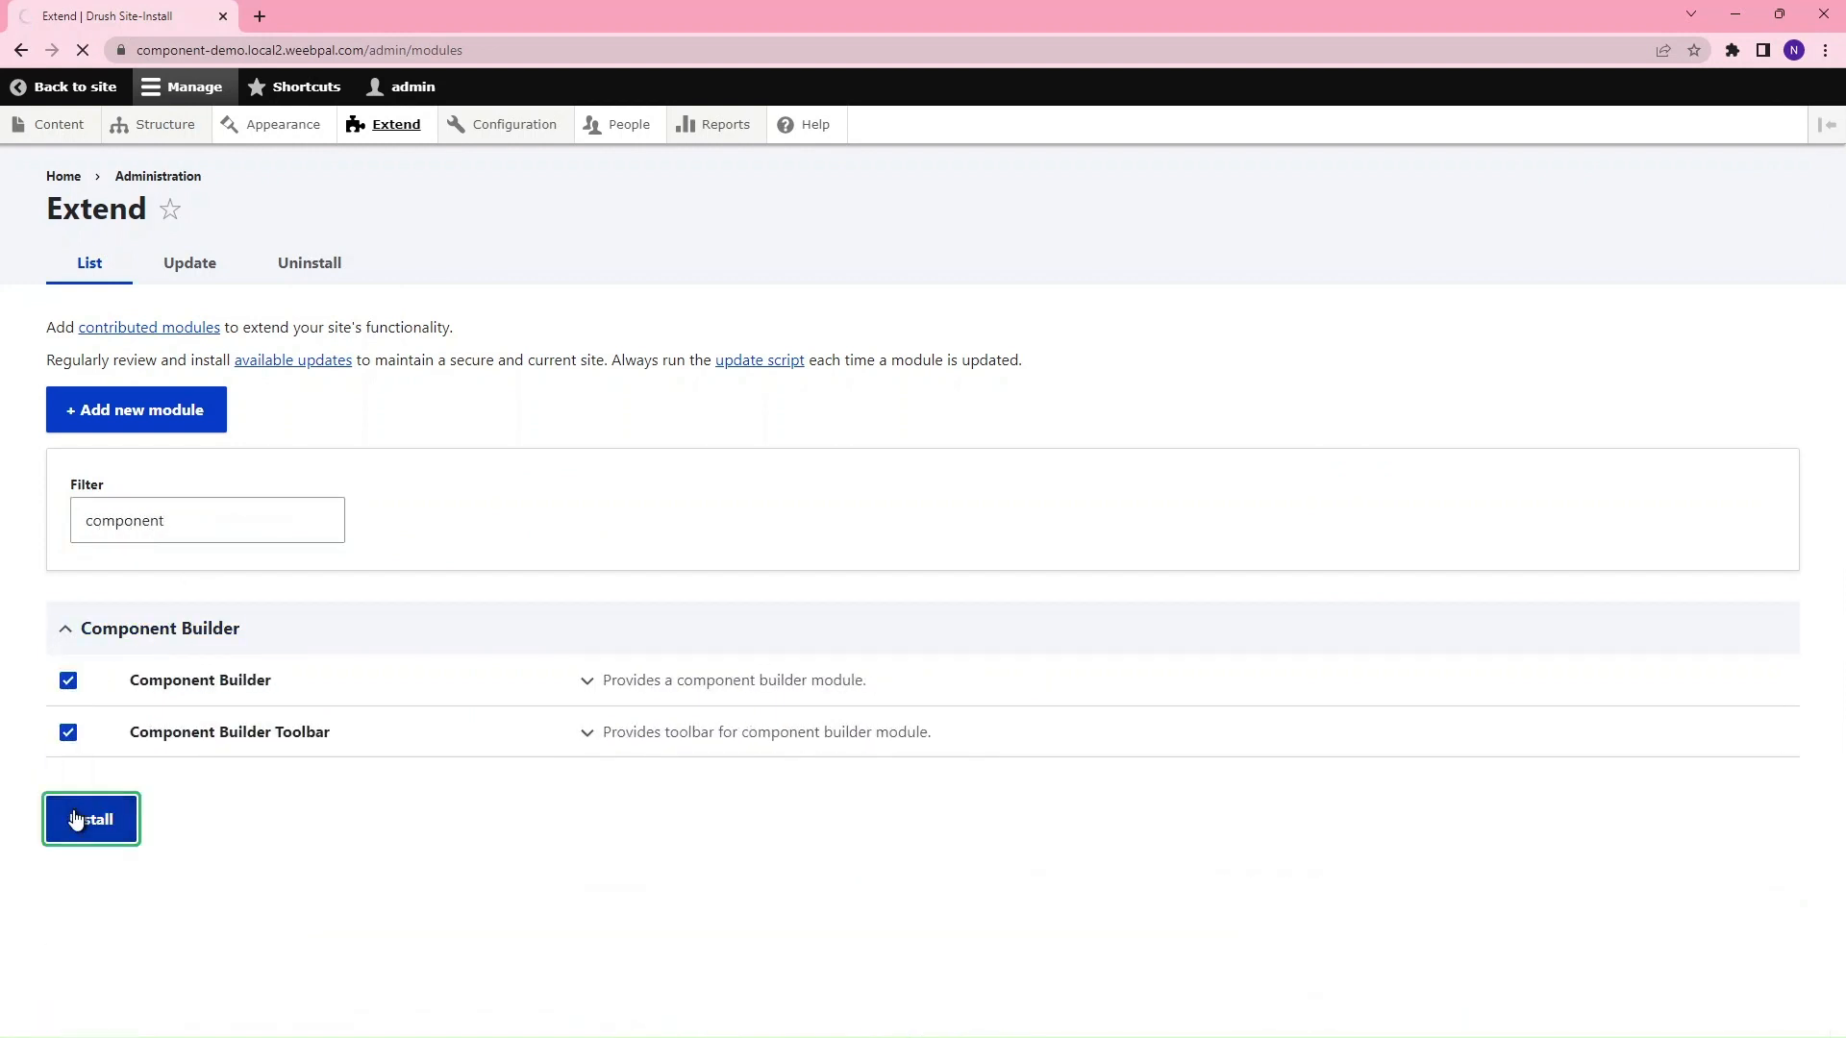
{"action": "left_click", "coordinate": [102, 386]}
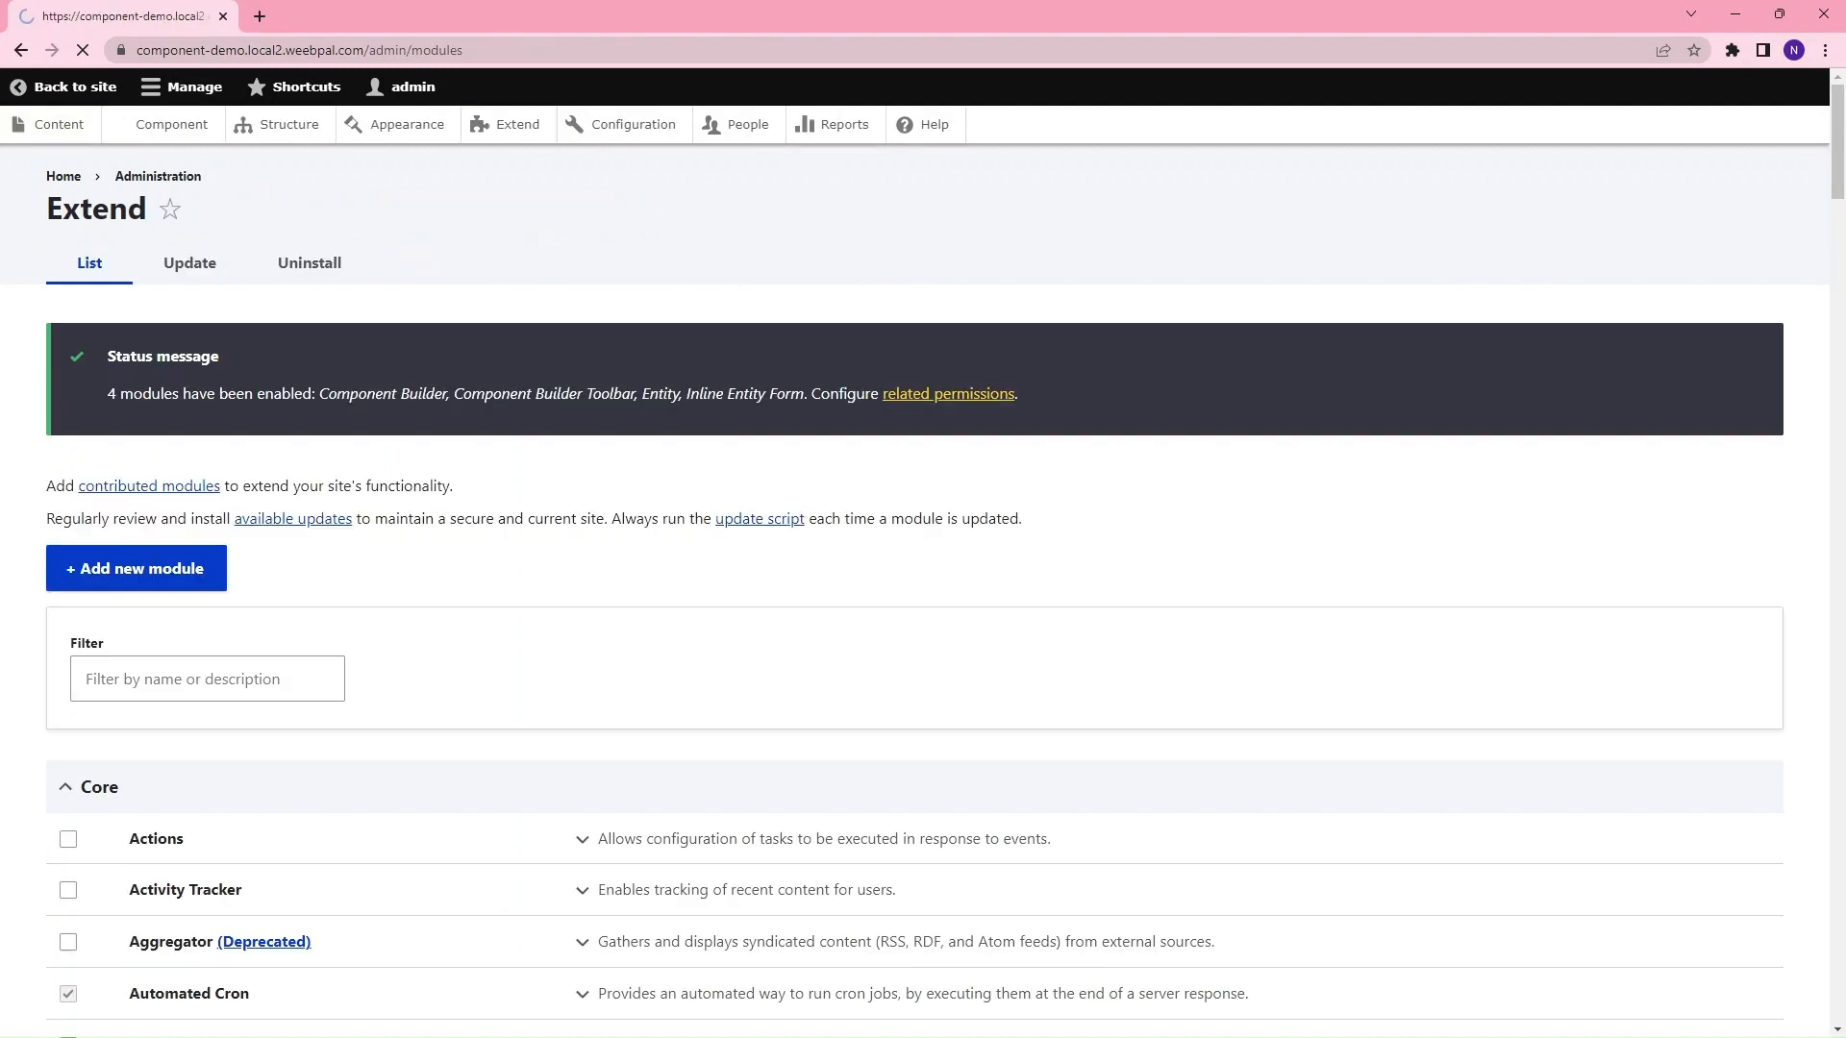
Step: Open the Component Builder settings and enable redirecting to the builder page instead of the detail page
{"action": "mouse_move", "coordinate": [156, 124]}
{"action": "left_click", "coordinate": [149, 241]}
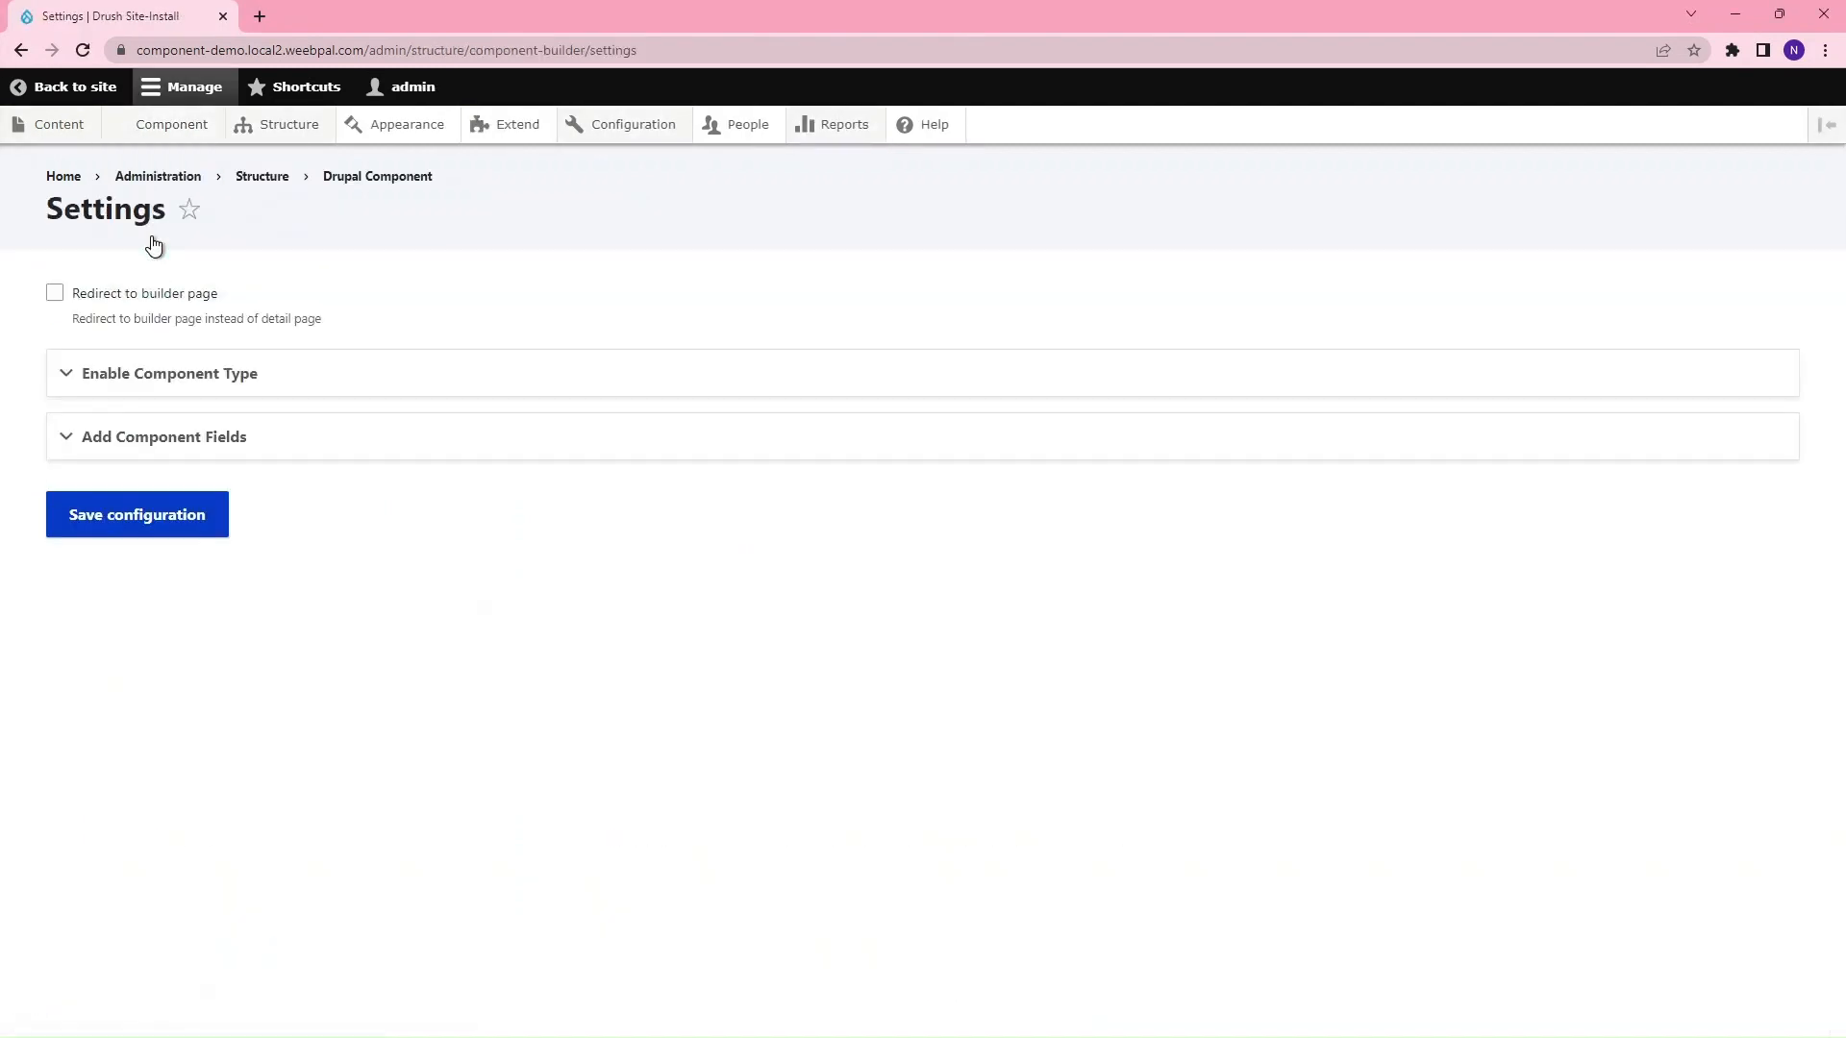
{"action": "left_click_drag", "start_coordinate": [78, 303], "coordinate": [337, 329]}
{"action": "left_click", "coordinate": [78, 305]}
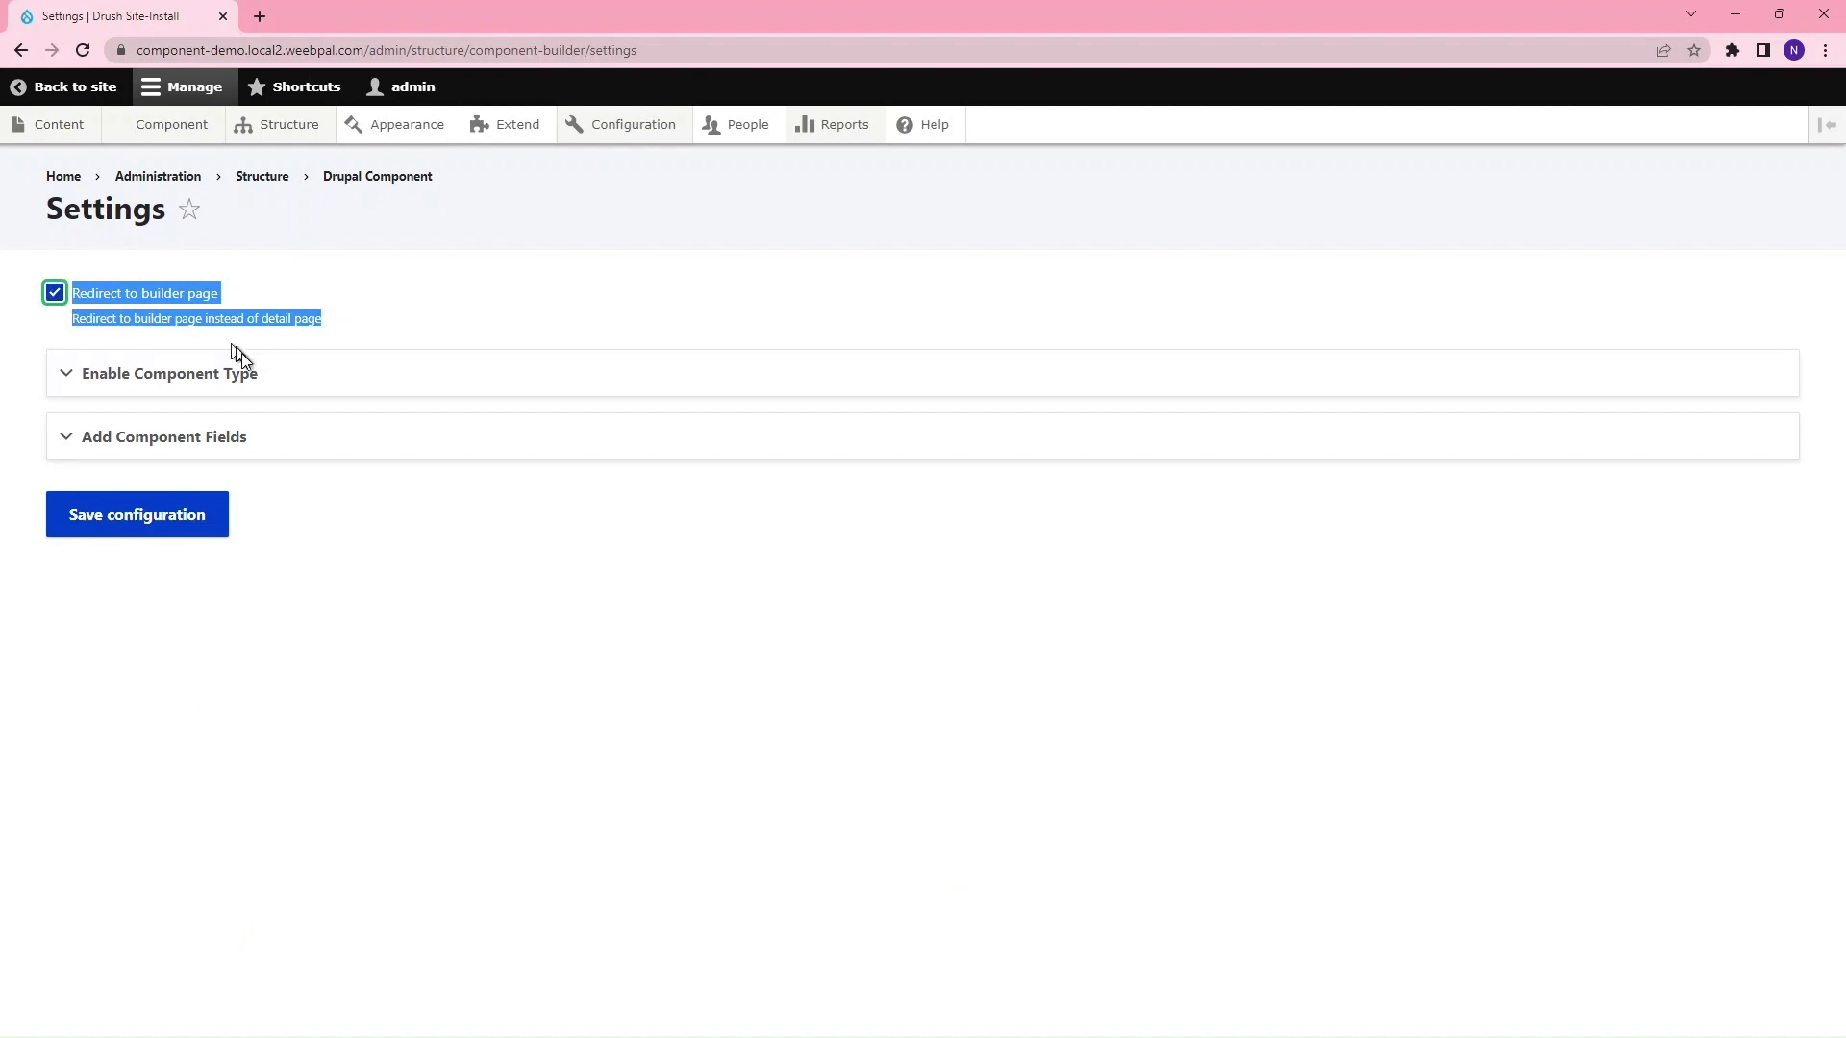
Step: Expand the component type groups and enable the Basic component type under Content style (paragraph style)
{"action": "left_click", "coordinate": [248, 375]}
{"action": "left_click", "coordinate": [1578, 426]}
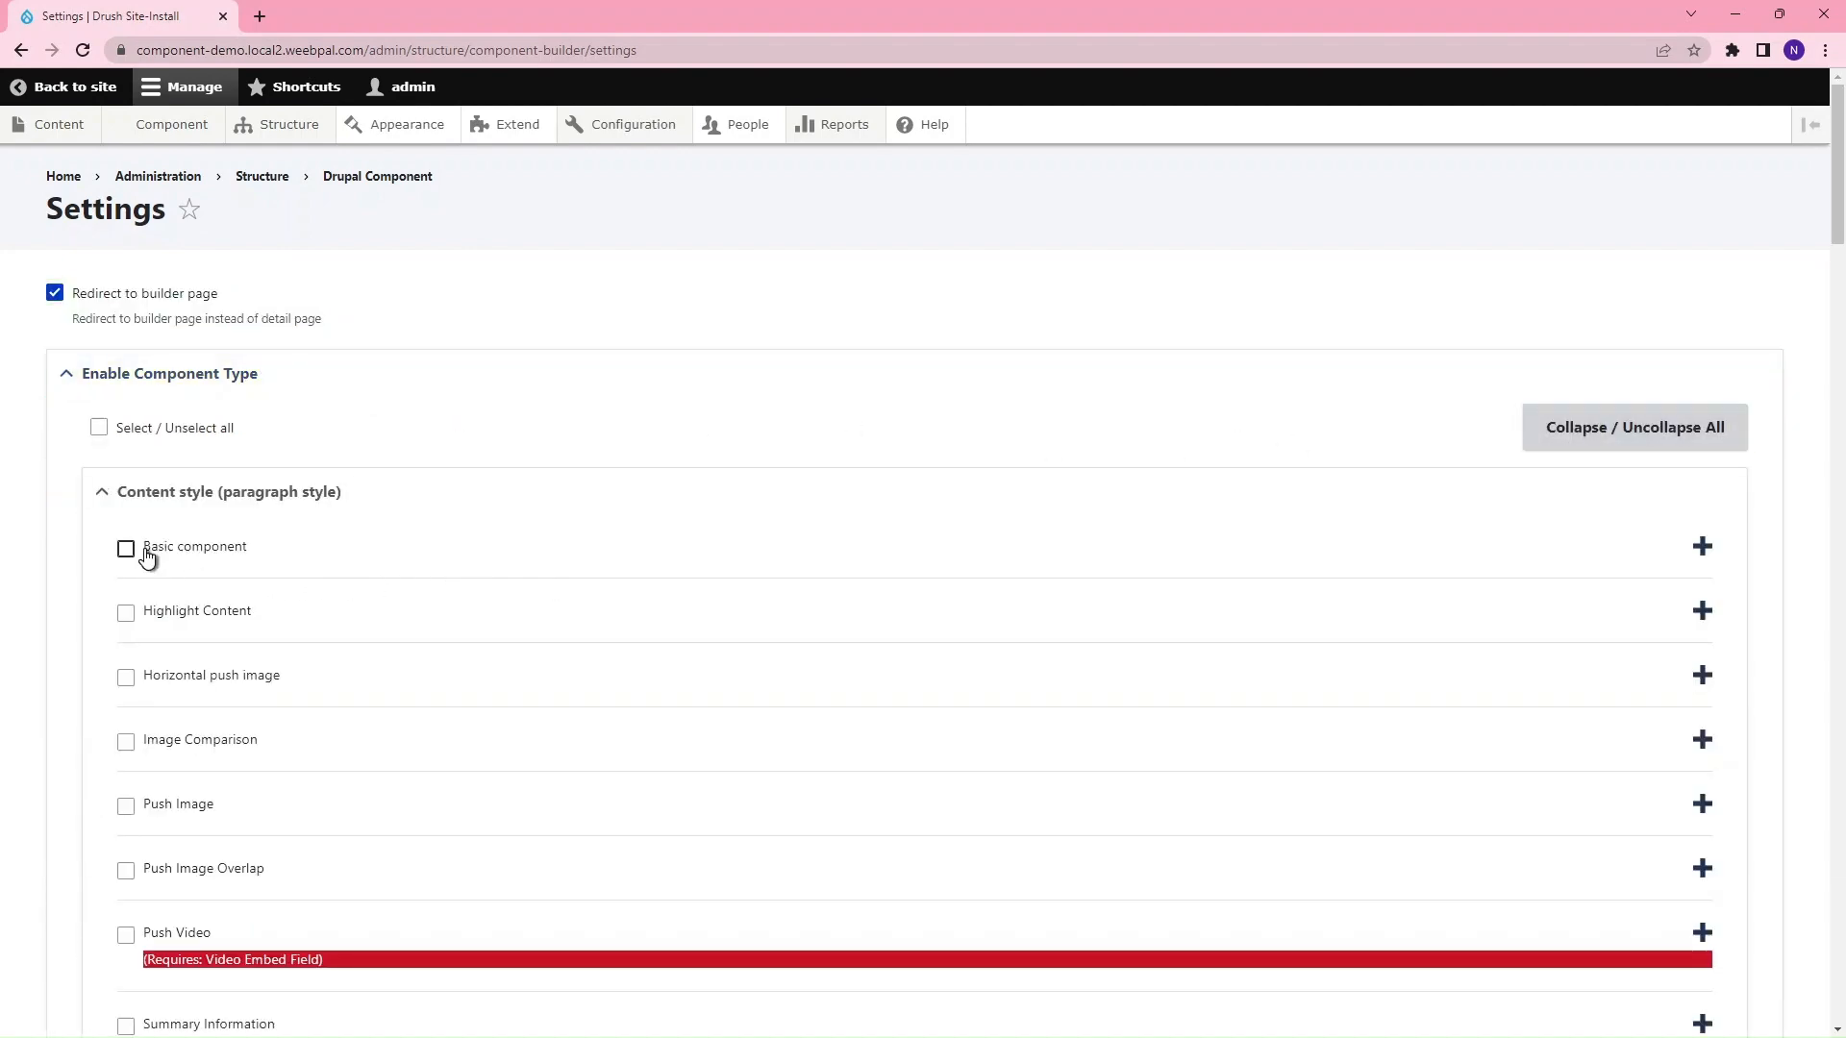
{"action": "left_click_drag", "start_coordinate": [145, 546], "coordinate": [247, 556]}
{"action": "left_click", "coordinate": [129, 553]}
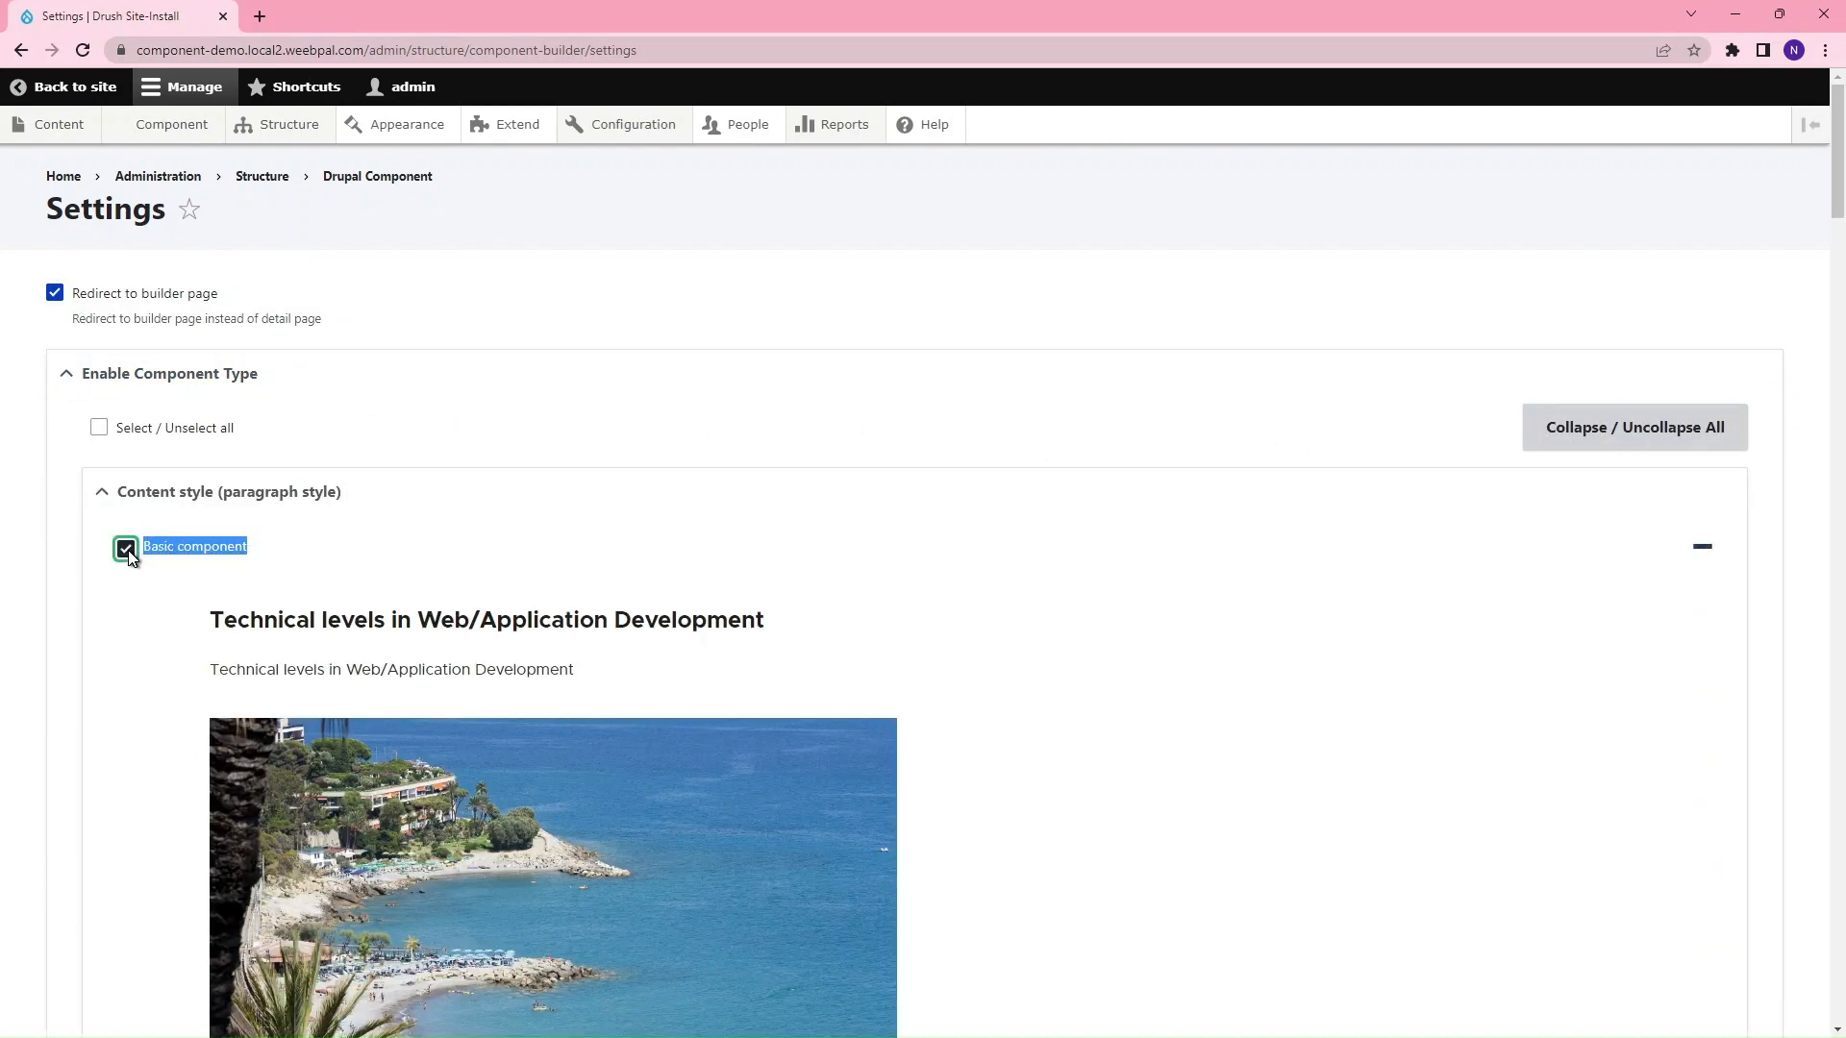
Step: Enable the Table component type in the Information group
{"action": "scroll", "coordinate": [64, 609], "scroll_direction": "down", "scroll_amount": 15}
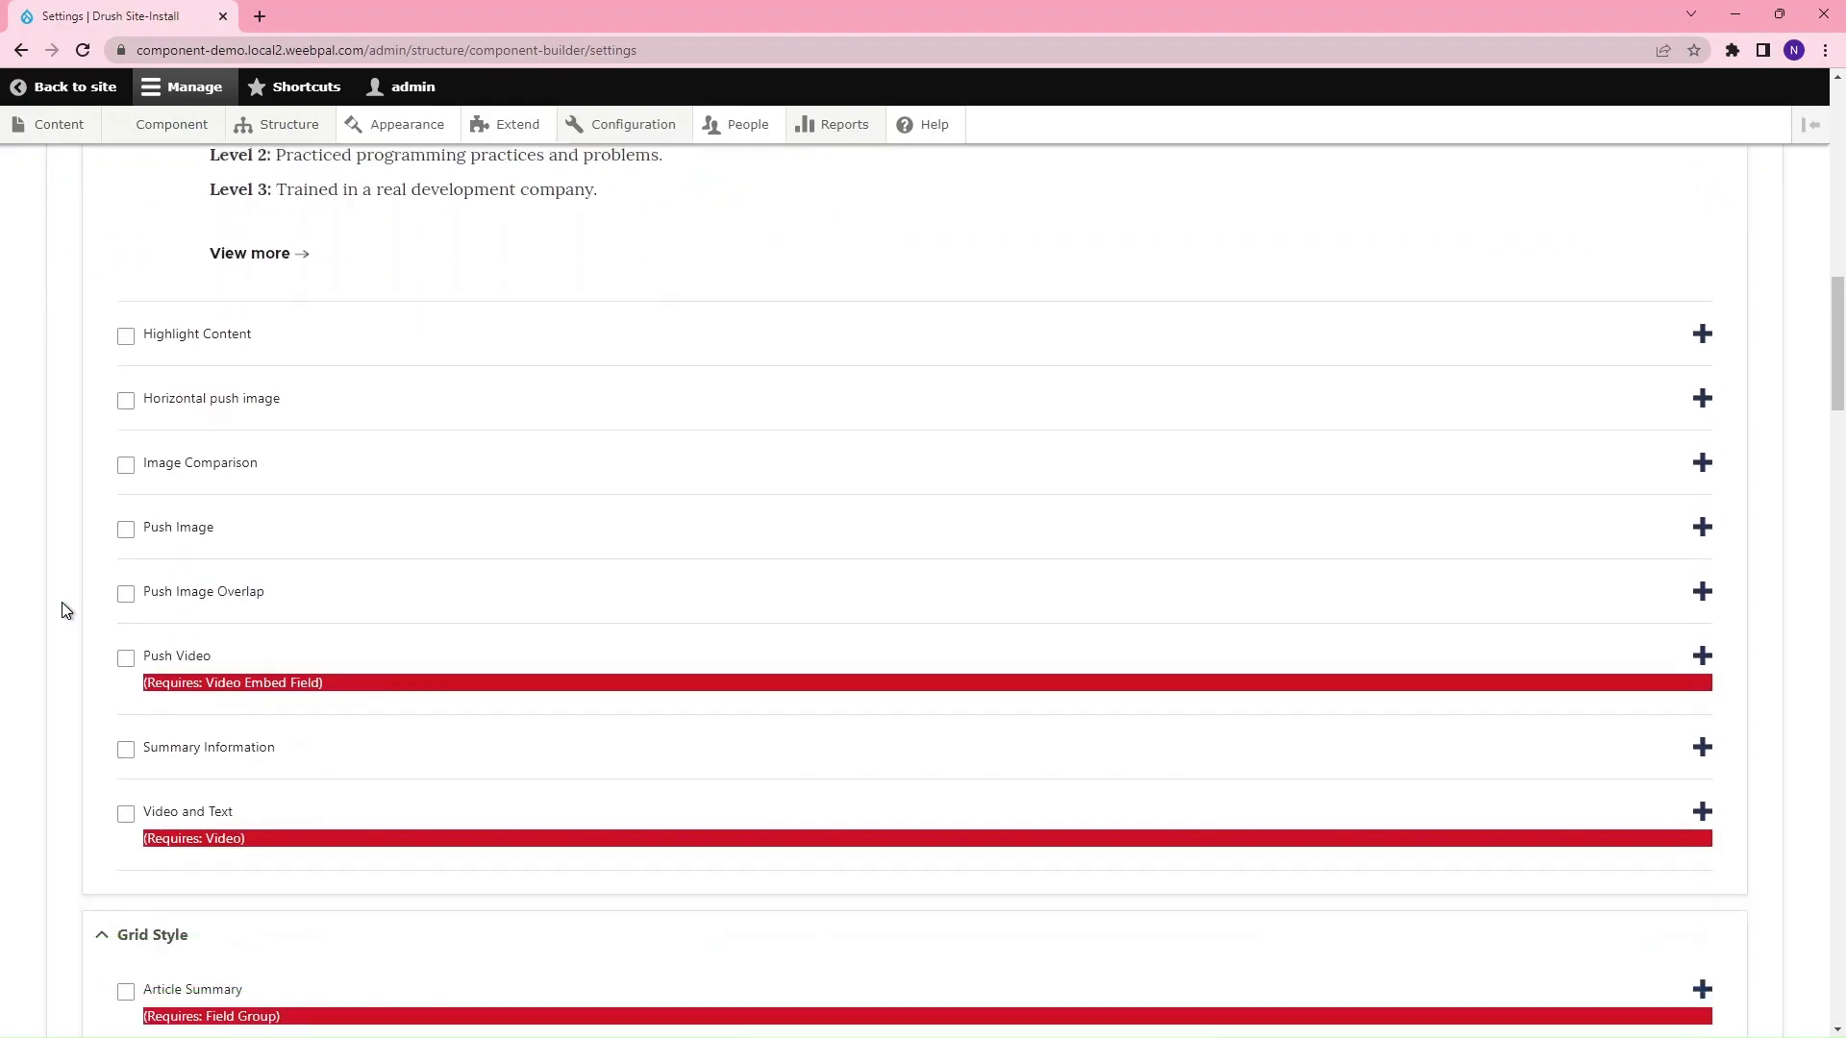
{"action": "scroll", "coordinate": [65, 609], "scroll_direction": "down", "scroll_amount": 12}
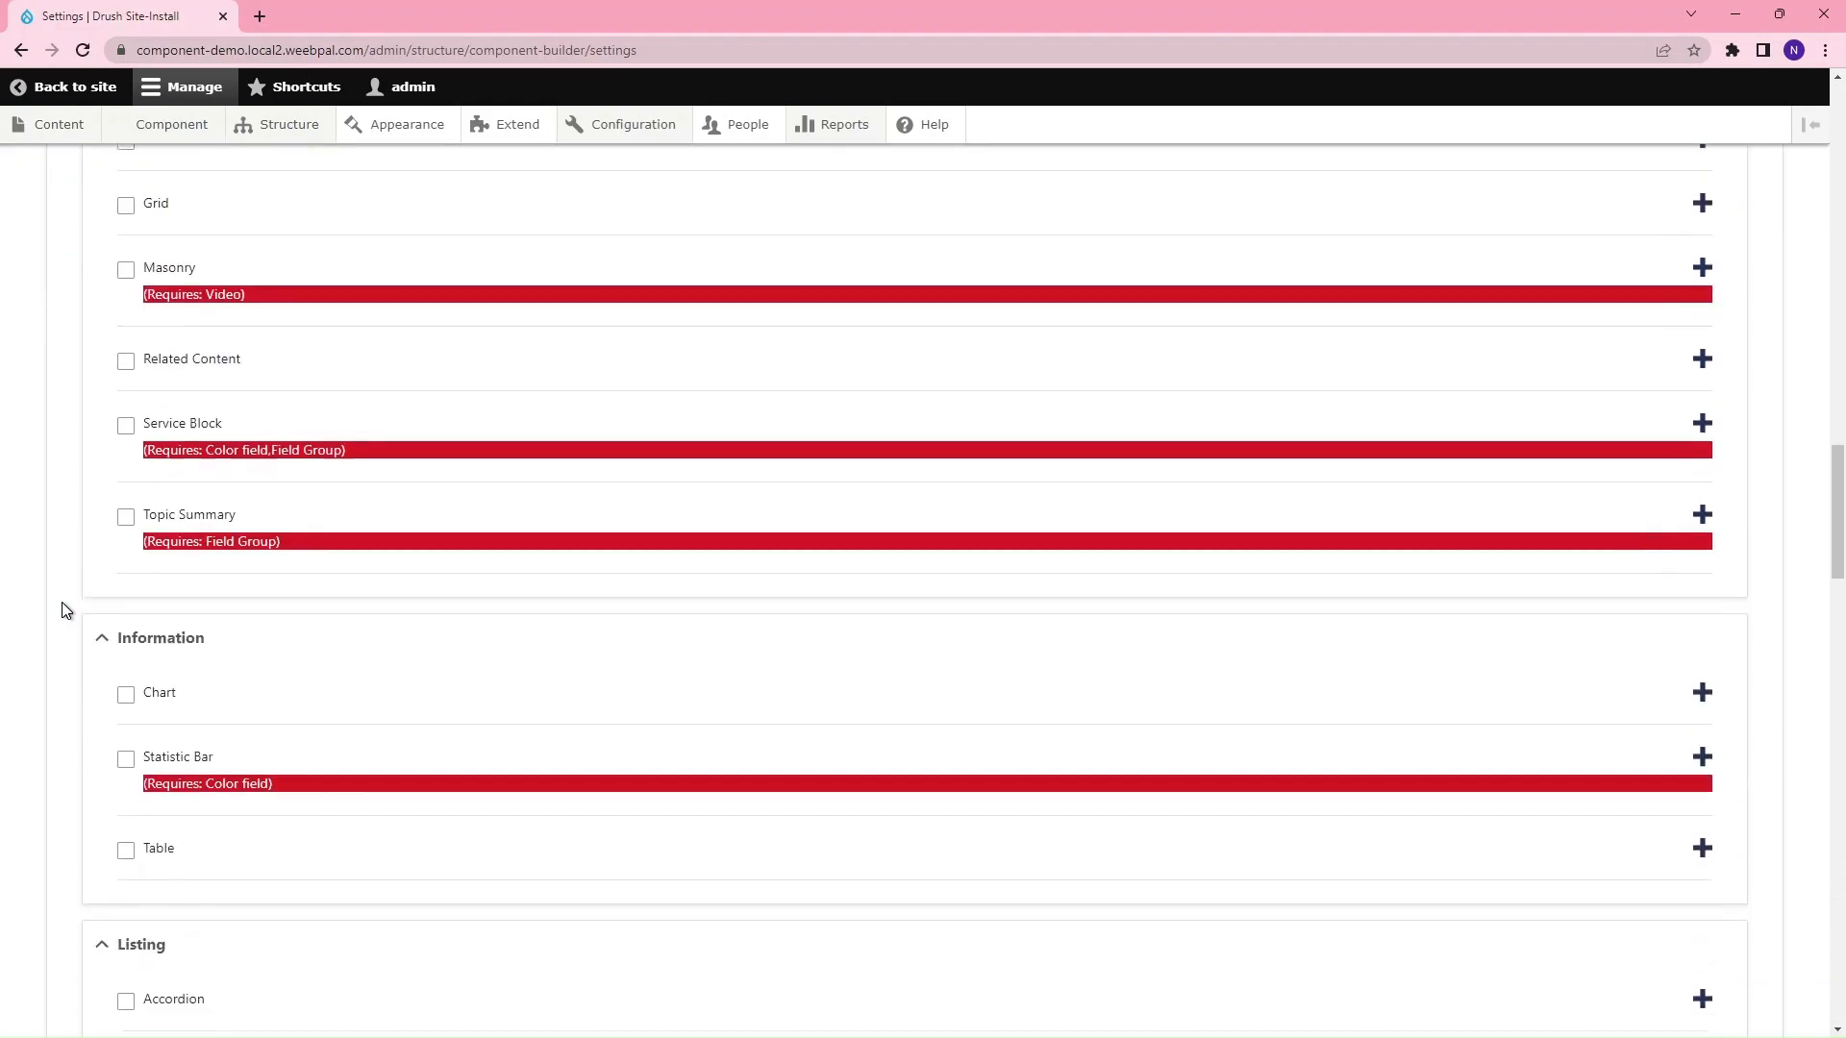
{"action": "scroll", "coordinate": [65, 610], "scroll_direction": "down", "scroll_amount": 4}
{"action": "left_click", "coordinate": [147, 516]}
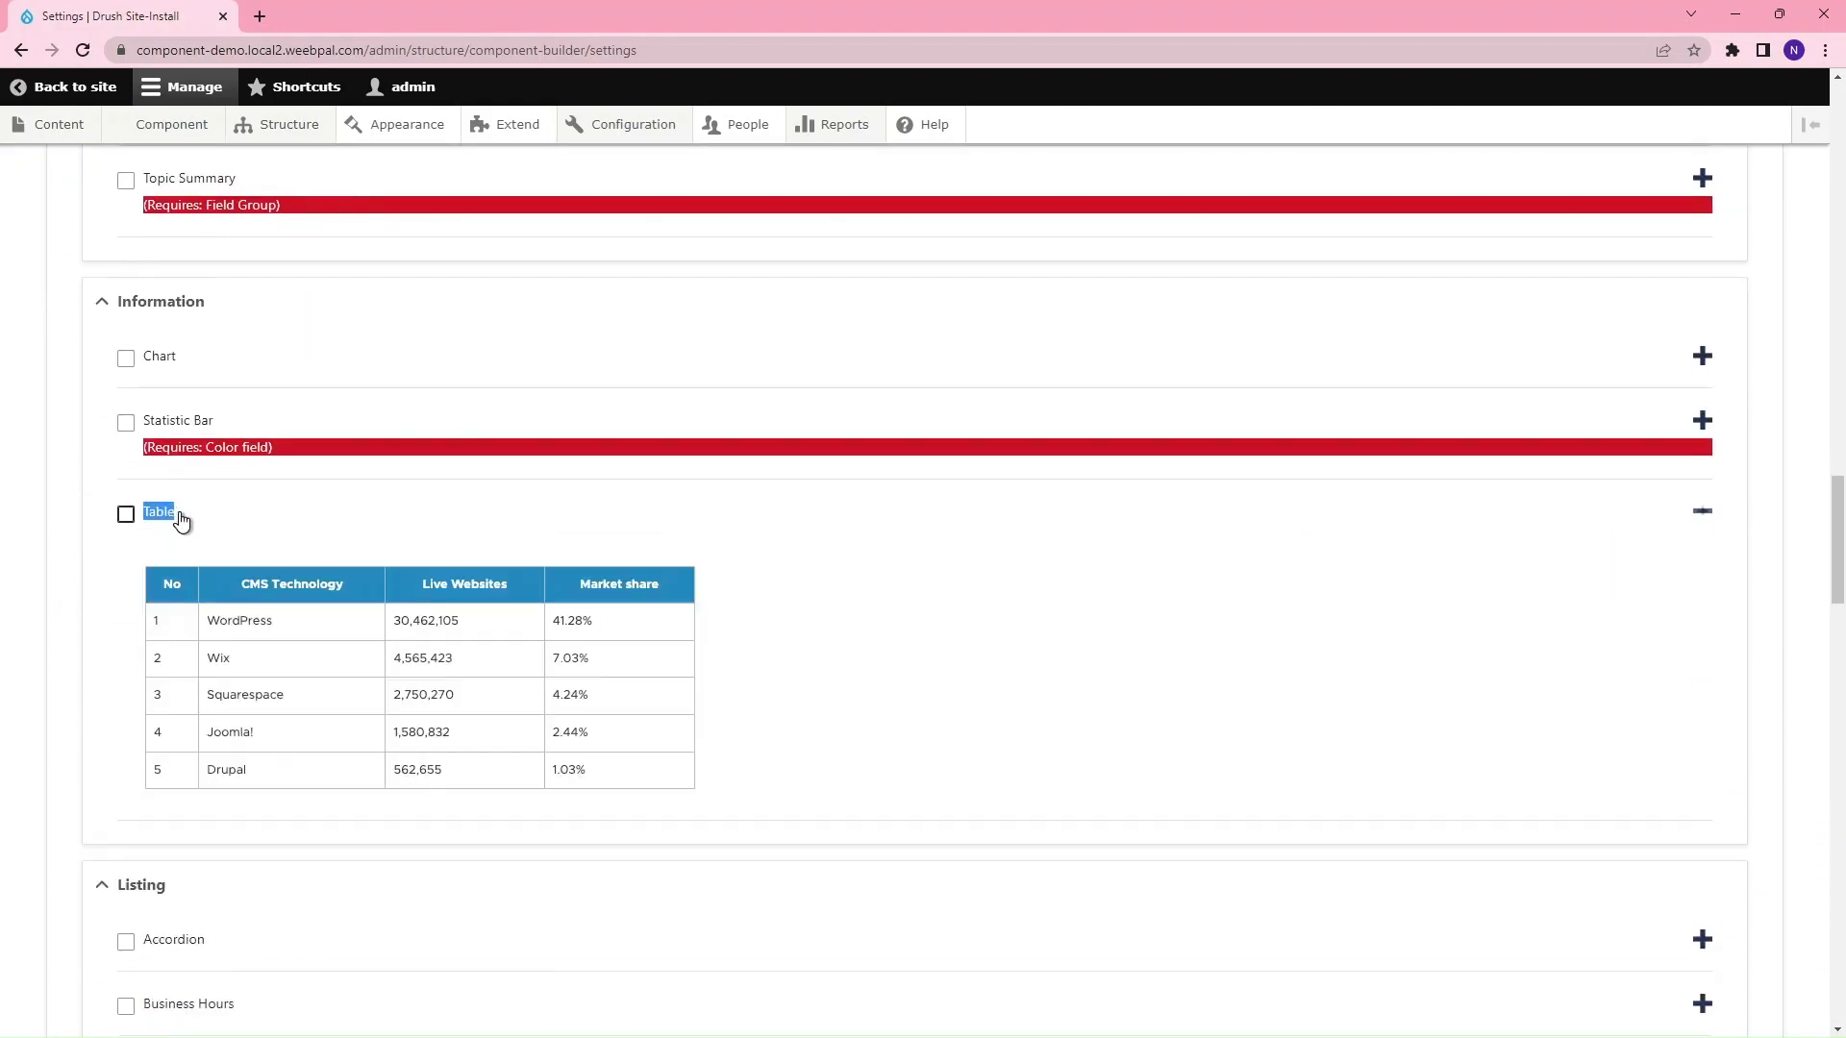
{"action": "left_click", "coordinate": [126, 515]}
Step: Enable the Business Hours and Quote component types in the Listing group
{"action": "scroll", "coordinate": [101, 574], "scroll_direction": "down", "scroll_amount": 5}
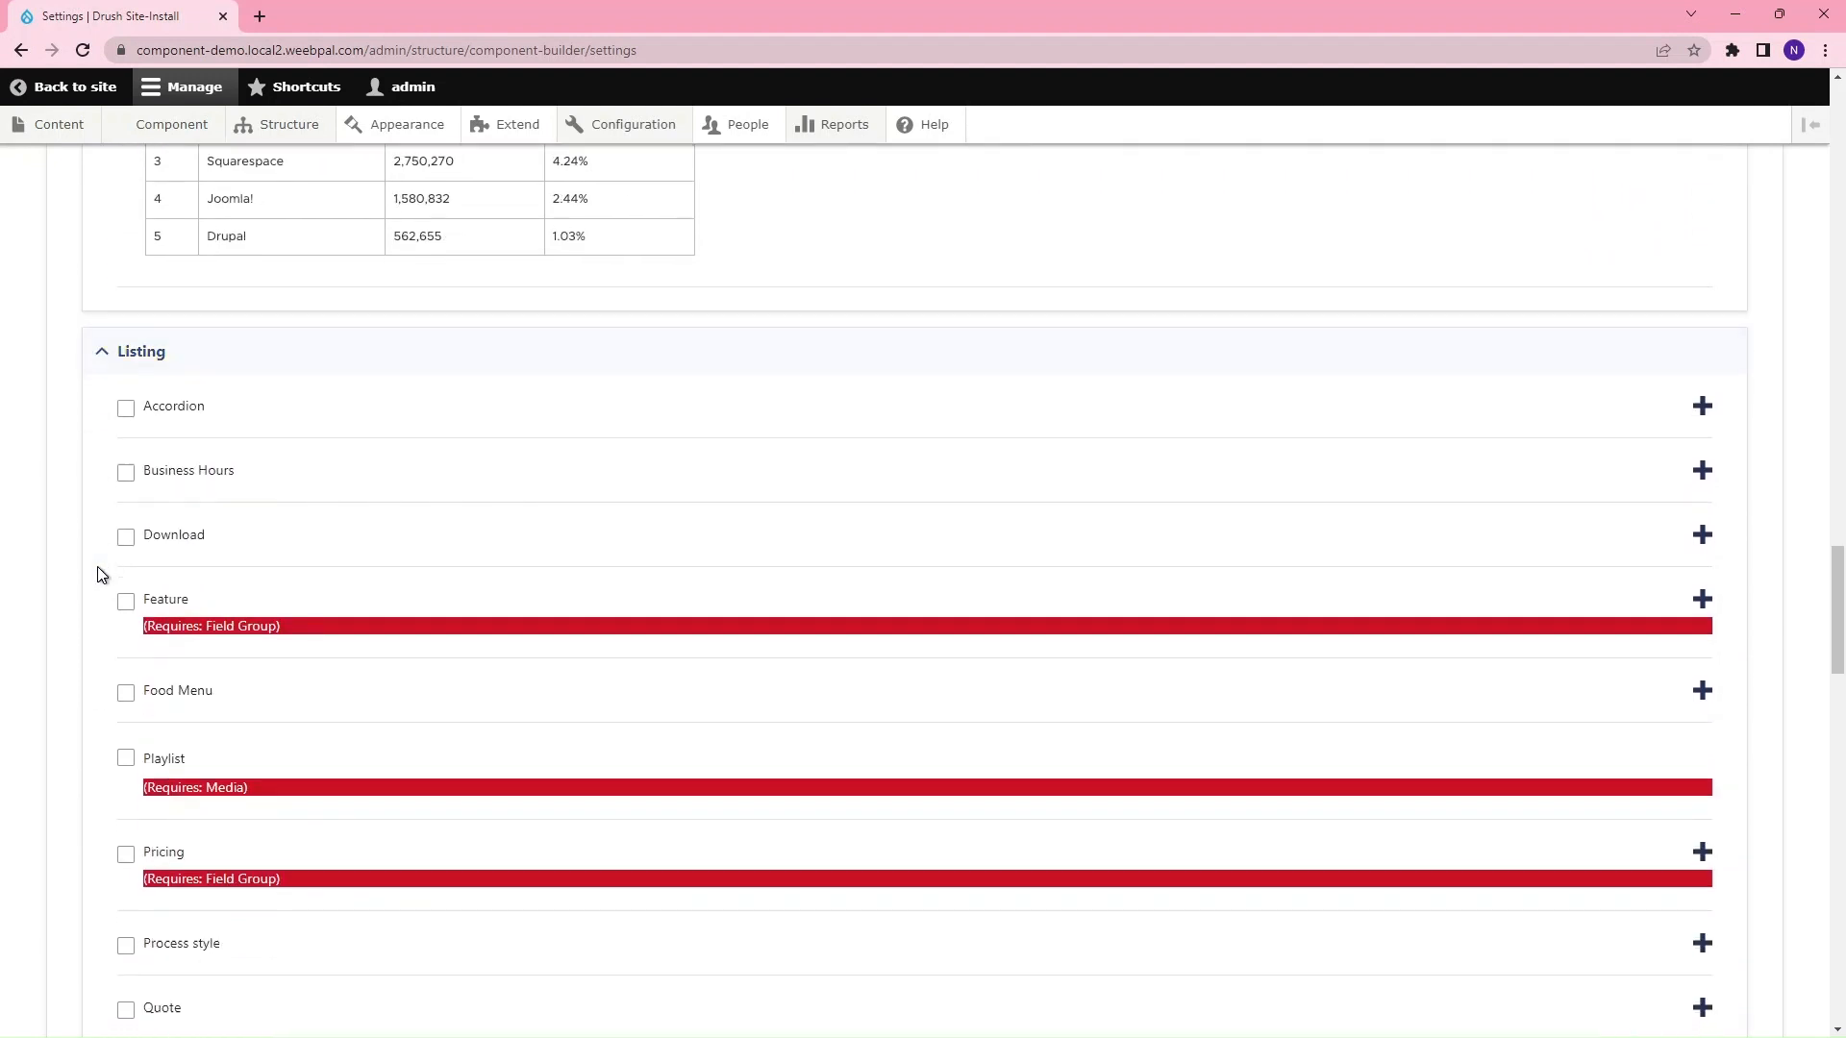
{"action": "left_click_drag", "start_coordinate": [145, 473], "coordinate": [233, 475]}
{"action": "left_click", "coordinate": [126, 473]}
{"action": "scroll", "coordinate": [122, 500], "scroll_direction": "down", "scroll_amount": 4}
{"action": "scroll", "coordinate": [121, 499], "scroll_direction": "down", "scroll_amount": 5}
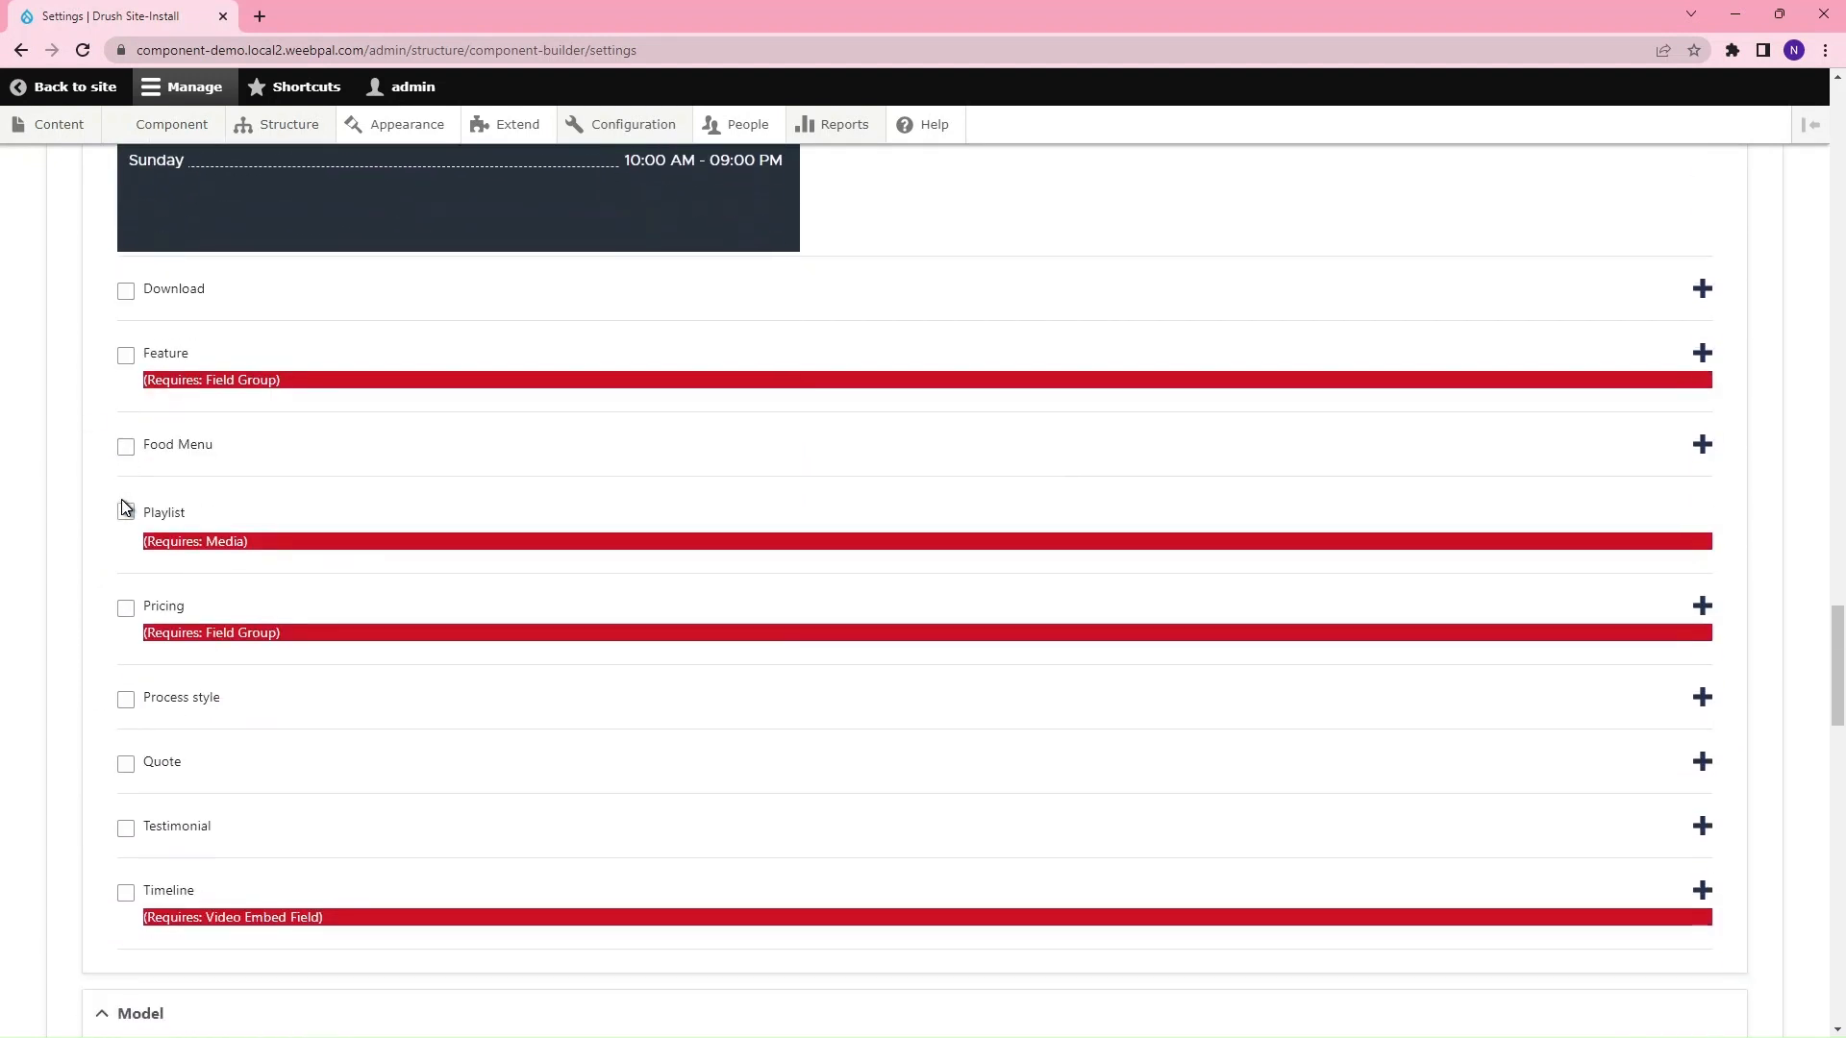
{"action": "left_click_drag", "start_coordinate": [144, 549], "coordinate": [191, 563]}
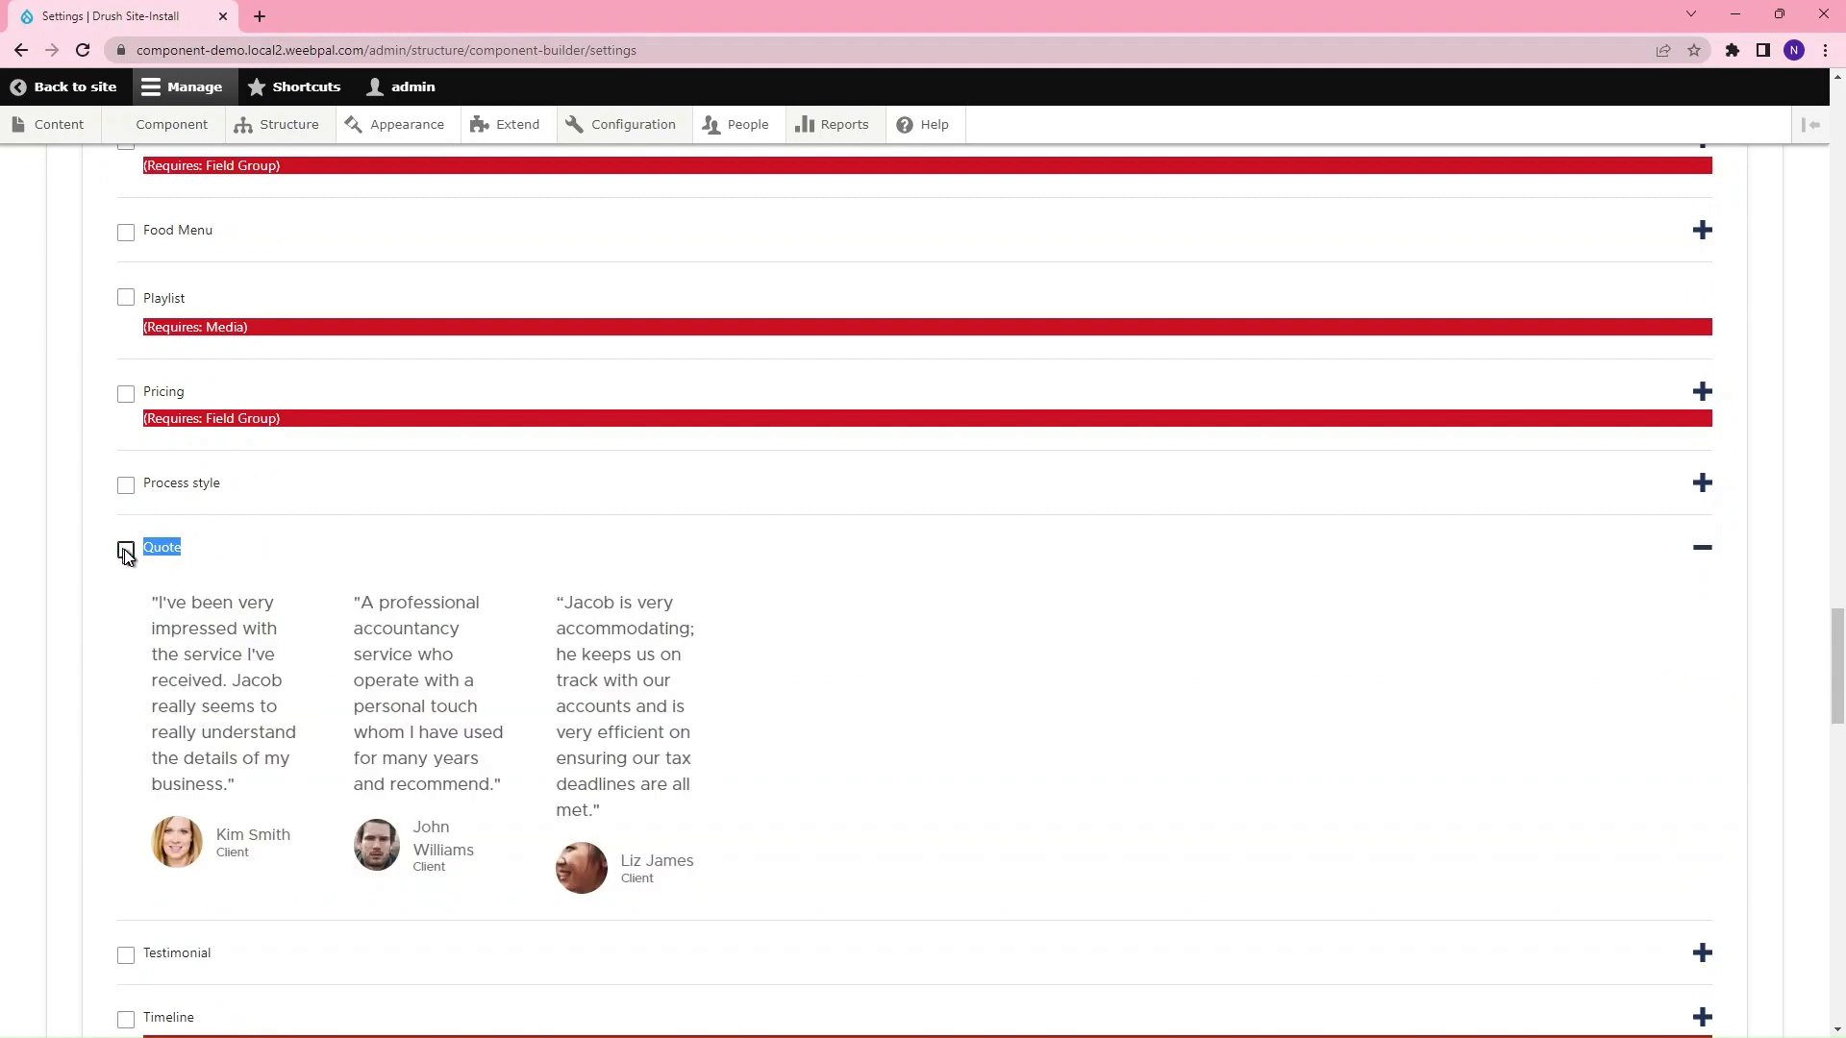
{"action": "scroll", "coordinate": [93, 598], "scroll_direction": "down", "scroll_amount": 17}
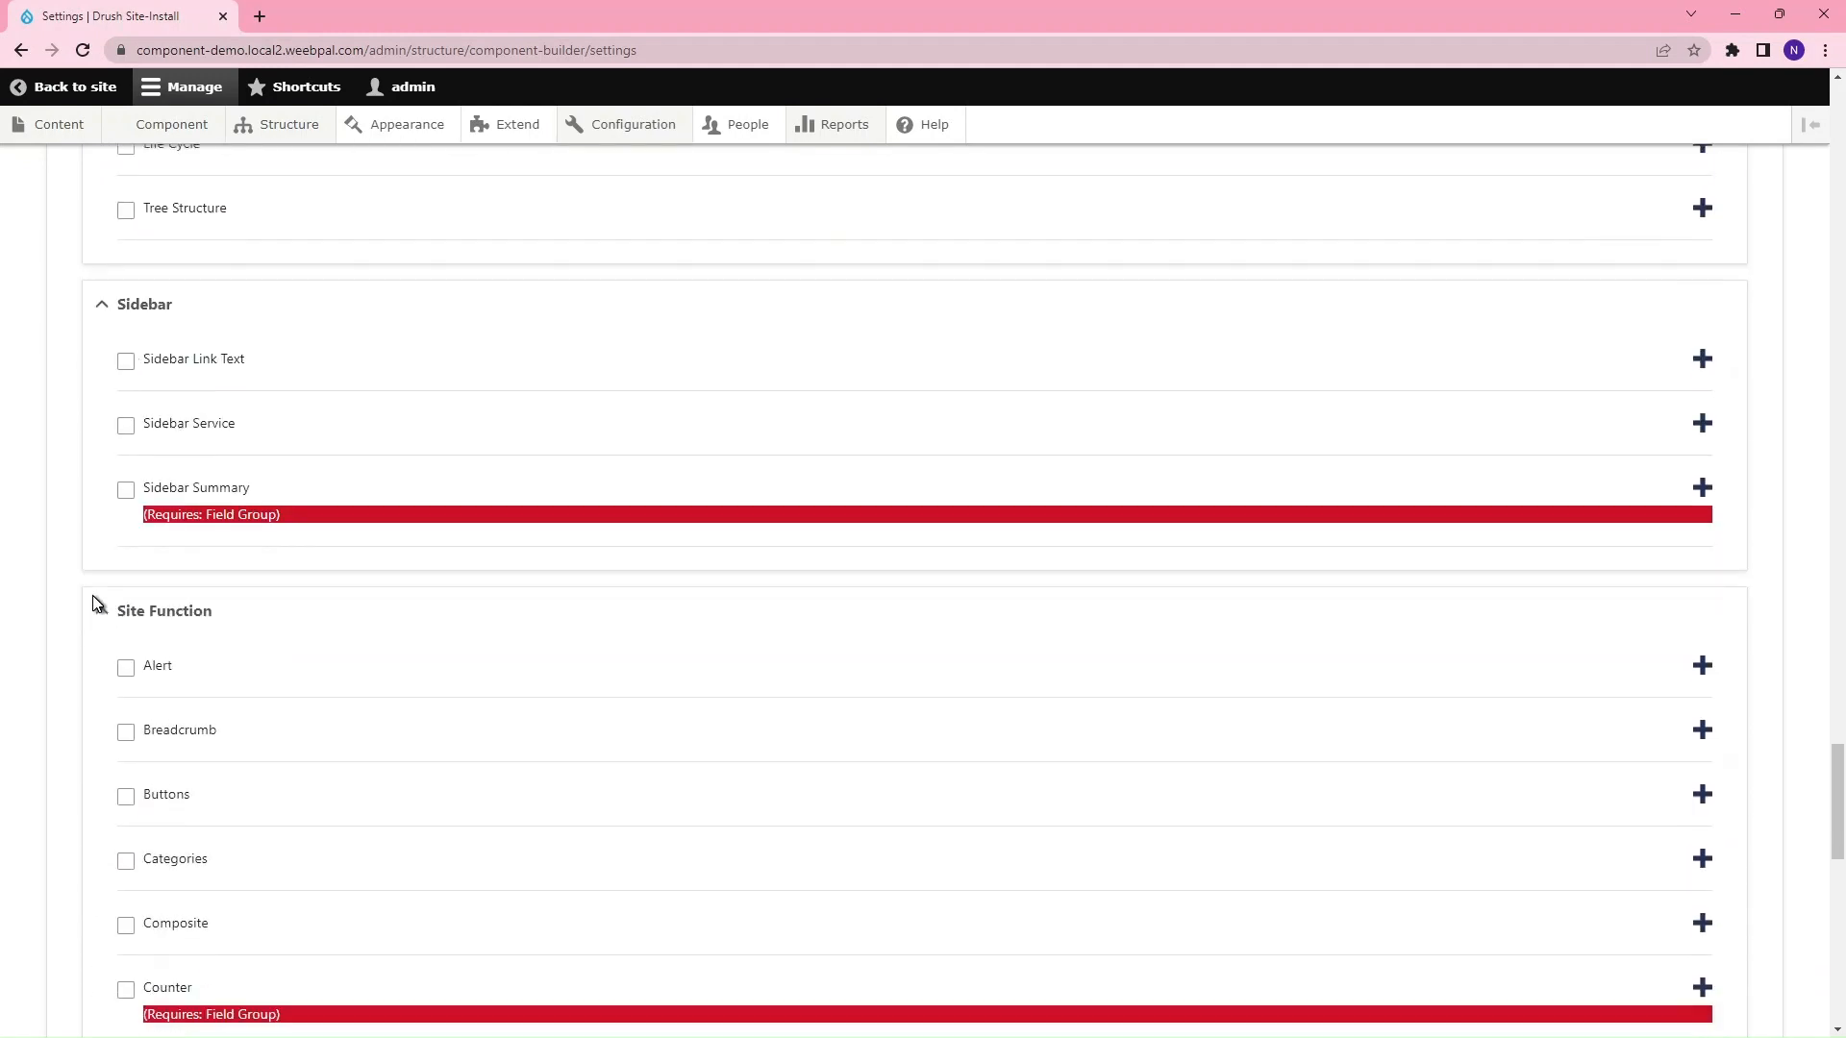
Step: Enable the Carousel and Slideshow component types in the Slider group
{"action": "scroll", "coordinate": [92, 596], "scroll_direction": "down", "scroll_amount": 7}
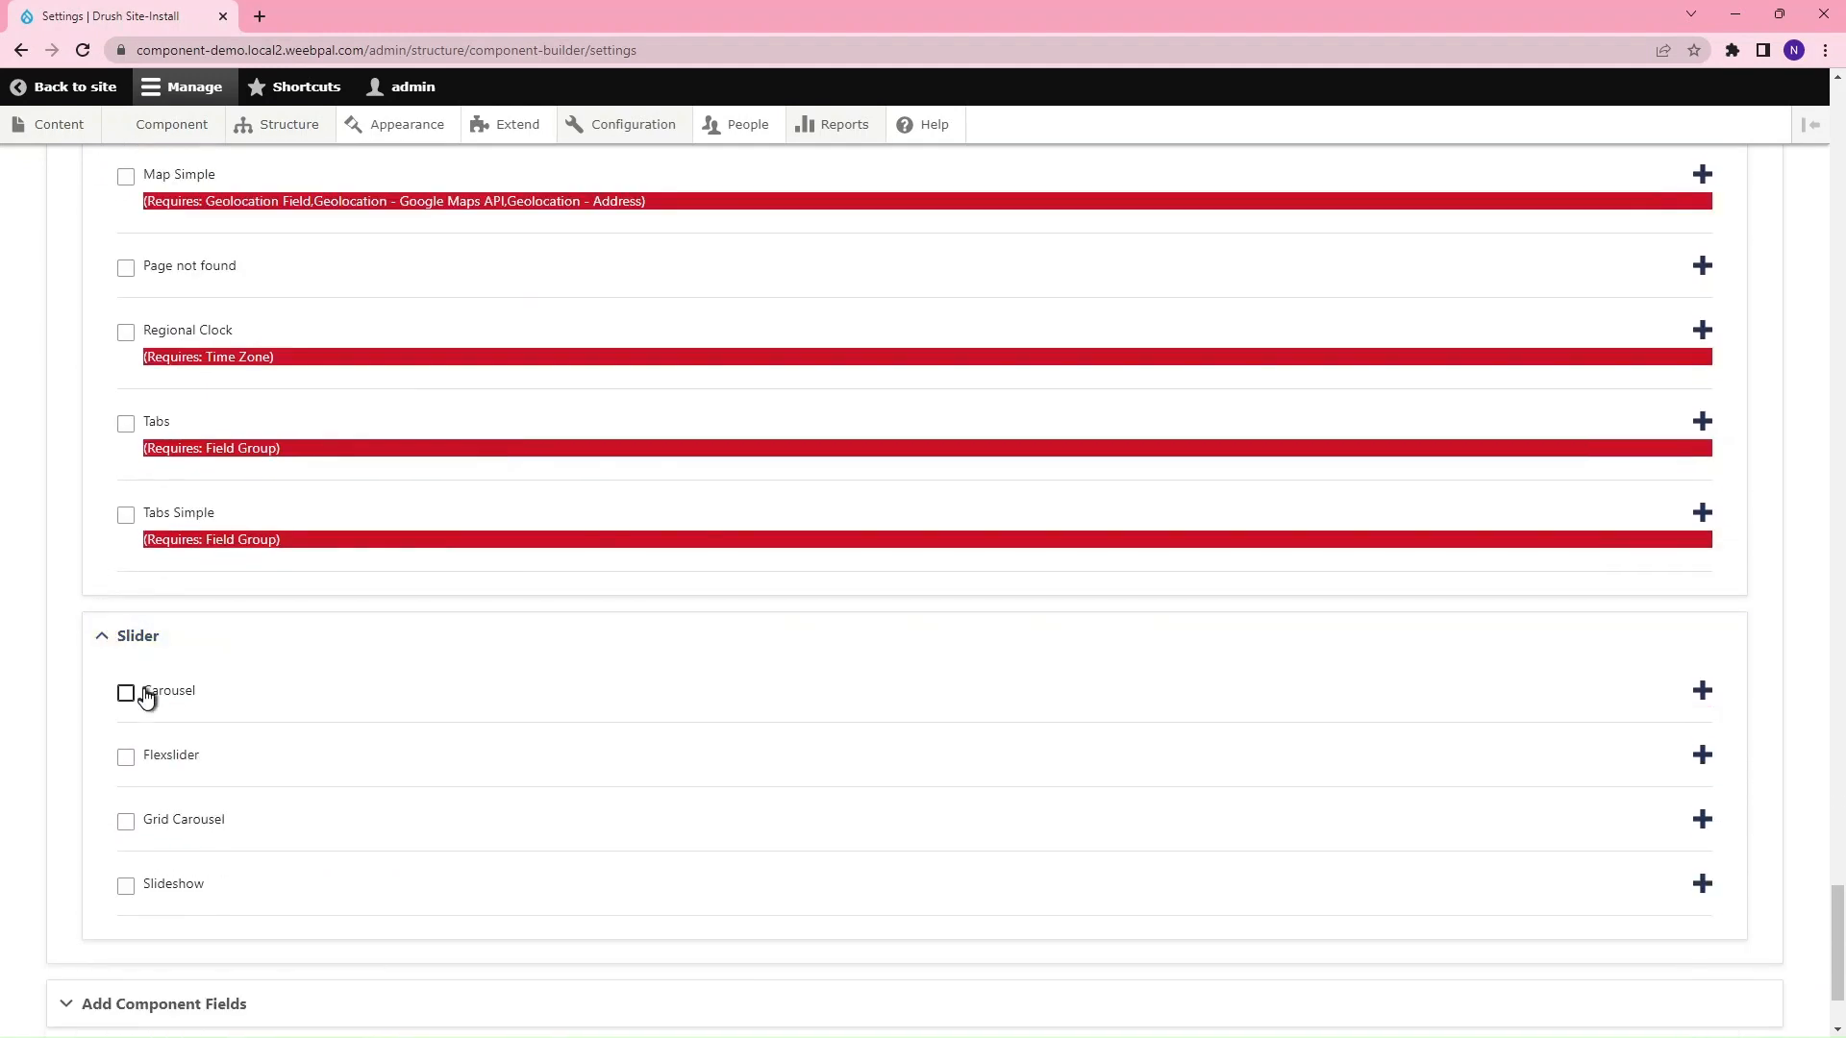
{"action": "left_click_drag", "start_coordinate": [140, 693], "coordinate": [197, 706]}
{"action": "left_click", "coordinate": [126, 692]}
{"action": "scroll", "coordinate": [126, 697], "scroll_direction": "down", "scroll_amount": 5}
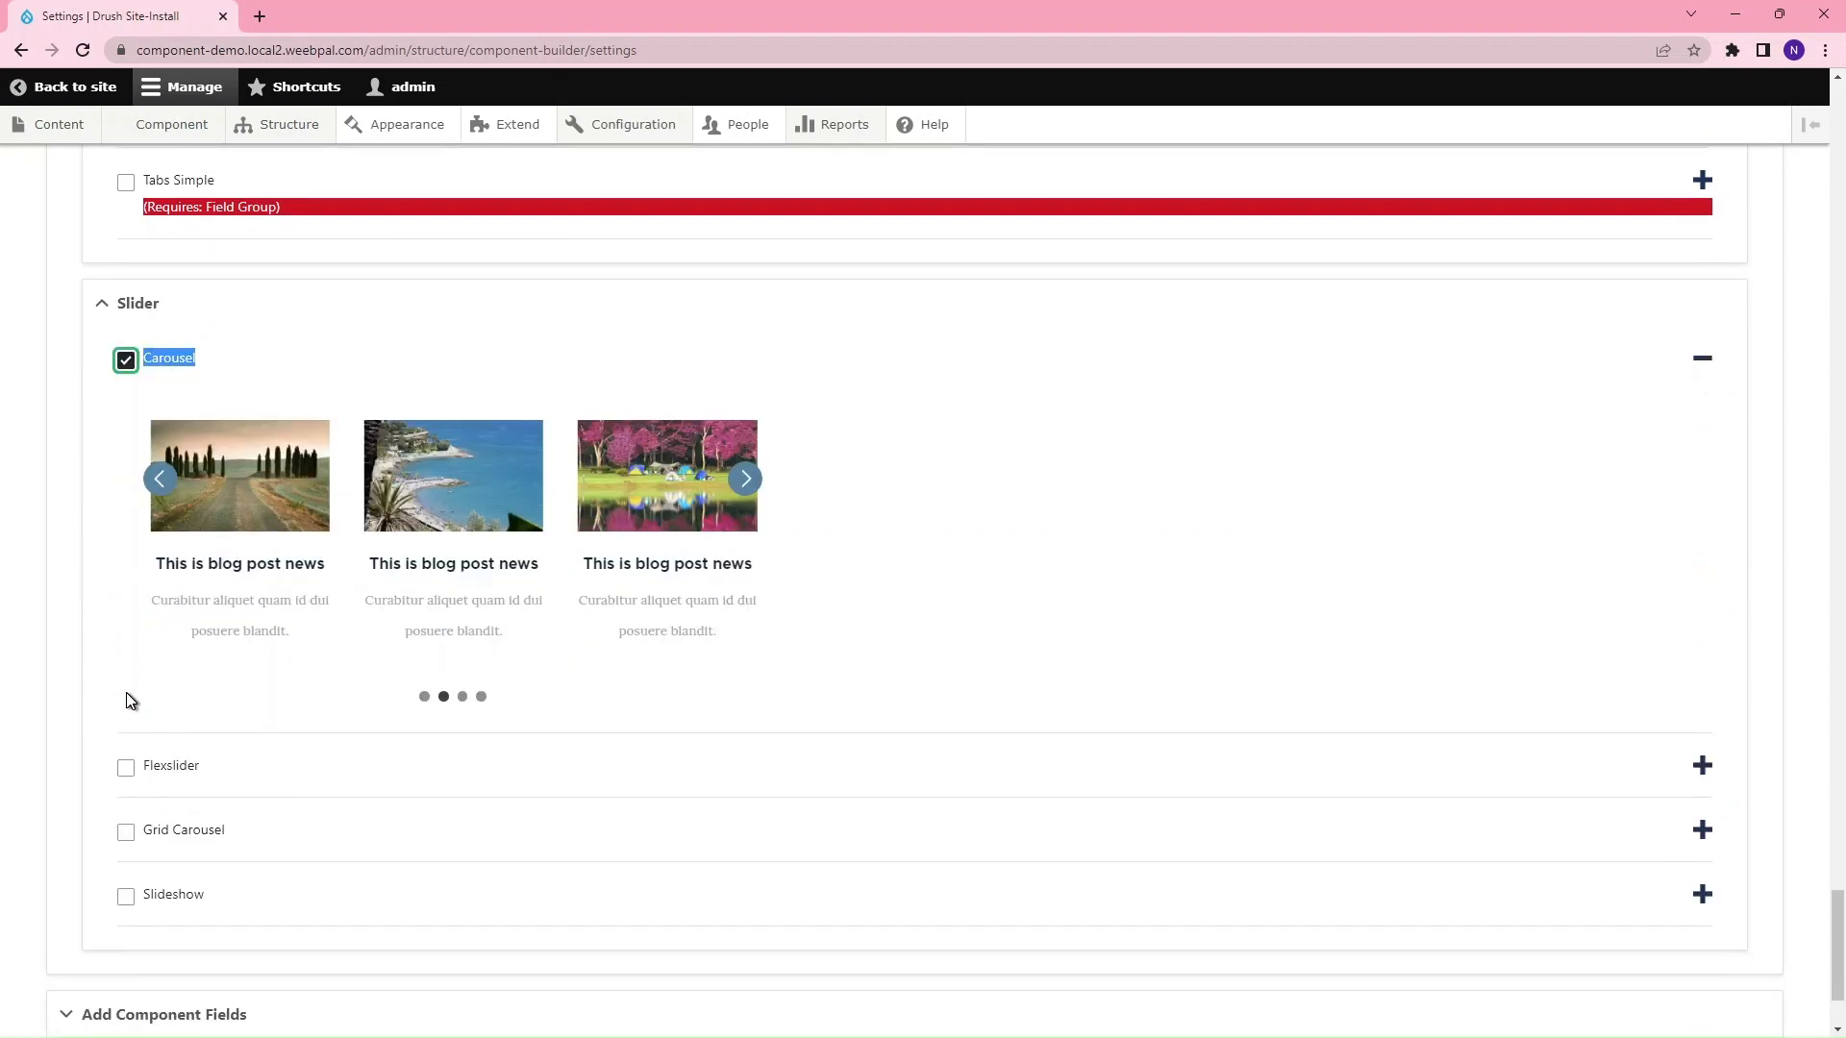
{"action": "left_click_drag", "start_coordinate": [147, 777], "coordinate": [202, 778]}
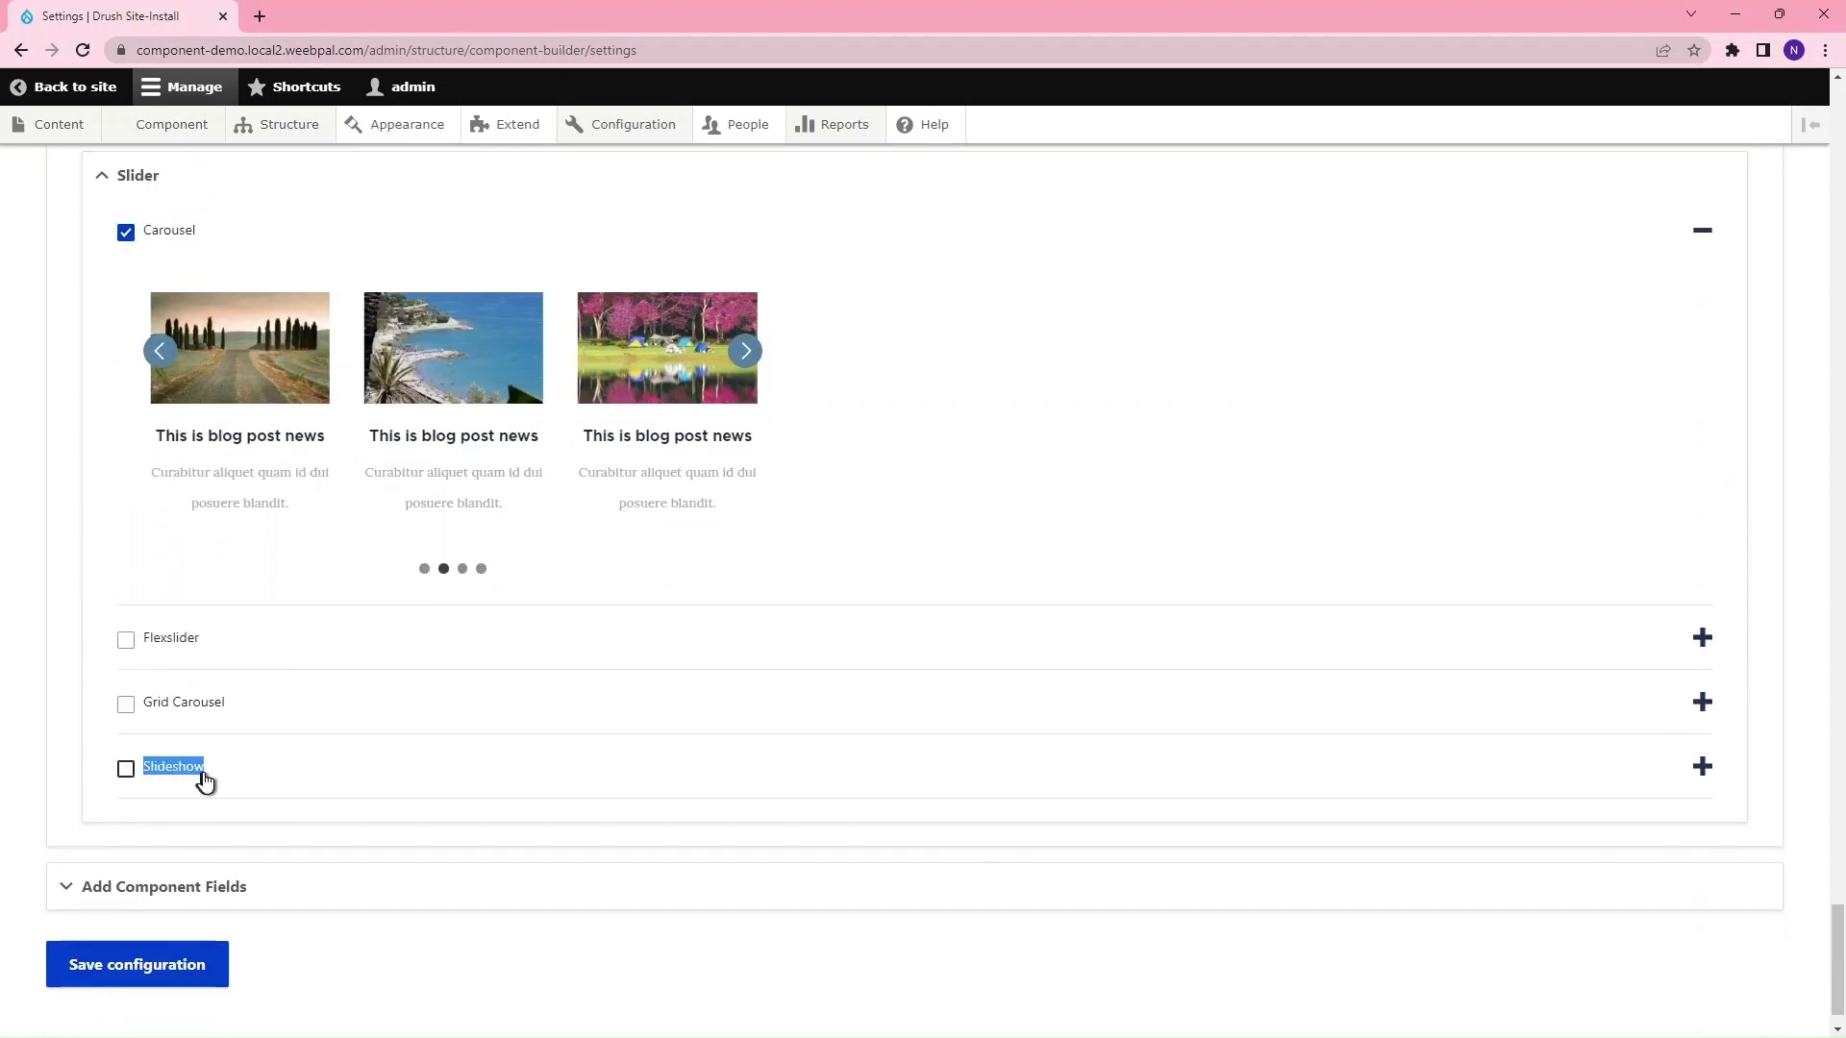
{"action": "scroll", "coordinate": [202, 778], "scroll_direction": "down", "scroll_amount": 3}
{"action": "left_click", "coordinate": [126, 486]}
{"action": "scroll", "coordinate": [129, 488], "scroll_direction": "down", "scroll_amount": 3}
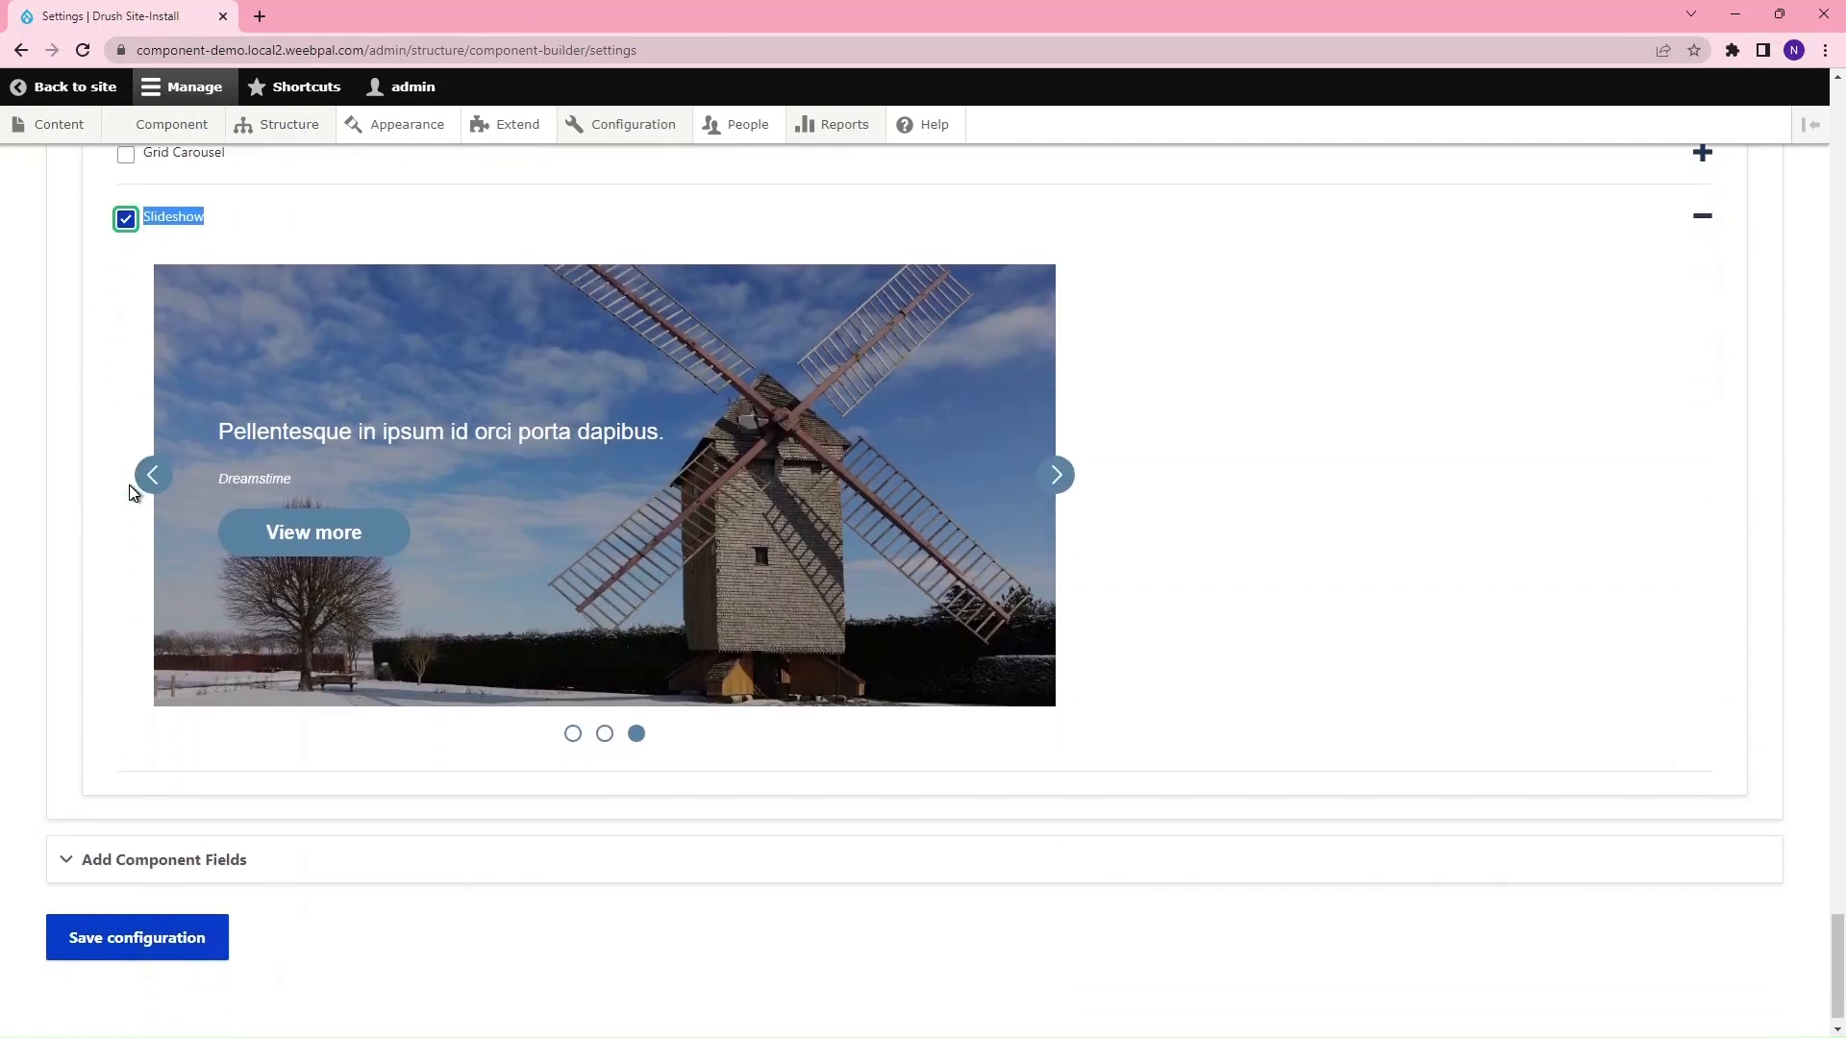
Step: Add a component field named "My Component" for the Content entity type on the Basic page bundle, and save the configuration
{"action": "left_click", "coordinate": [116, 860]}
{"action": "scroll", "coordinate": [116, 862], "scroll_direction": "down", "scroll_amount": 3}
{"action": "left_click", "coordinate": [138, 662]}
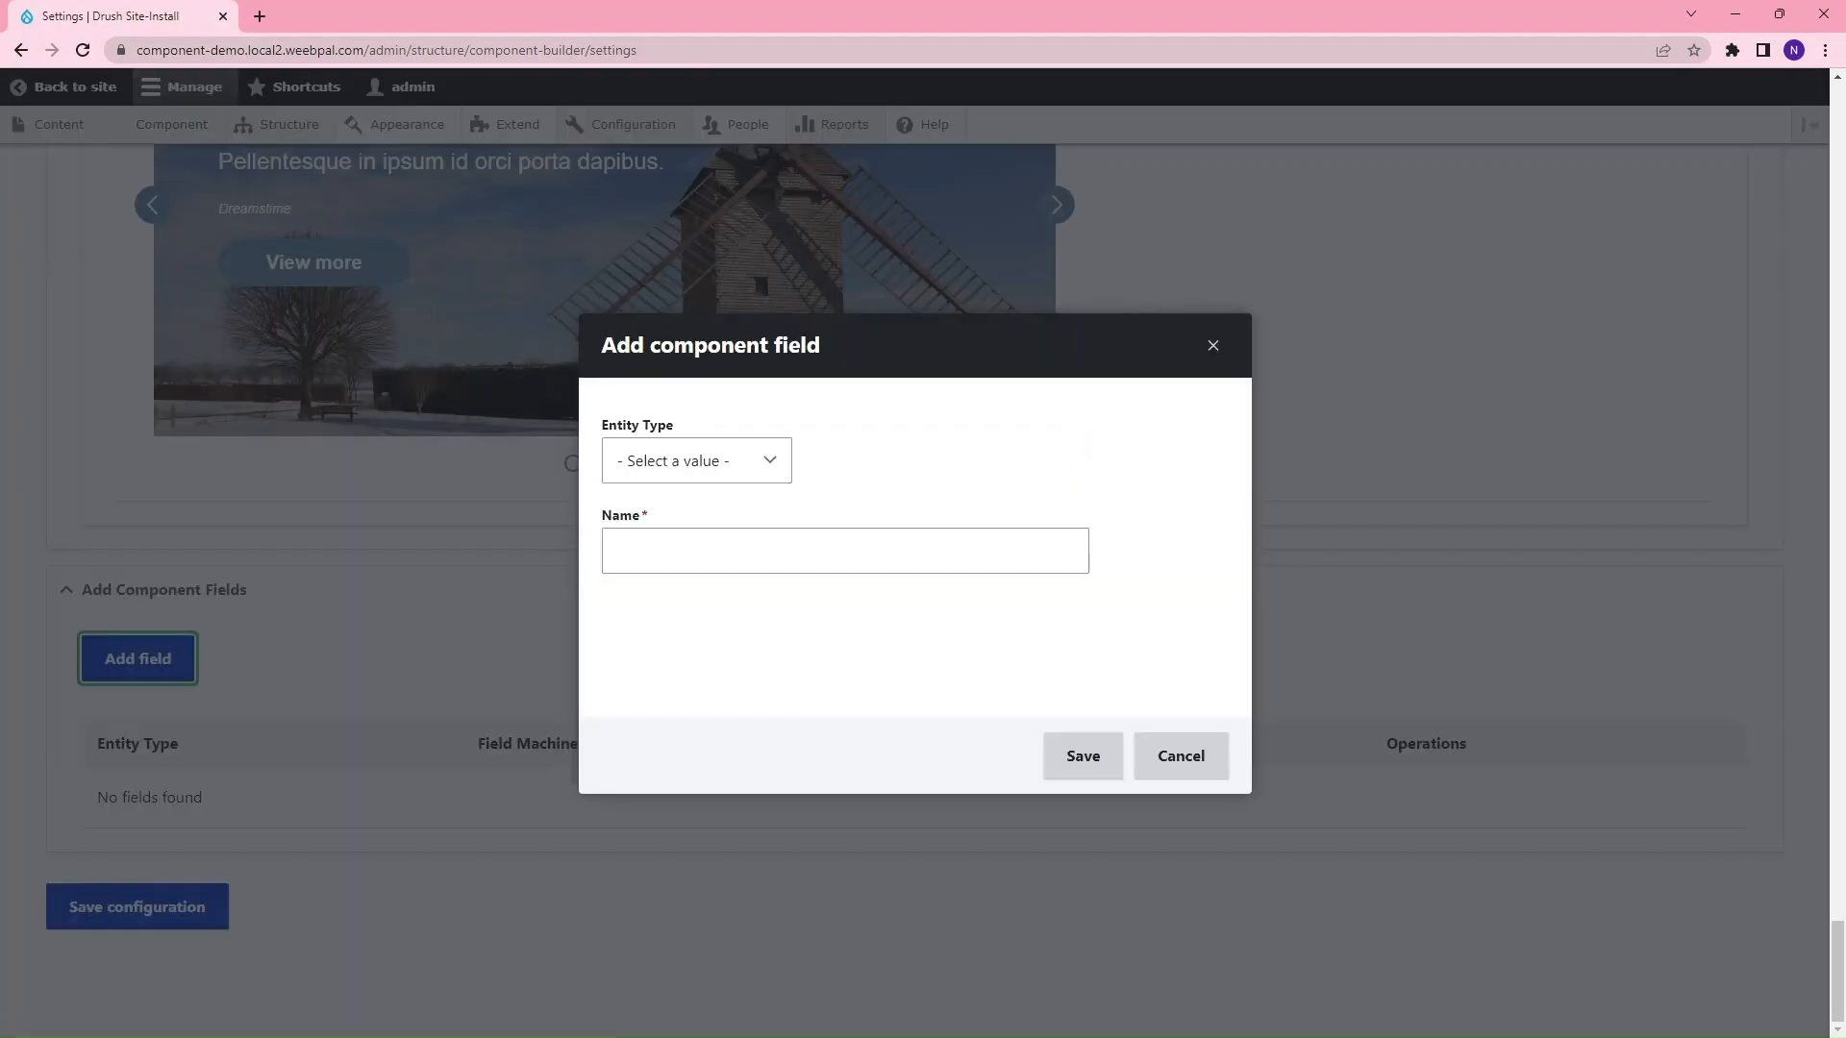
{"action": "left_click", "coordinate": [638, 462]}
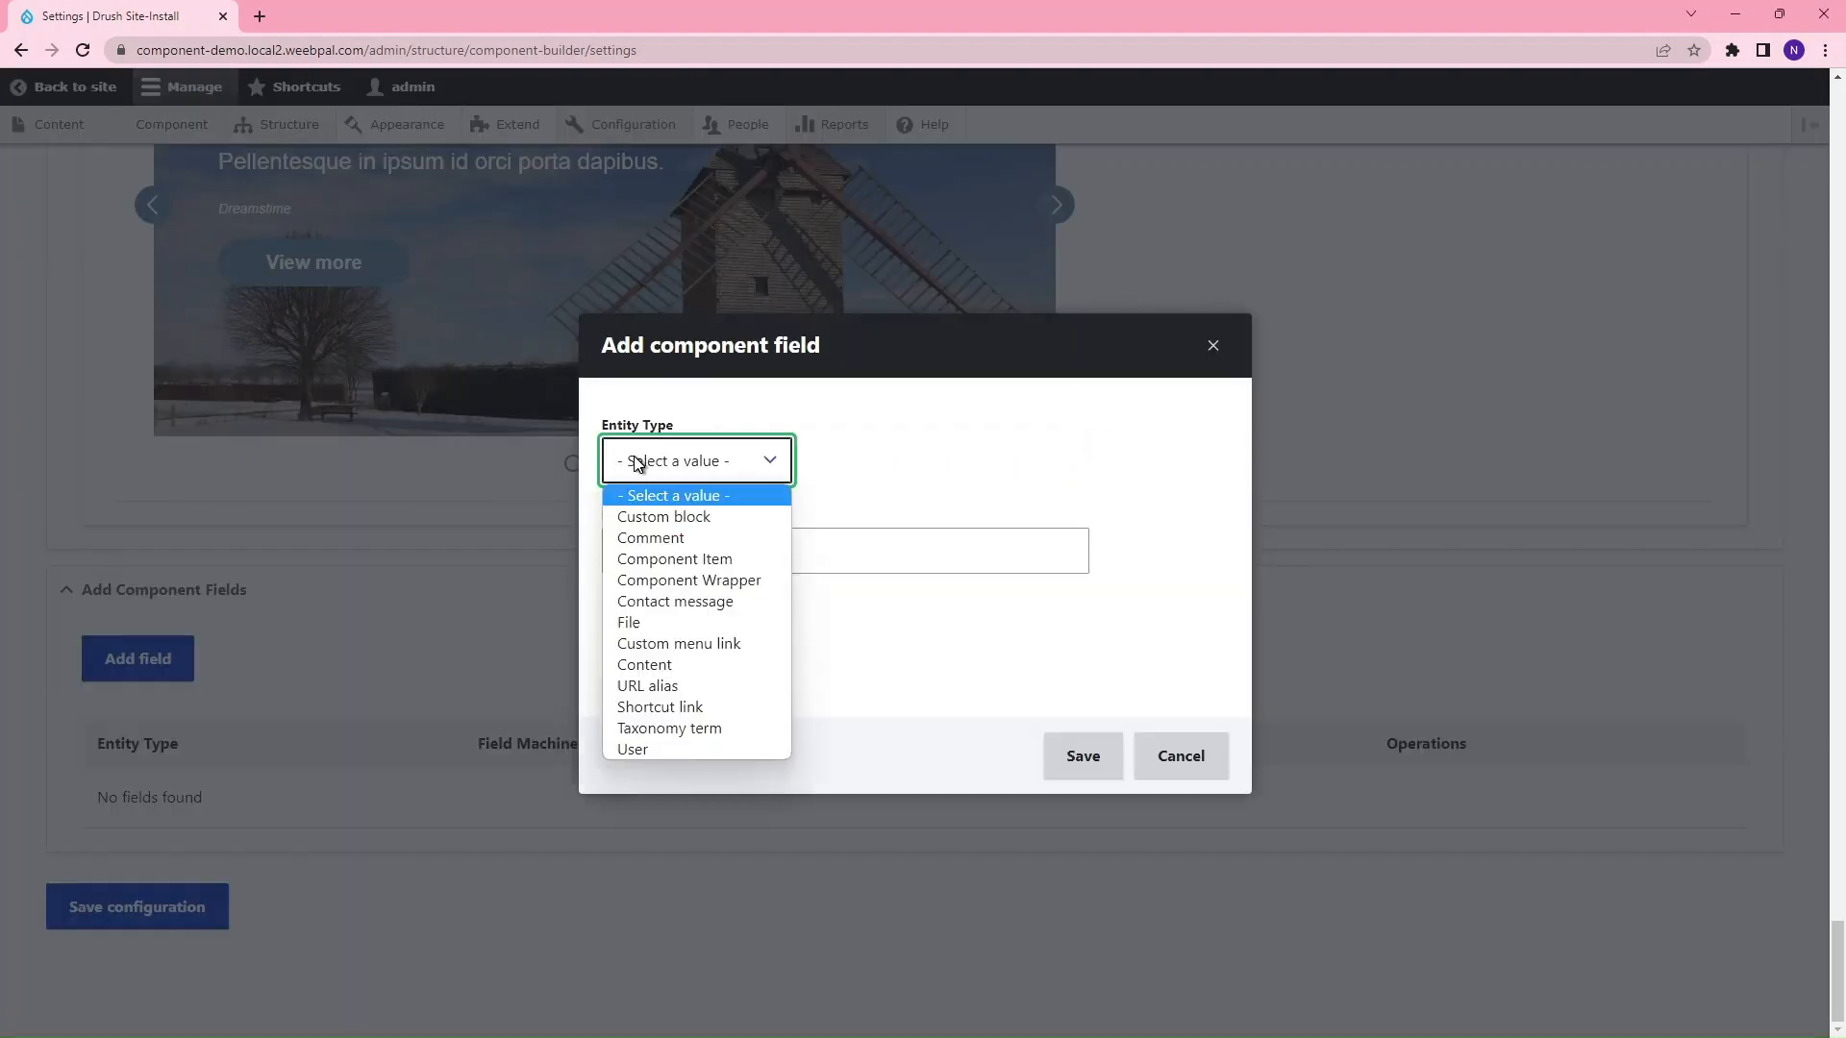
{"action": "left_click", "coordinate": [644, 664]}
{"action": "left_click", "coordinate": [671, 547]}
{"action": "type", "text": "My Component"}
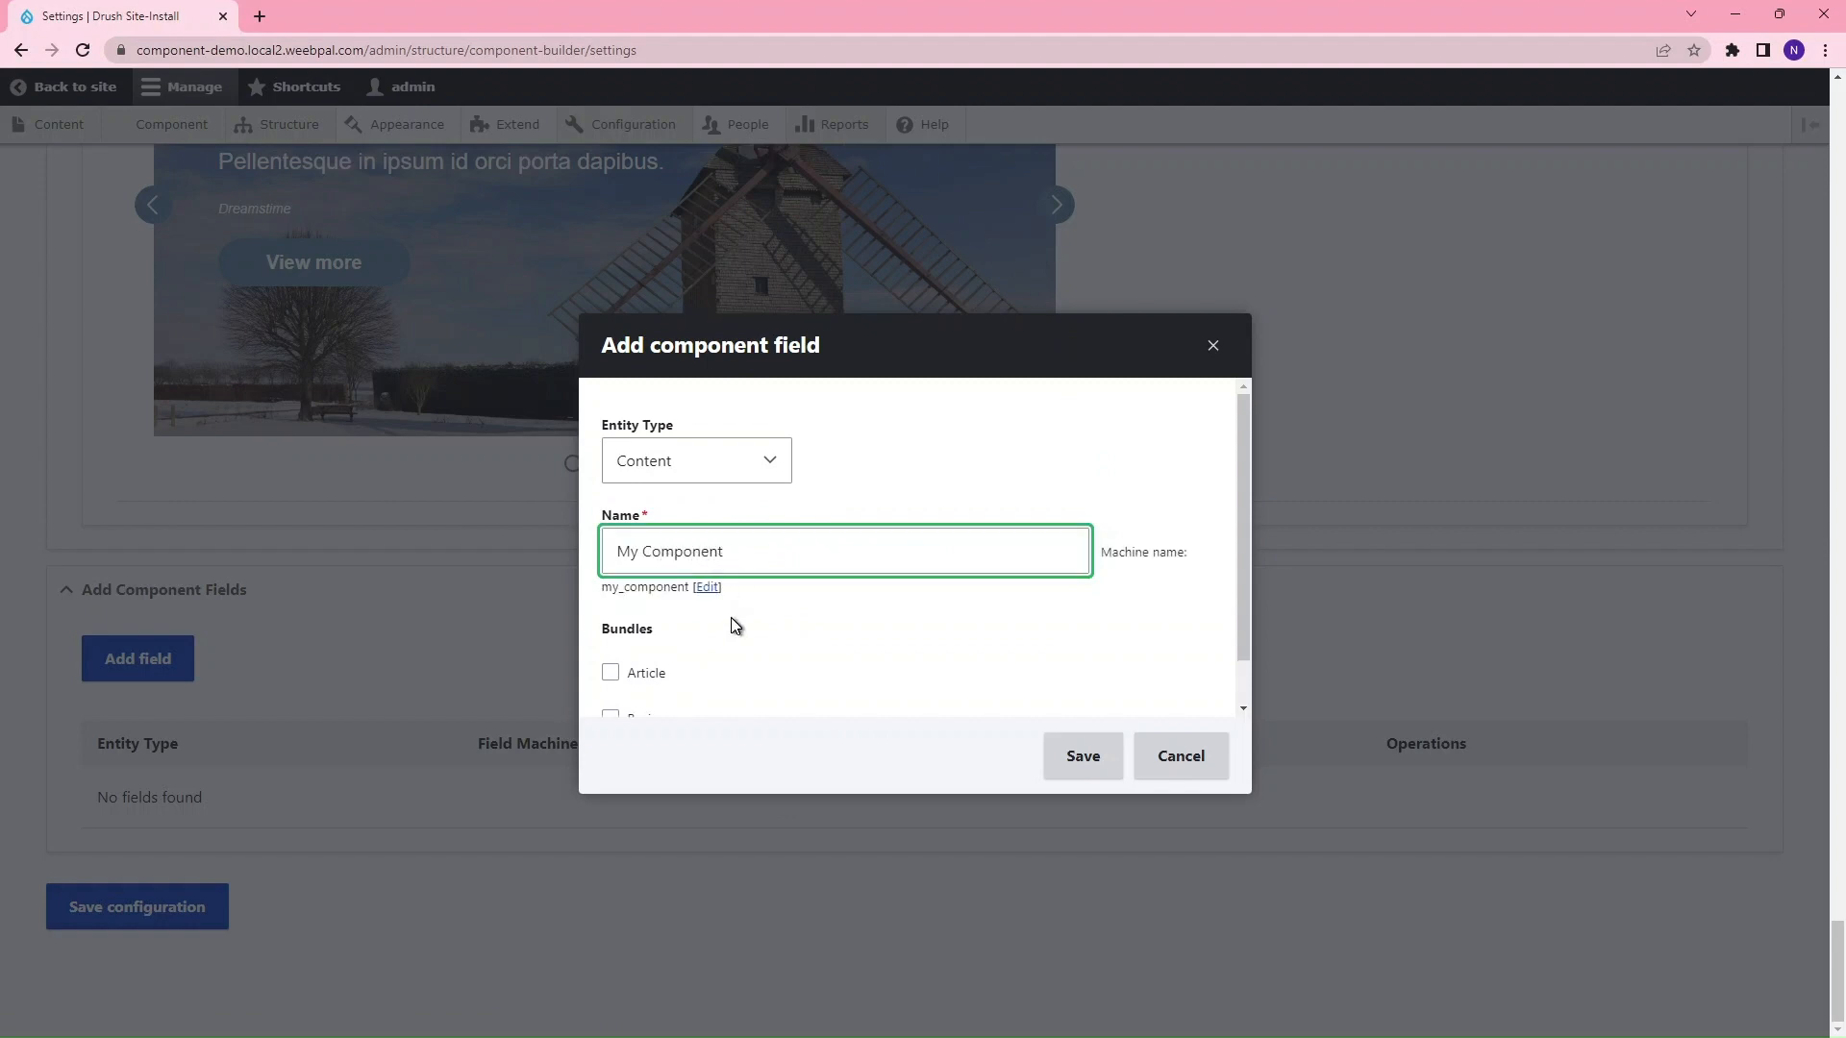
{"action": "scroll", "coordinate": [736, 626], "scroll_direction": "down", "scroll_amount": 1}
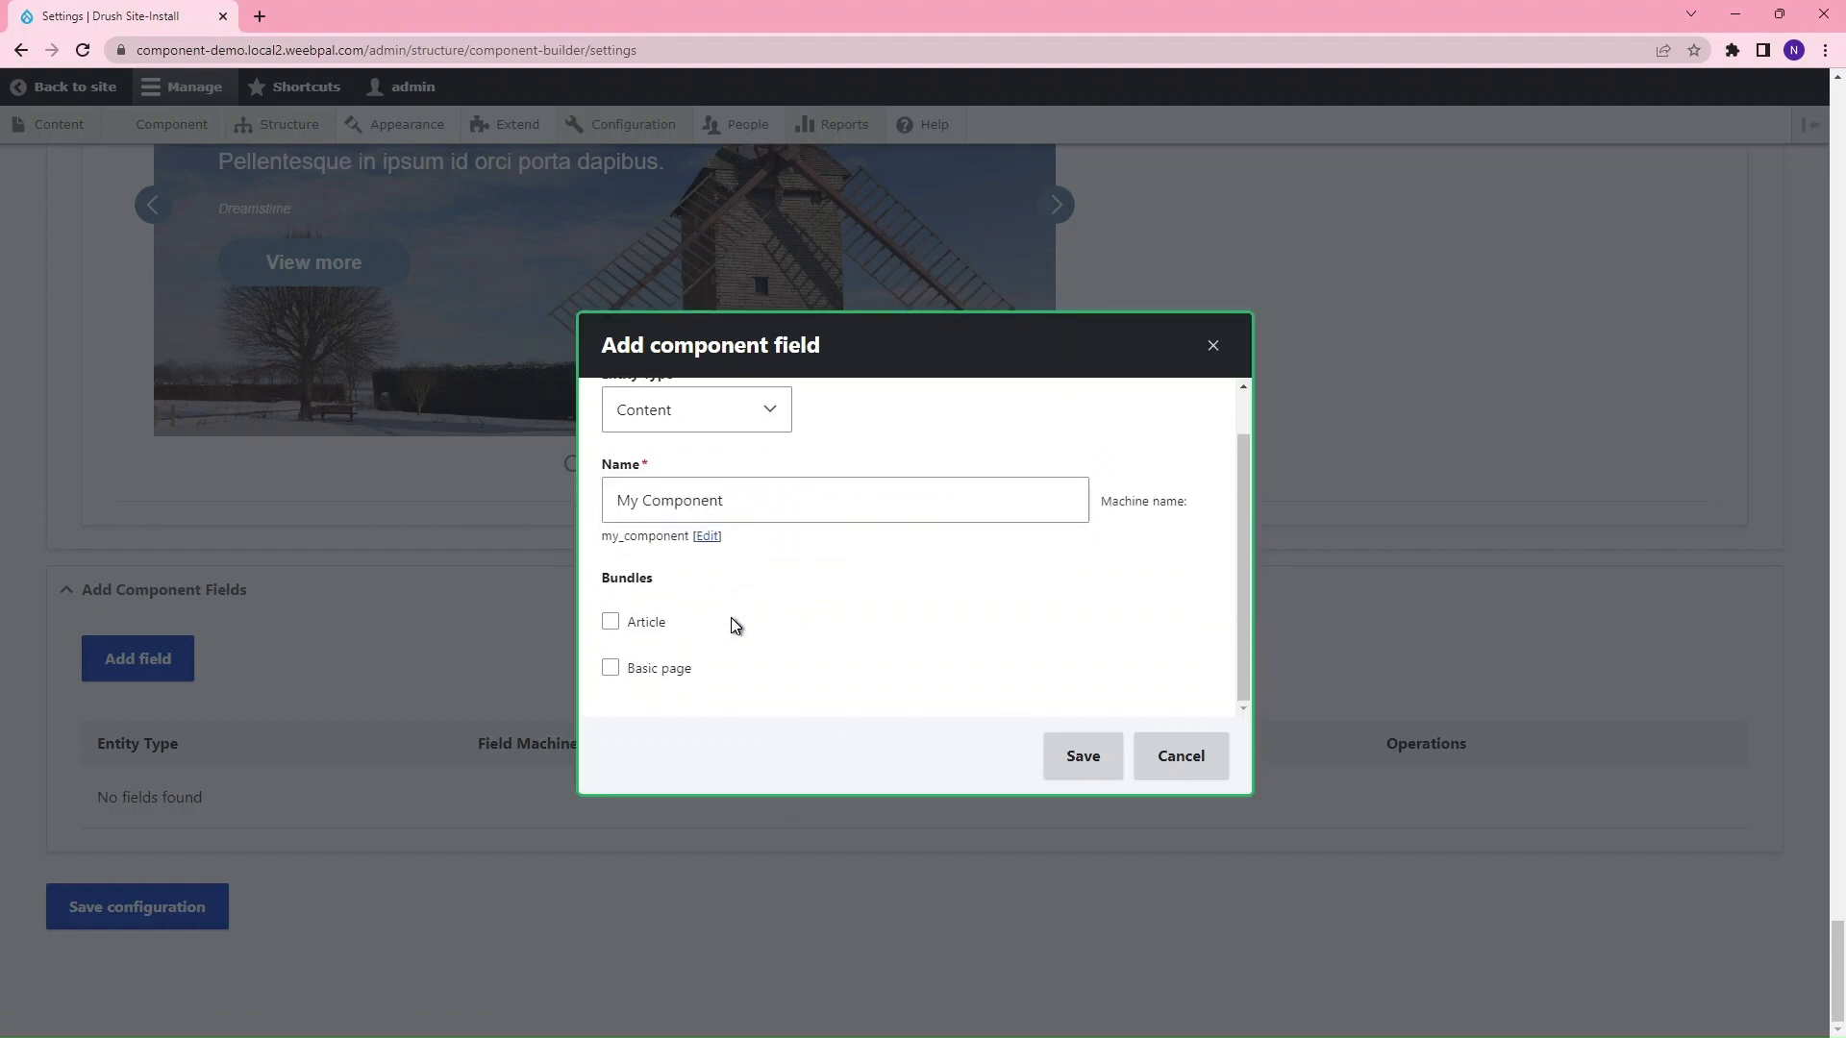
{"action": "left_click", "coordinate": [610, 668]}
{"action": "left_click", "coordinate": [1082, 759]}
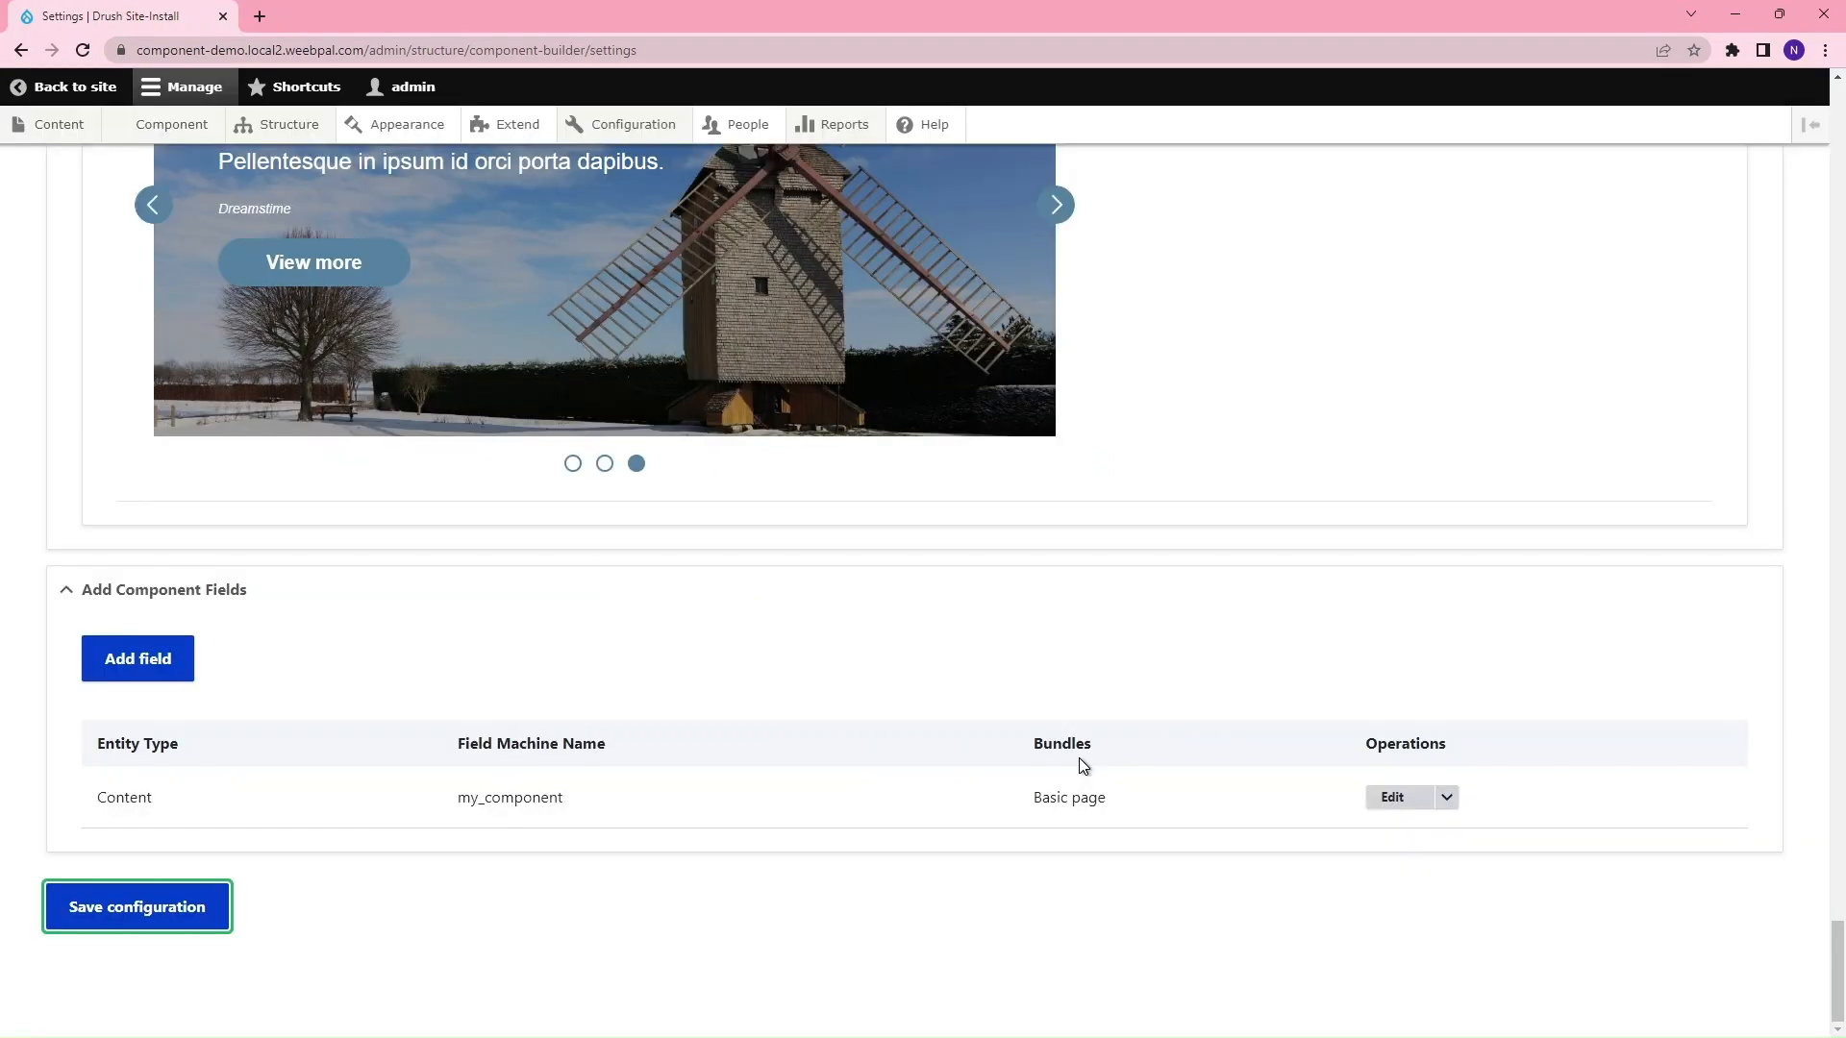
{"action": "left_click", "coordinate": [193, 907]}
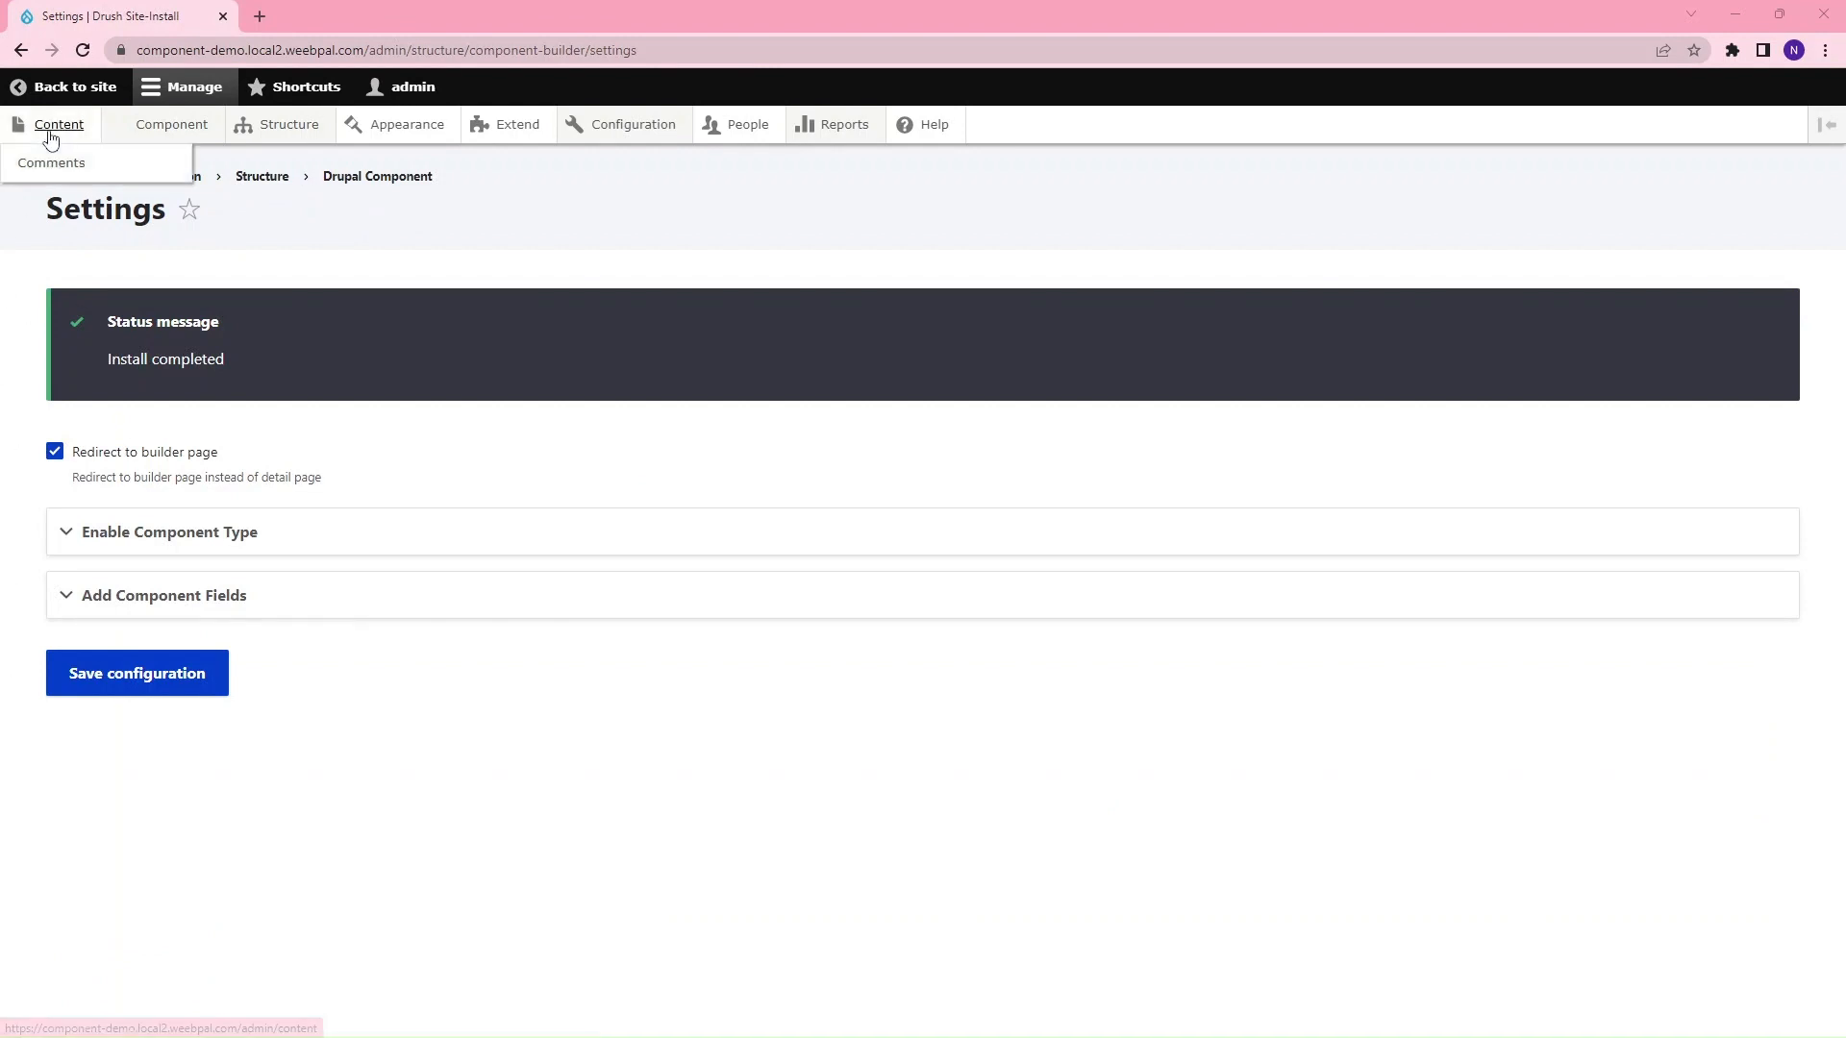
Step: Create and save a Basic page titled "Homepage" with the body text "Hello World!"
{"action": "left_click", "coordinate": [53, 126]}
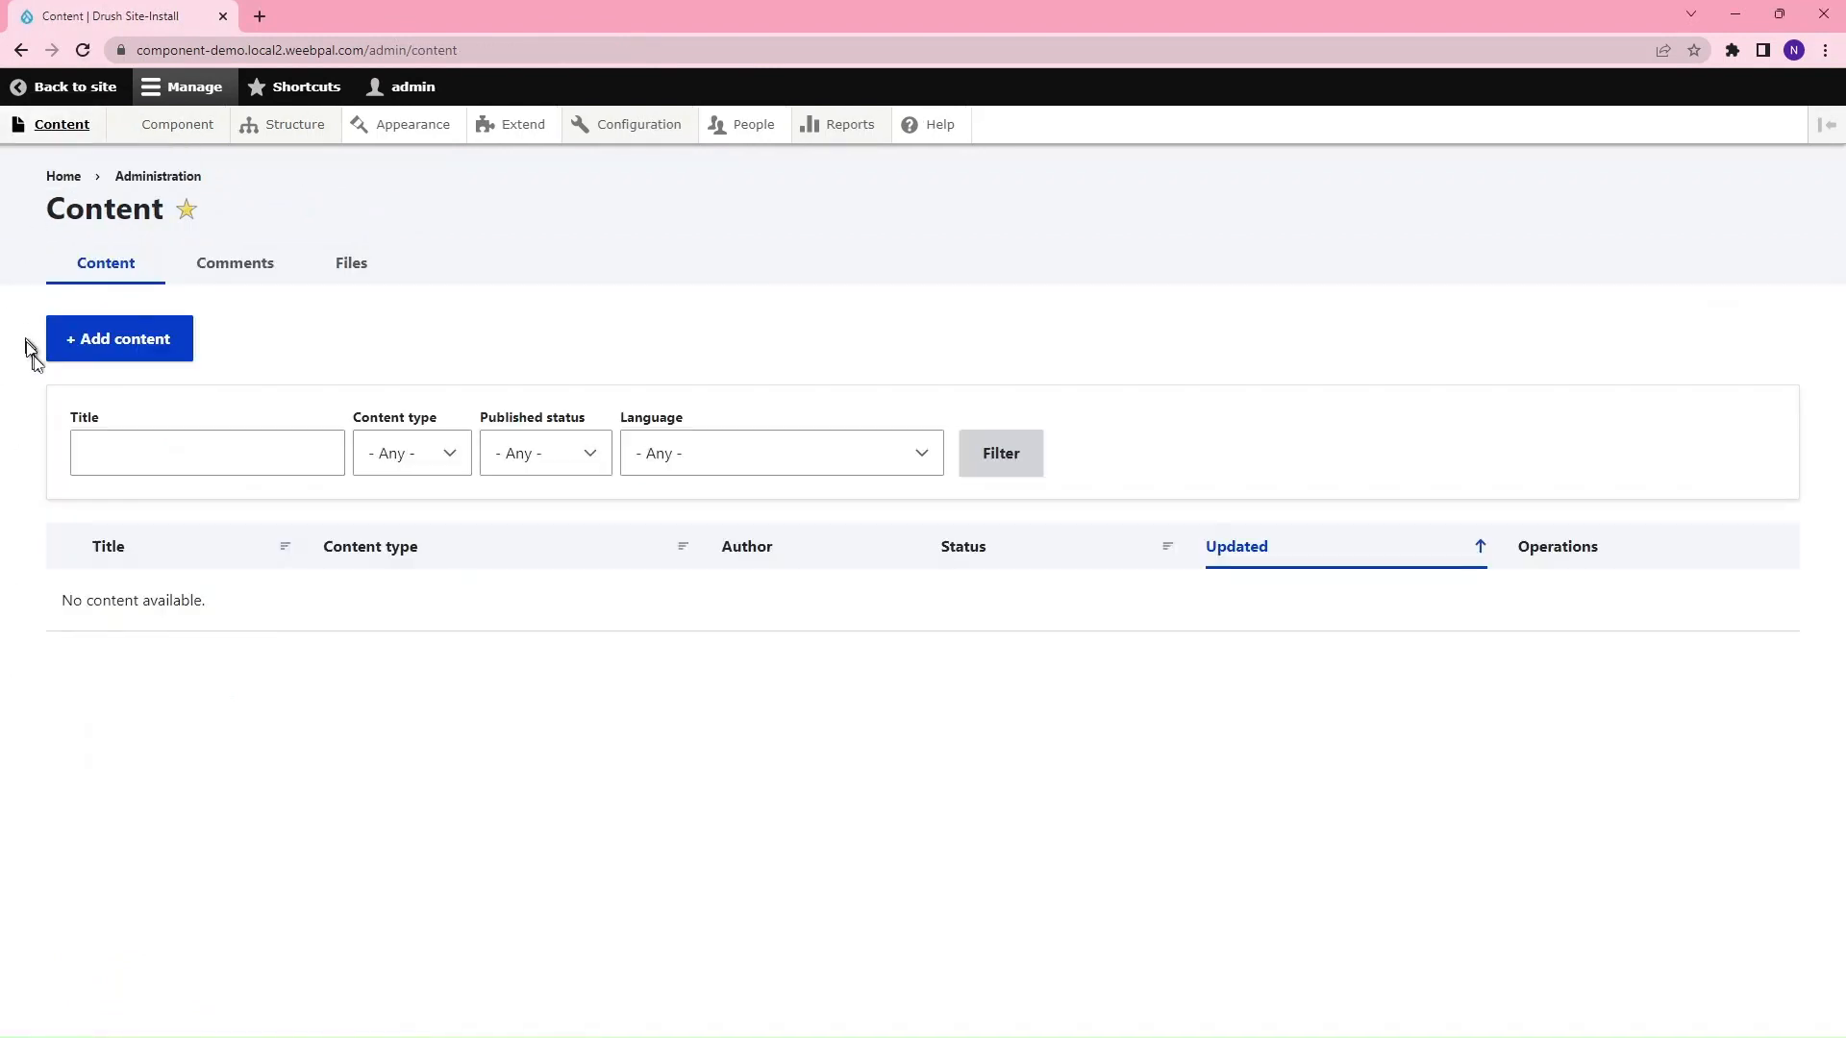
{"action": "left_click", "coordinate": [124, 359]}
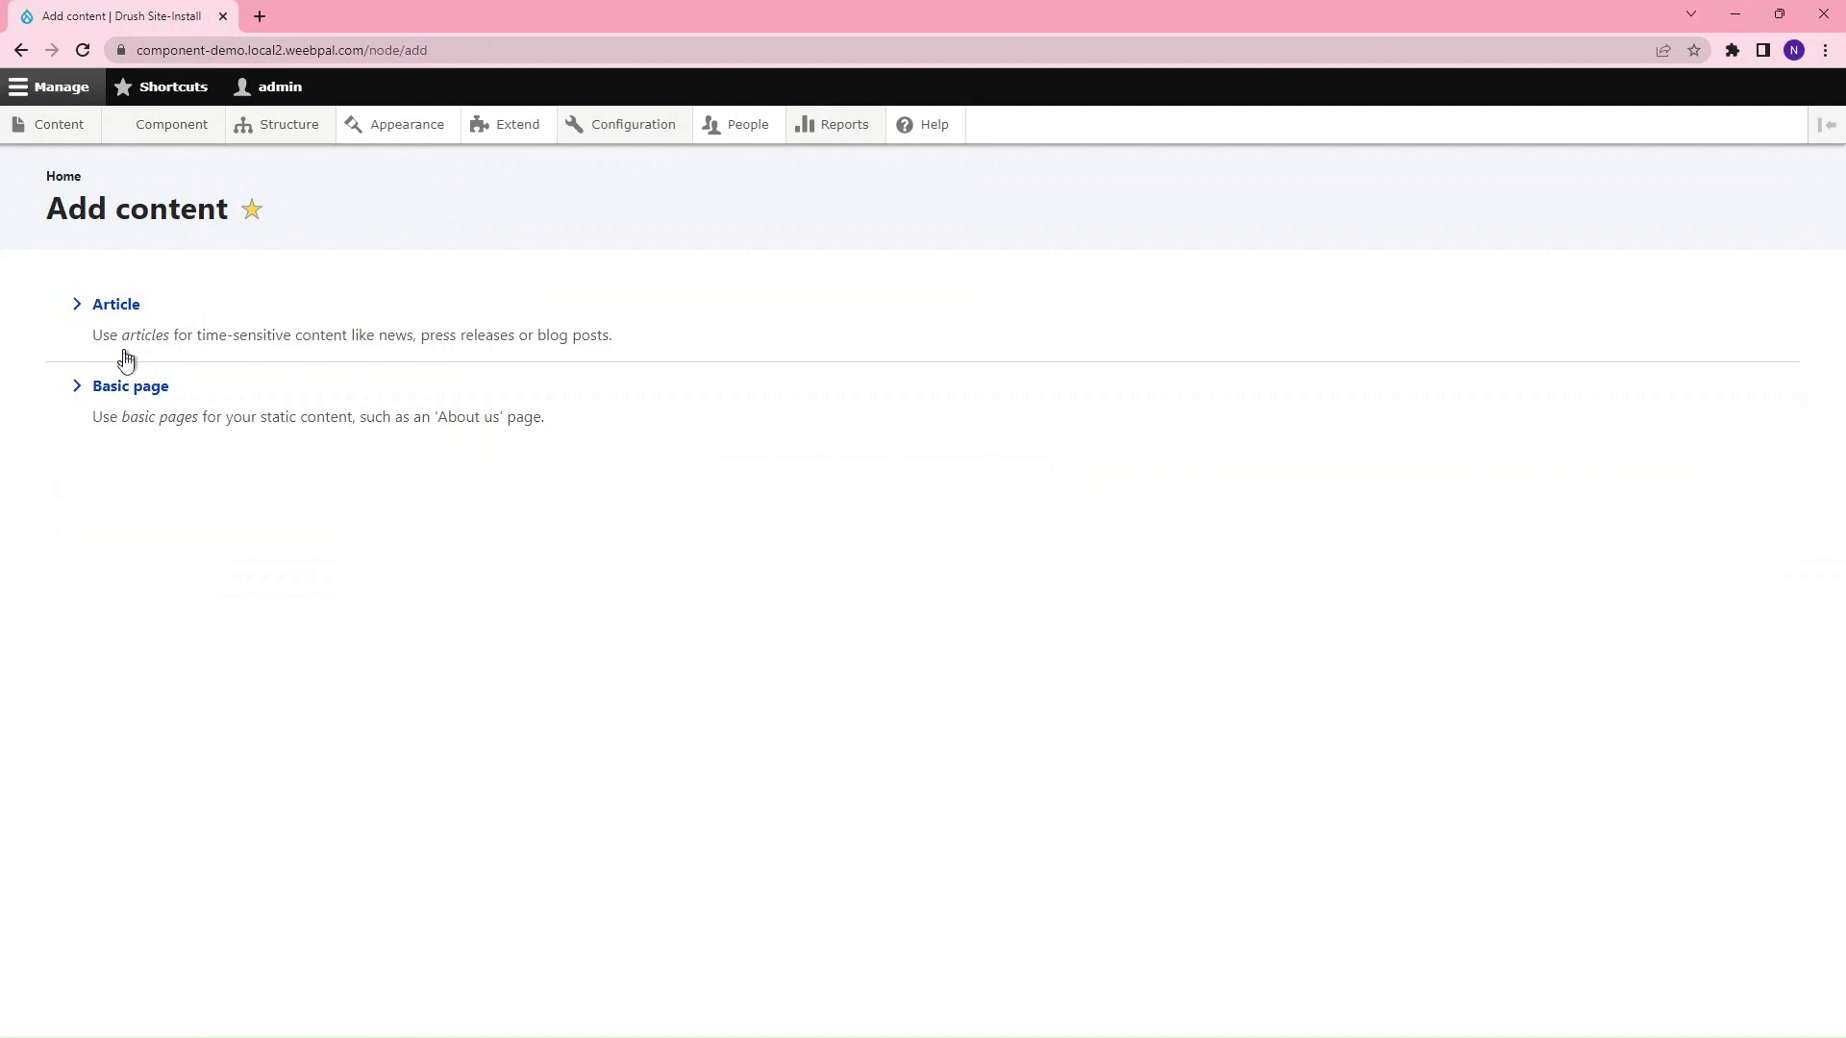
{"action": "left_click", "coordinate": [122, 389]}
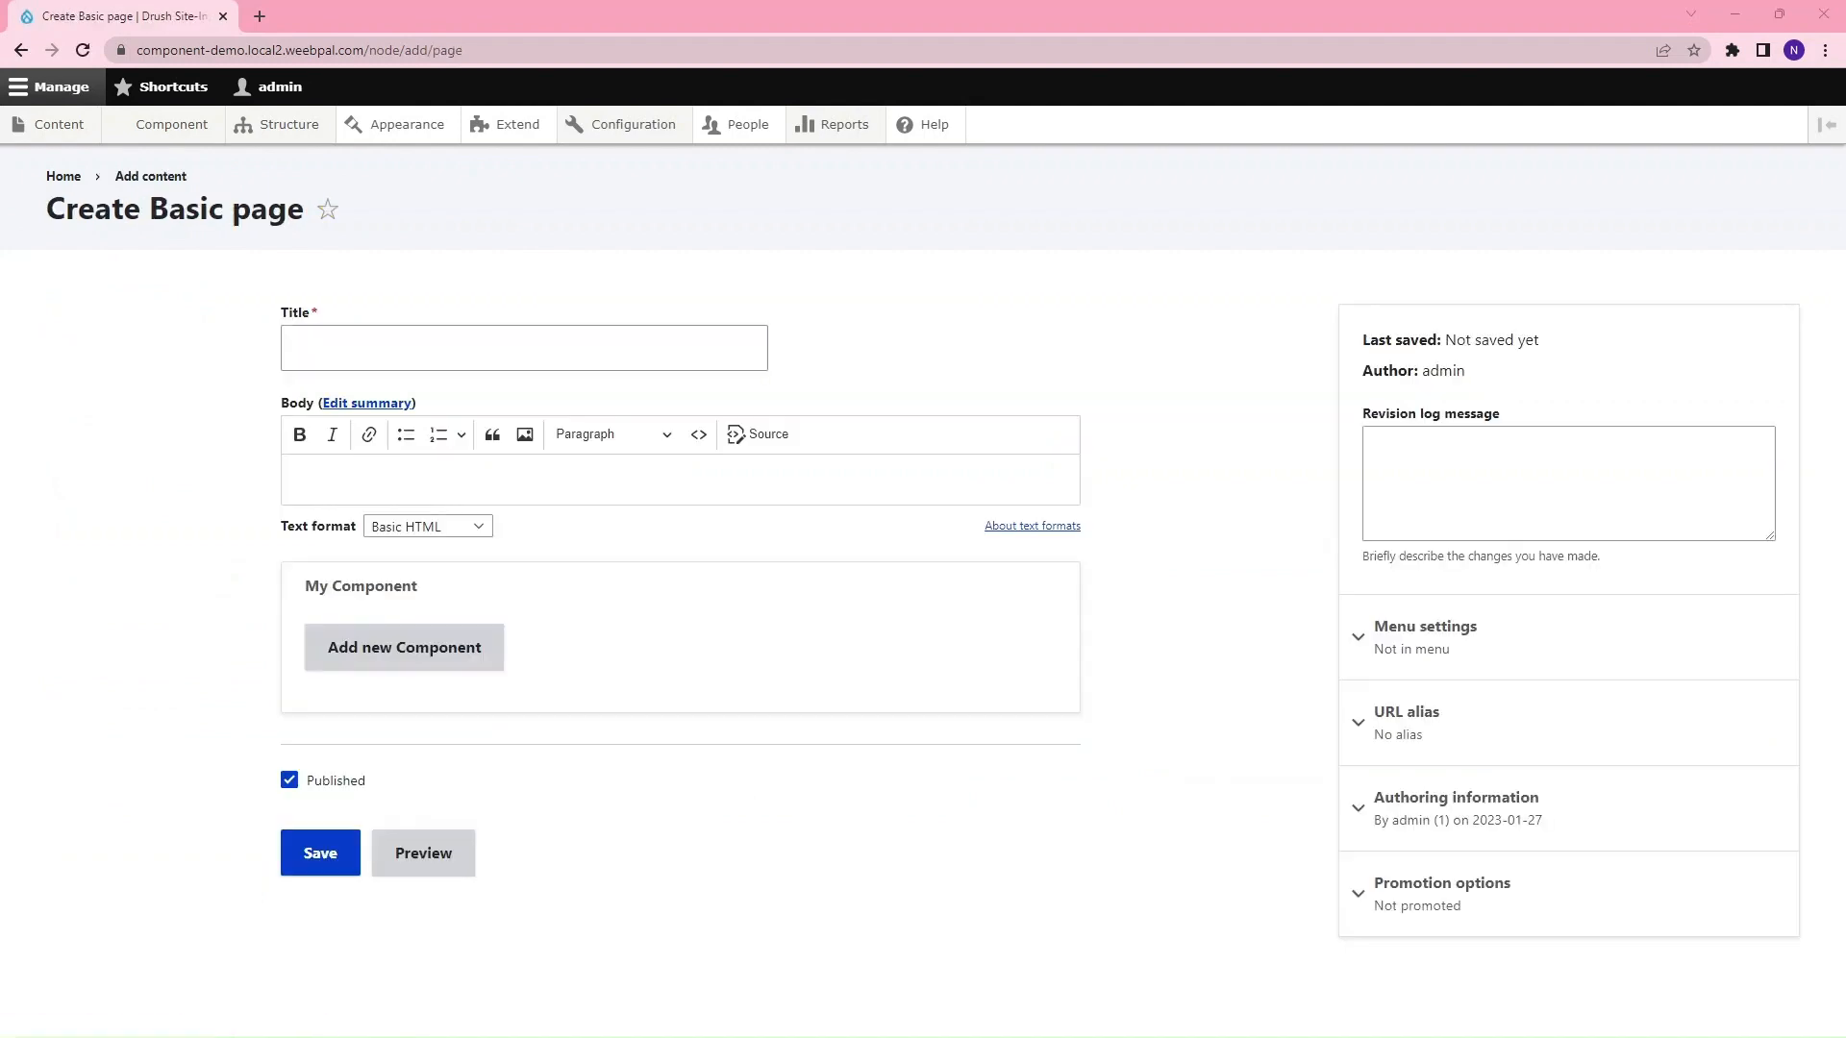
{"action": "left_click", "coordinate": [361, 357]}
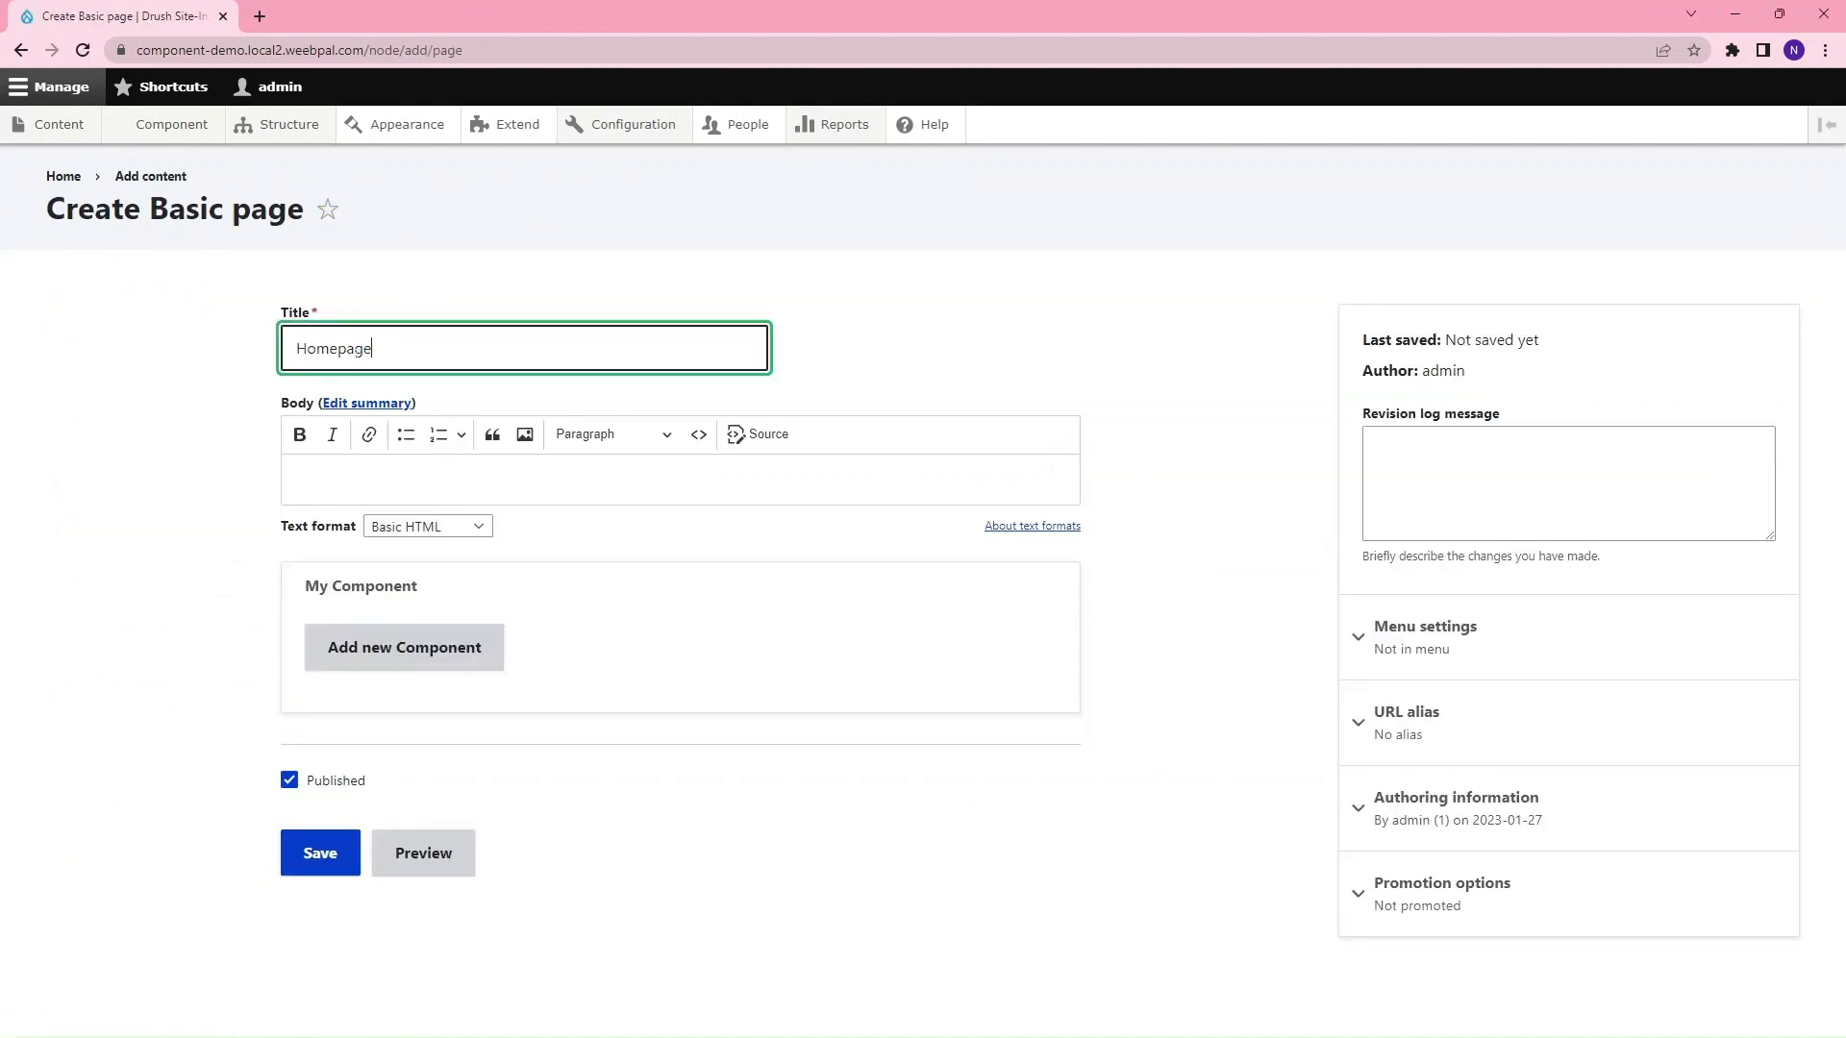
{"action": "left_click", "coordinate": [294, 480]}
{"action": "type", "text": "Hello World!"}
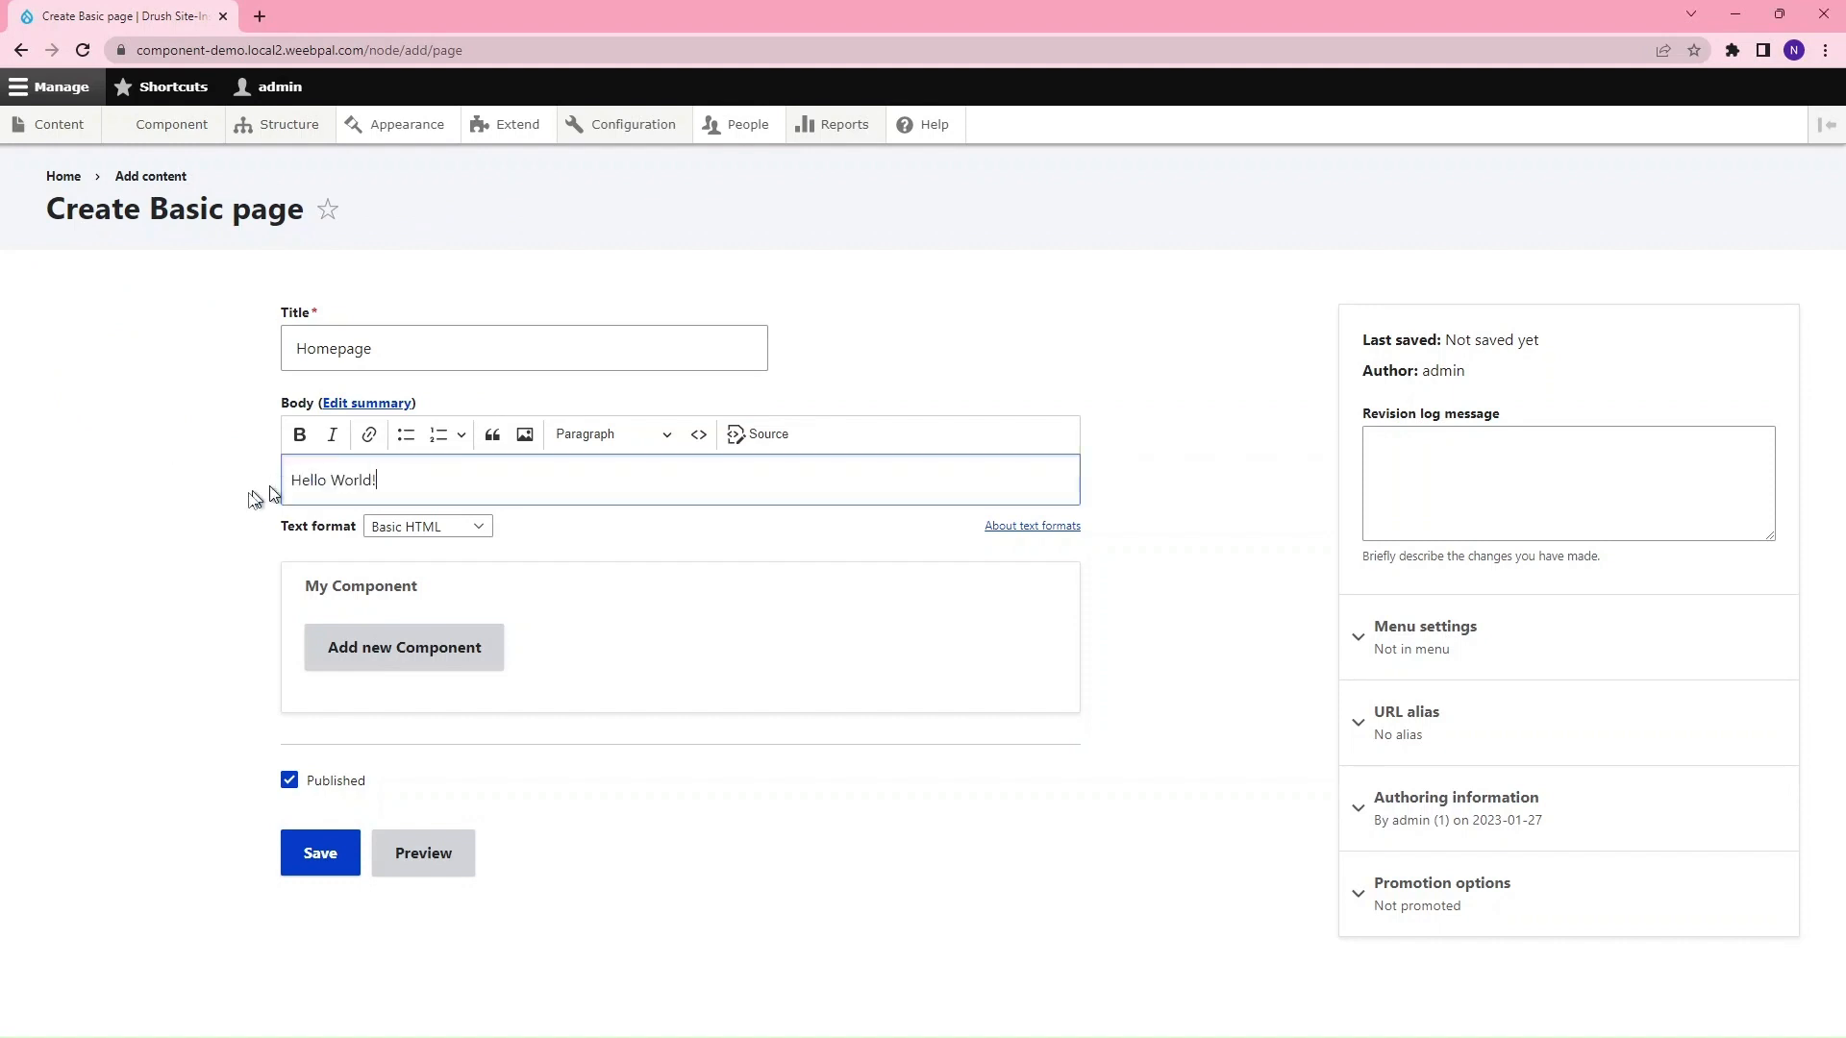
{"action": "left_click", "coordinate": [186, 527]}
{"action": "left_click", "coordinate": [299, 853]}
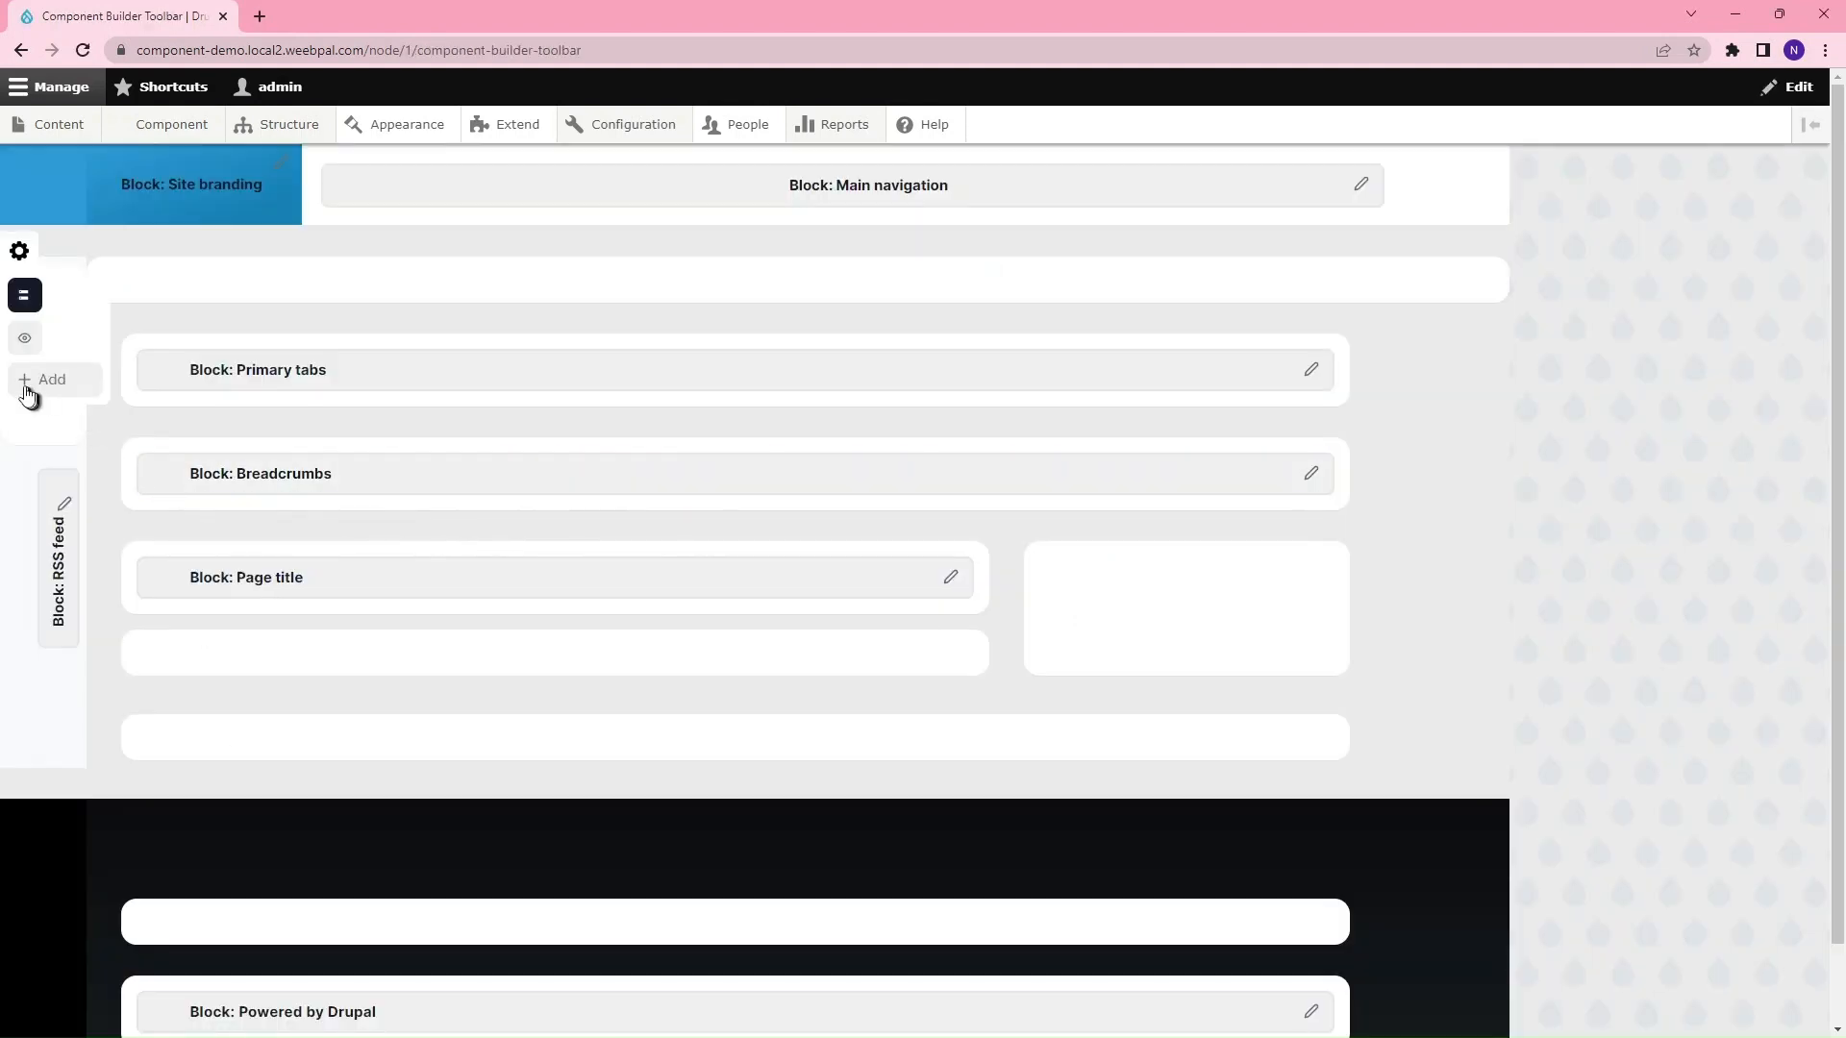
Step: Start a new component on the page titled "Homepage - Slideshow" with the Slideshow component type
{"action": "left_click", "coordinate": [24, 384]}
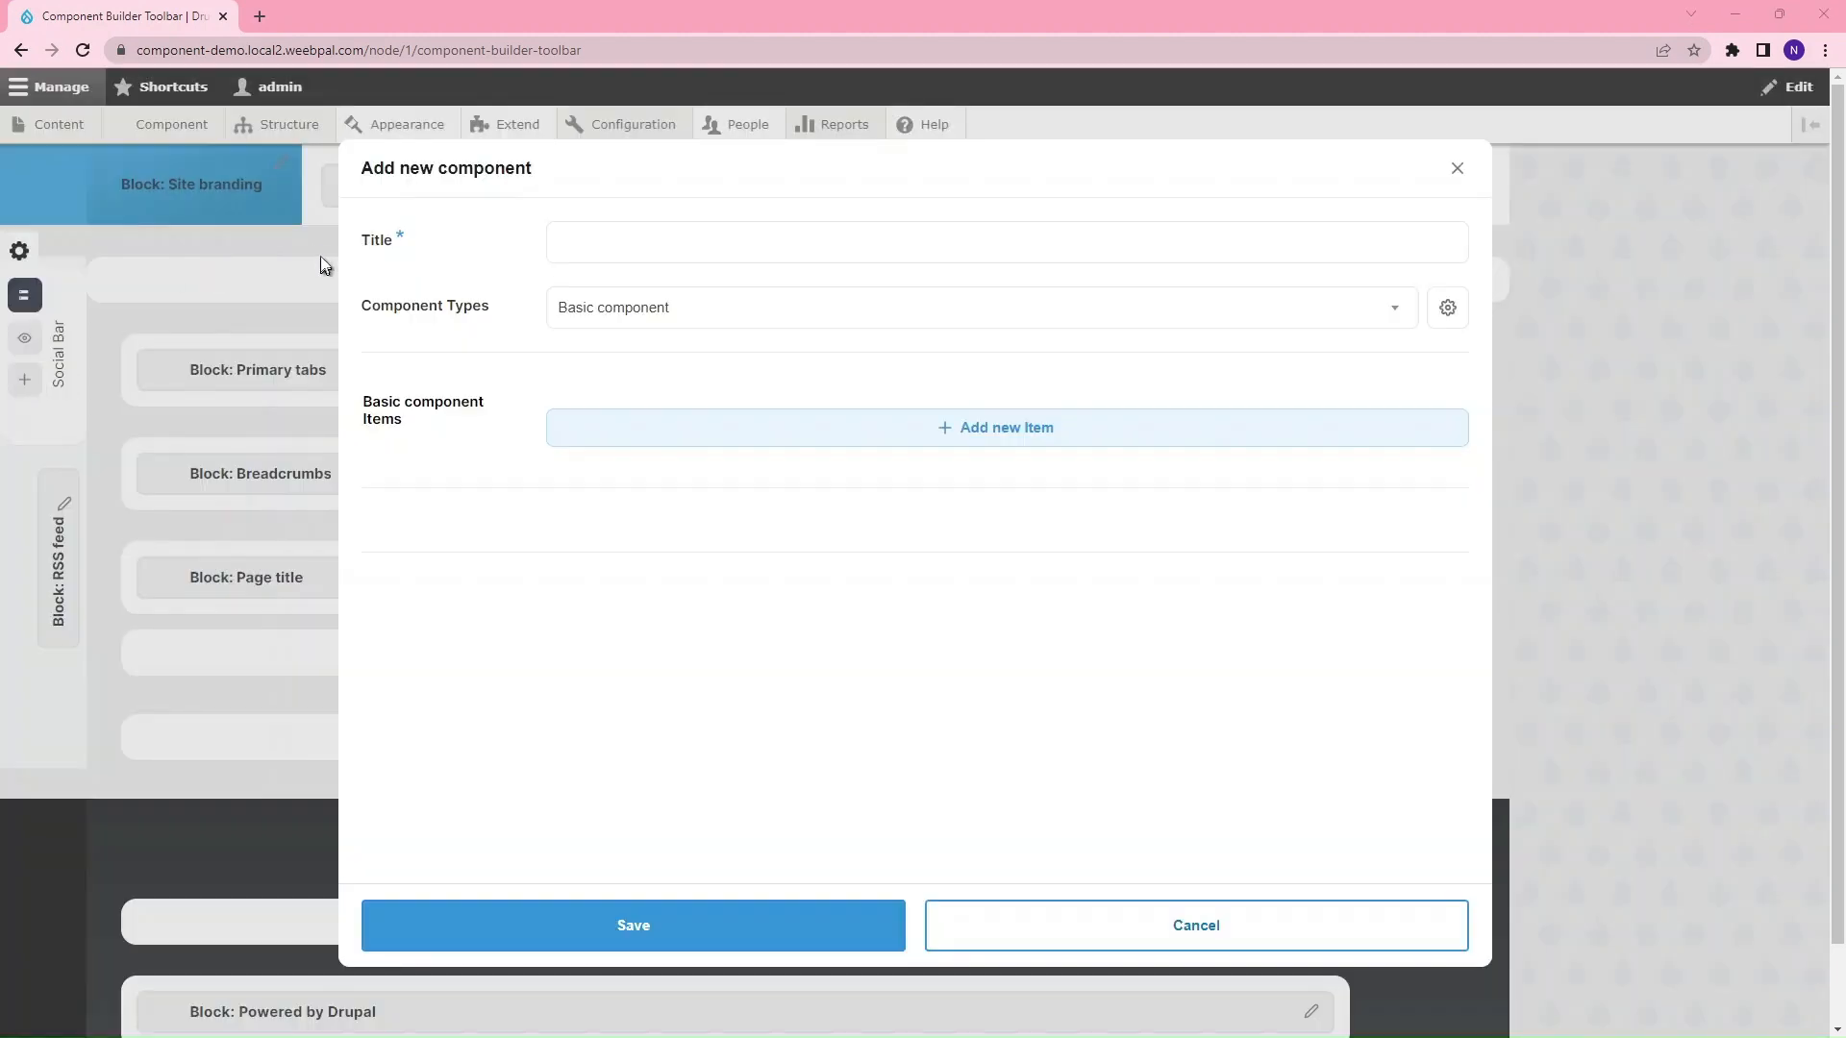
{"action": "type", "text": "Homepage - Slideshow"}
{"action": "left_click", "coordinate": [594, 309]}
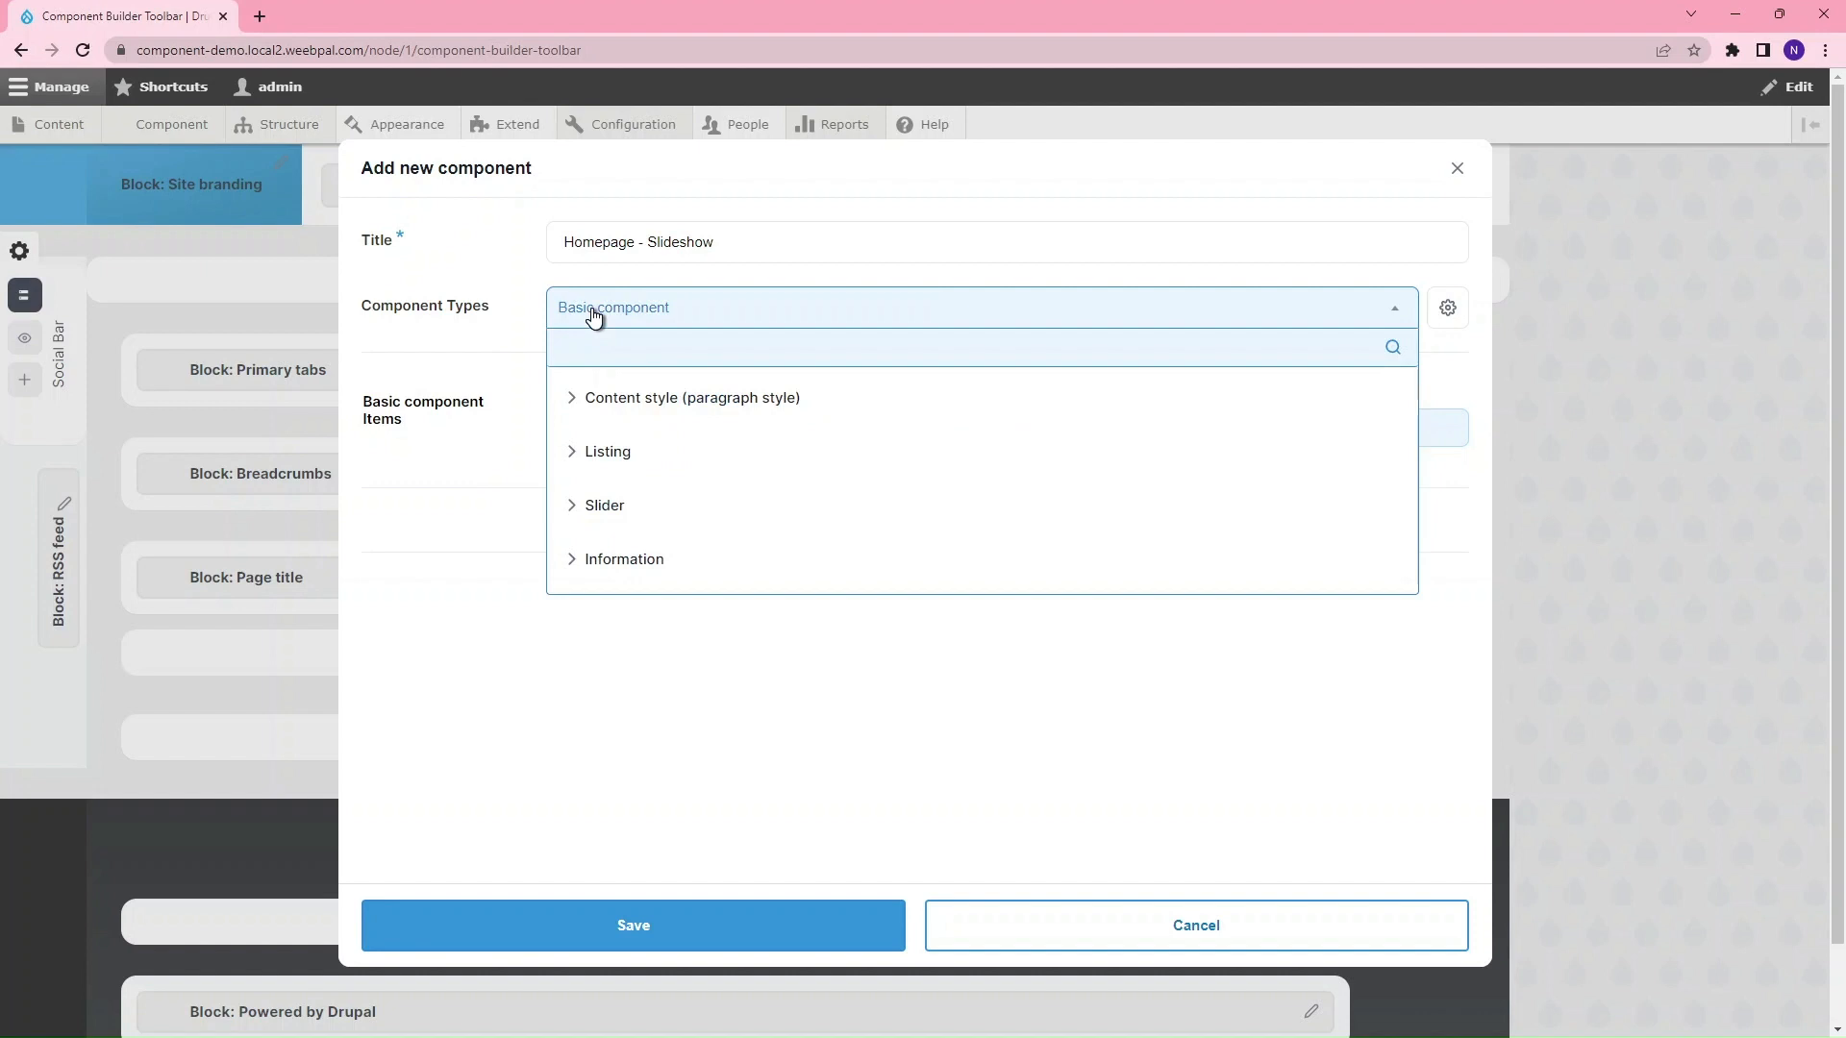
{"action": "left_click", "coordinate": [615, 505]}
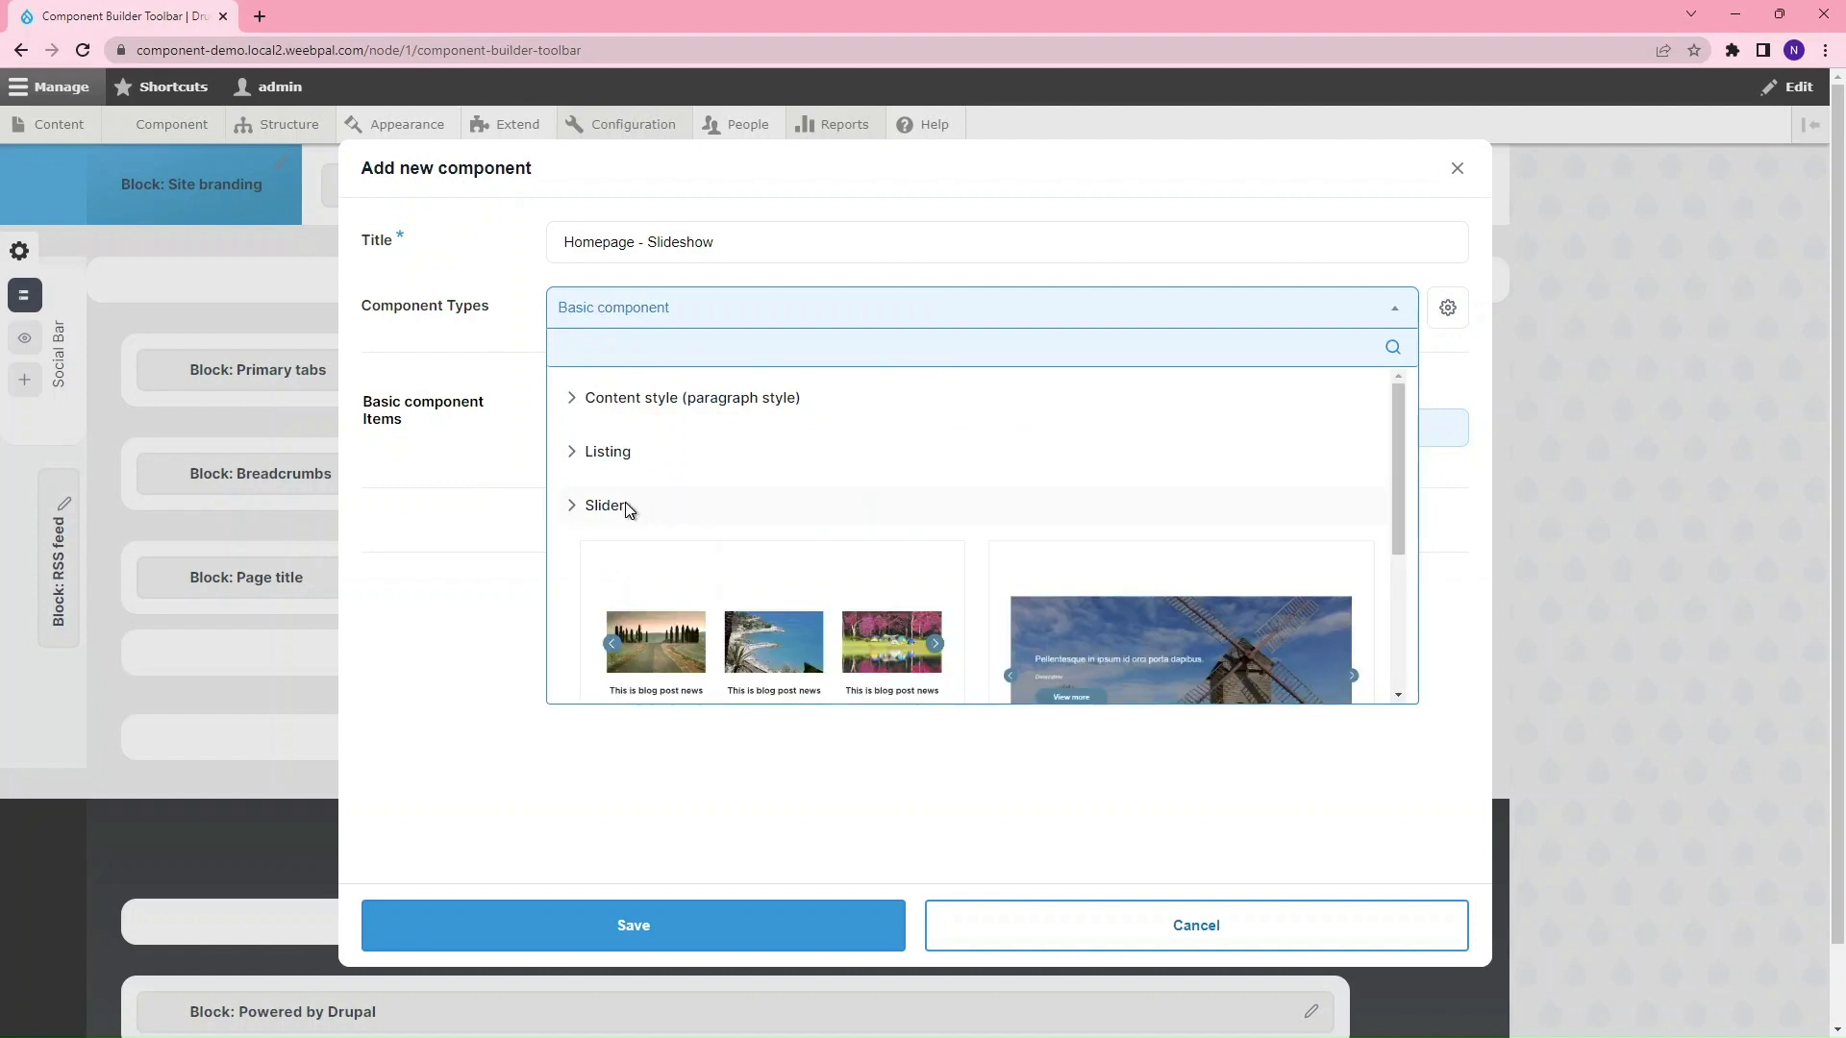
{"action": "scroll", "coordinate": [625, 502], "scroll_direction": "down", "scroll_amount": 2}
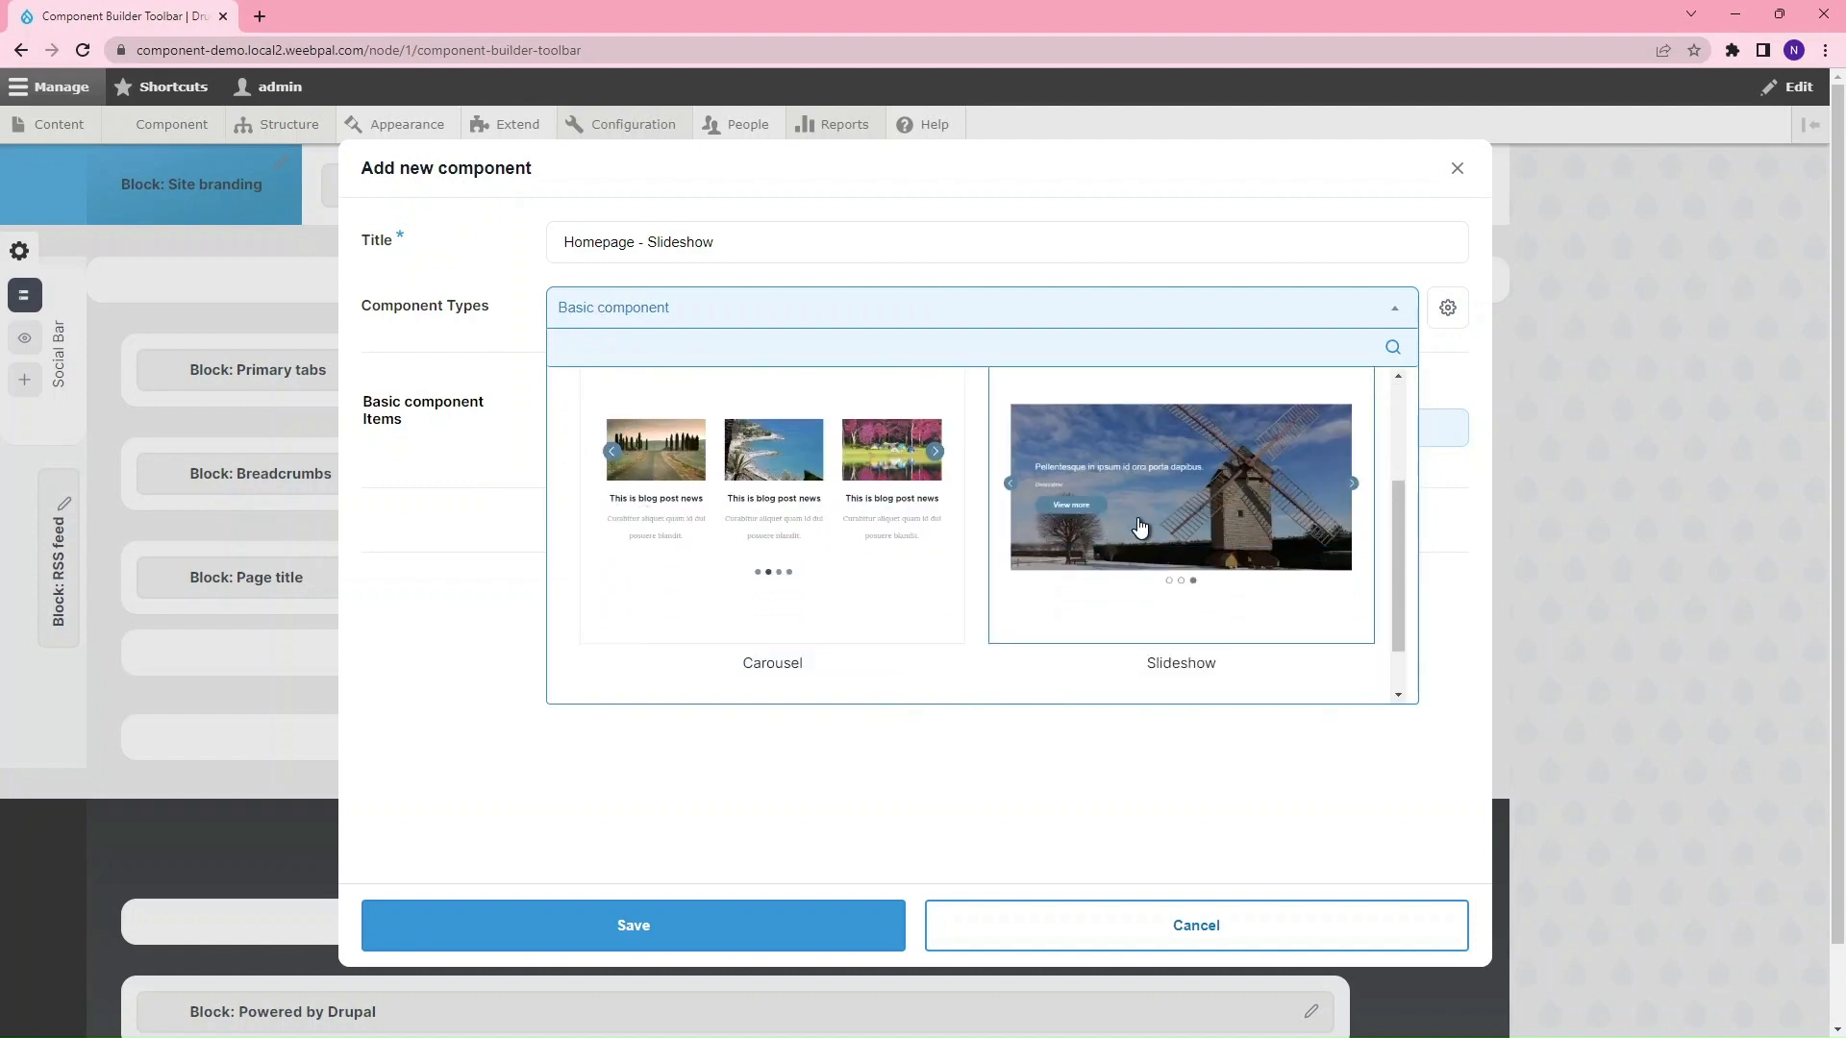
{"action": "left_click", "coordinate": [1139, 527]}
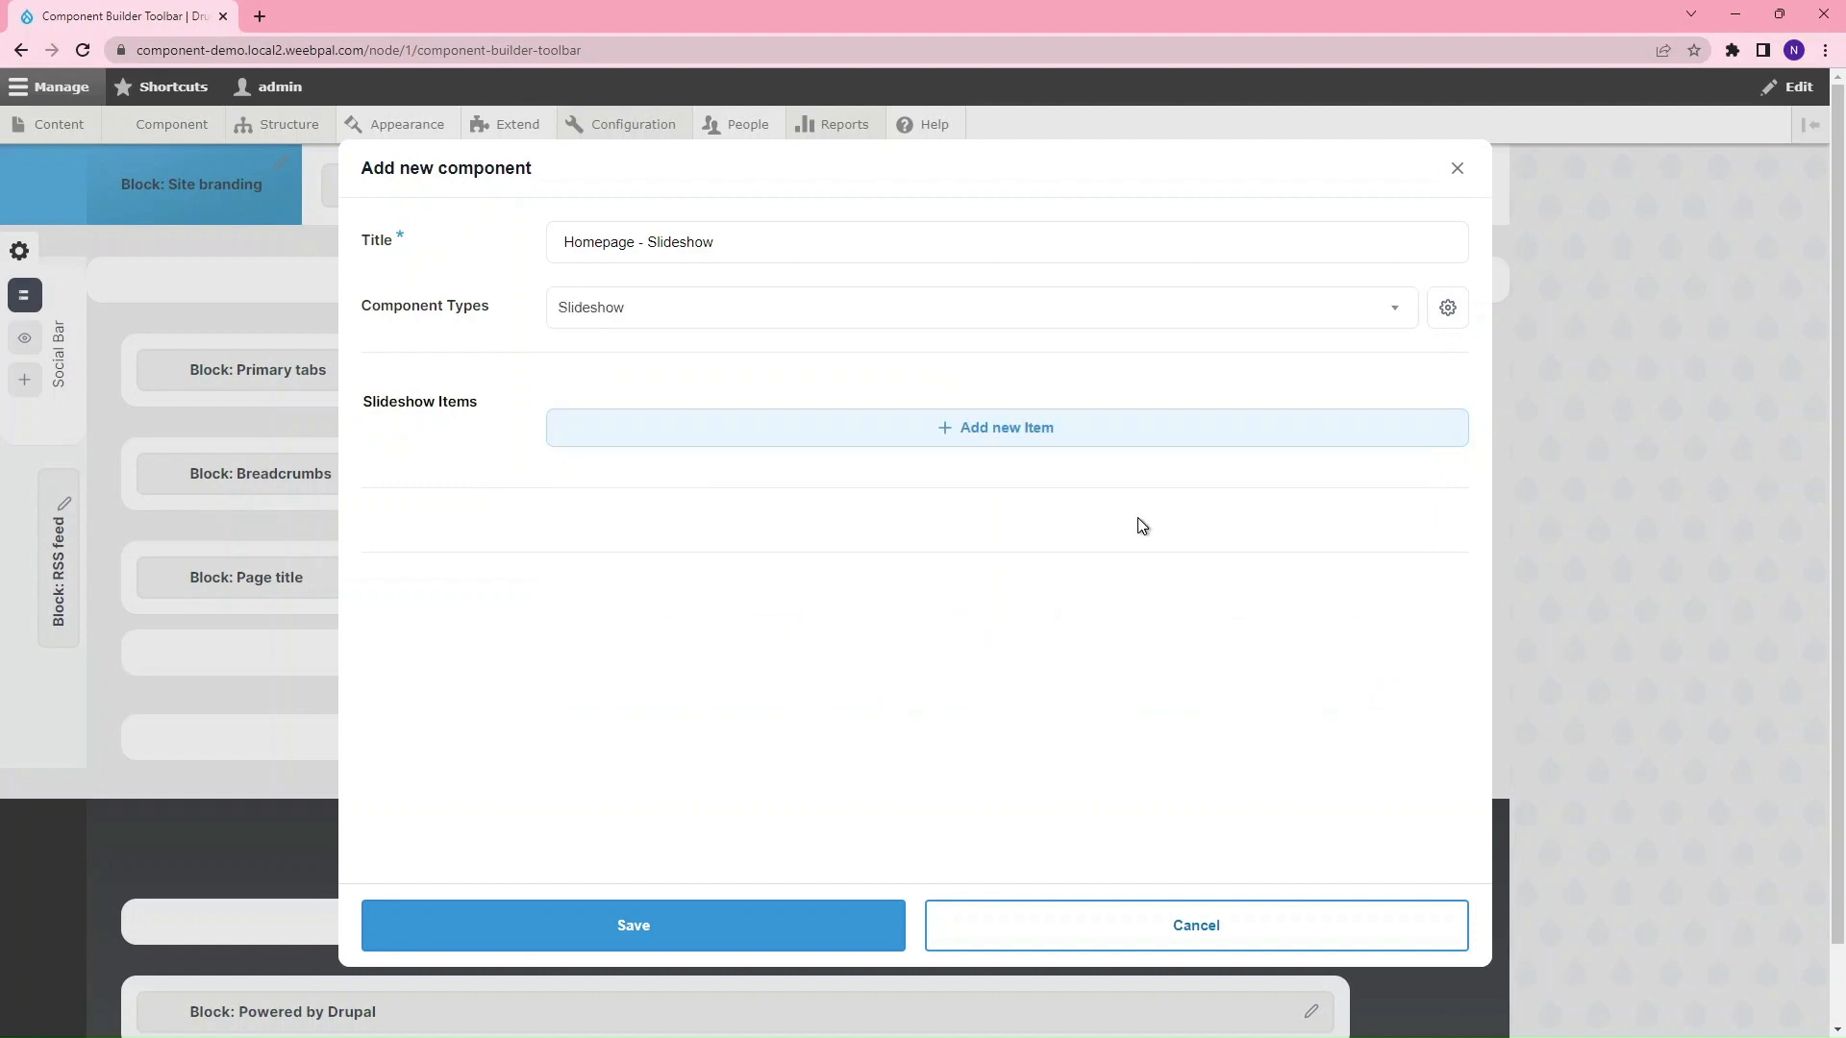
Step: Add a slideshow item with admin title "Homepage - Slideshow - Item 1", title "New Drink" and hero image slideshow image 1.jpg
{"action": "left_click", "coordinate": [1029, 438]}
{"action": "type", "text": "Homepage - Slideshow - Item 1"}
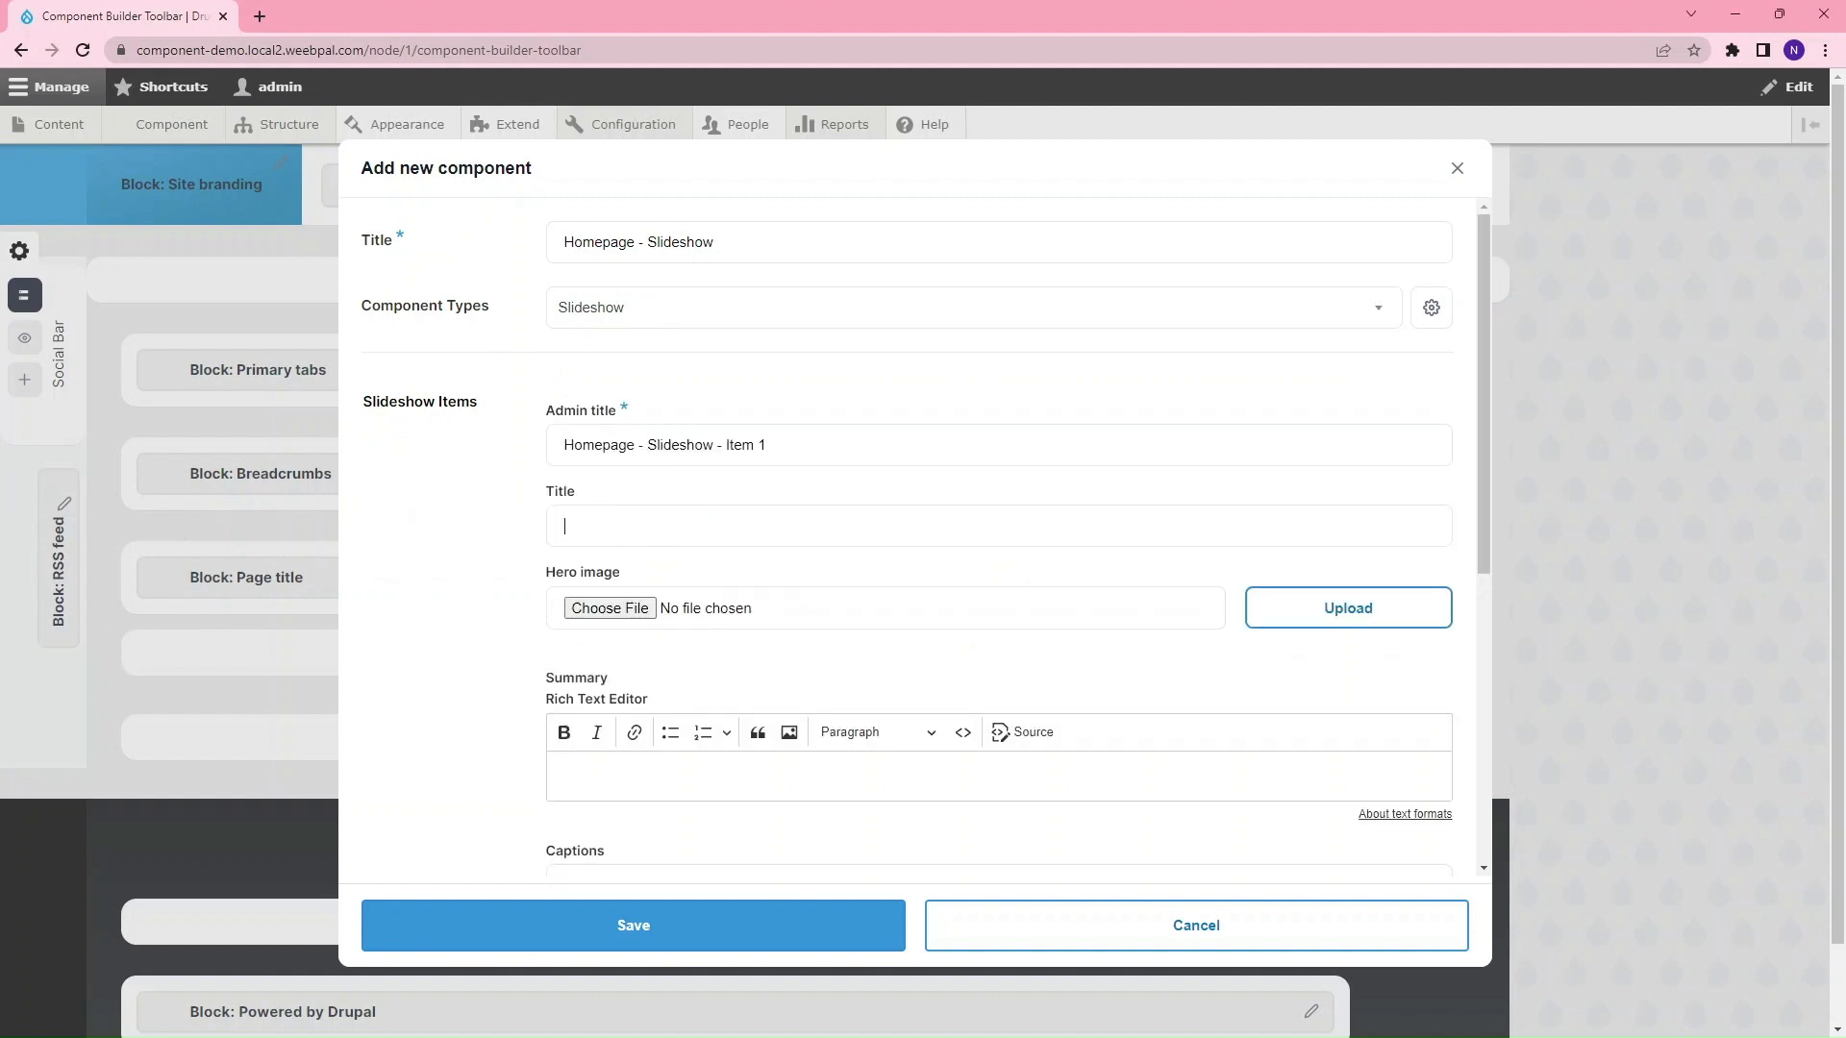
{"action": "left_click", "coordinate": [608, 609]}
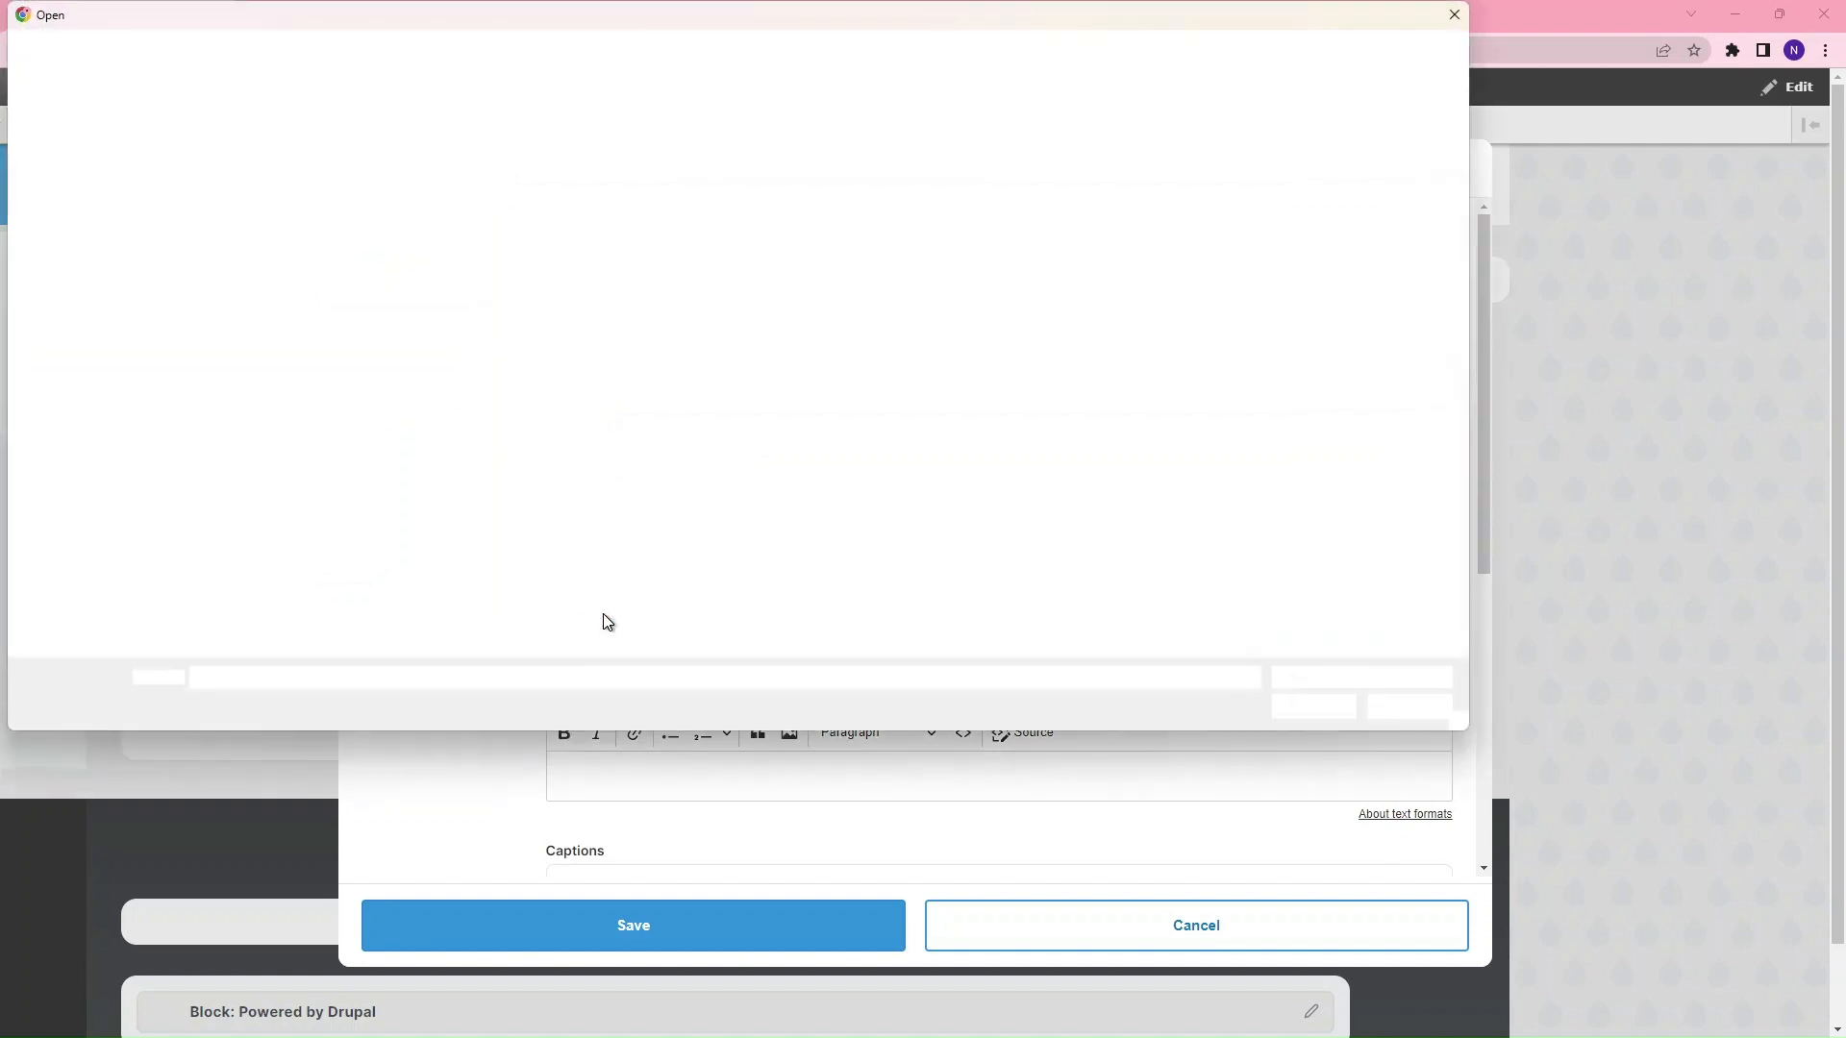
{"action": "double_click", "coordinate": [1076, 177]}
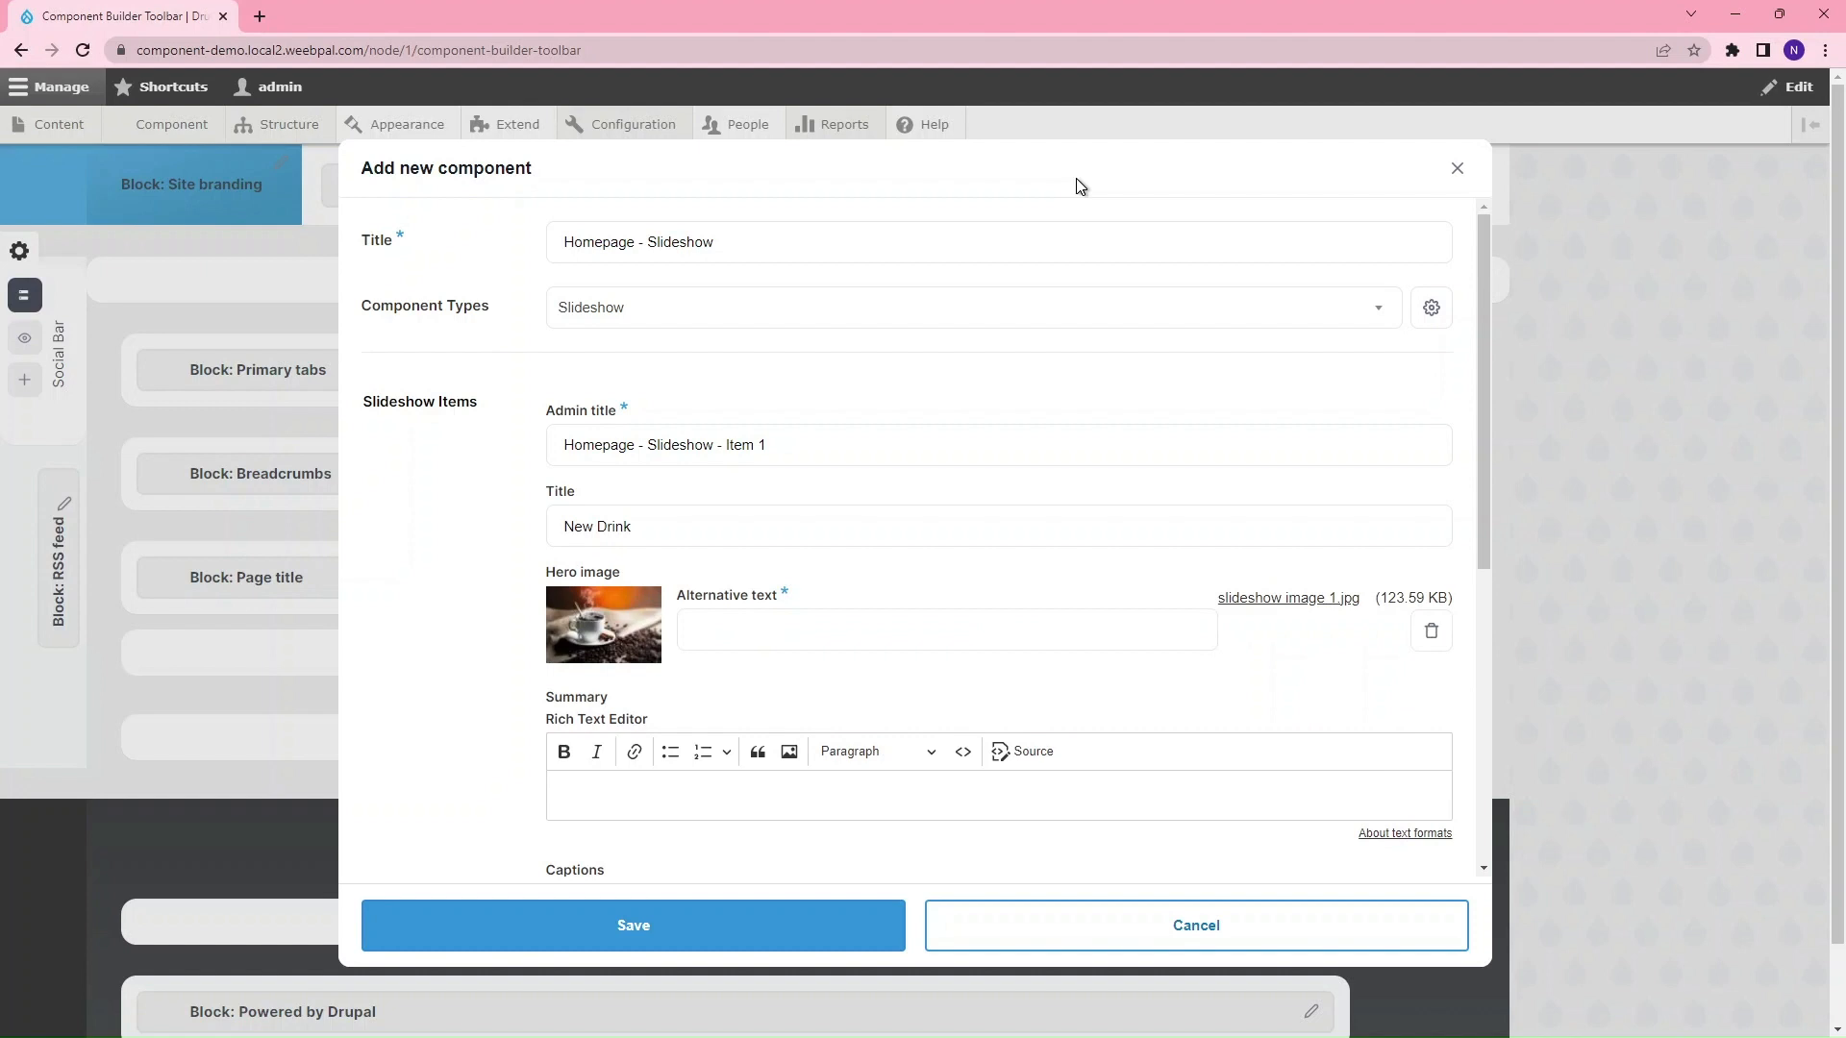
Step: Set the hero image's alternative text to "Slideshow item 1" and the summary to "Check out new our new flavour"
{"action": "type", "text": "Slideshow item 1"}
{"action": "left_click", "coordinate": [559, 787]}
{"action": "type", "text": "Check out new our new flavour"}
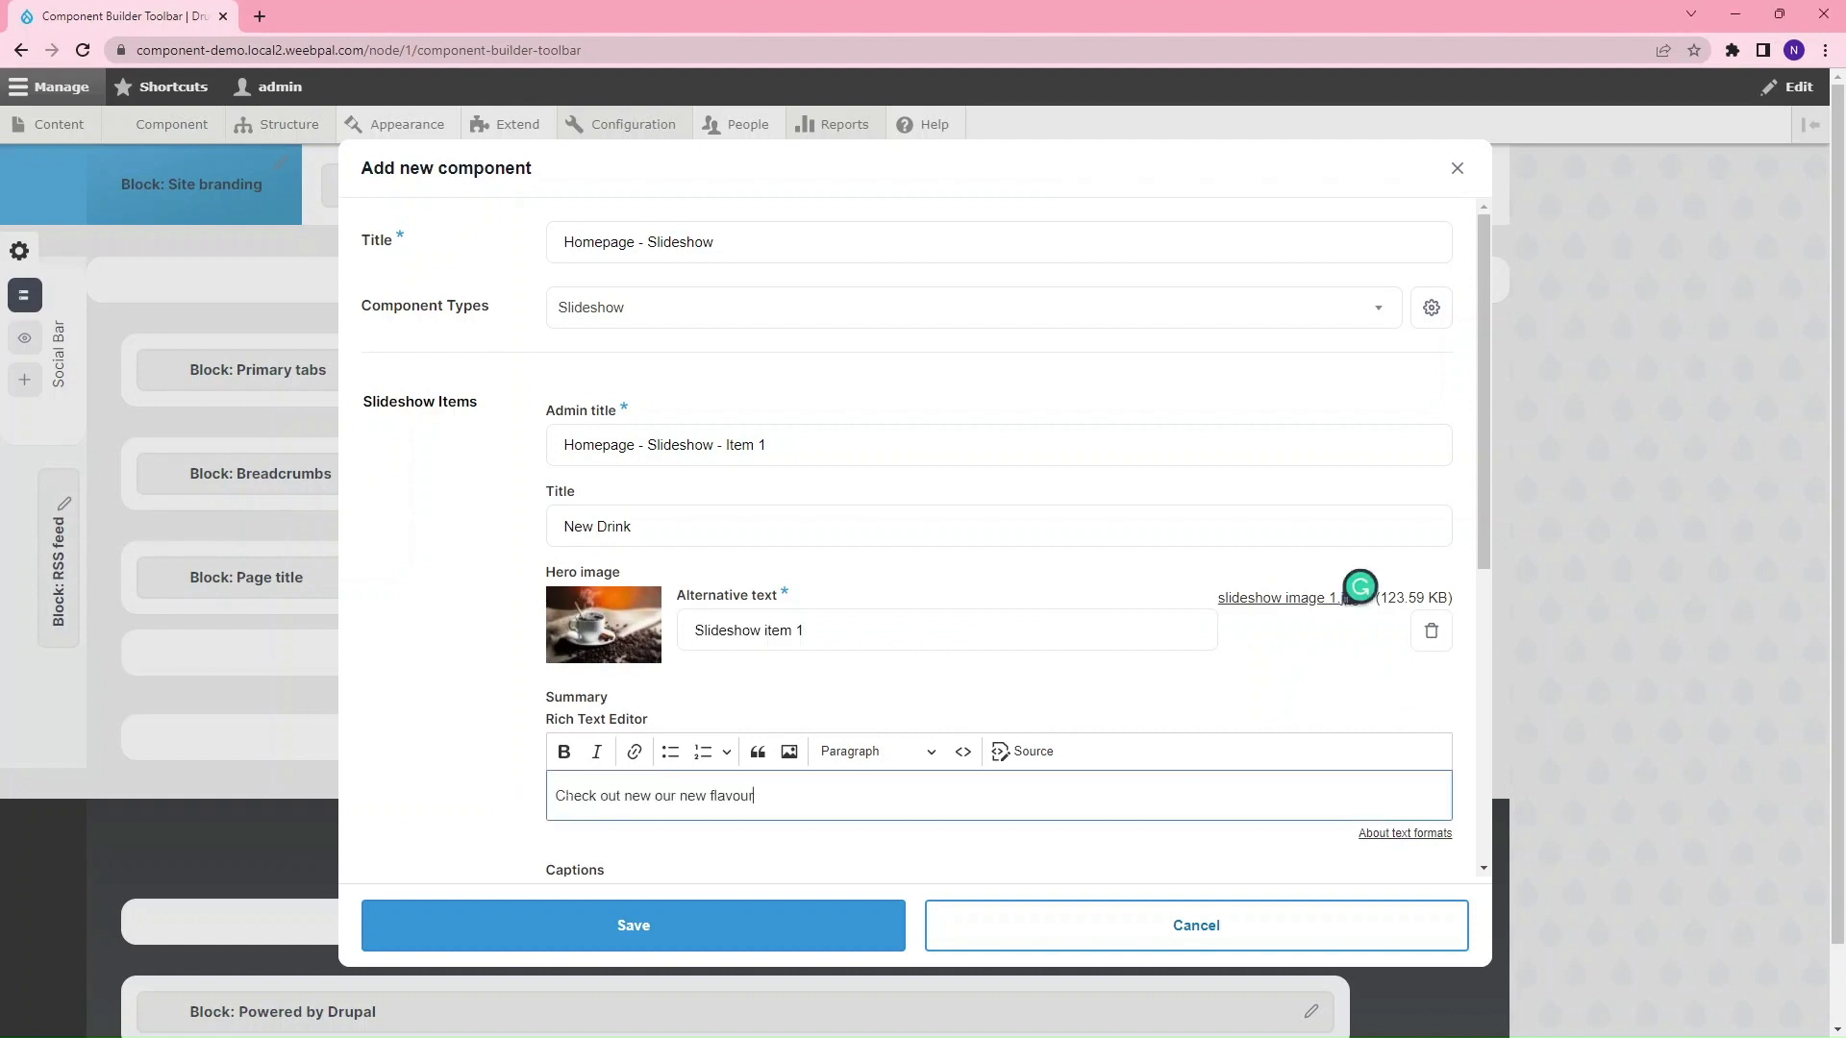
{"action": "scroll", "coordinate": [560, 786], "scroll_direction": "down", "scroll_amount": 4}
{"action": "scroll", "coordinate": [413, 680], "scroll_direction": "down", "scroll_amount": 1}
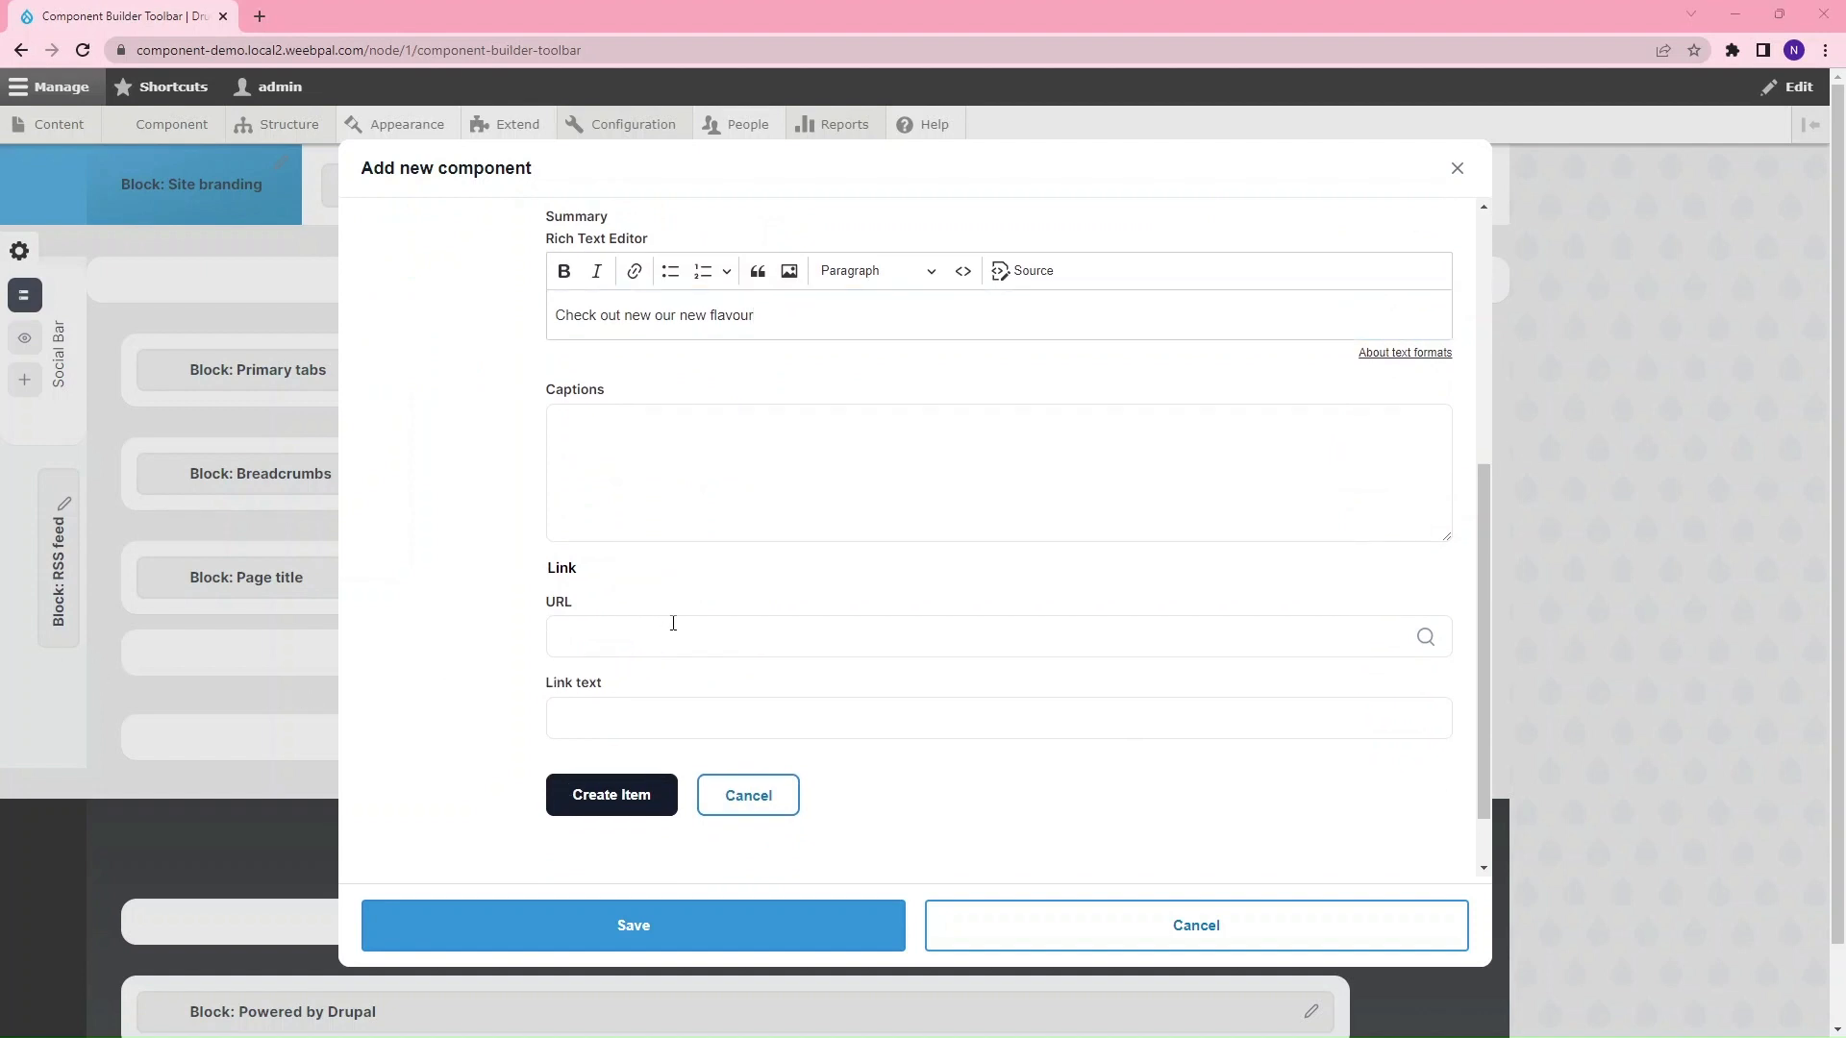
{"action": "type", "text": "https://weebpal.com/"}
{"action": "type", "text": "Learn More"}
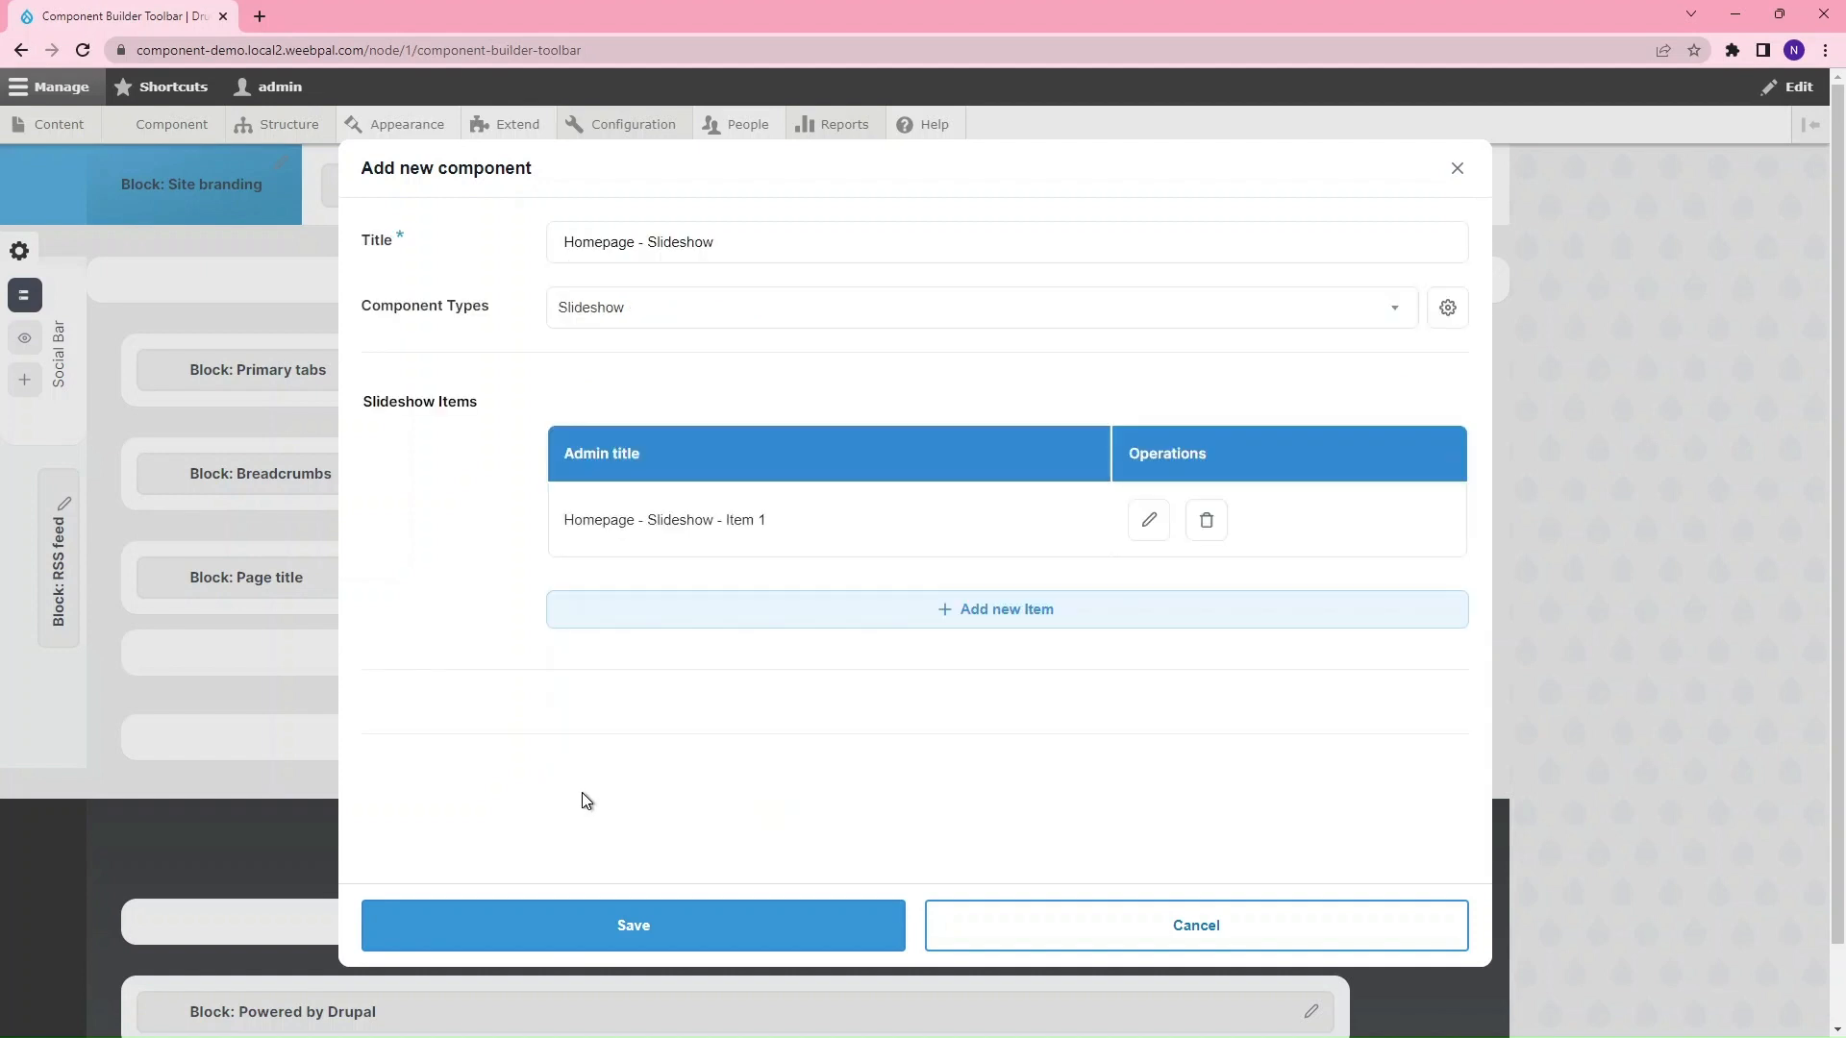
Step: Add slideshow items "Homepage - Slideshow - Item 2" and "Homepage - Slideshow - Item 3", and save the component
{"action": "left_click", "coordinate": [755, 621]}
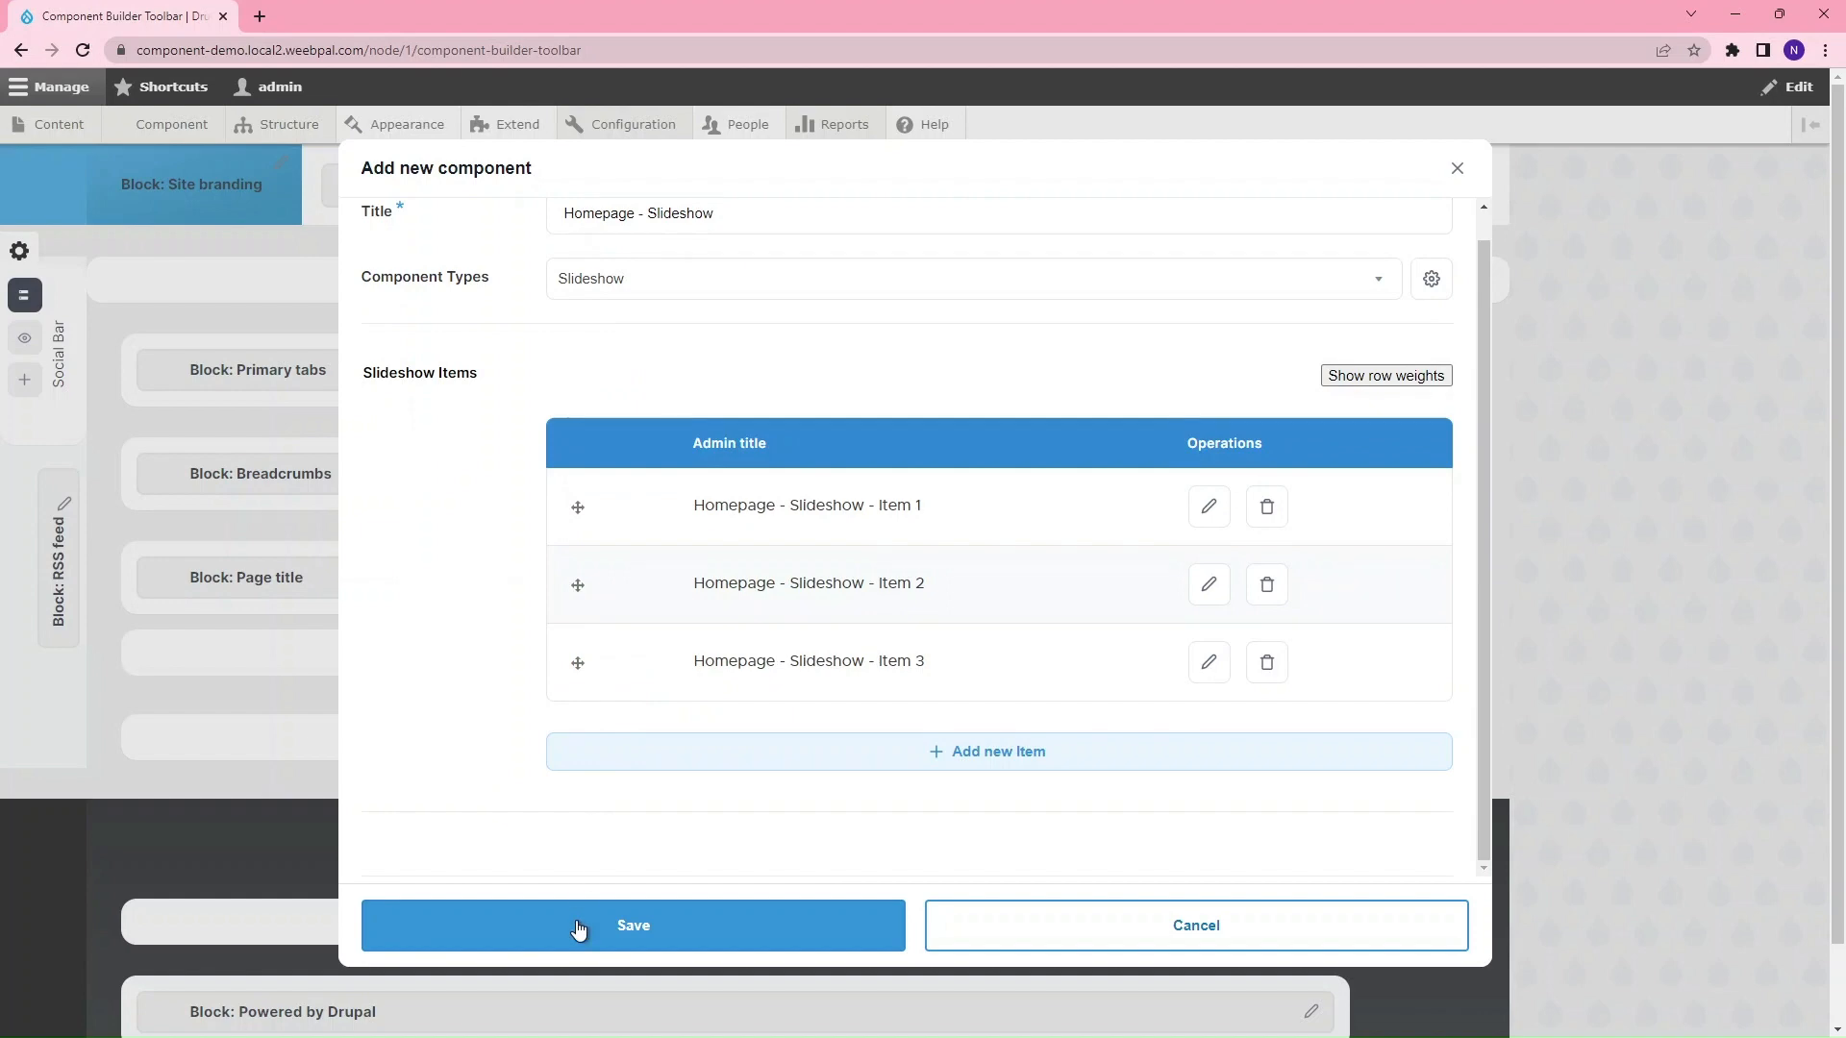
{"action": "left_click", "coordinate": [578, 925]}
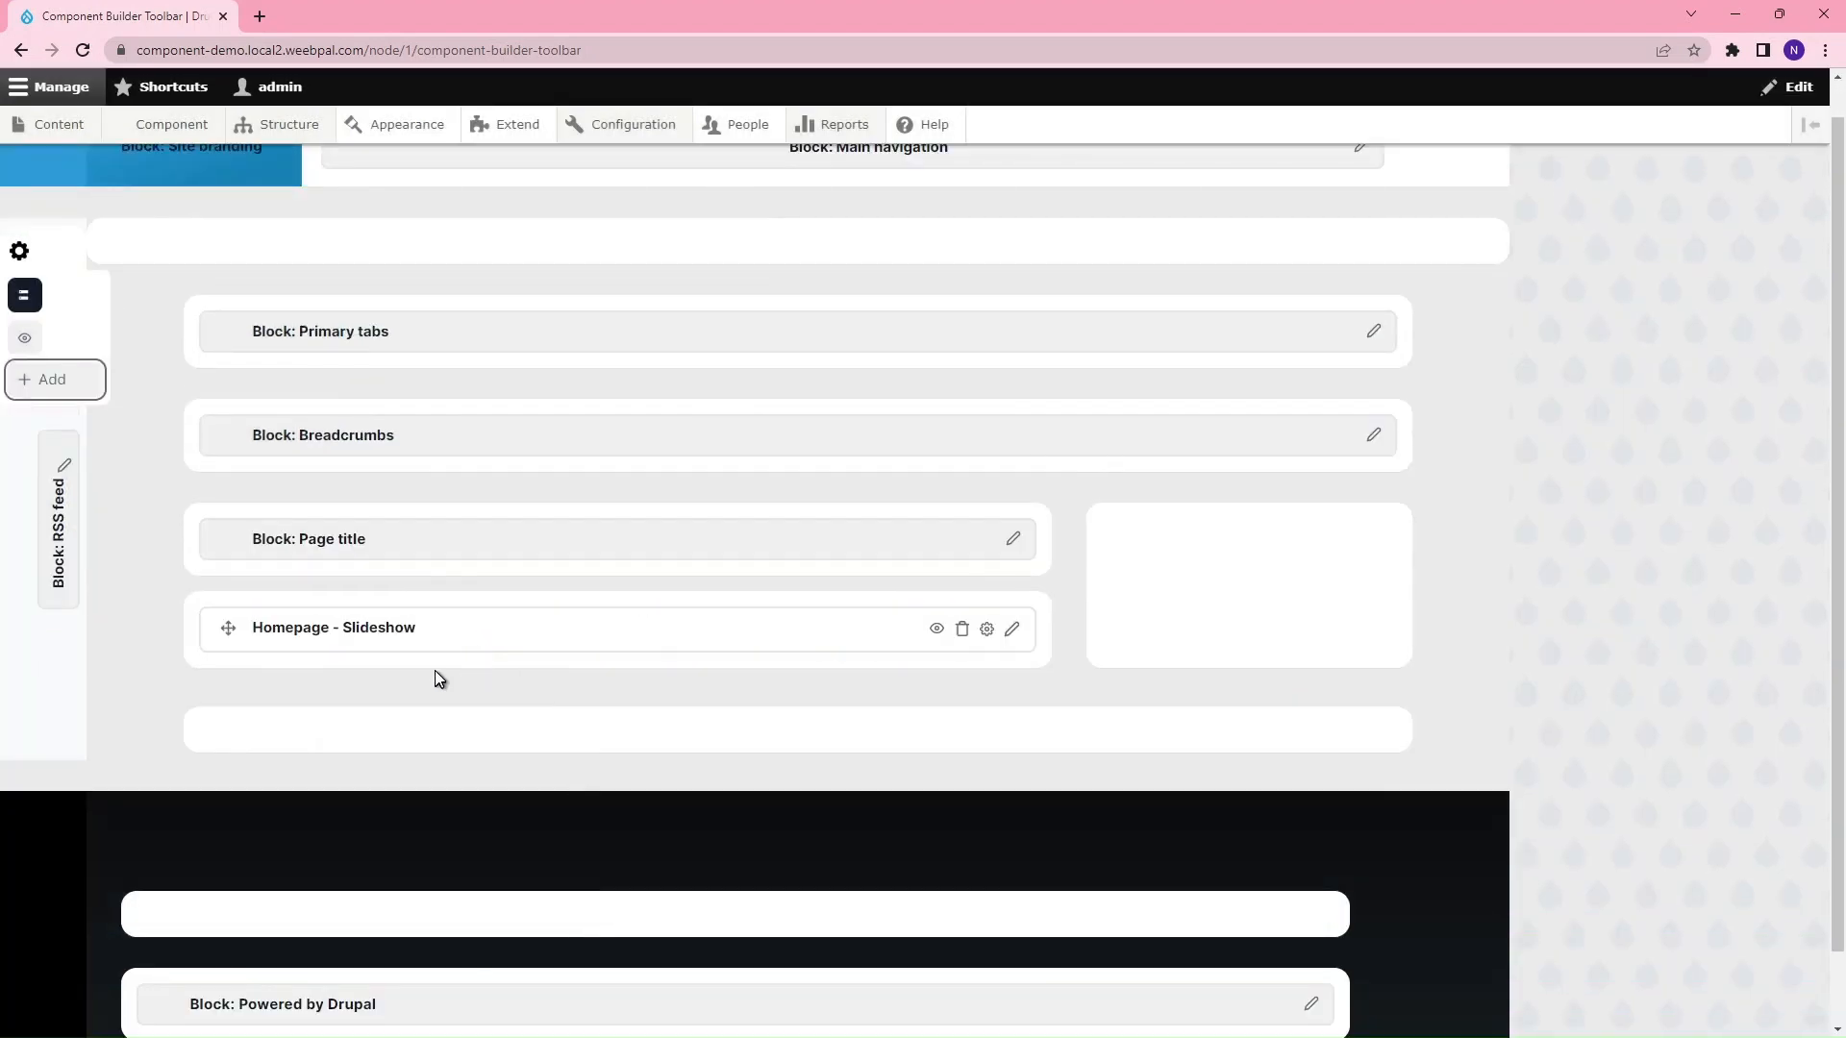
Step: Preview the Homepage - Slideshow component, page through all its slides, and hide the preview again
{"action": "left_click", "coordinate": [934, 630]}
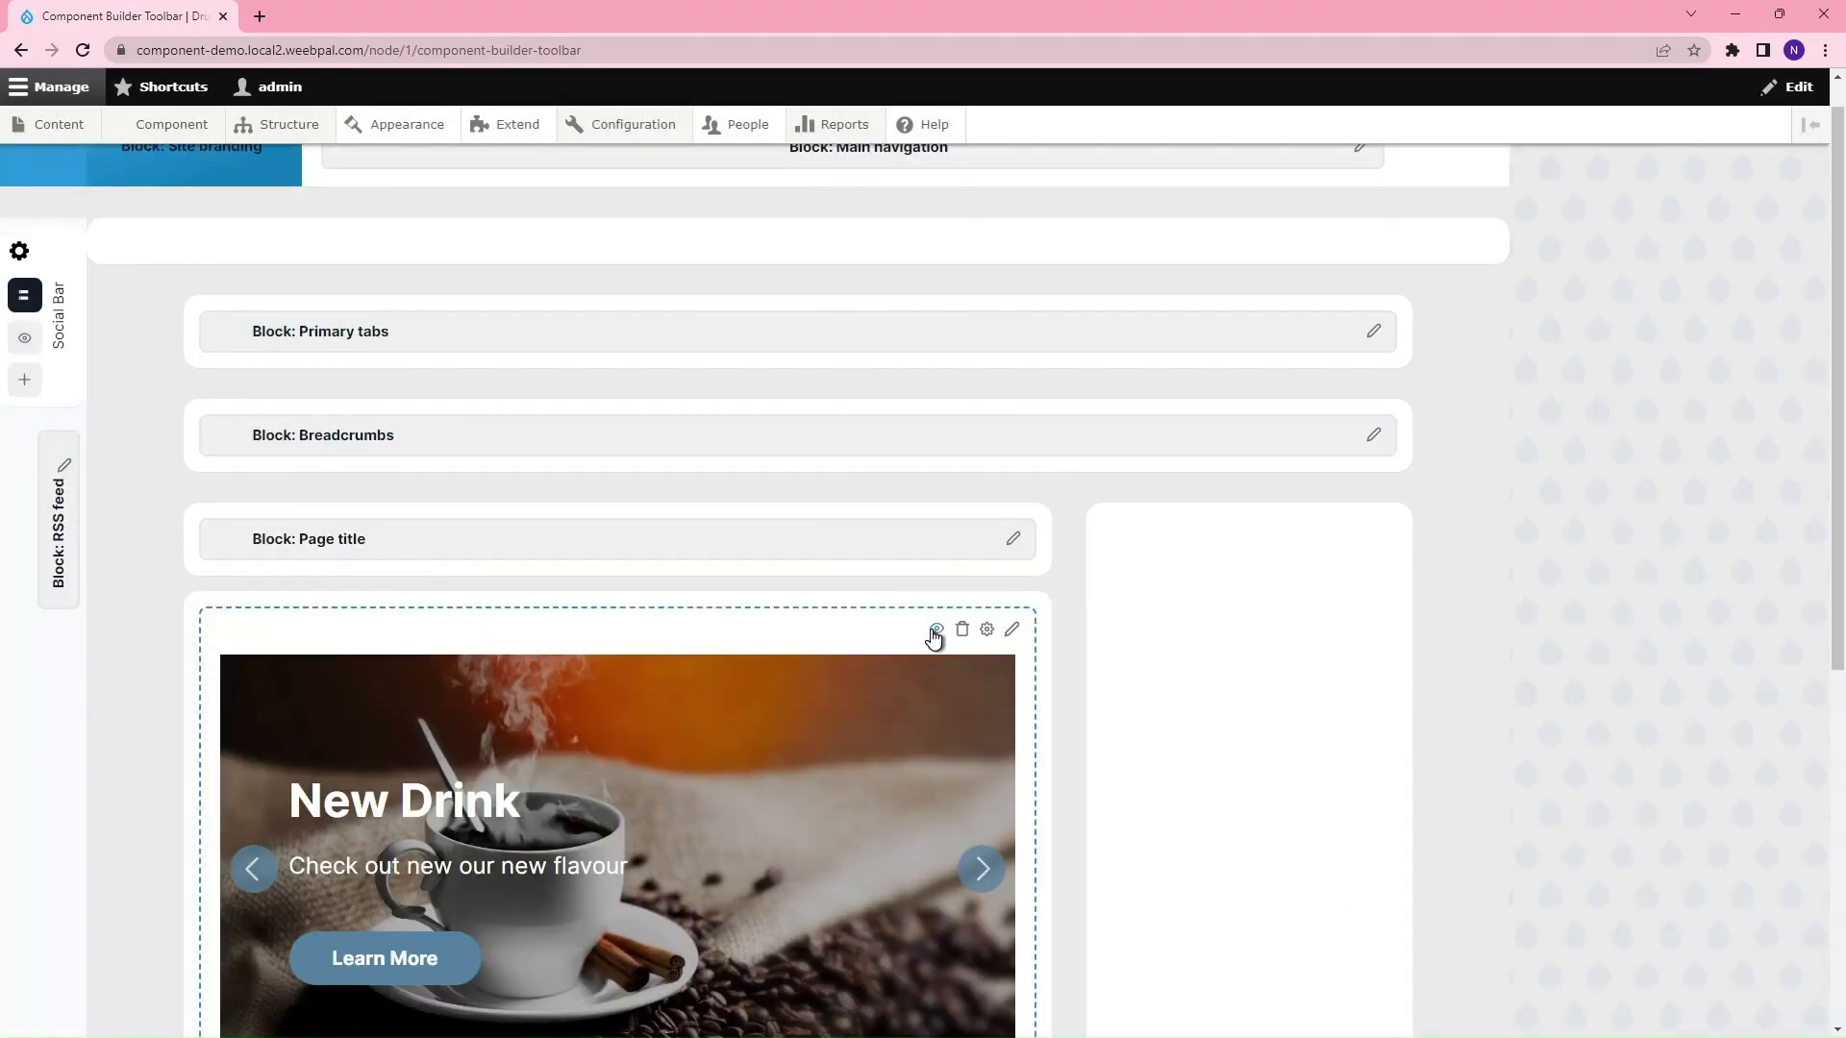
{"action": "scroll", "coordinate": [934, 636], "scroll_direction": "down", "scroll_amount": 3}
{"action": "left_click", "coordinate": [979, 606]}
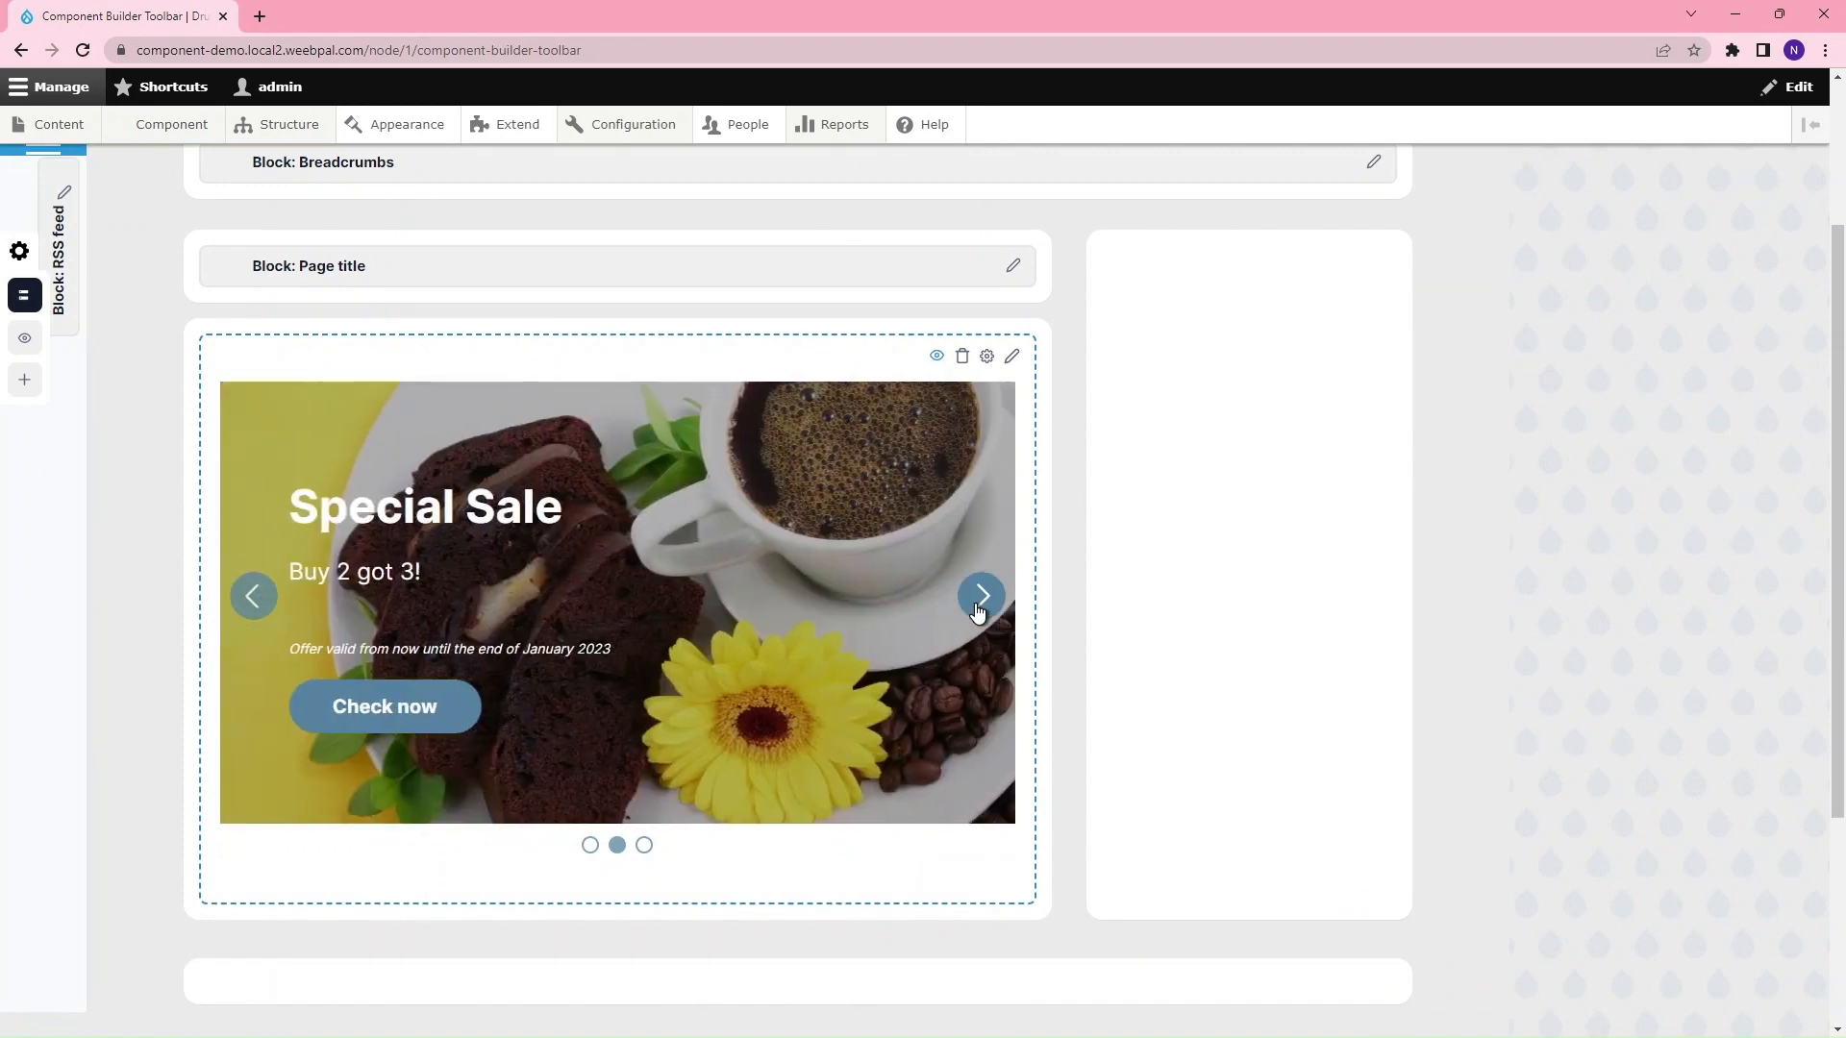
{"action": "left_click", "coordinate": [980, 606]}
{"action": "left_click", "coordinate": [979, 606]}
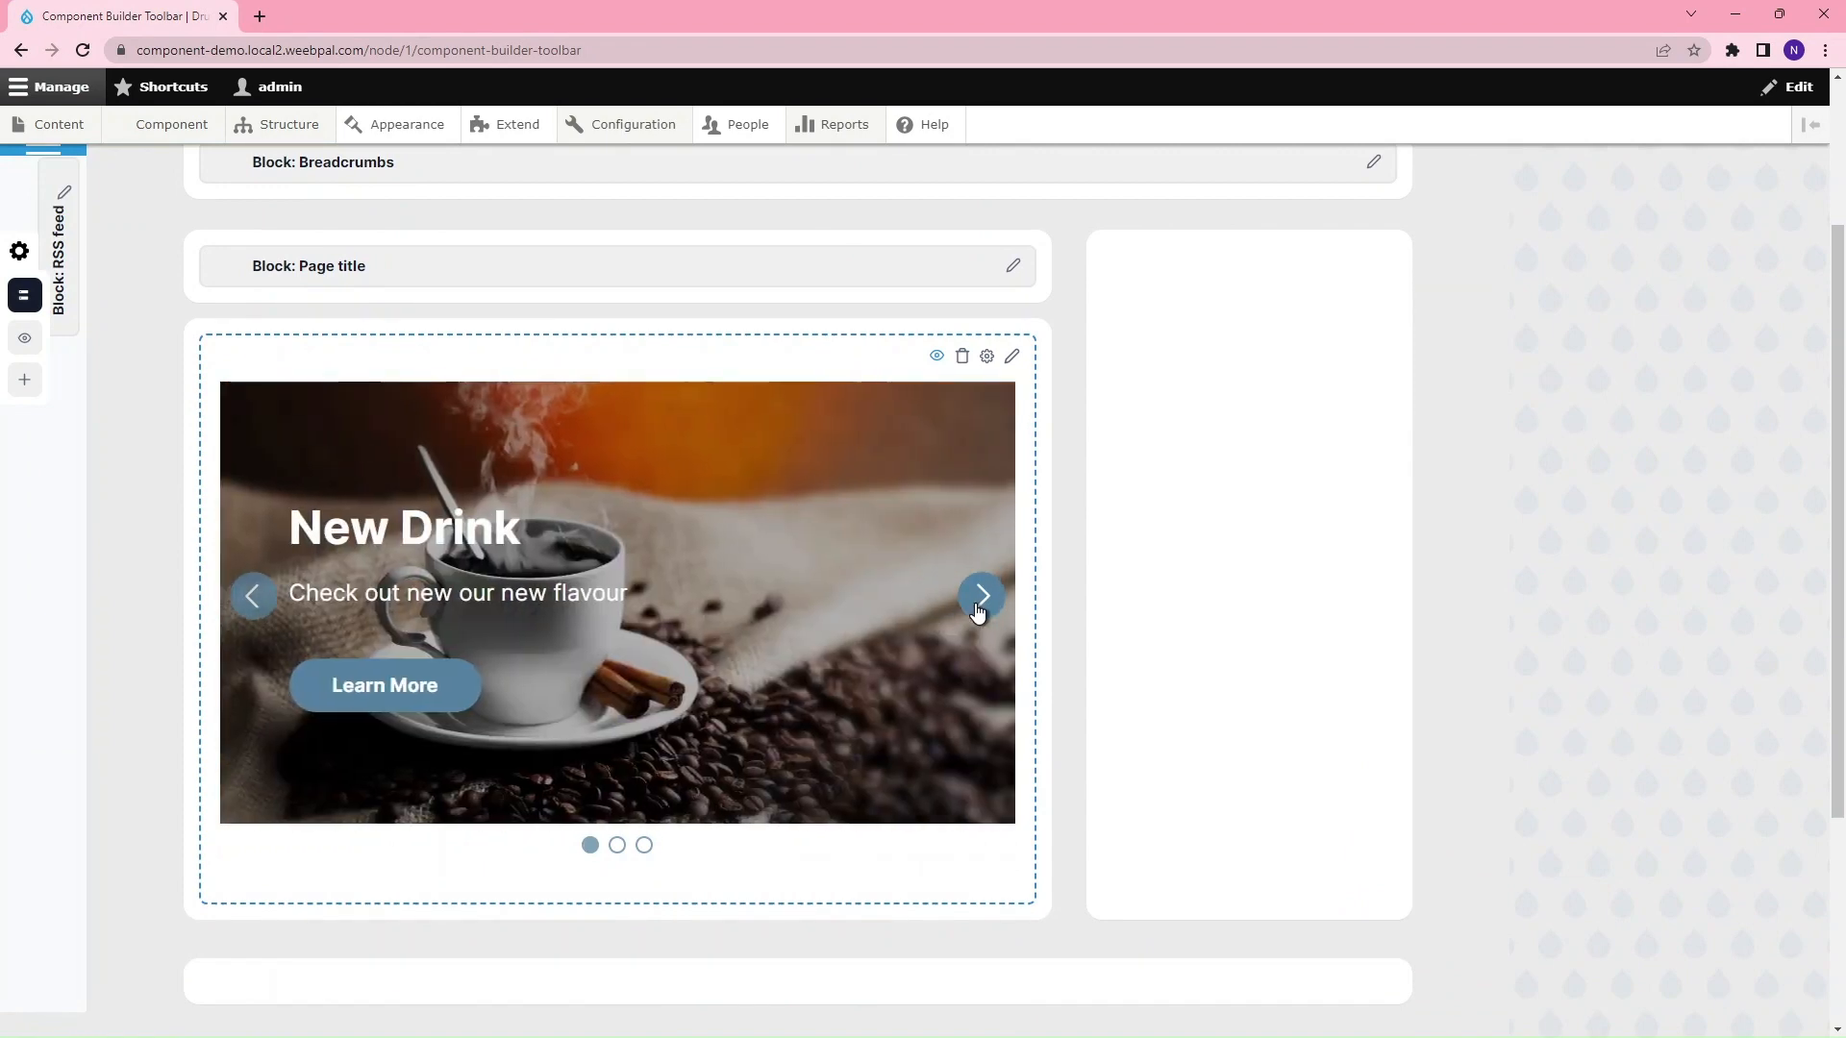
{"action": "left_click", "coordinate": [936, 358]}
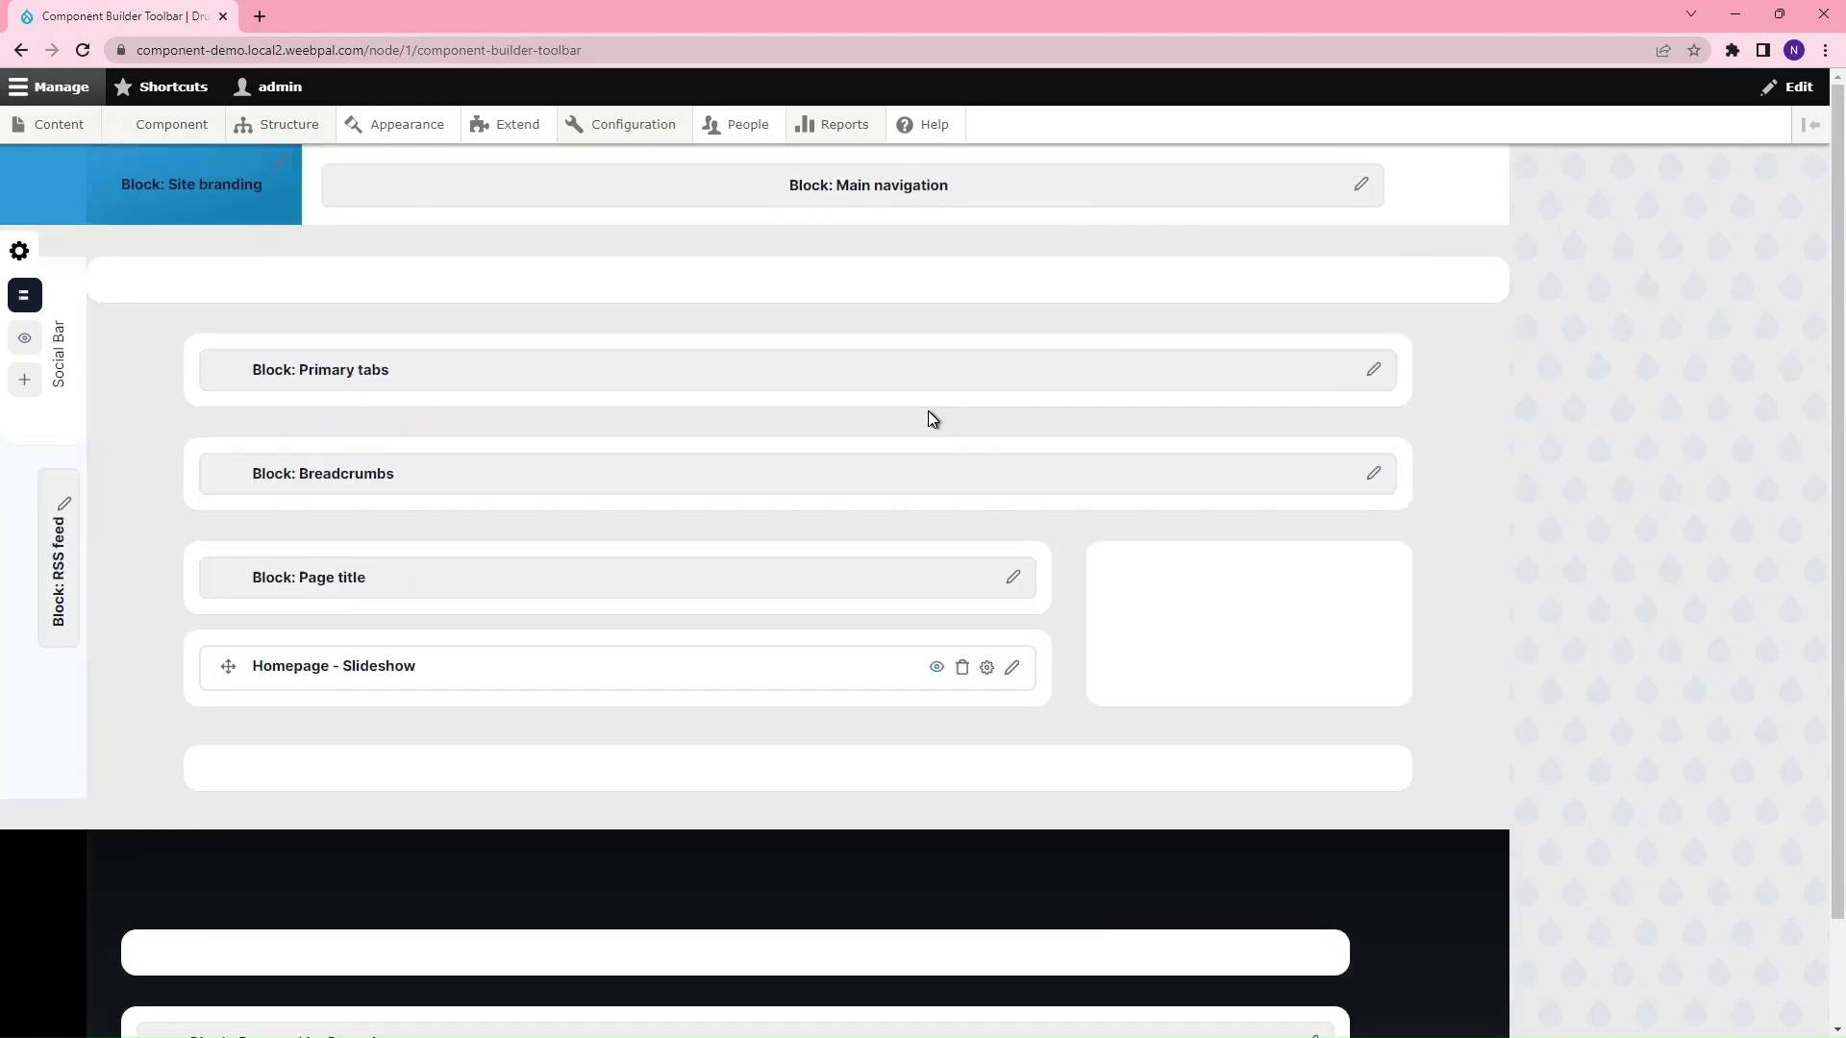
Step: Move the Homepage - Slideshow component into the empty region above the Primary tabs block, and check the page in preview and normal view
{"action": "left_click_drag", "start_coordinate": [220, 671], "coordinate": [200, 285]}
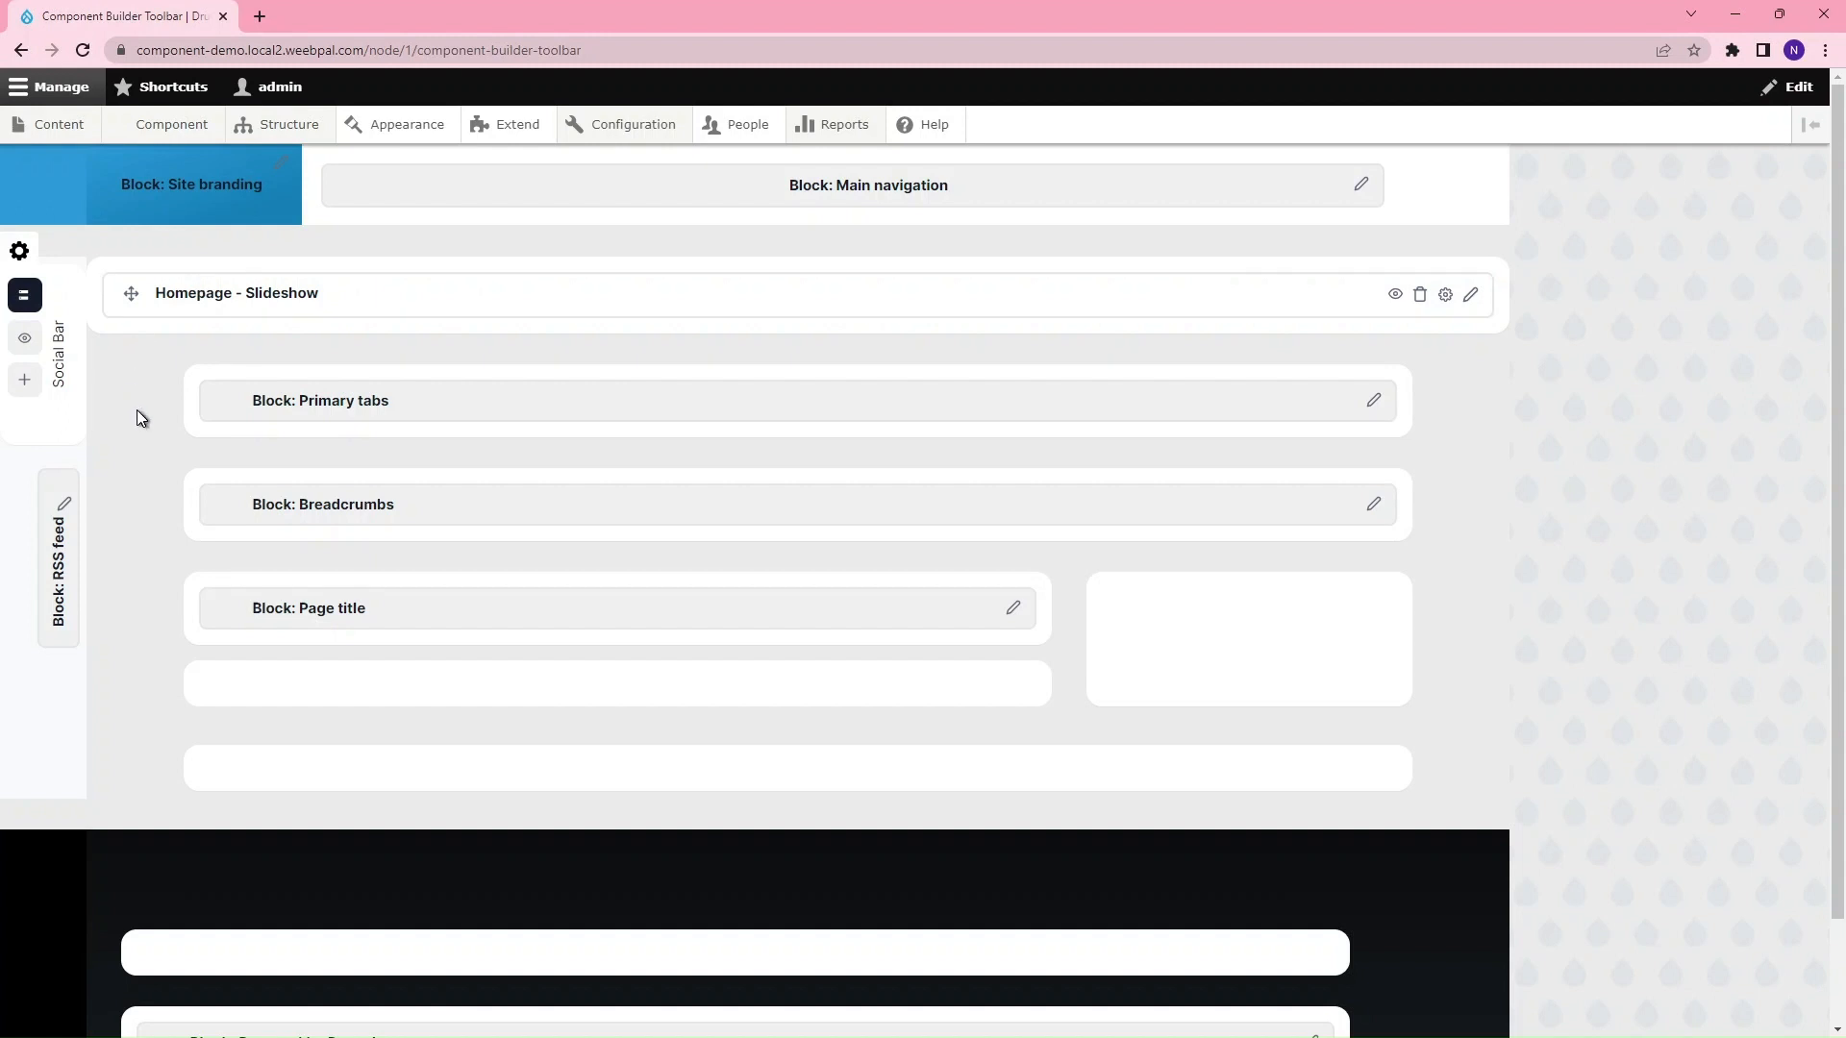
{"action": "left_click", "coordinate": [25, 339]}
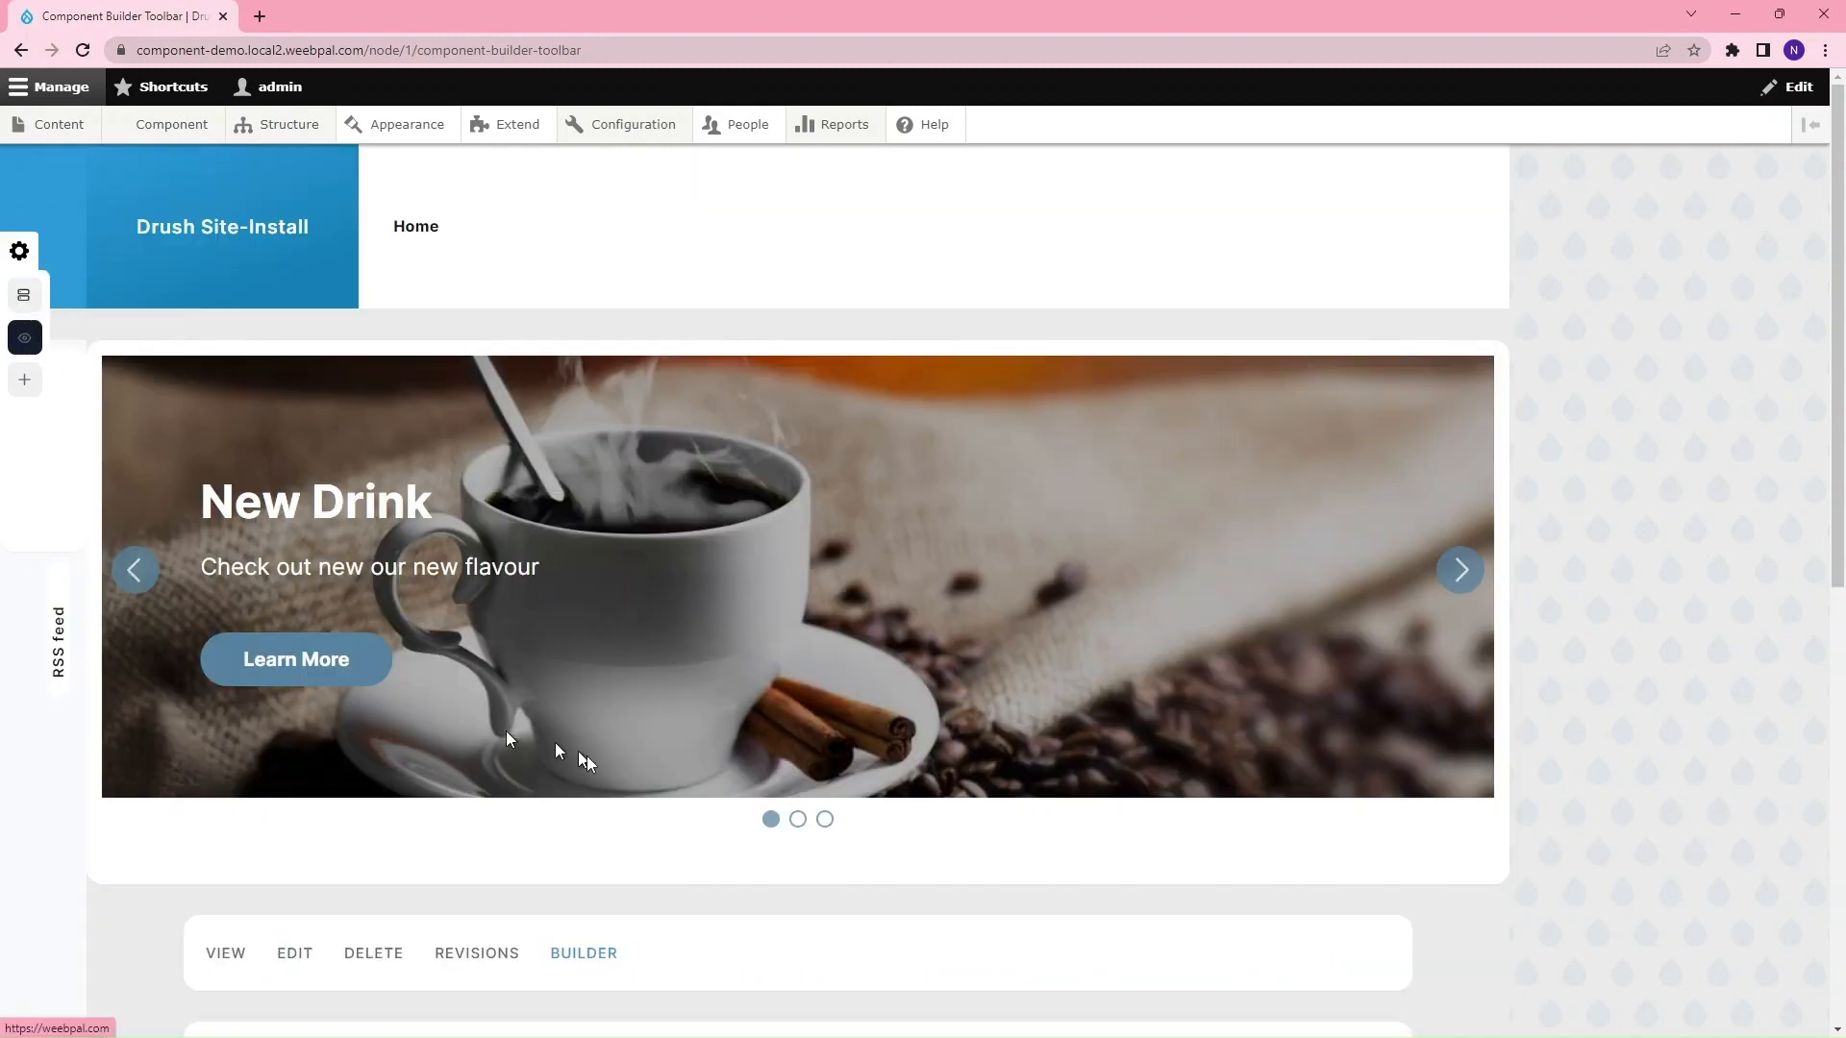
{"action": "scroll", "coordinate": [660, 798], "scroll_direction": "down", "scroll_amount": 5}
{"action": "scroll", "coordinate": [662, 799], "scroll_direction": "down", "scroll_amount": 2}
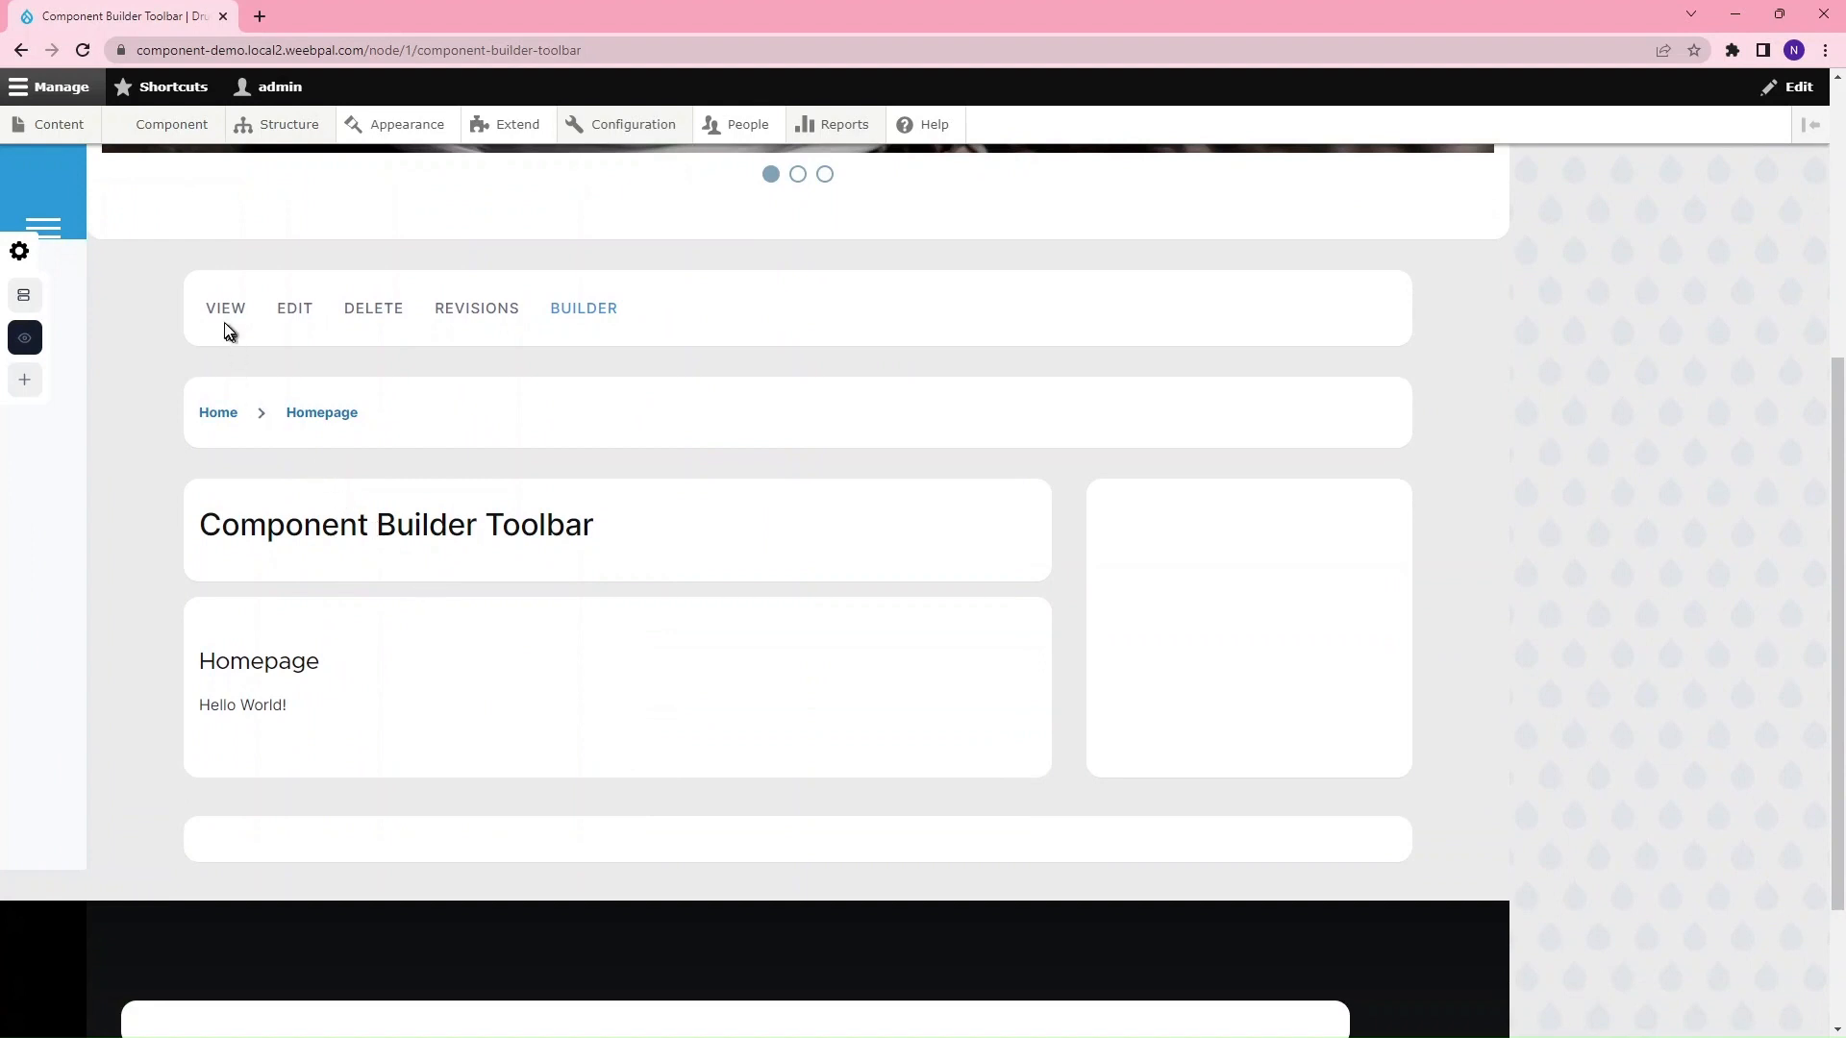
{"action": "left_click", "coordinate": [226, 325]}
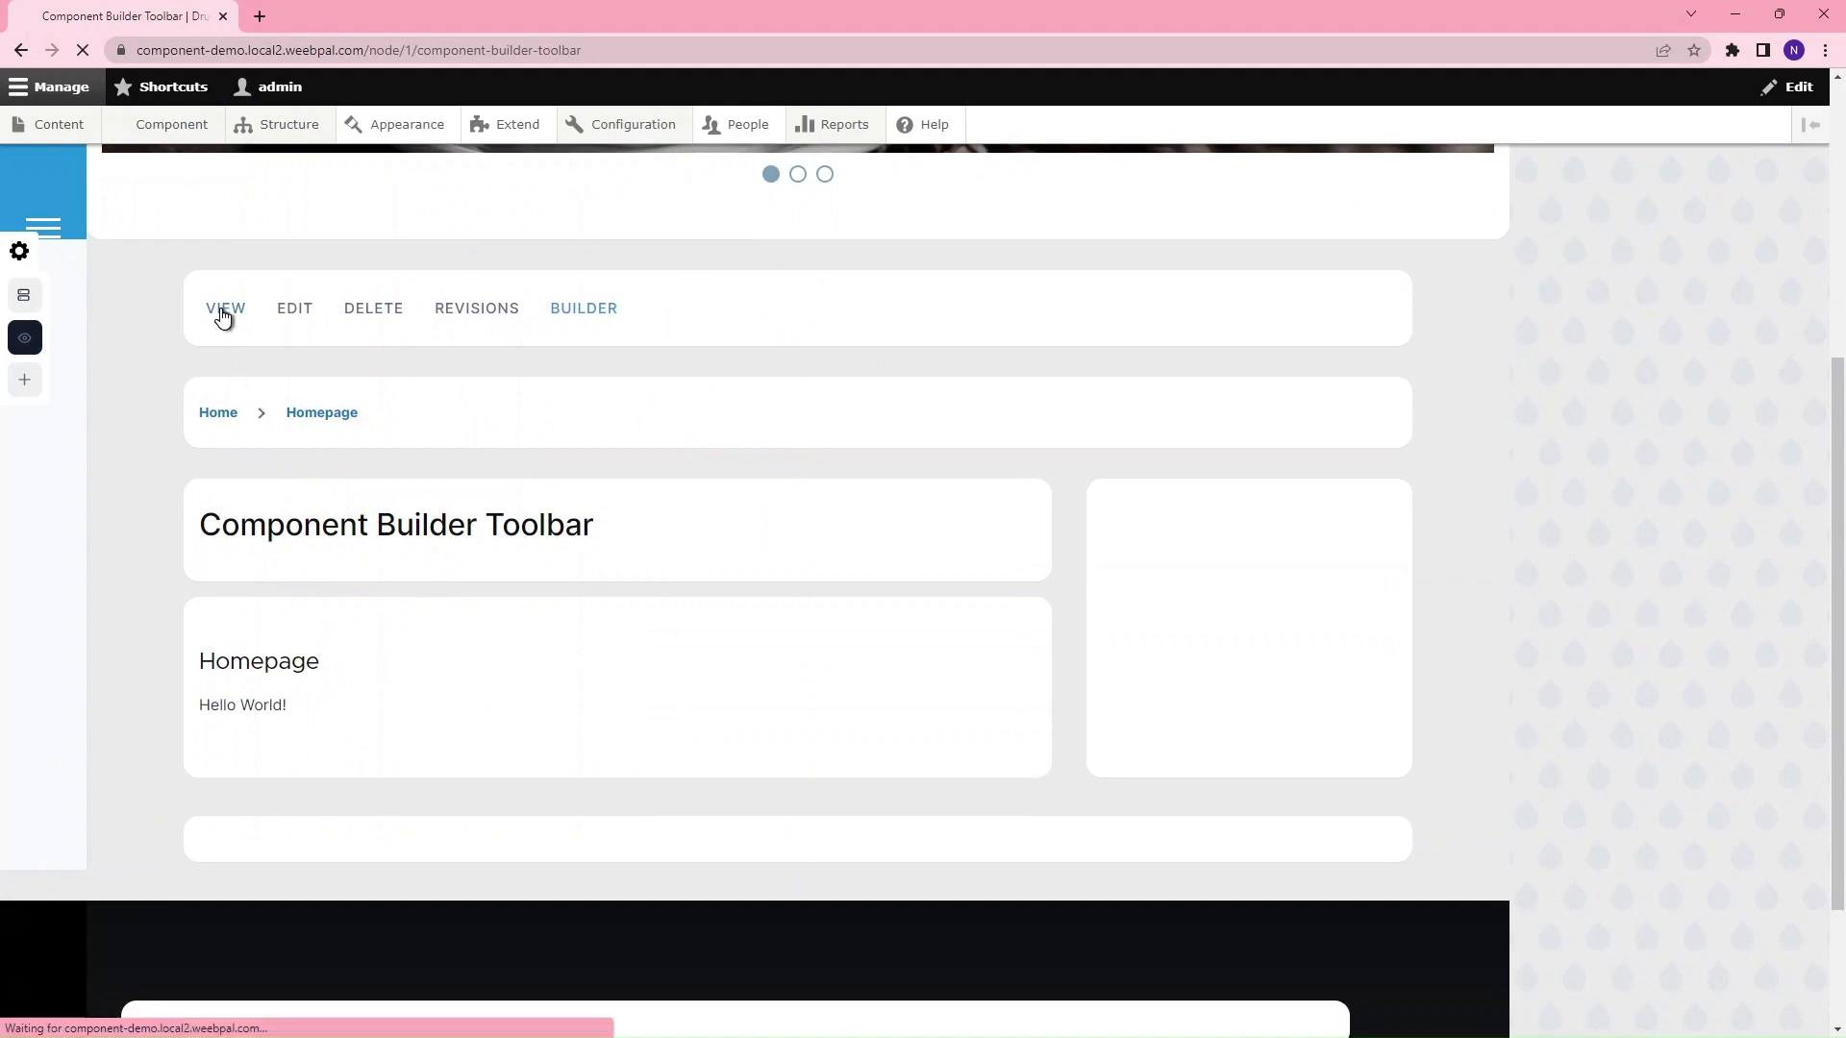
{"action": "scroll", "coordinate": [723, 665], "scroll_direction": "down", "scroll_amount": 5}
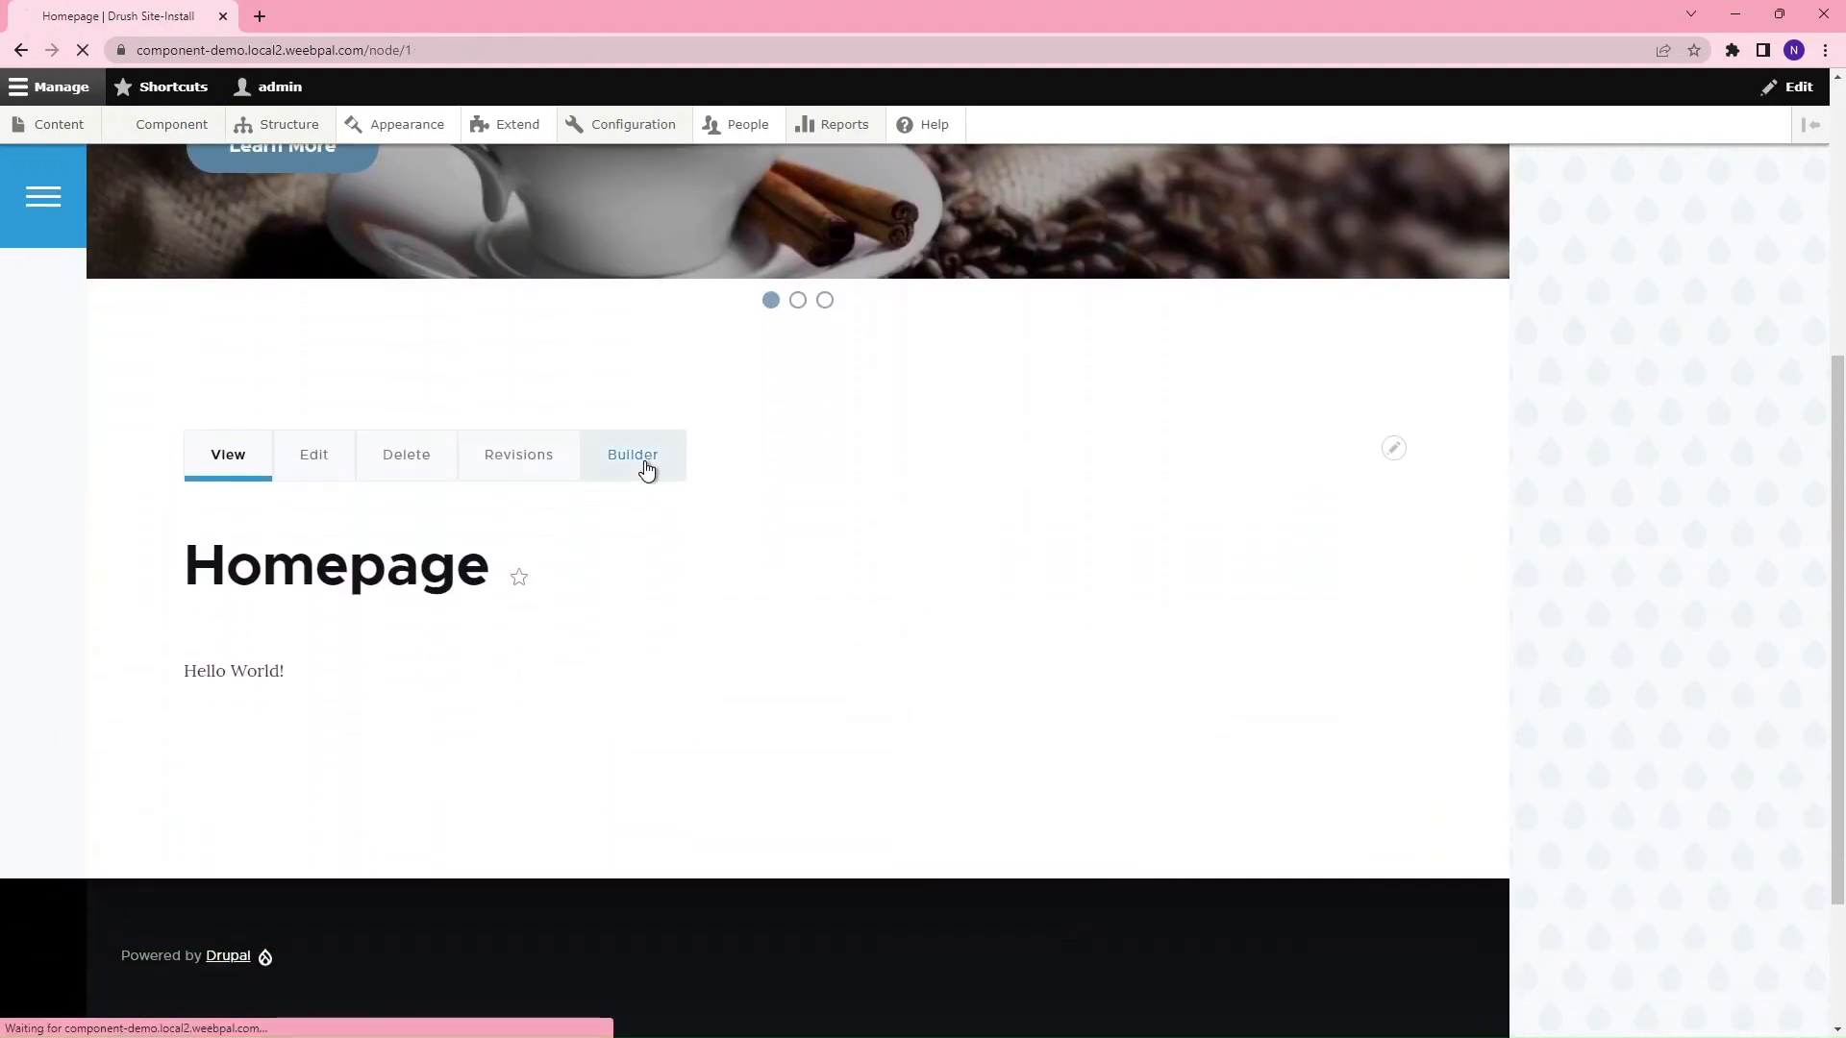
Step: Return to the page's builder and add a Basic component titled "Homepage - Basic component"
{"action": "left_click", "coordinate": [639, 466]}
{"action": "left_click", "coordinate": [26, 394]}
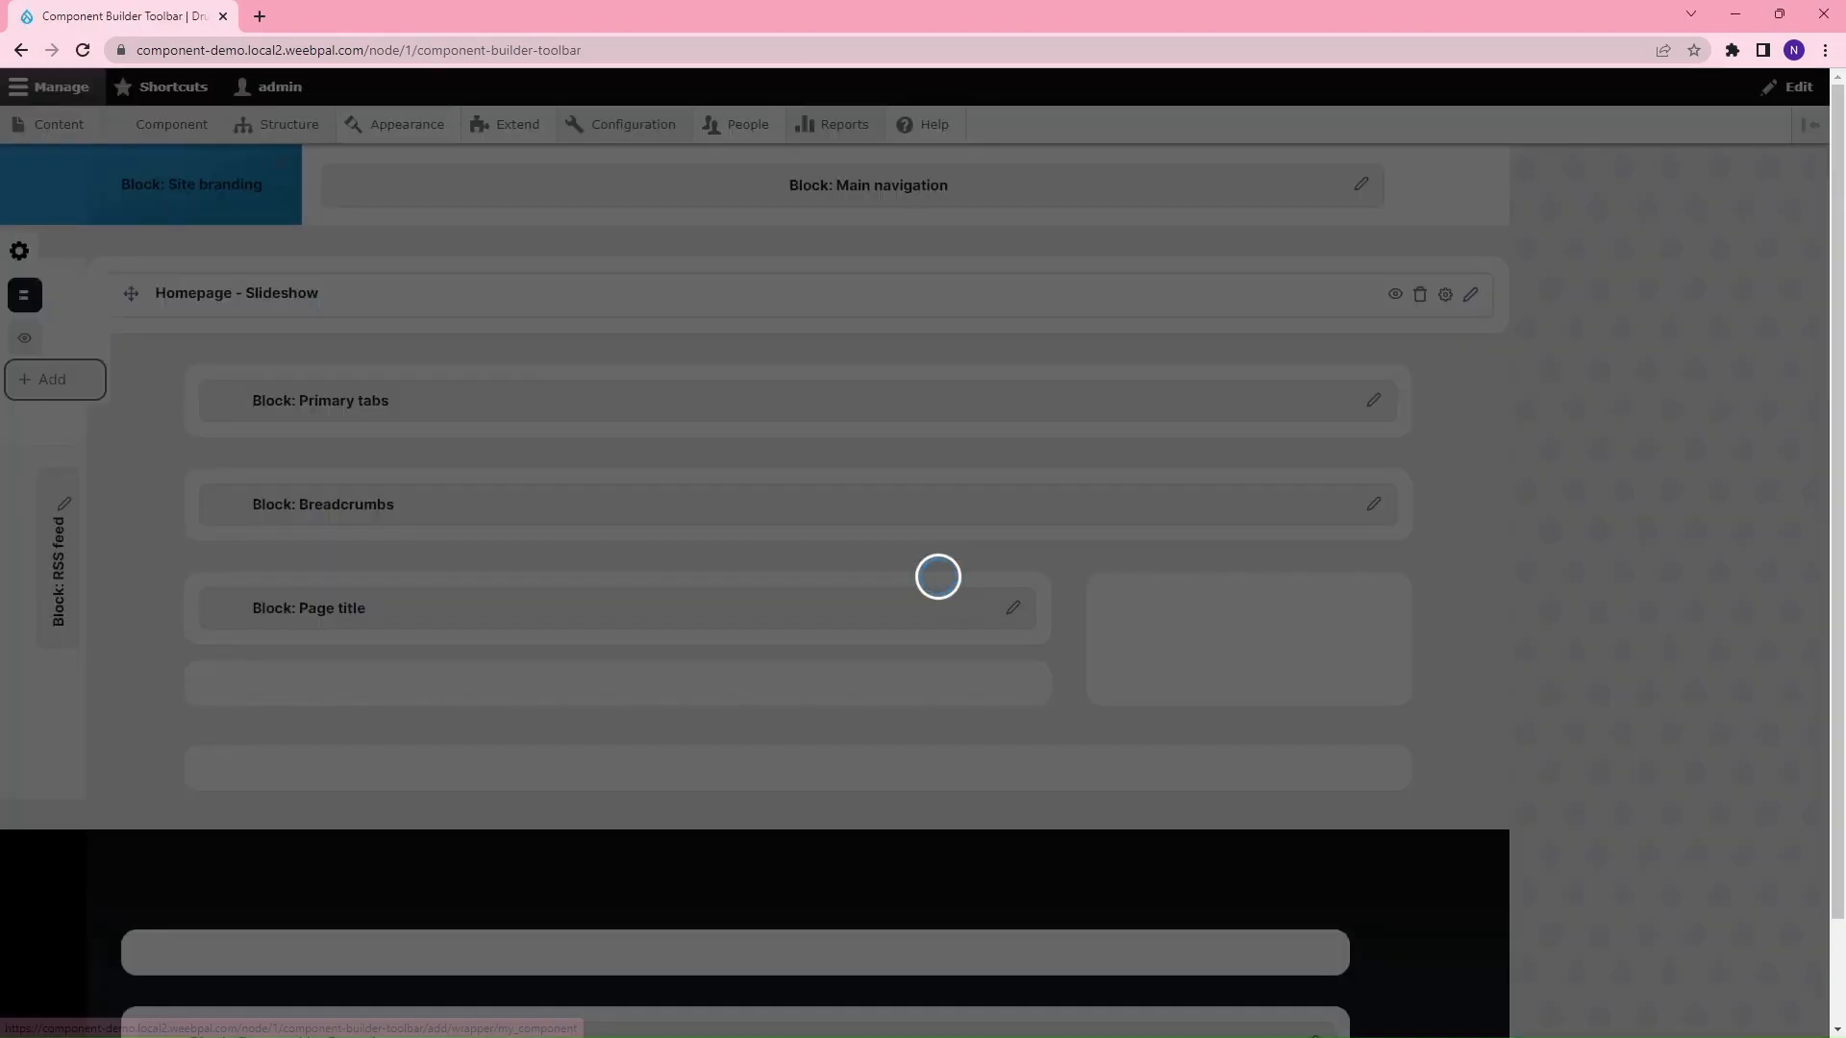
{"action": "type", "text": "Homepage - Basic component"}
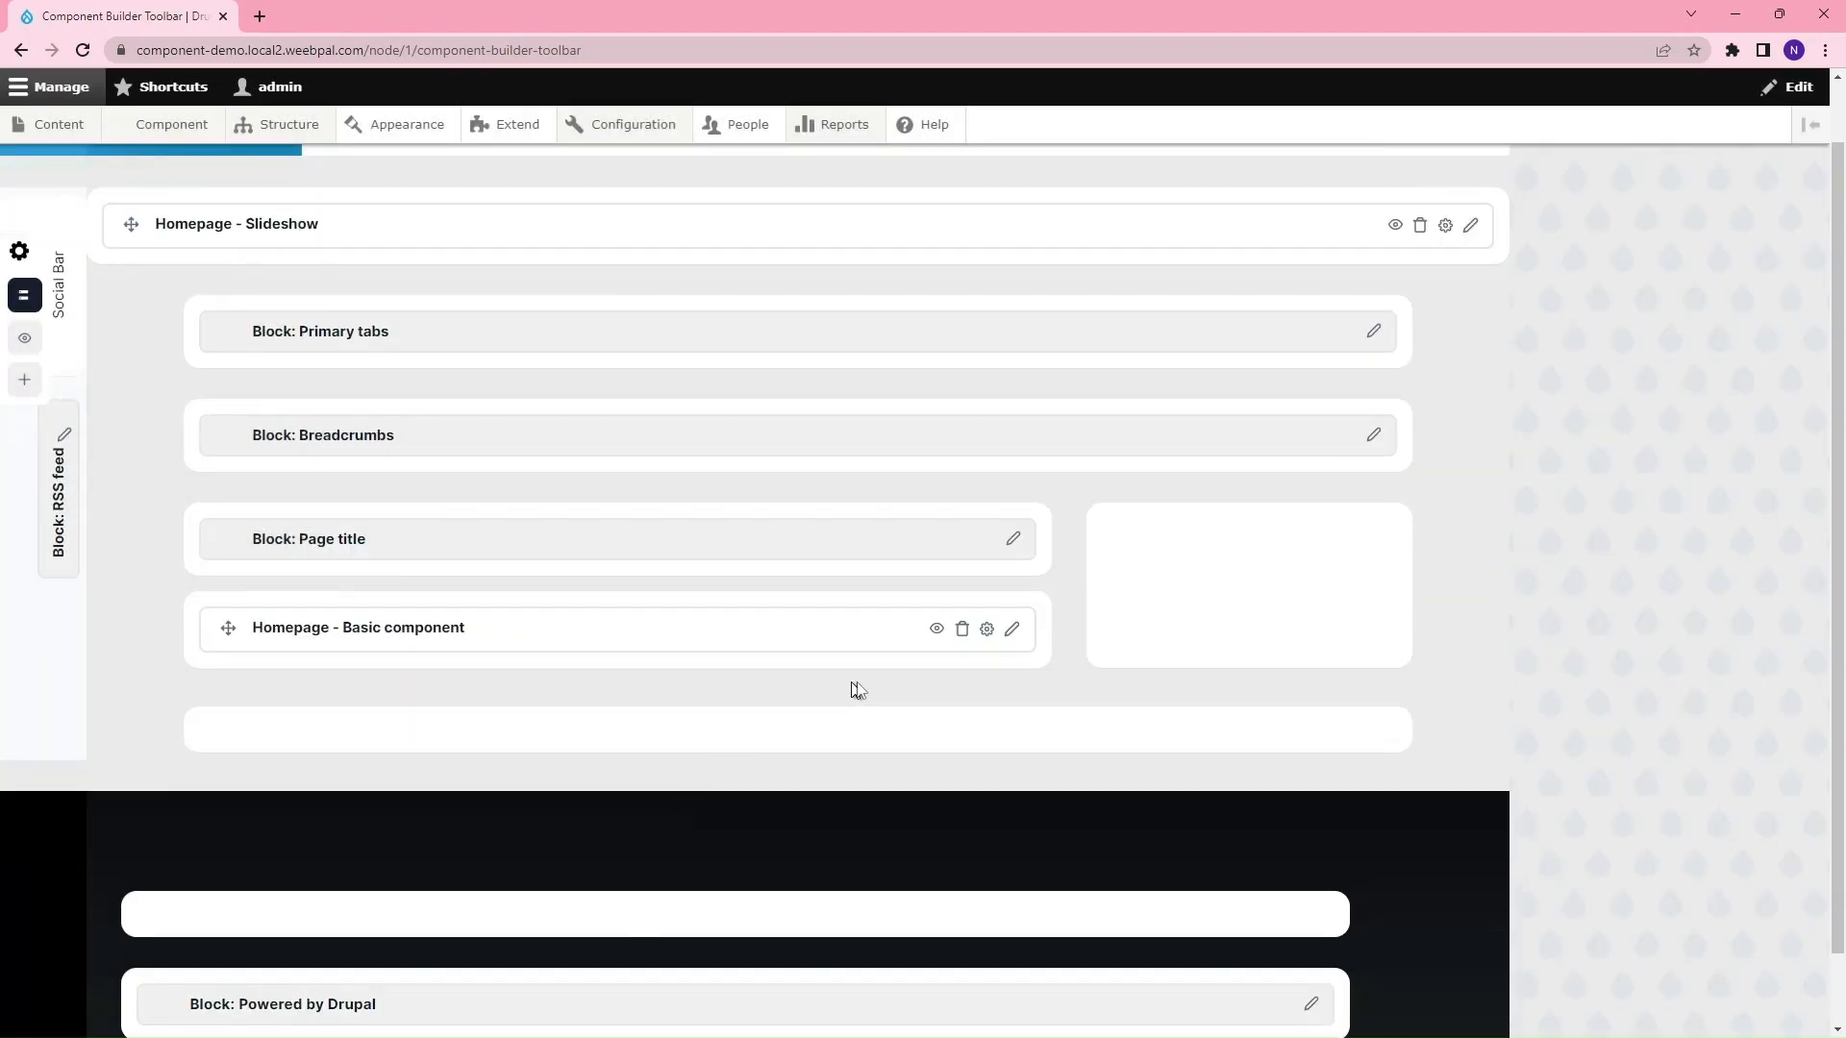
Step: Start a new Carousel component titled "Green Beans" with the Display Title and Custom Styles features enabled
{"action": "left_click", "coordinate": [24, 379]}
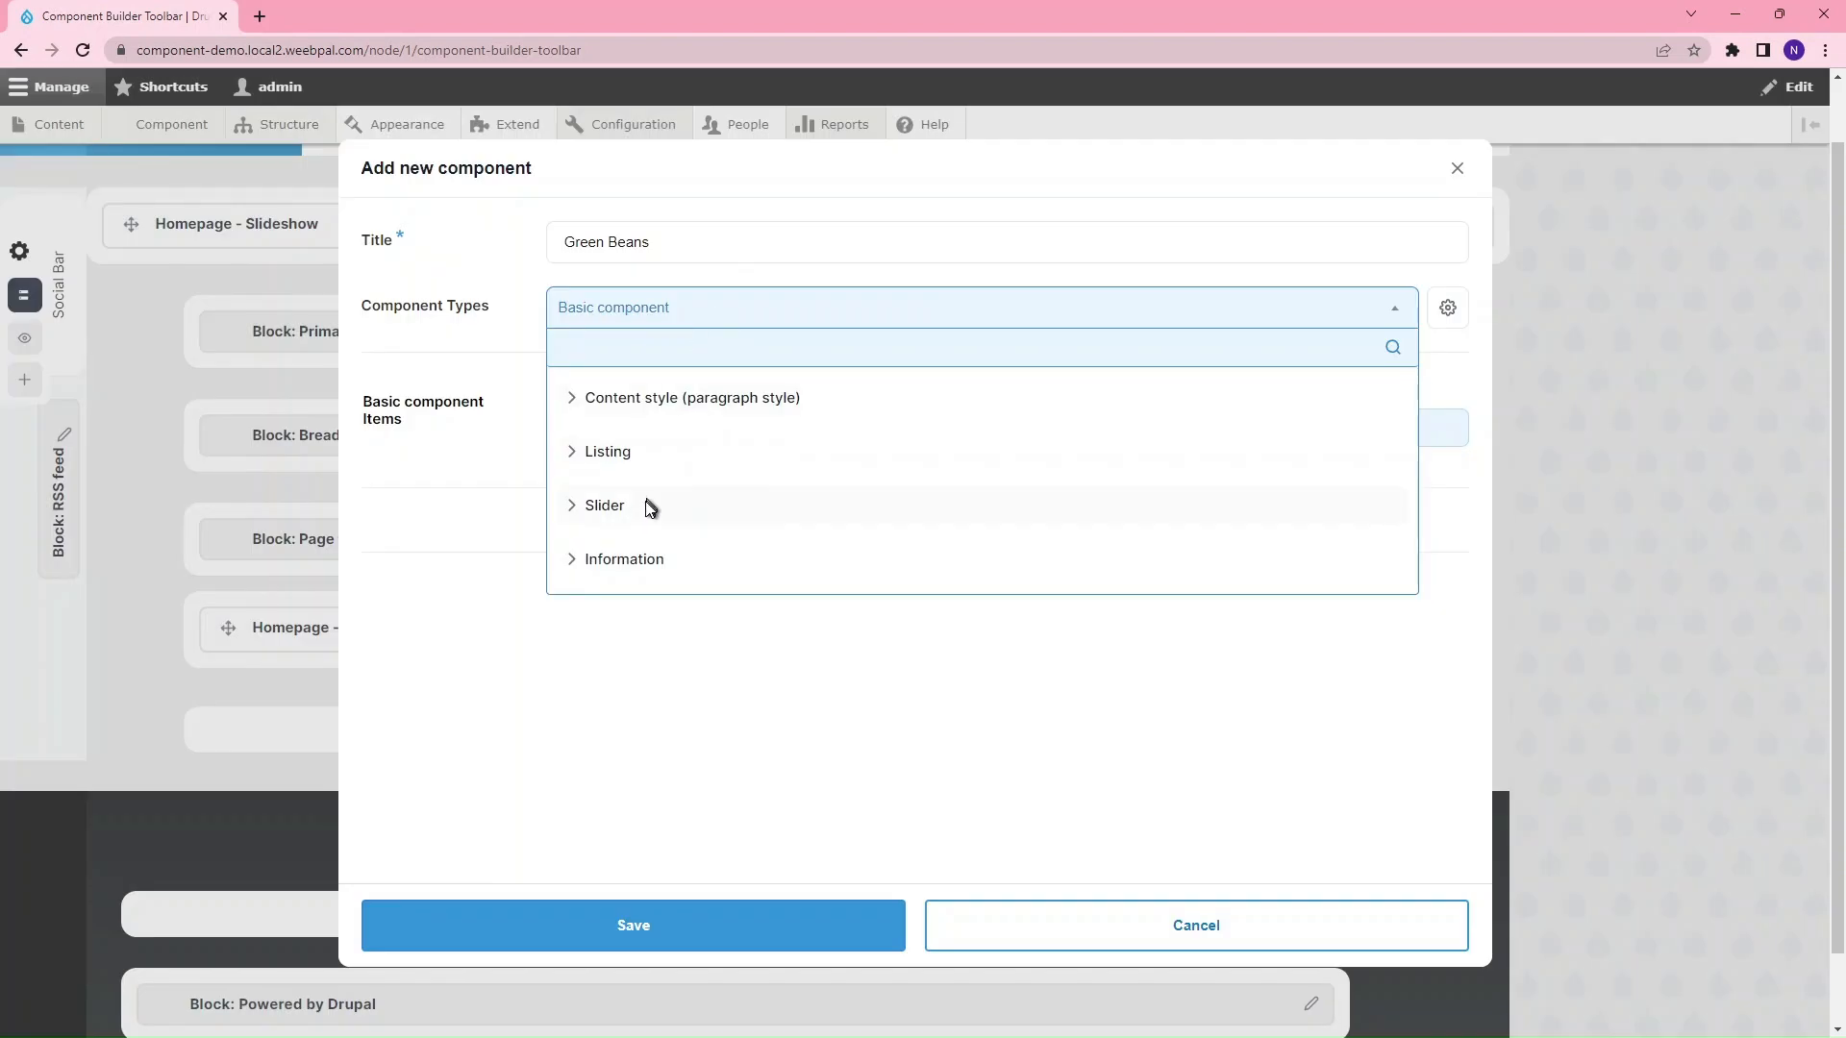
{"action": "left_click", "coordinate": [650, 508]}
{"action": "left_click", "coordinate": [660, 550]}
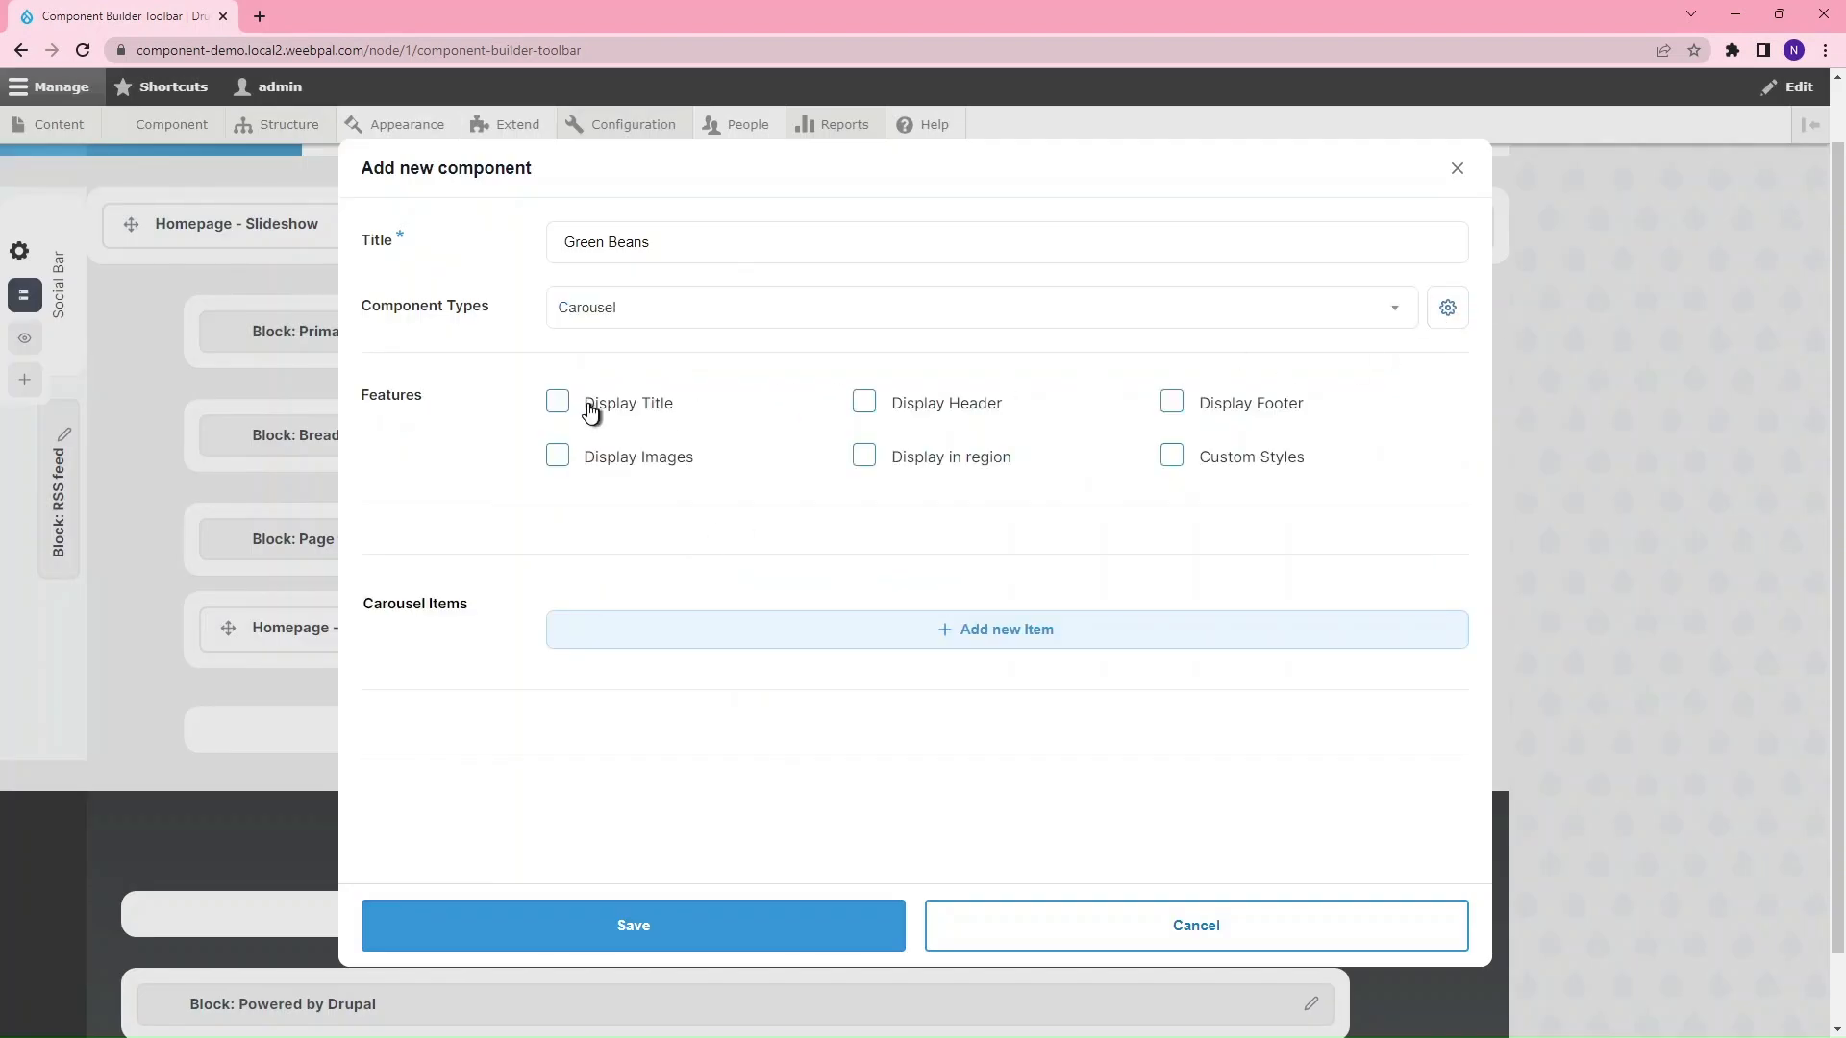
{"action": "left_click", "coordinate": [590, 411]}
{"action": "left_click", "coordinate": [1206, 463]}
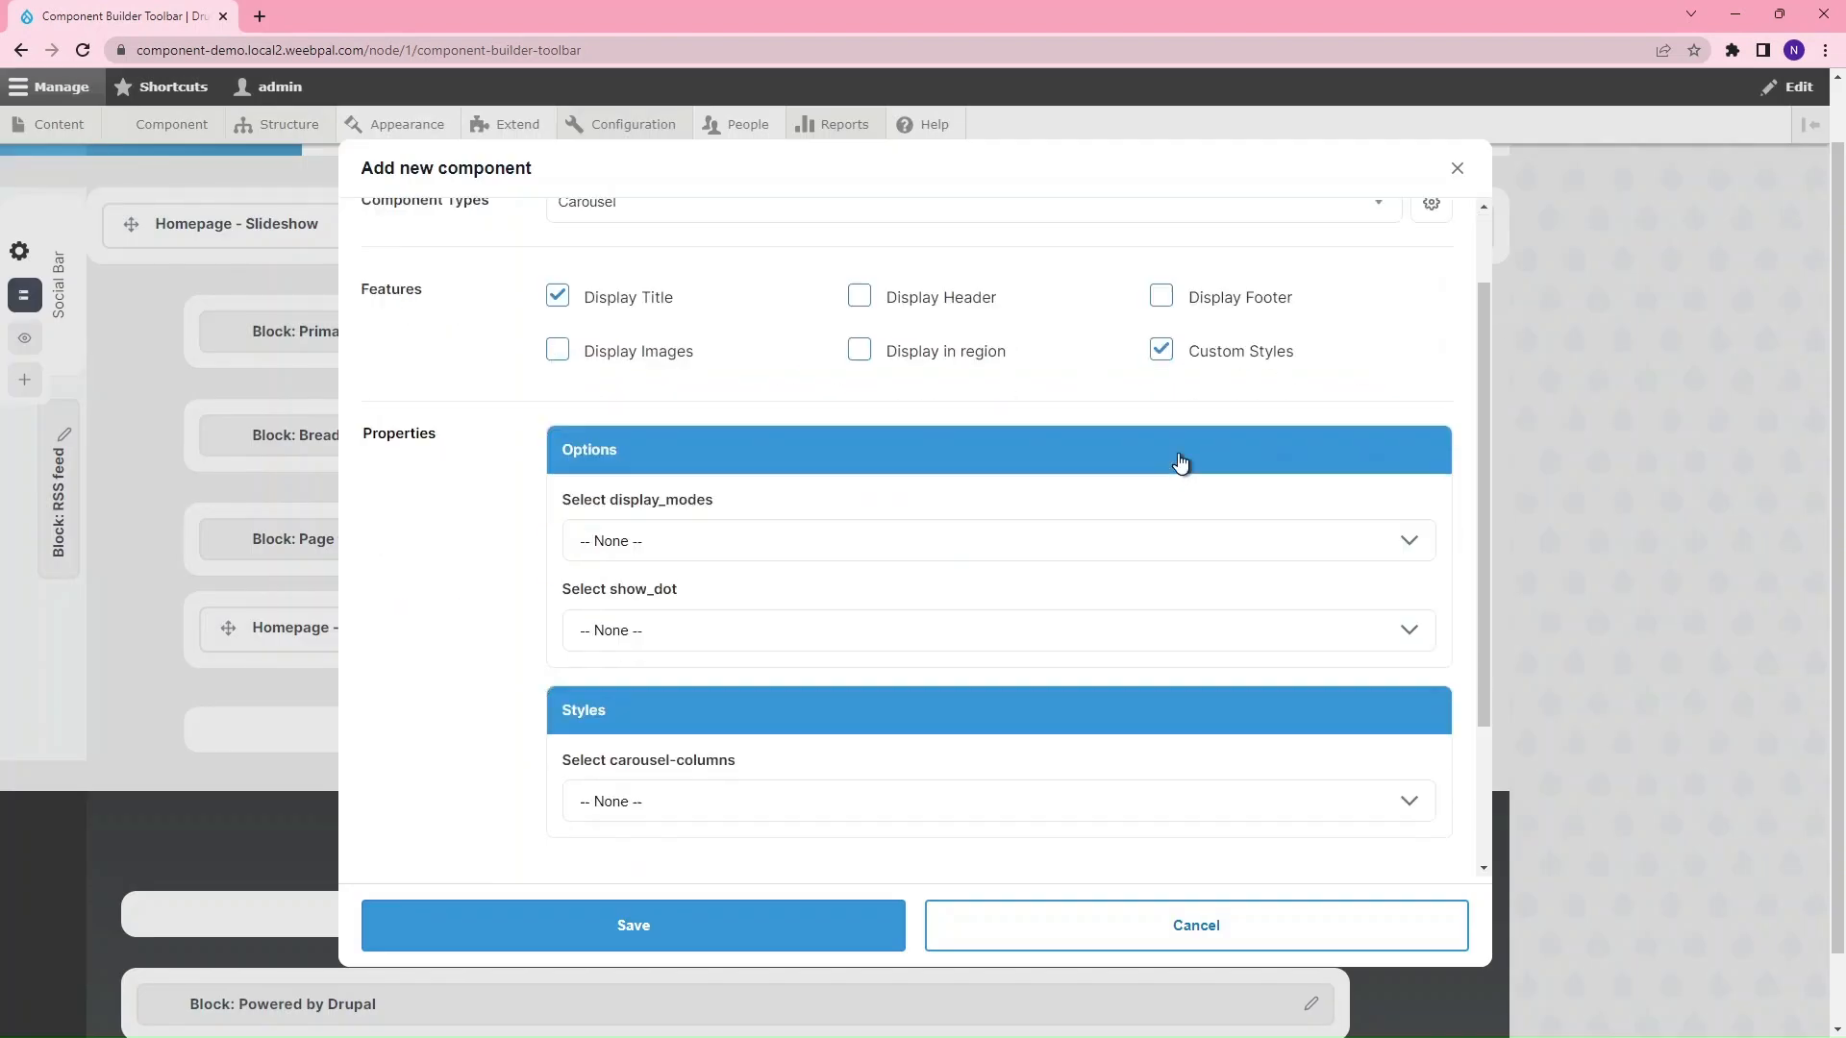
Step: Choose the carousel's show_dot and carousel-columns options, and save it with items "Homepage - Carousel - Item 1" through "Homepage - Carousel - Item 5"
{"action": "scroll", "coordinate": [1181, 463], "scroll_direction": "down", "scroll_amount": 2}
{"action": "left_click", "coordinate": [769, 447]}
{"action": "left_click", "coordinate": [759, 499]}
{"action": "left_click", "coordinate": [726, 619]}
{"action": "left_click", "coordinate": [701, 685]}
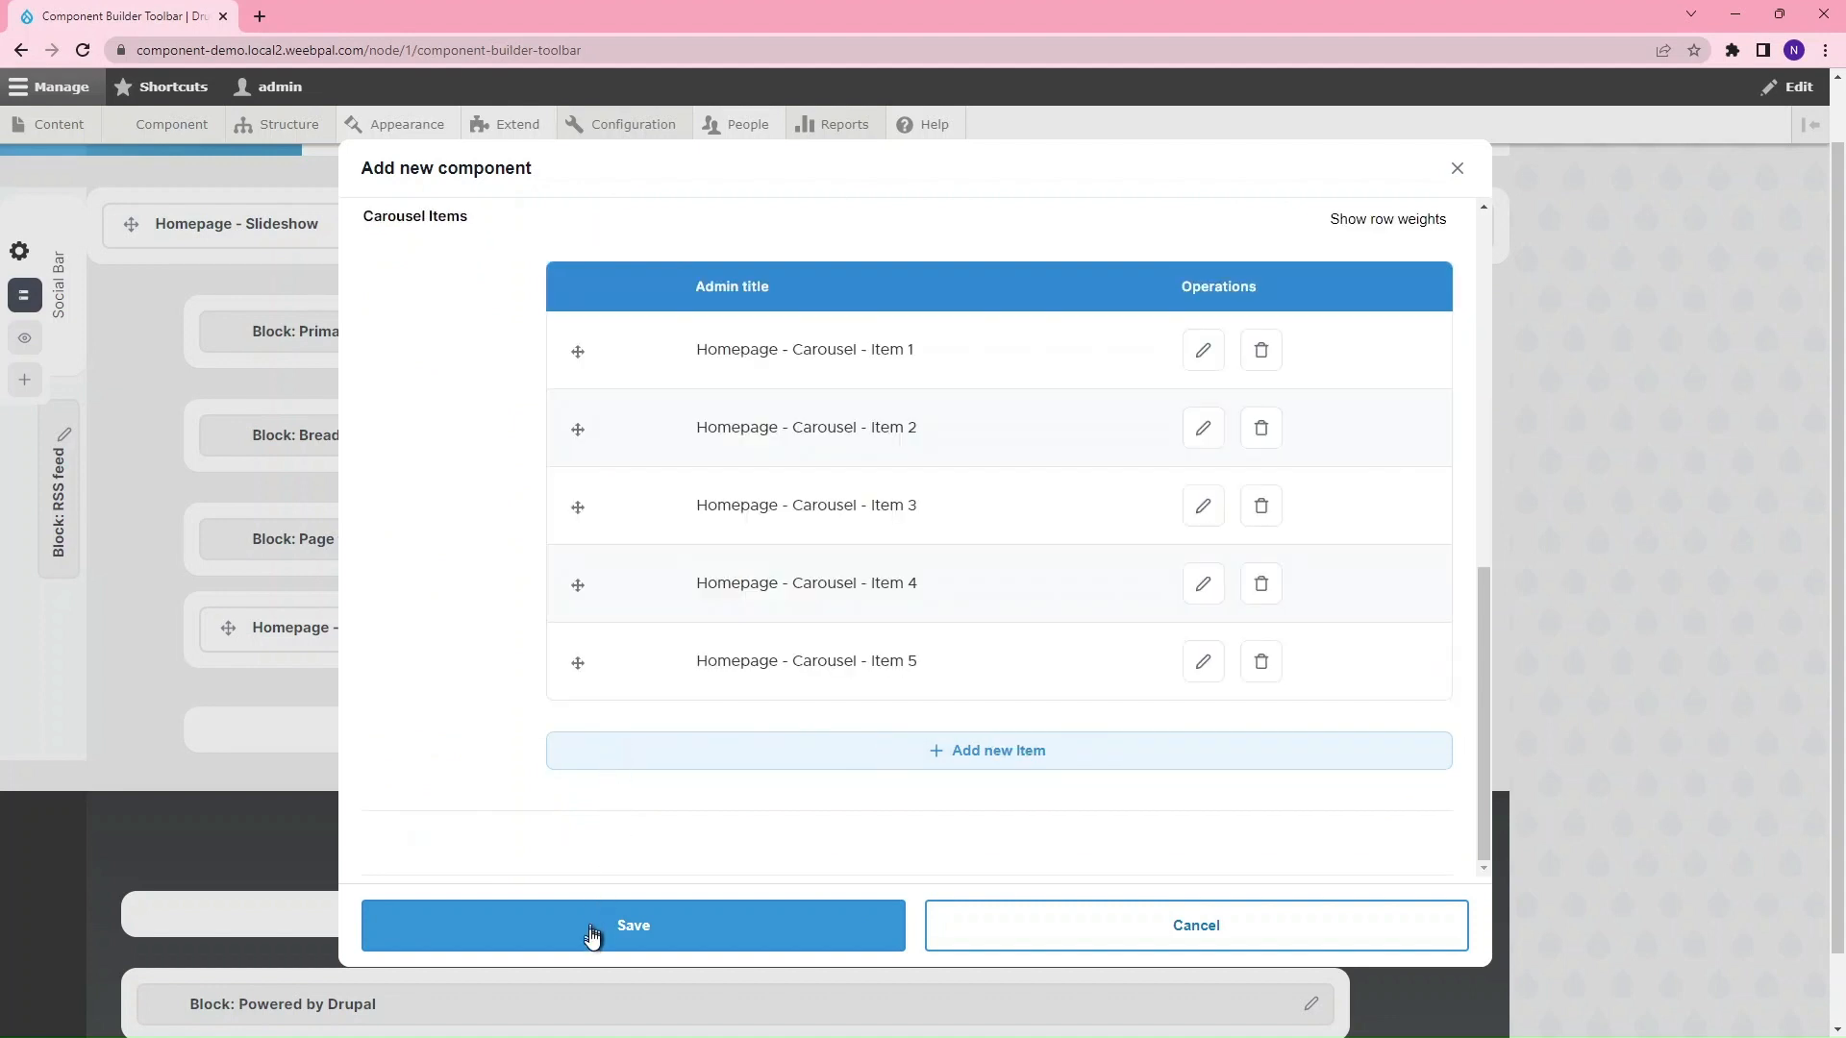
{"action": "left_click", "coordinate": [592, 938]}
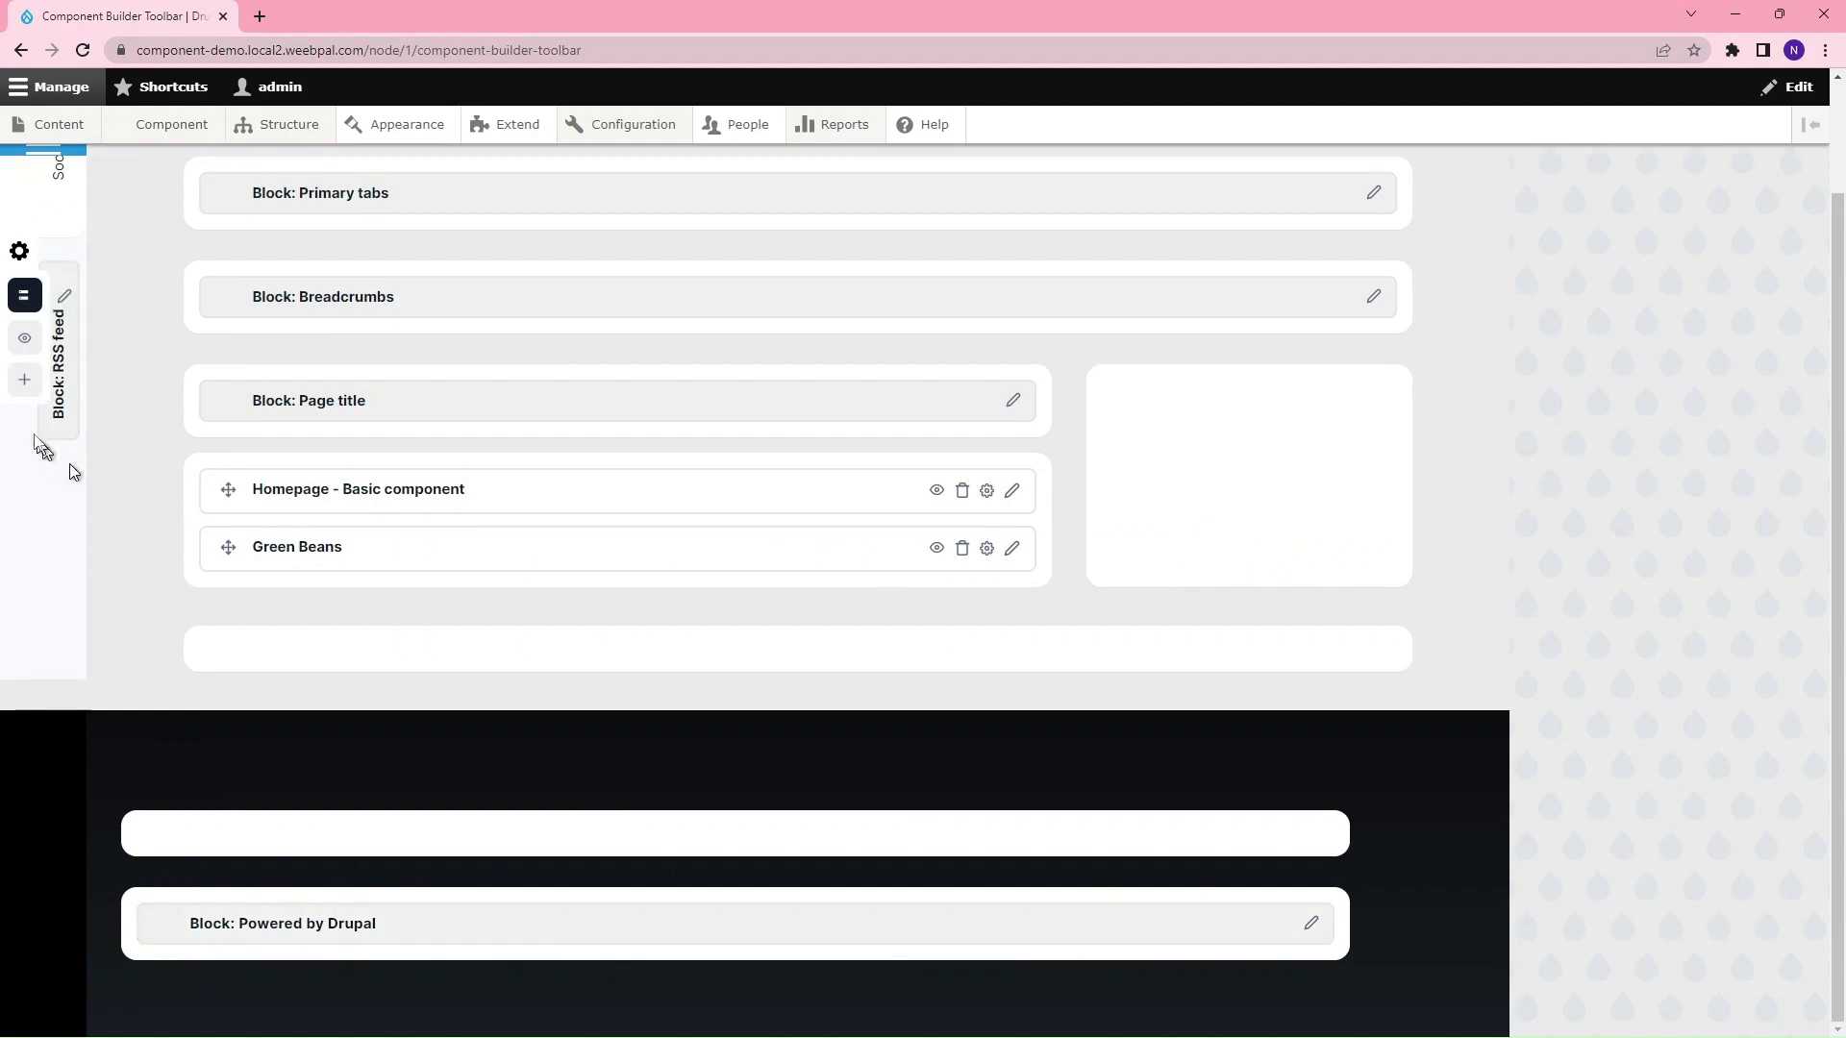
Step: Add a Business Hours component titled "Operating hours" with Display Title enabled and items "Homepage - Business hours - Item 1" through "Item 7"
{"action": "left_click", "coordinate": [24, 380]}
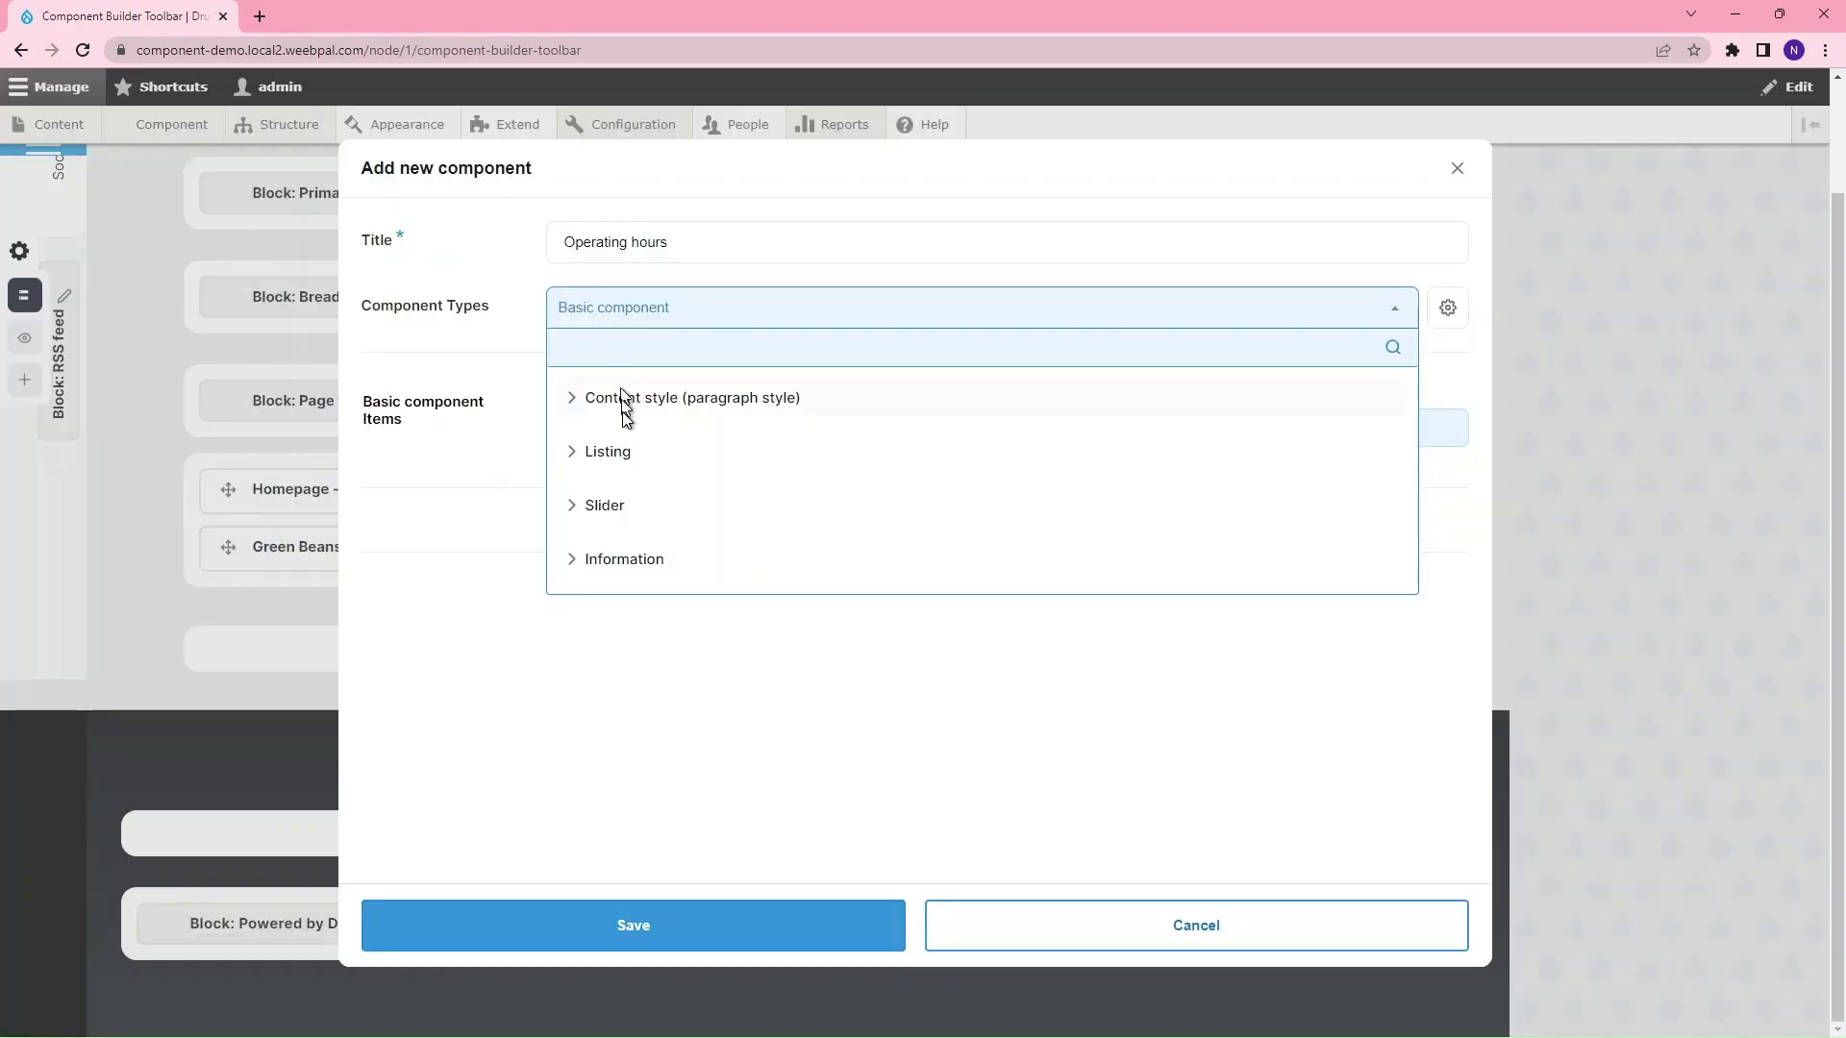
{"action": "left_click", "coordinate": [625, 455]}
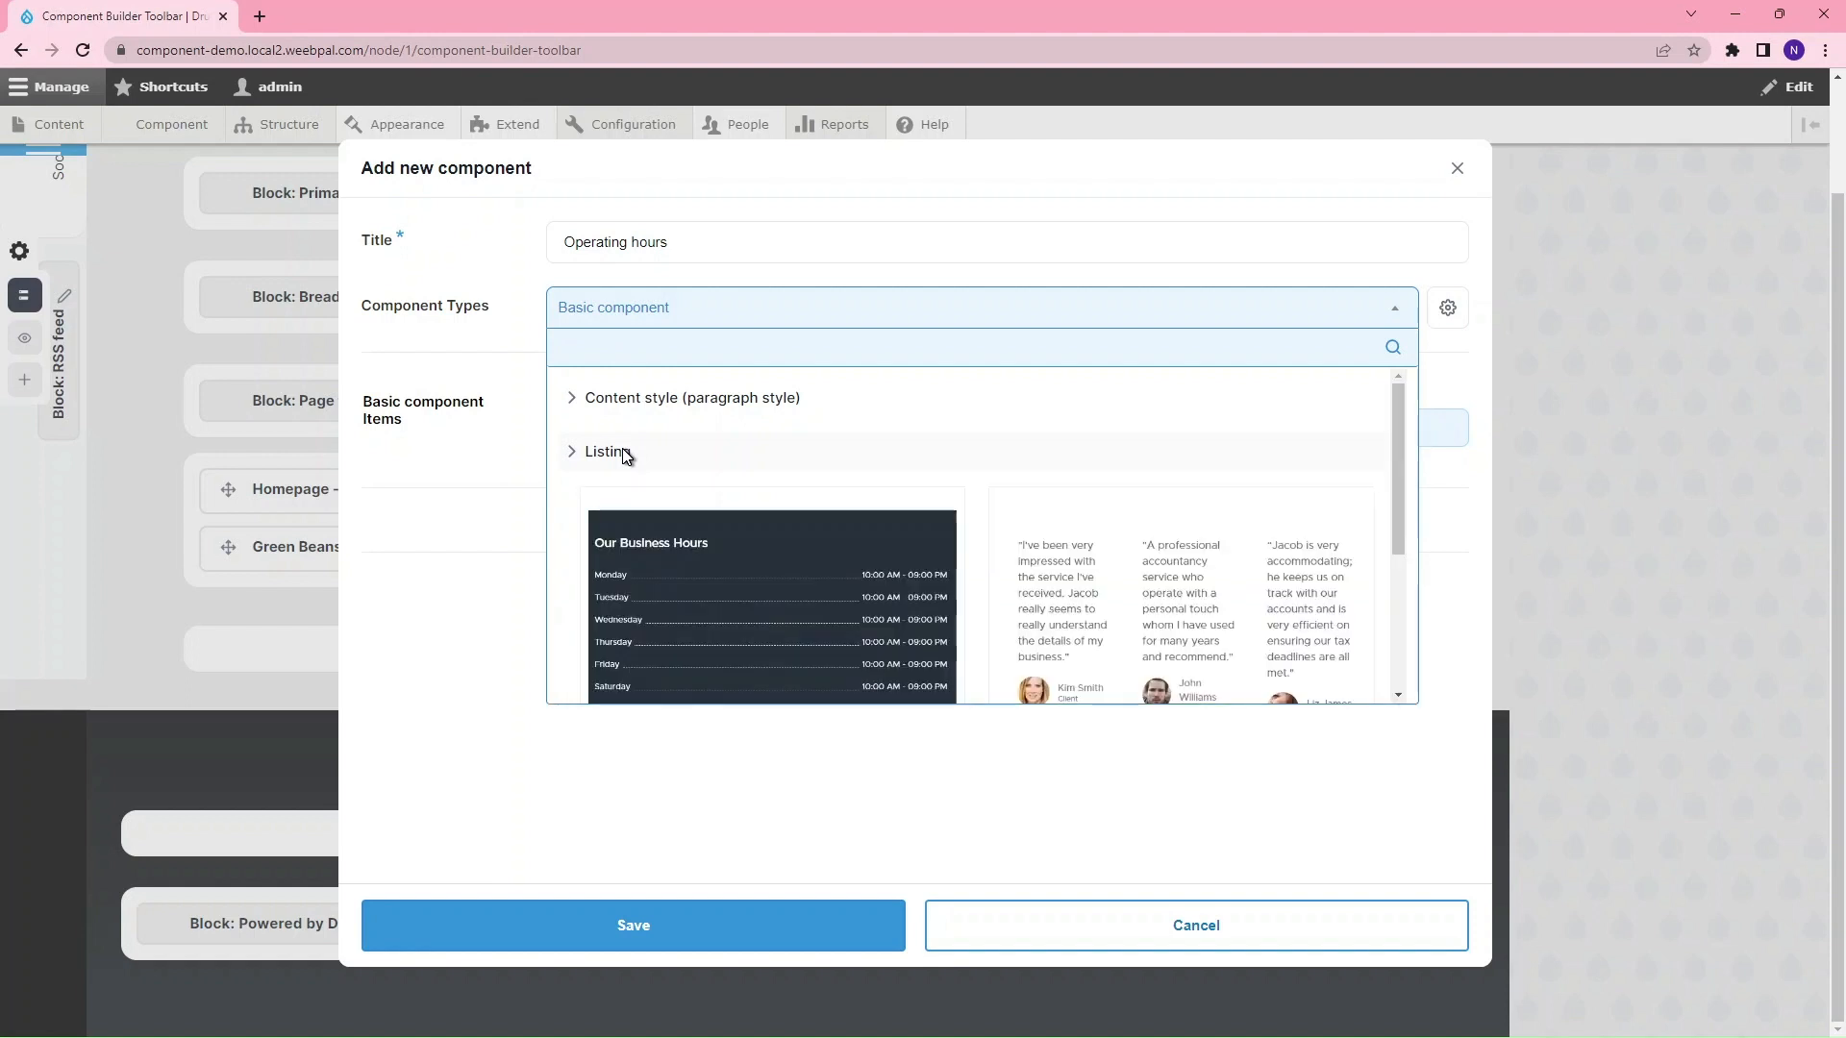
{"action": "scroll", "coordinate": [634, 506], "scroll_direction": "down", "scroll_amount": 1}
{"action": "left_click", "coordinate": [632, 510]}
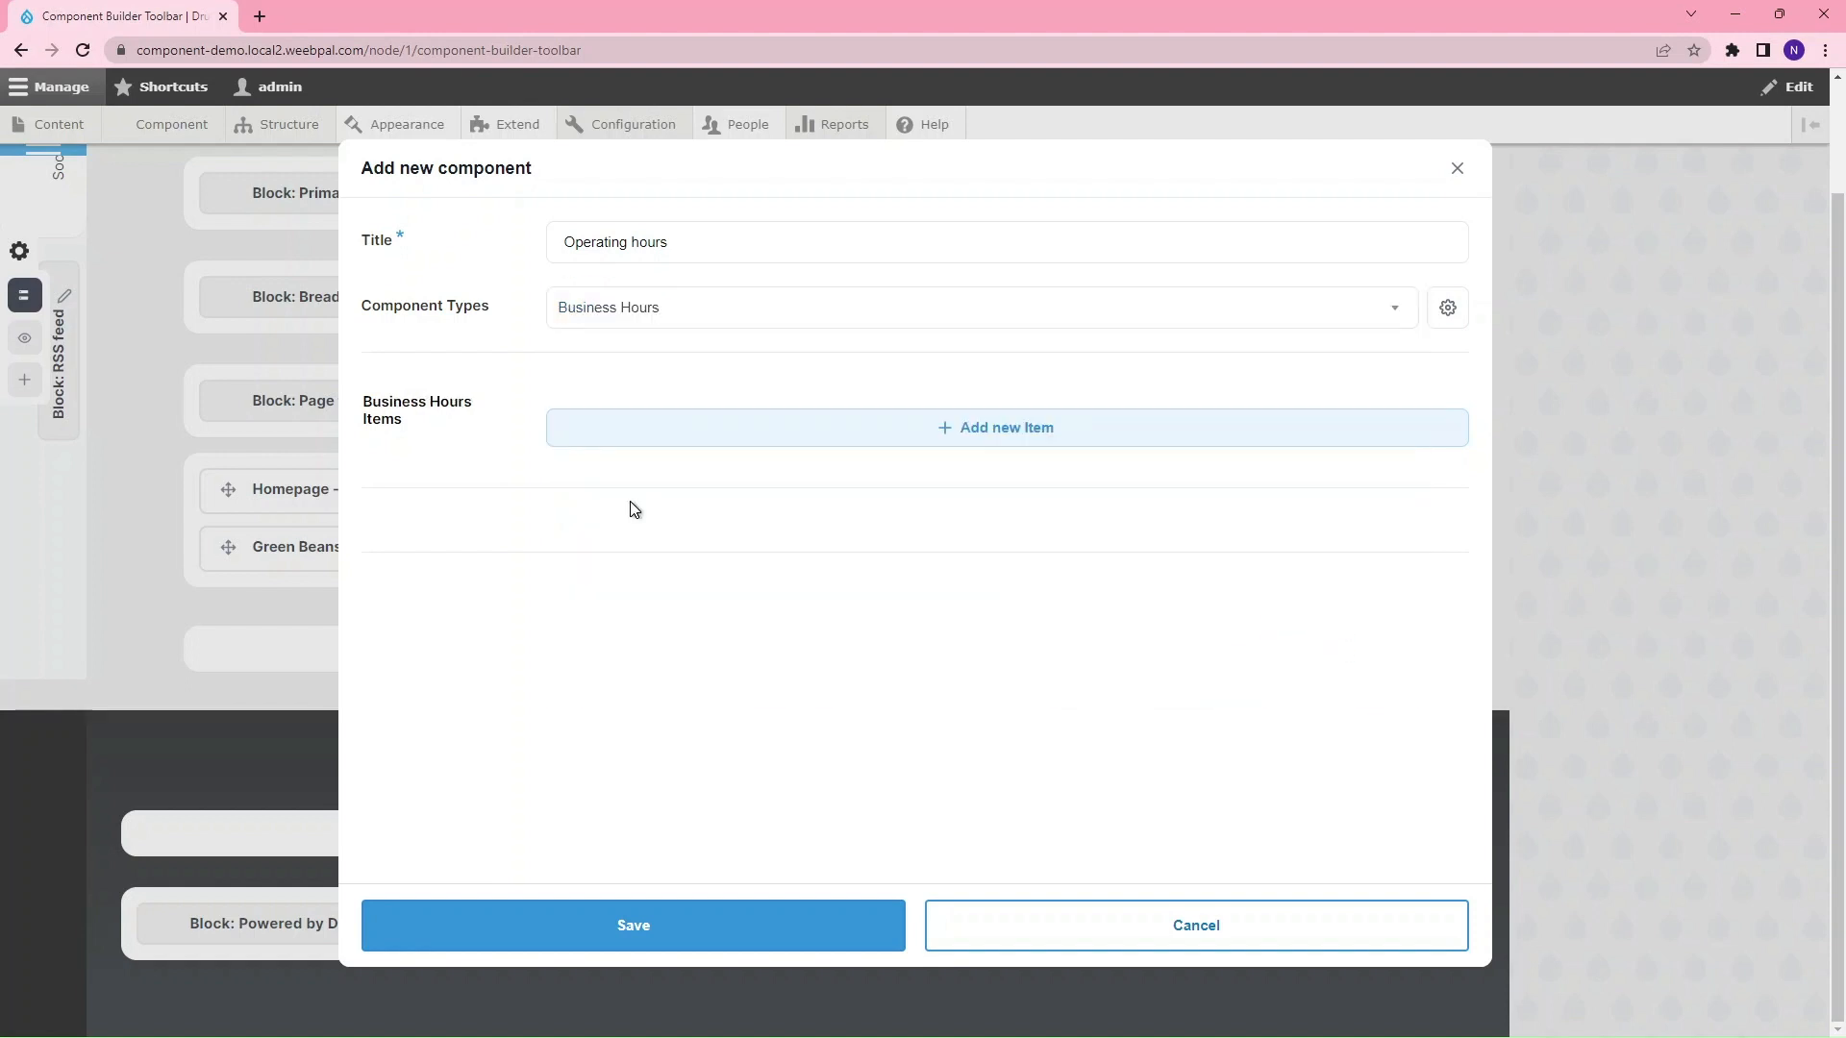
{"action": "left_click", "coordinate": [1446, 310]}
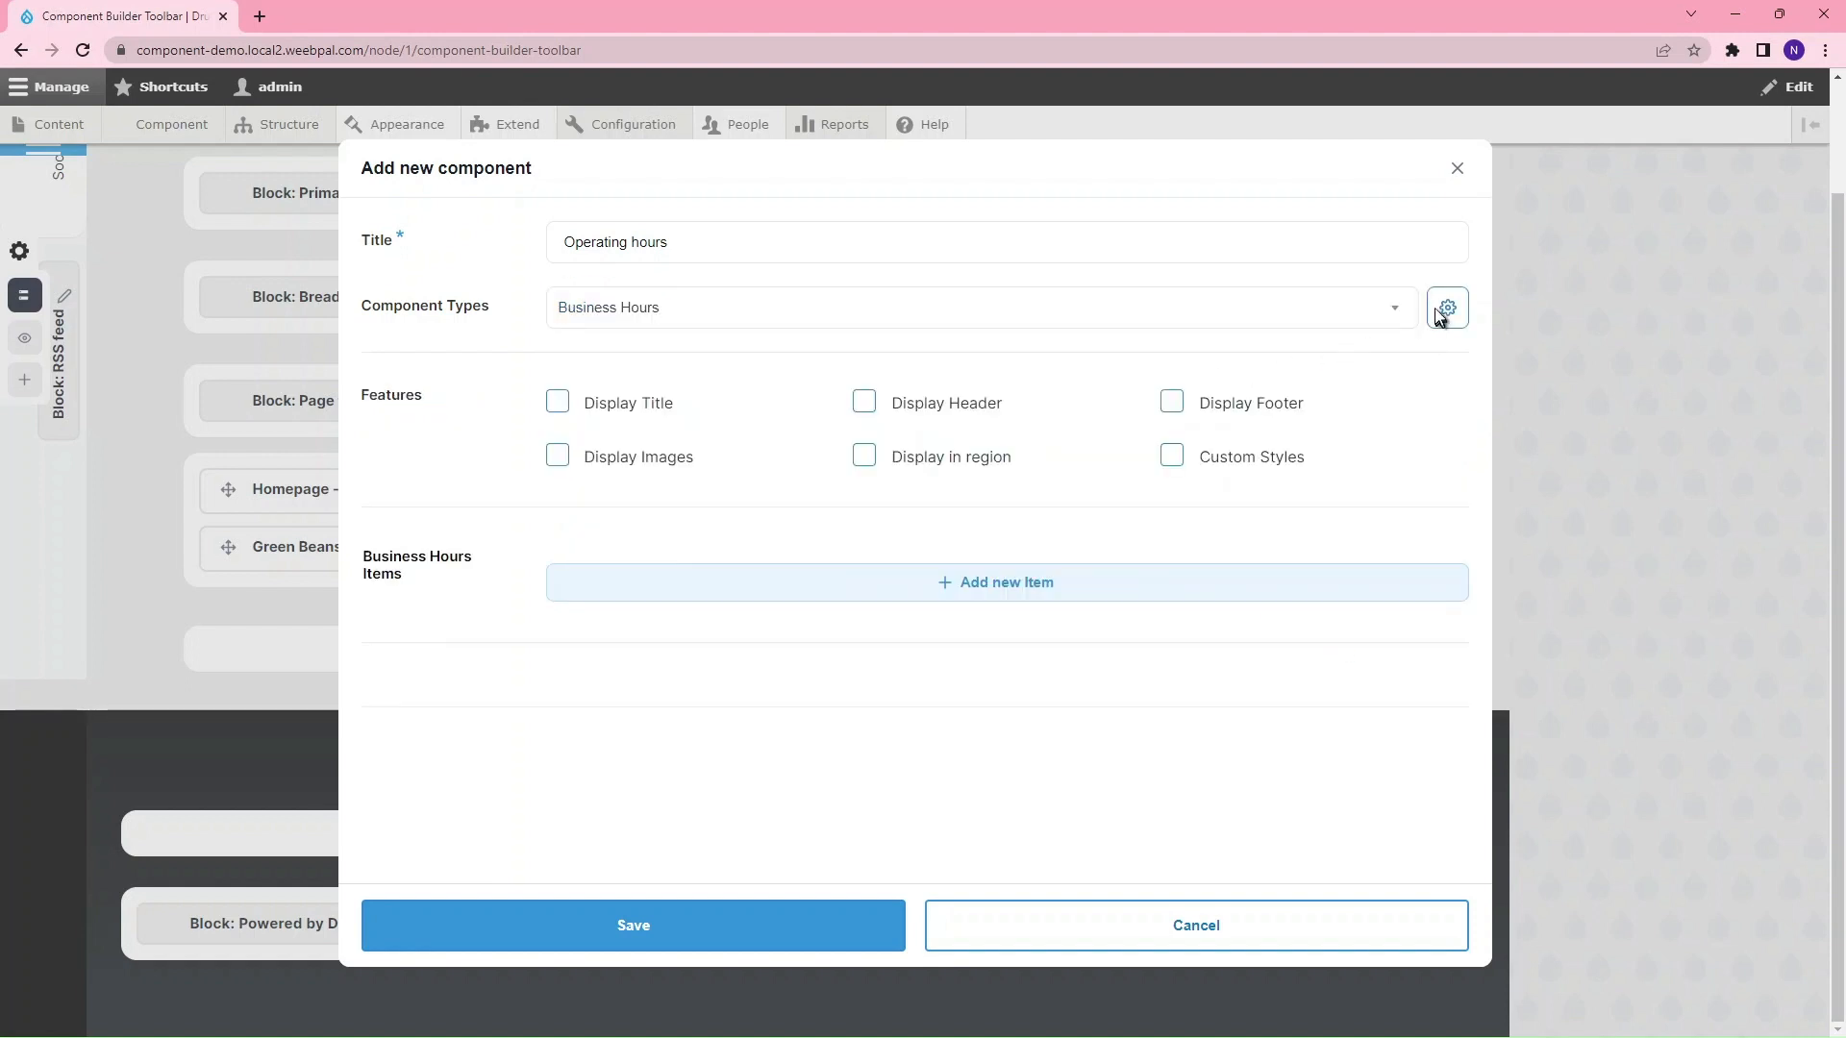
{"action": "left_click_drag", "start_coordinate": [586, 413], "coordinate": [673, 413]}
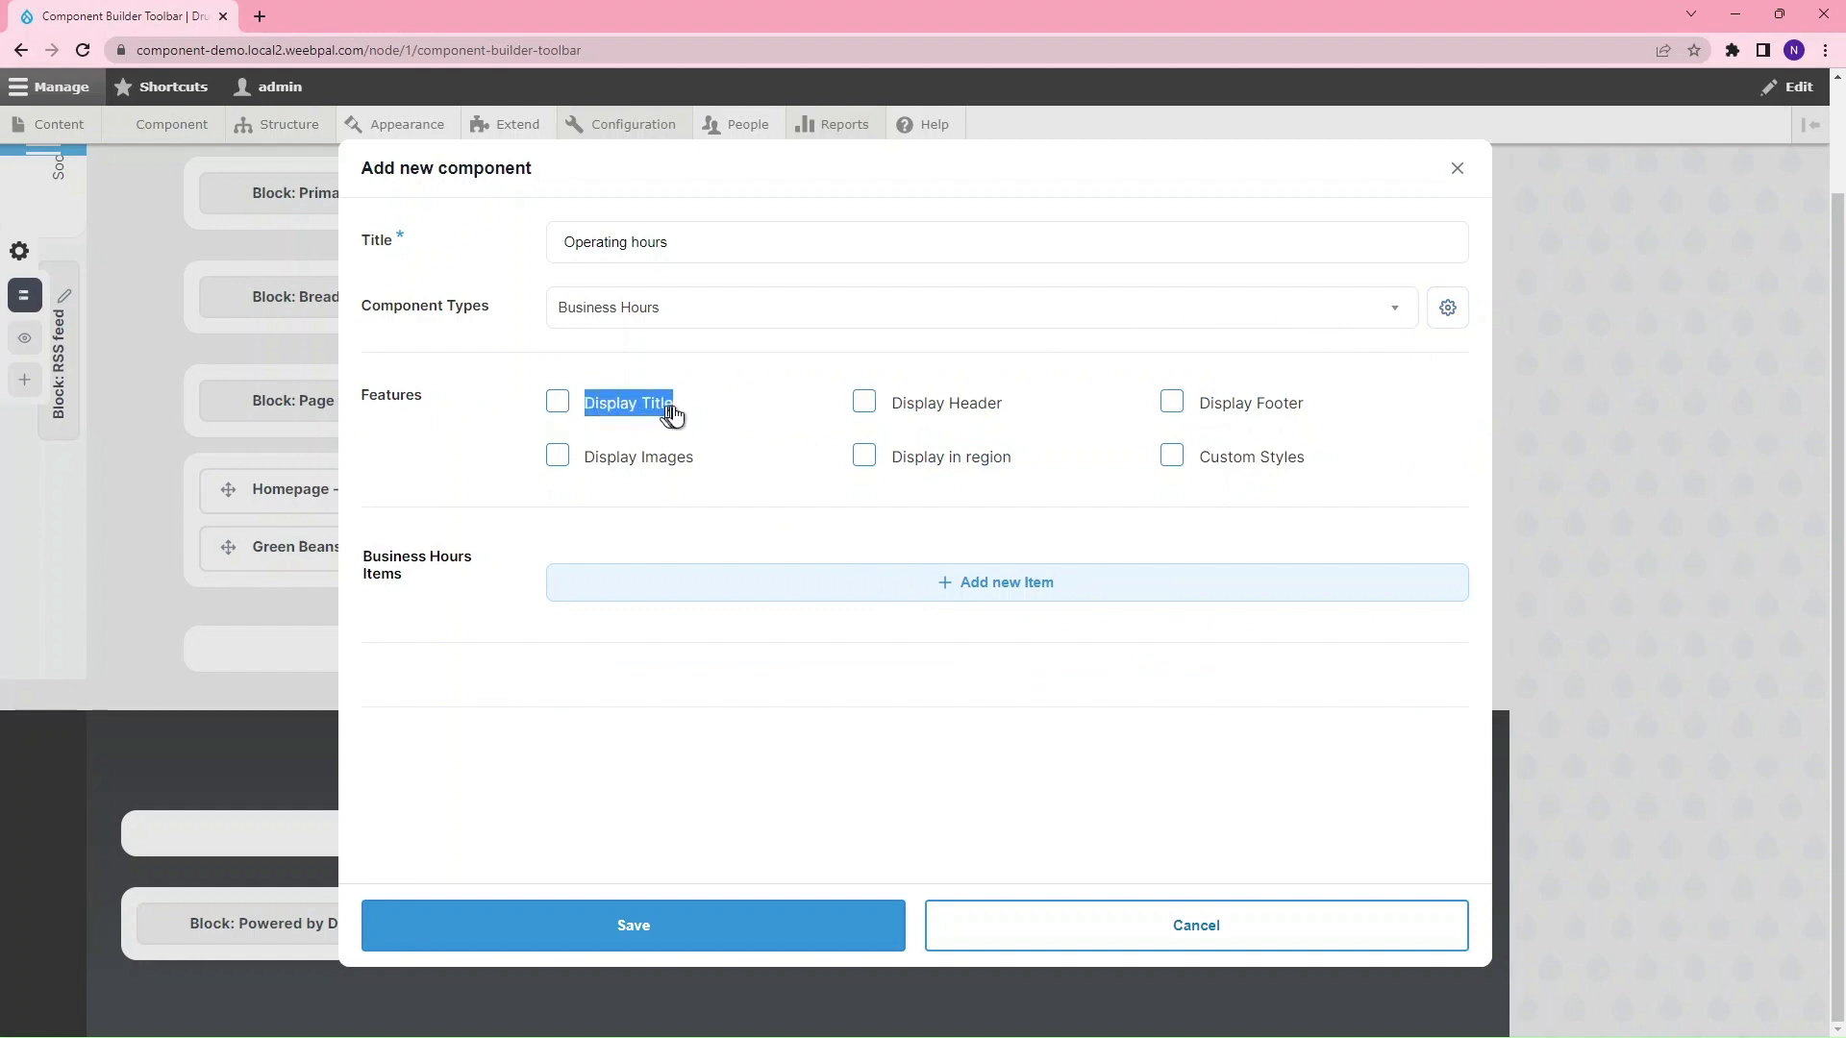
{"action": "left_click", "coordinate": [558, 404]}
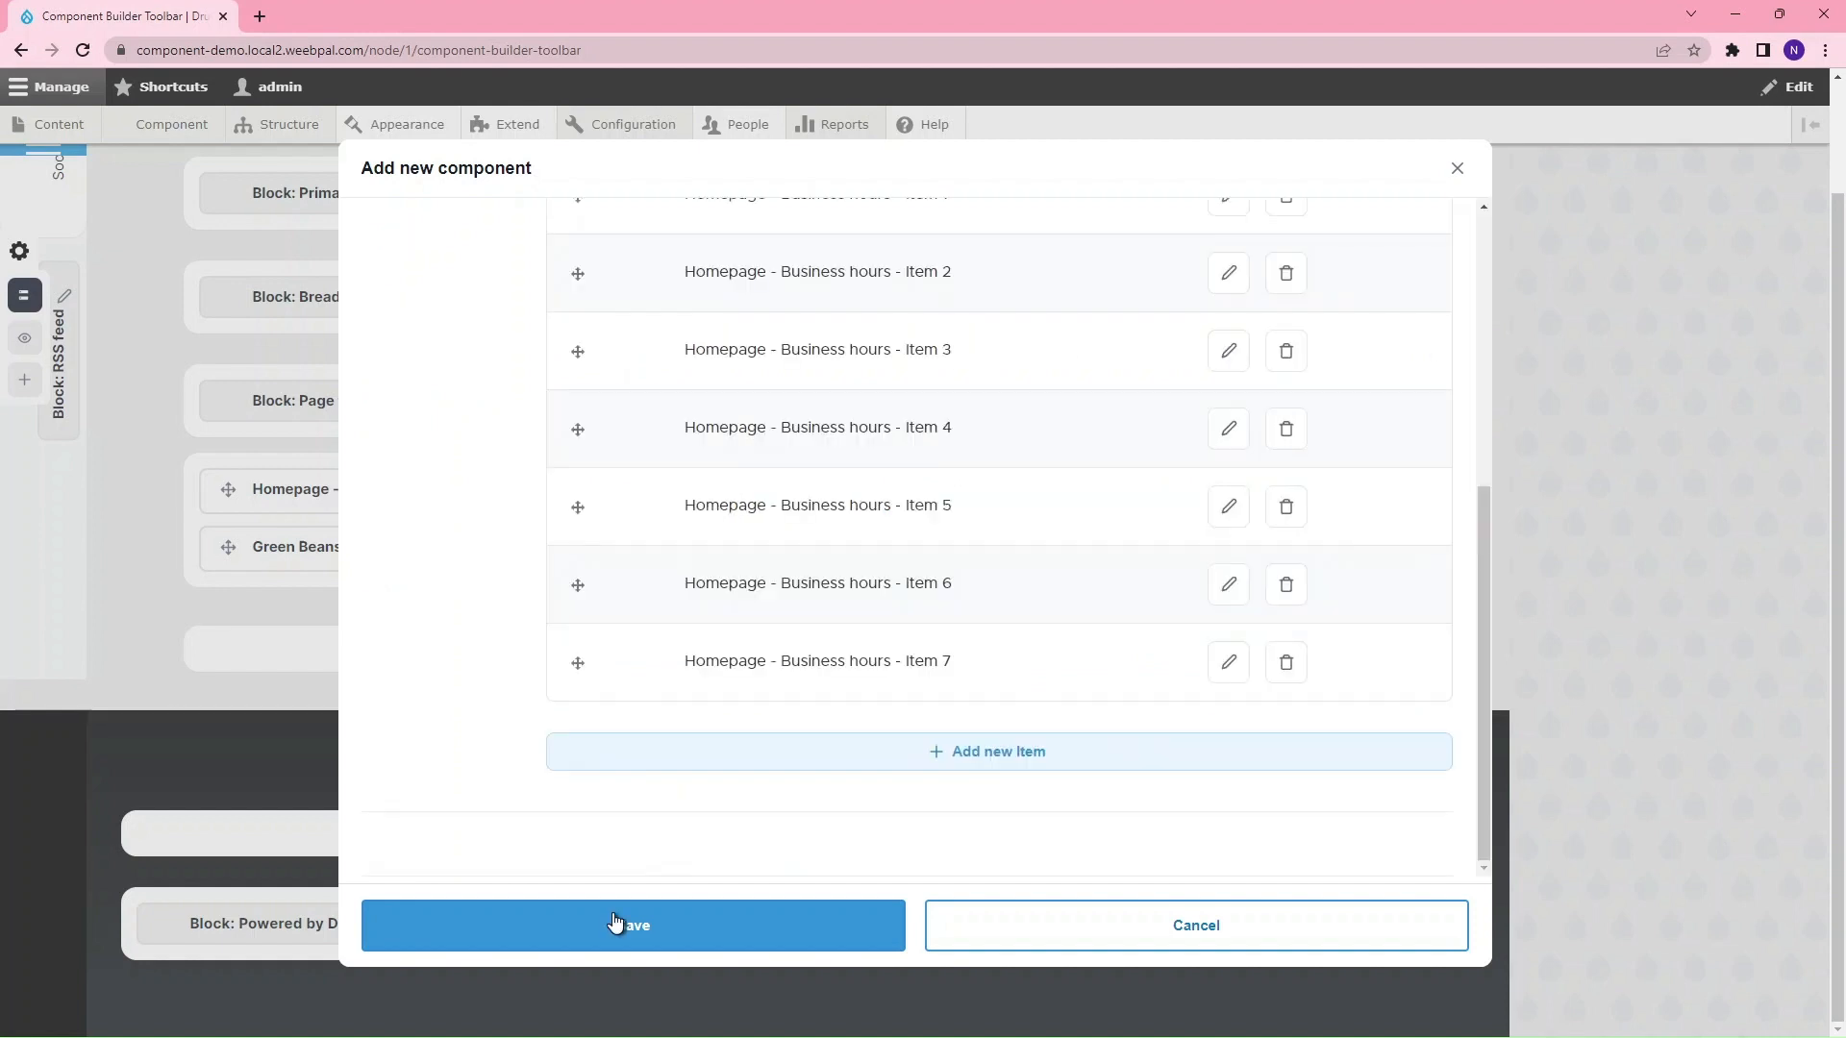
{"action": "left_click", "coordinate": [615, 921]}
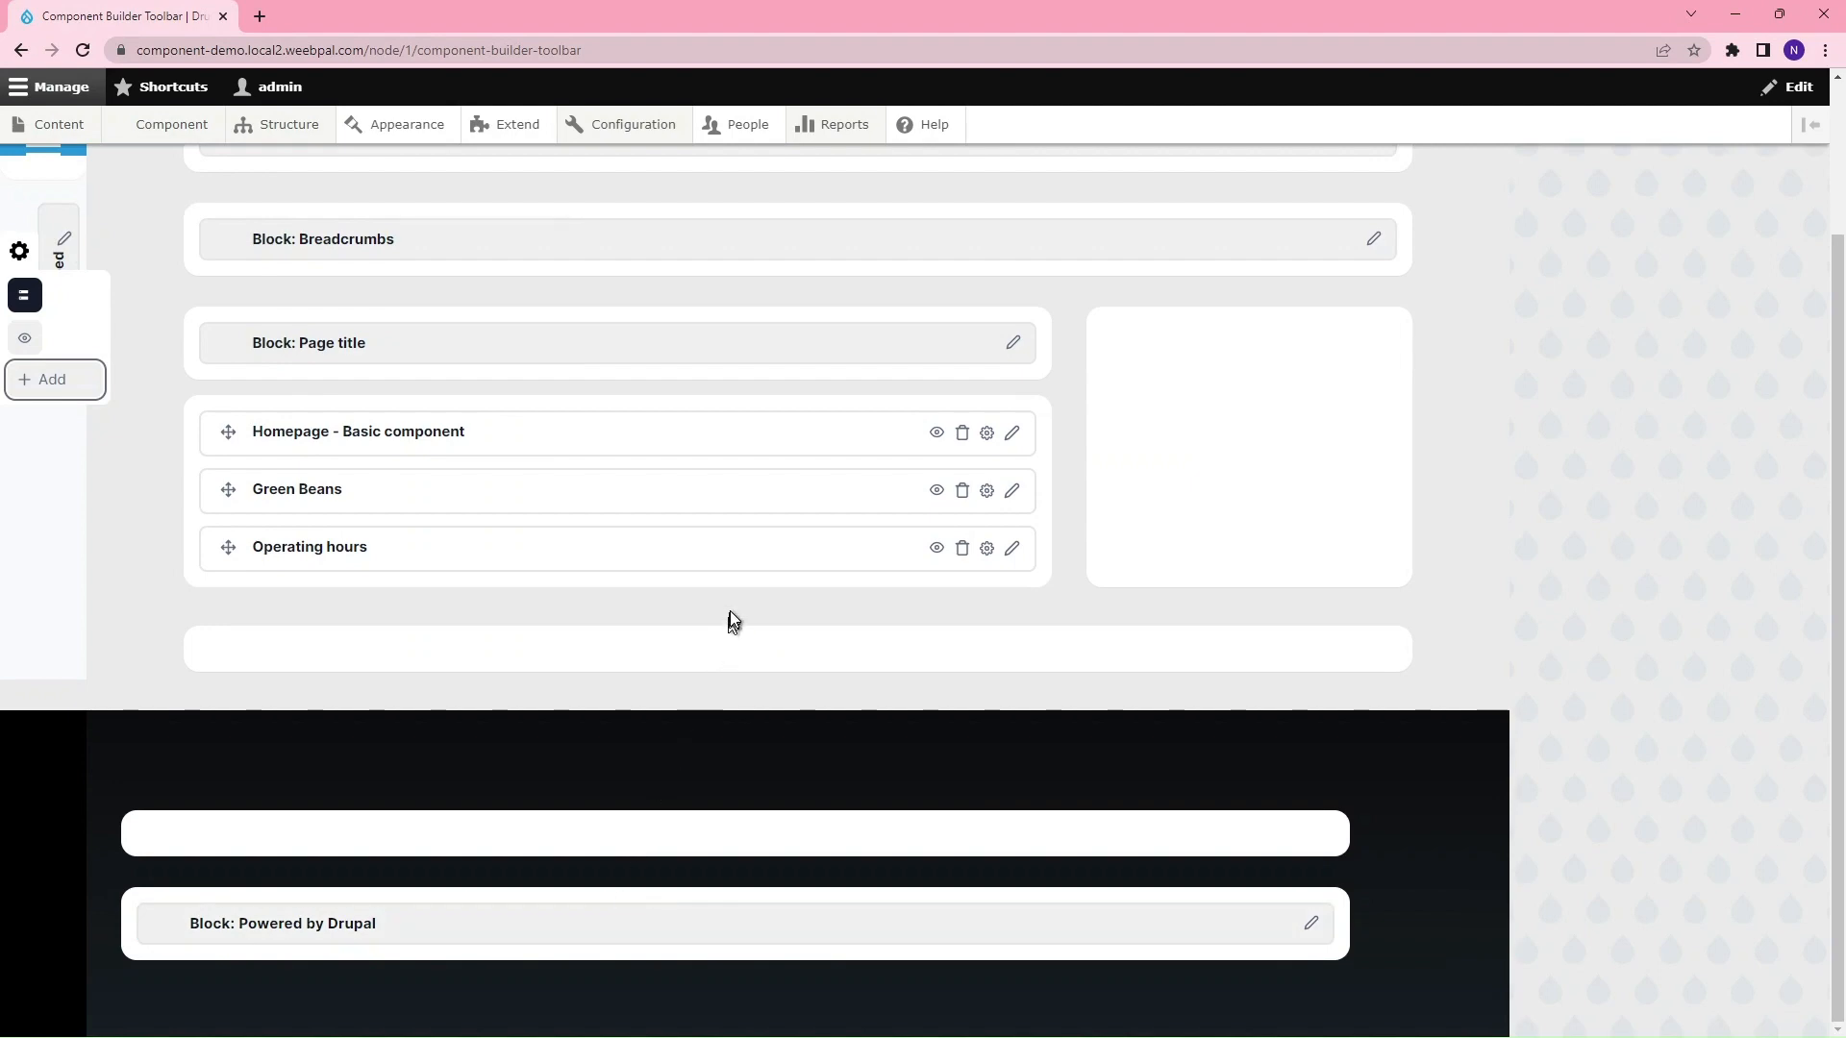
Step: Add a Table component titled "The role of caffeine in coffee plants" and save it
{"action": "left_click", "coordinate": [25, 380]}
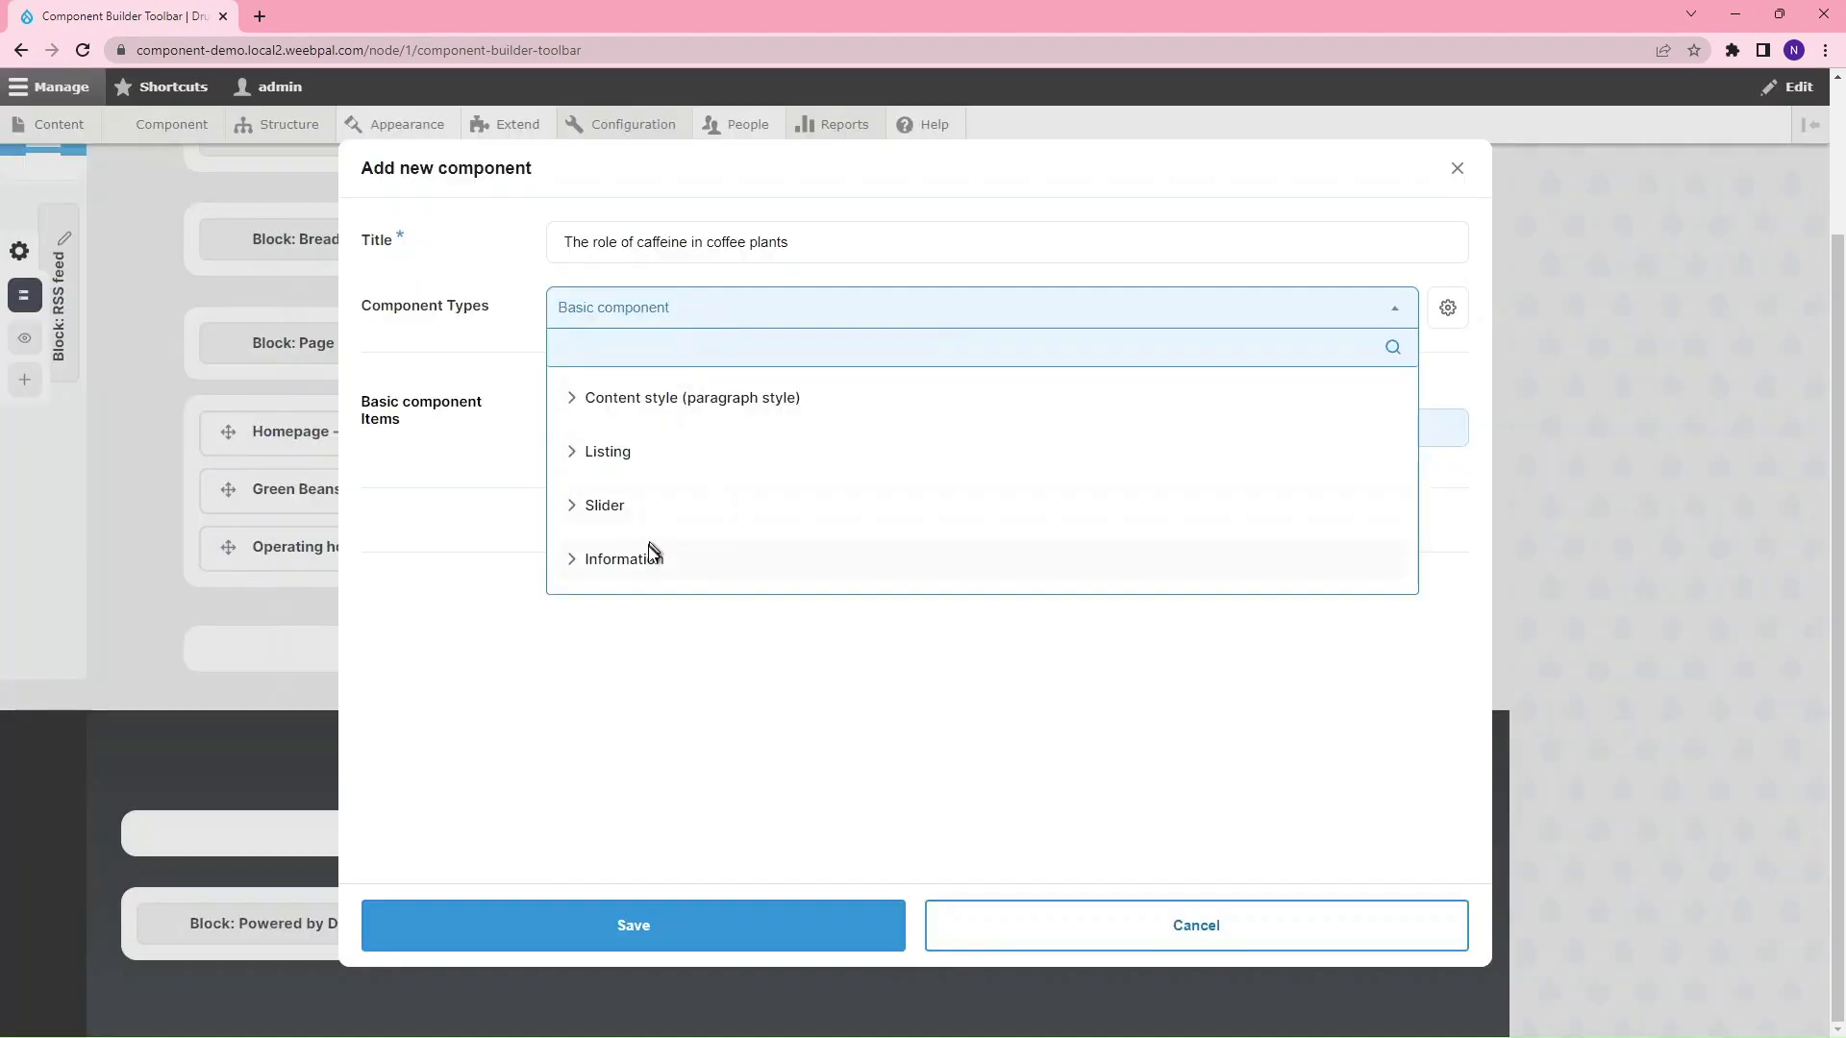
{"action": "left_click", "coordinate": [649, 559]}
{"action": "scroll", "coordinate": [647, 555], "scroll_direction": "down", "scroll_amount": 3}
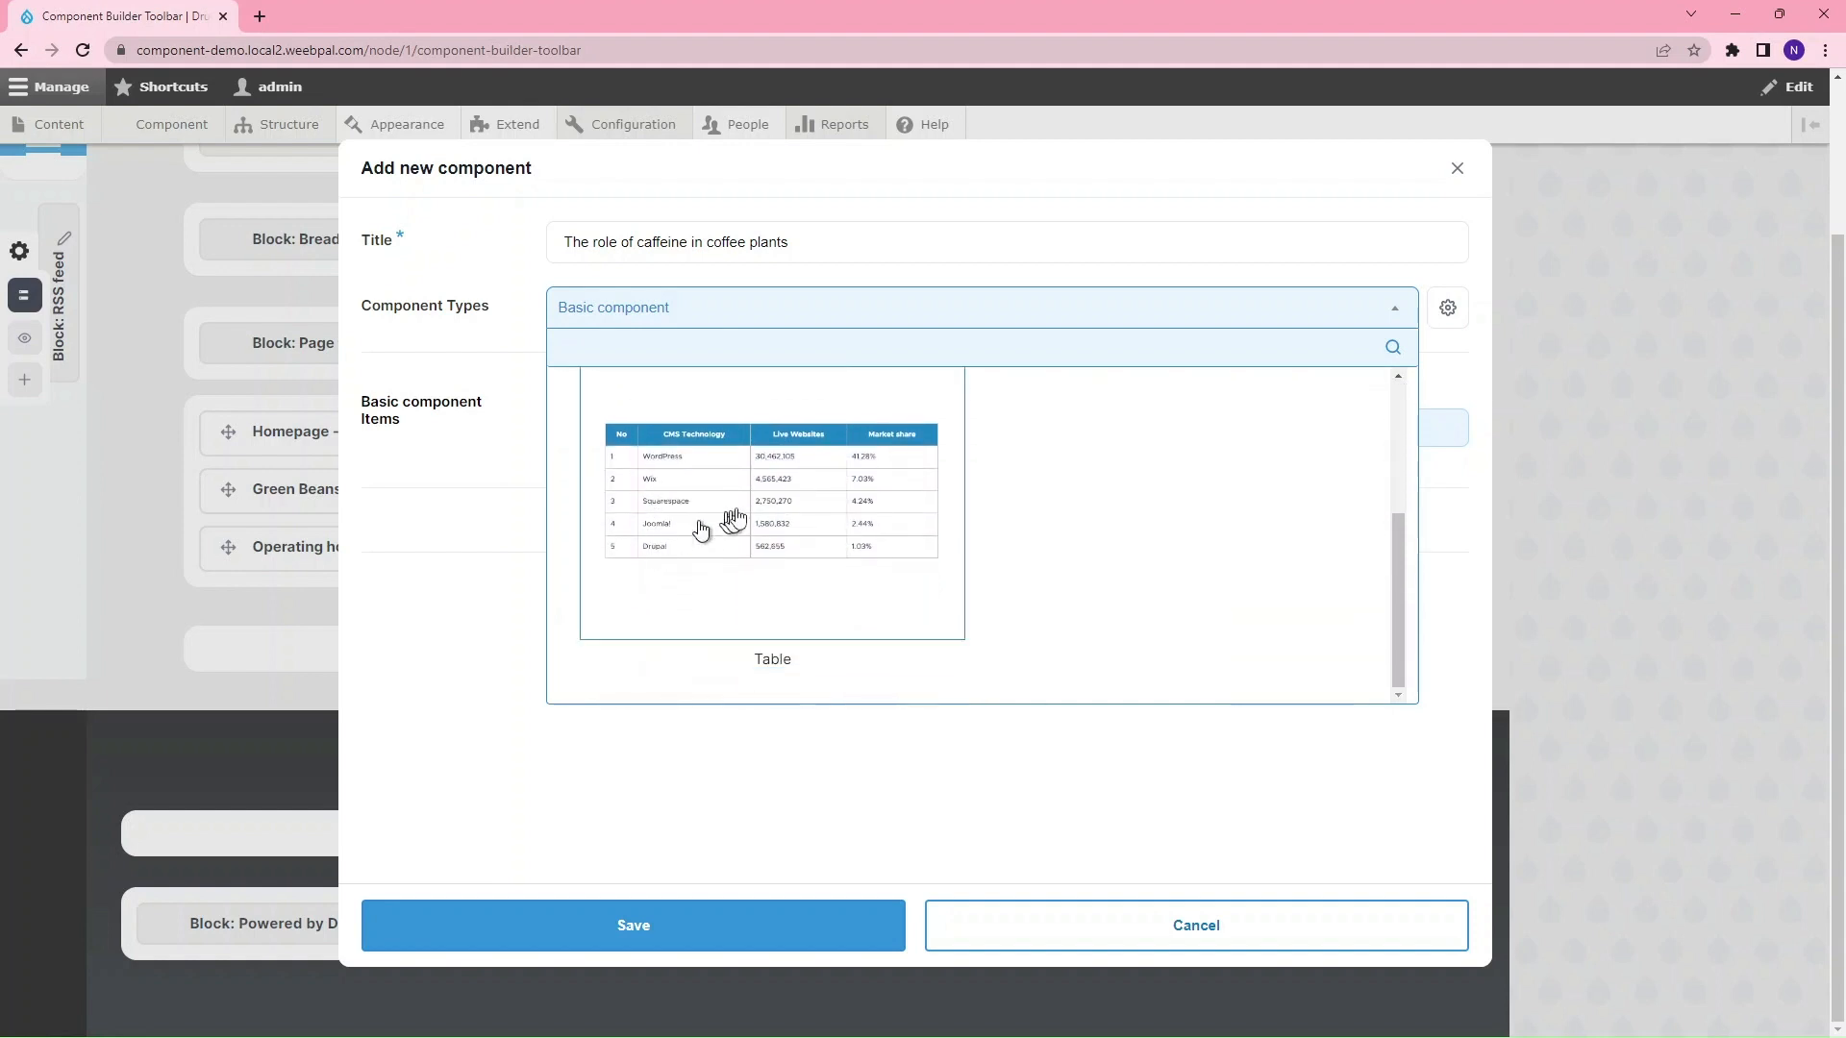
{"action": "left_click", "coordinate": [745, 512]}
{"action": "left_click", "coordinate": [609, 928]}
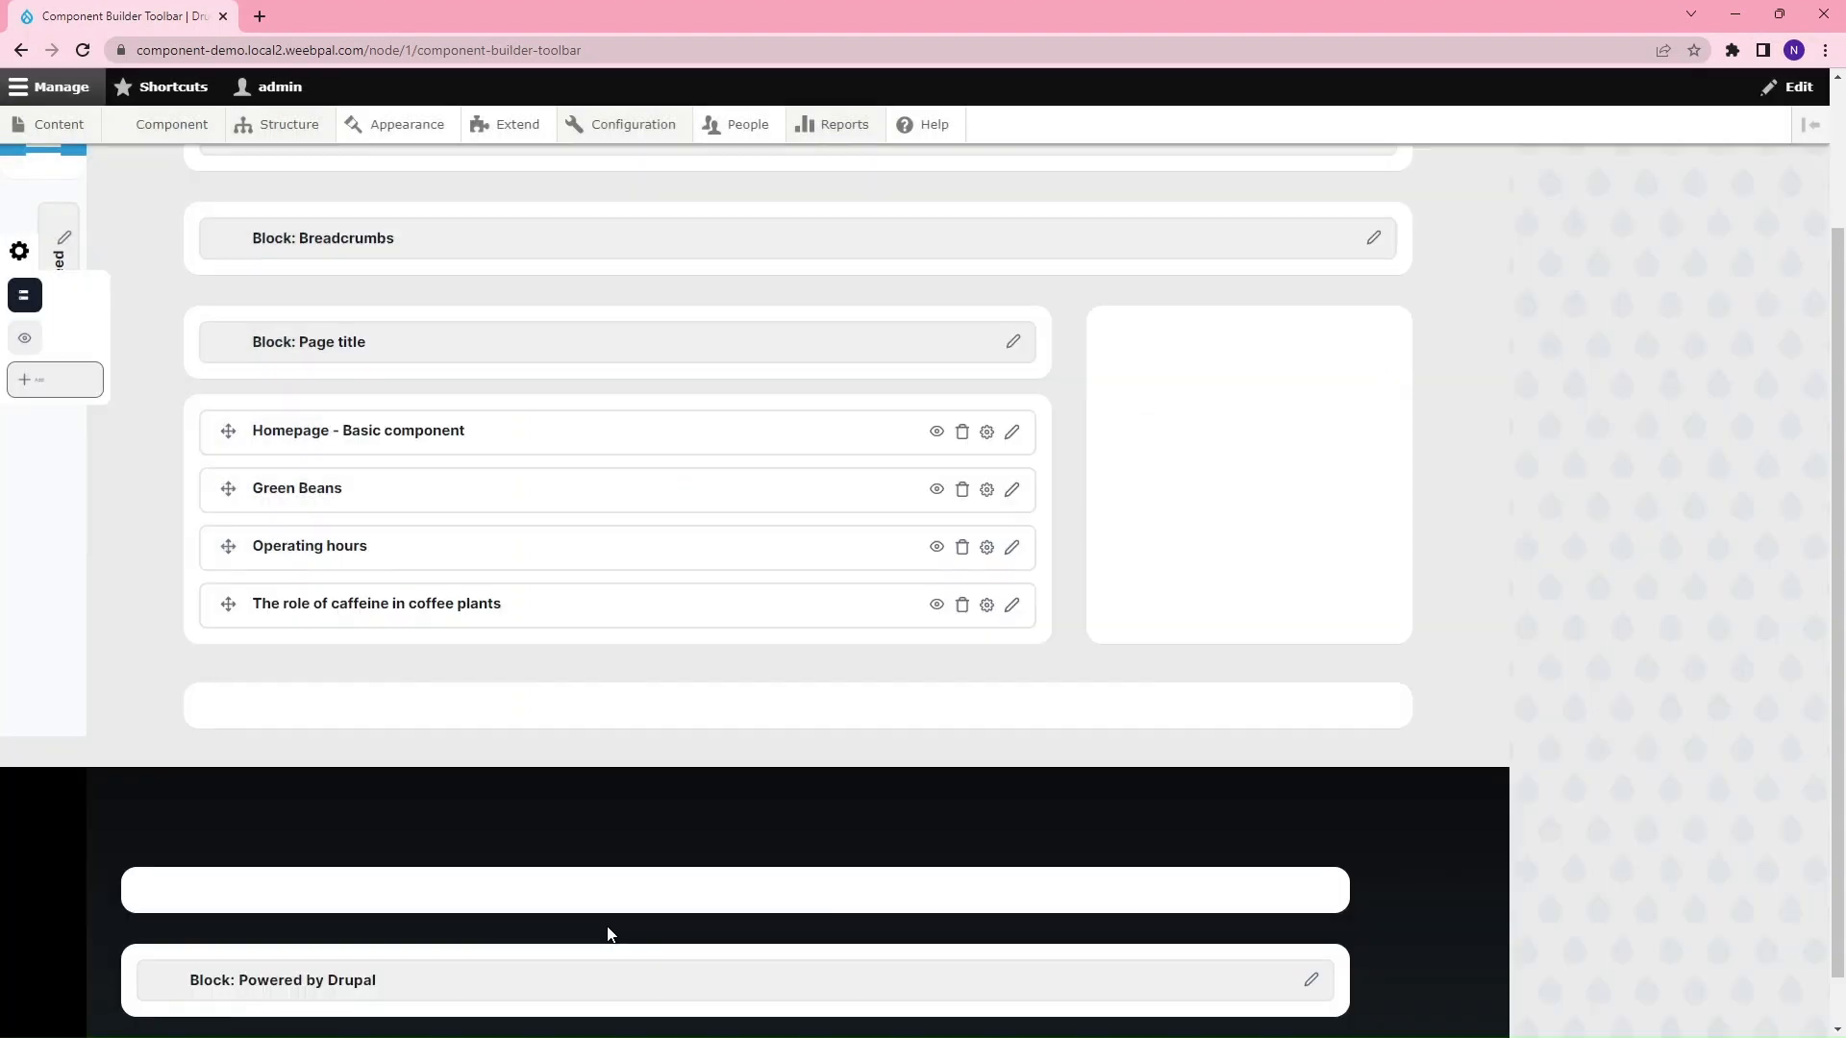
Step: Add a Quote component titled "Homepage - Quote", save it, and check the resulting page in normal view
{"action": "left_click", "coordinate": [29, 385]}
{"action": "left_click", "coordinate": [642, 310]}
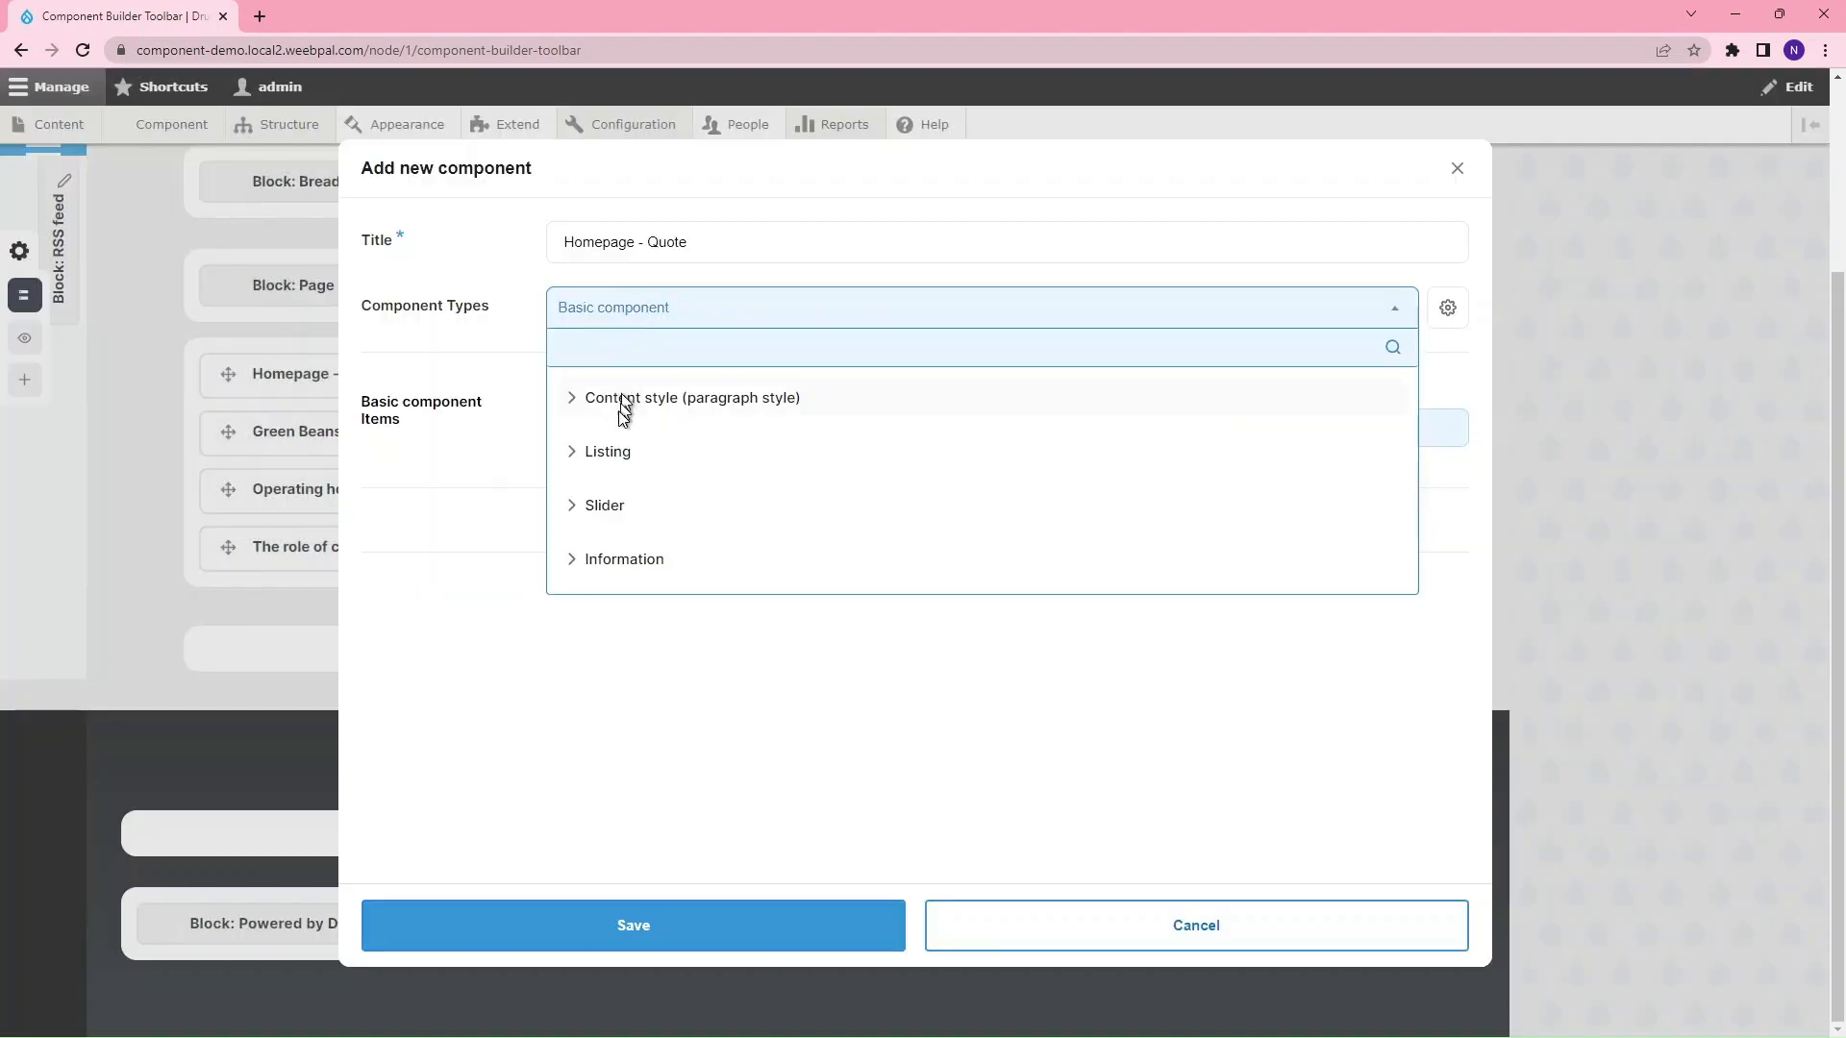
{"action": "left_click", "coordinate": [615, 452]}
{"action": "scroll", "coordinate": [614, 446], "scroll_direction": "down", "scroll_amount": 1}
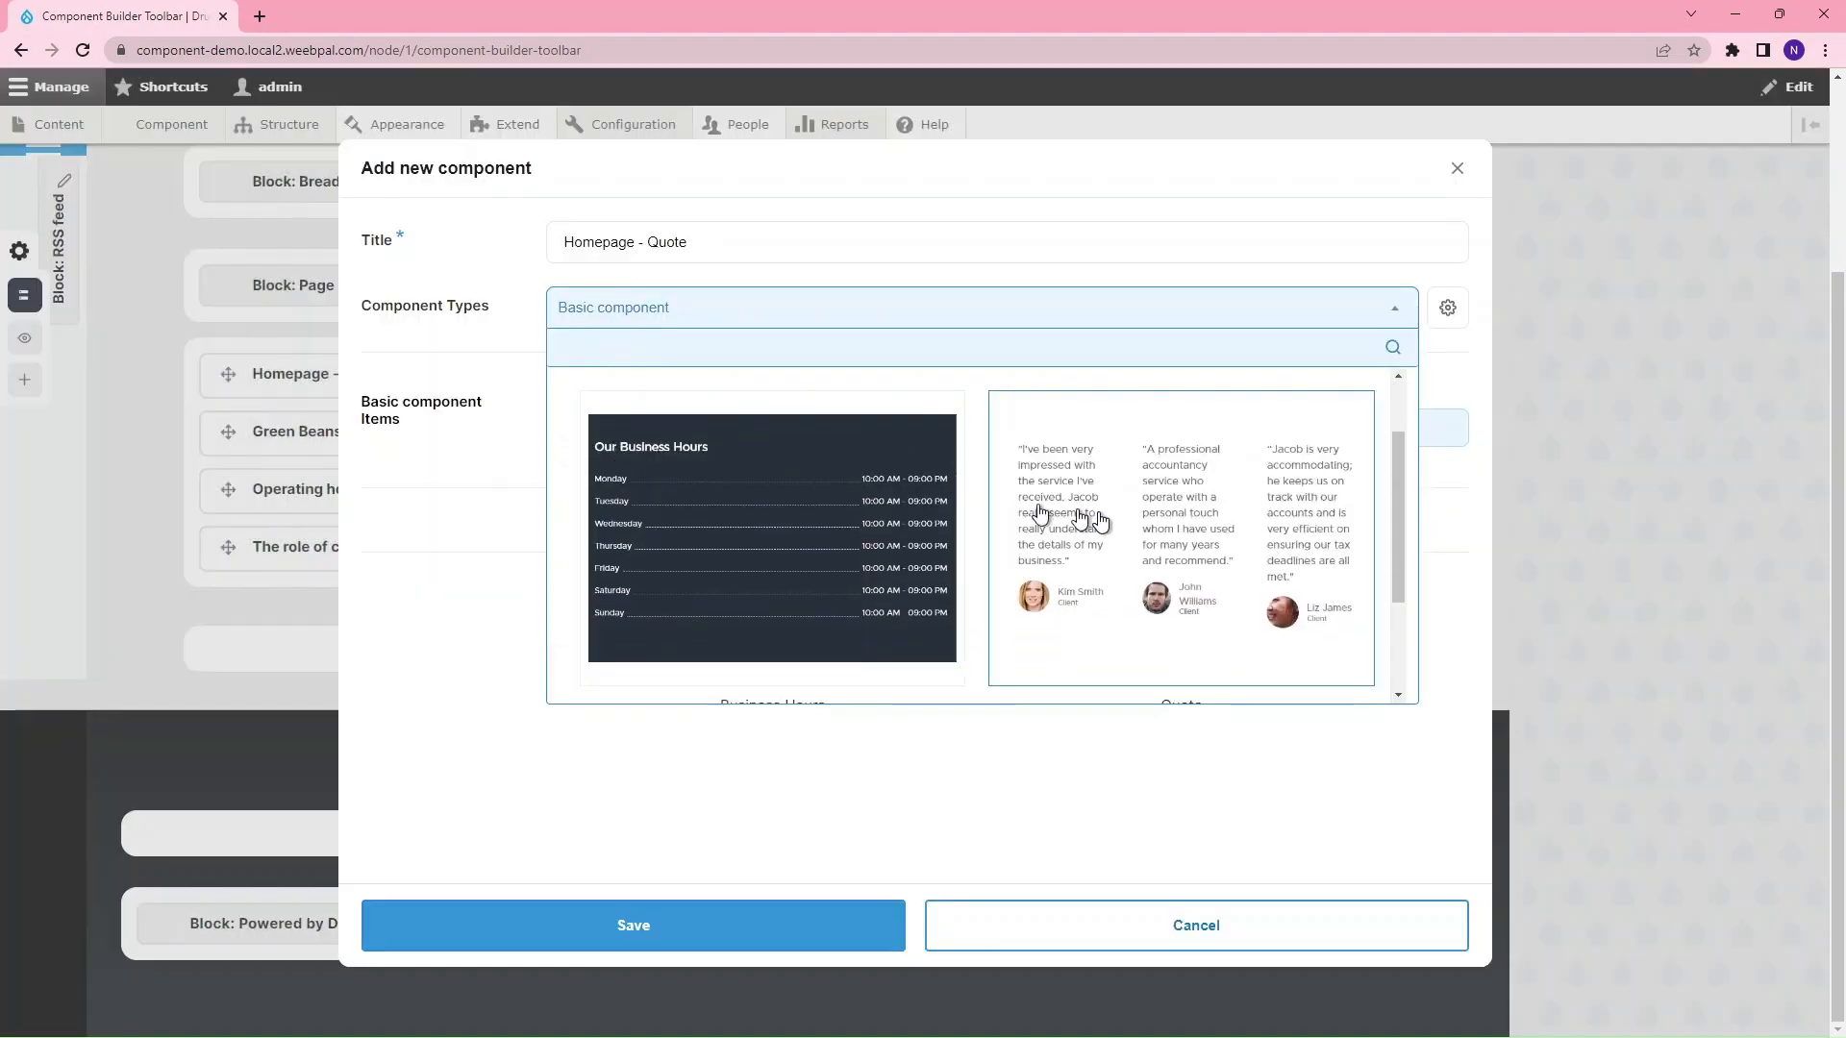
{"action": "left_click", "coordinate": [1152, 529]}
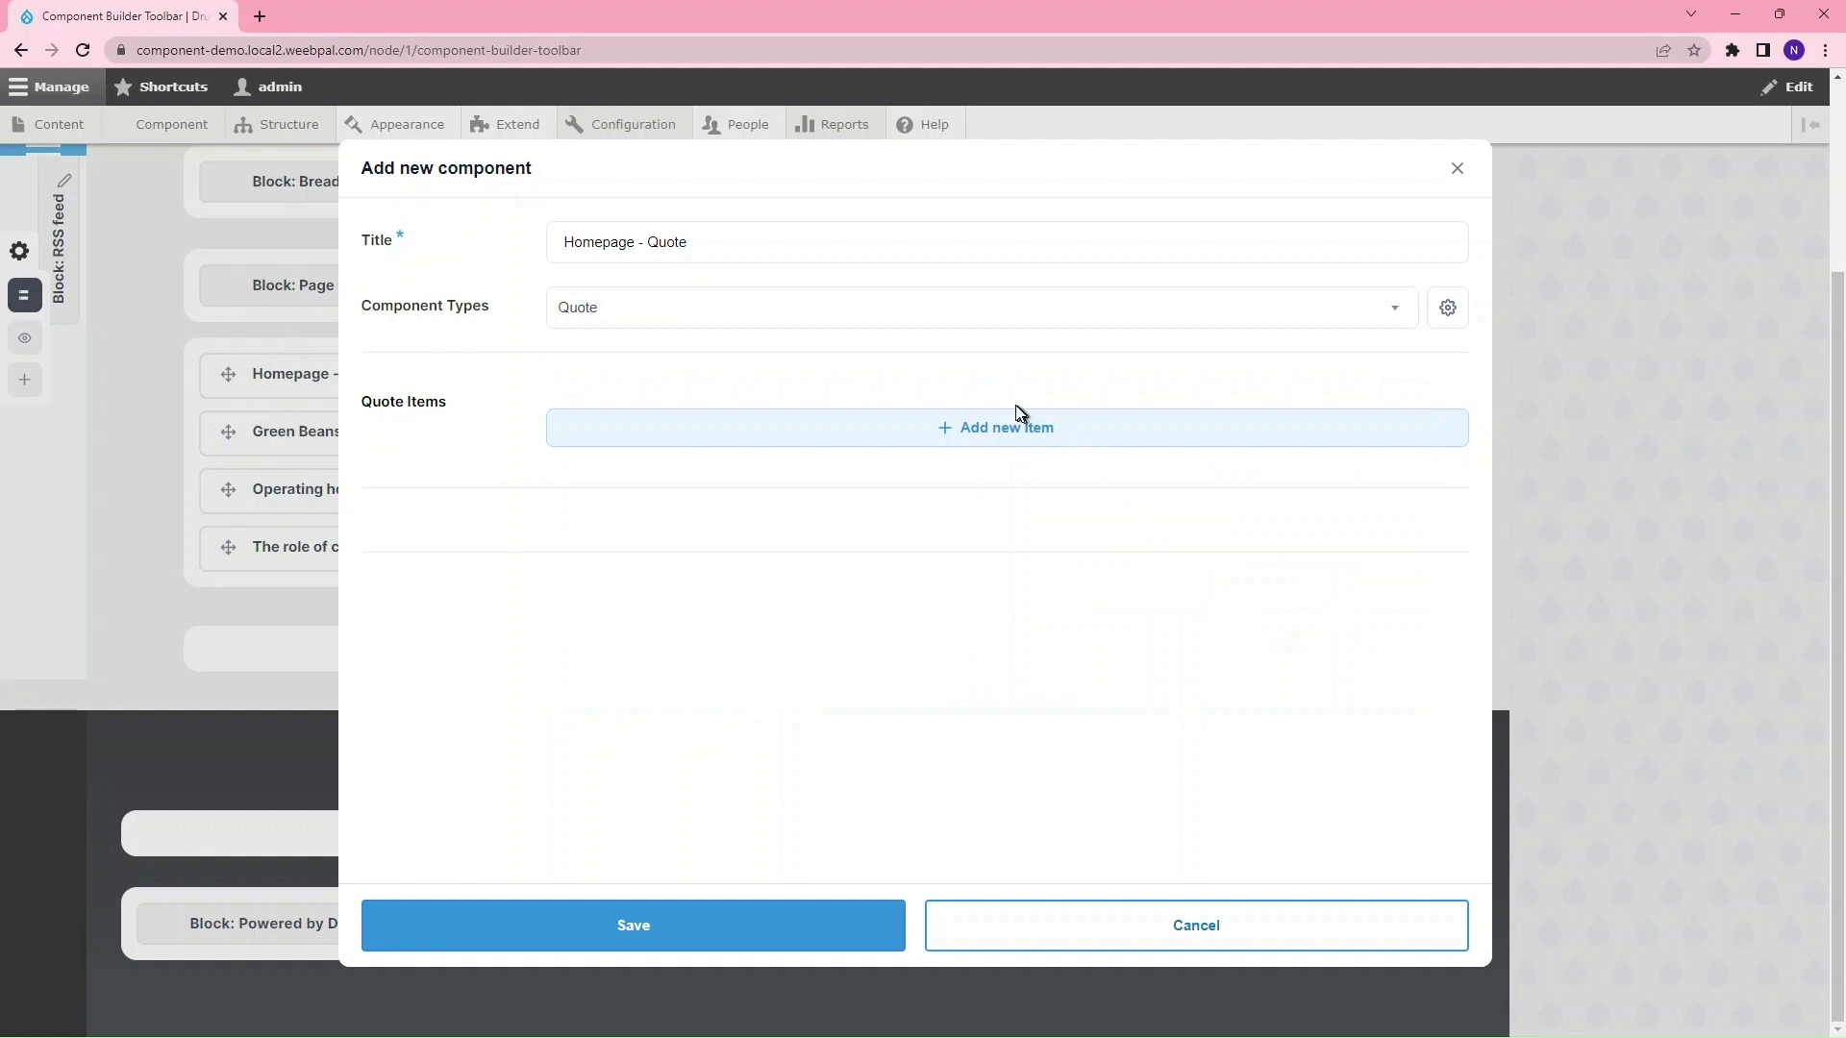
{"action": "left_click", "coordinate": [560, 929]}
{"action": "scroll", "coordinate": [149, 642], "scroll_direction": "up", "scroll_amount": 3}
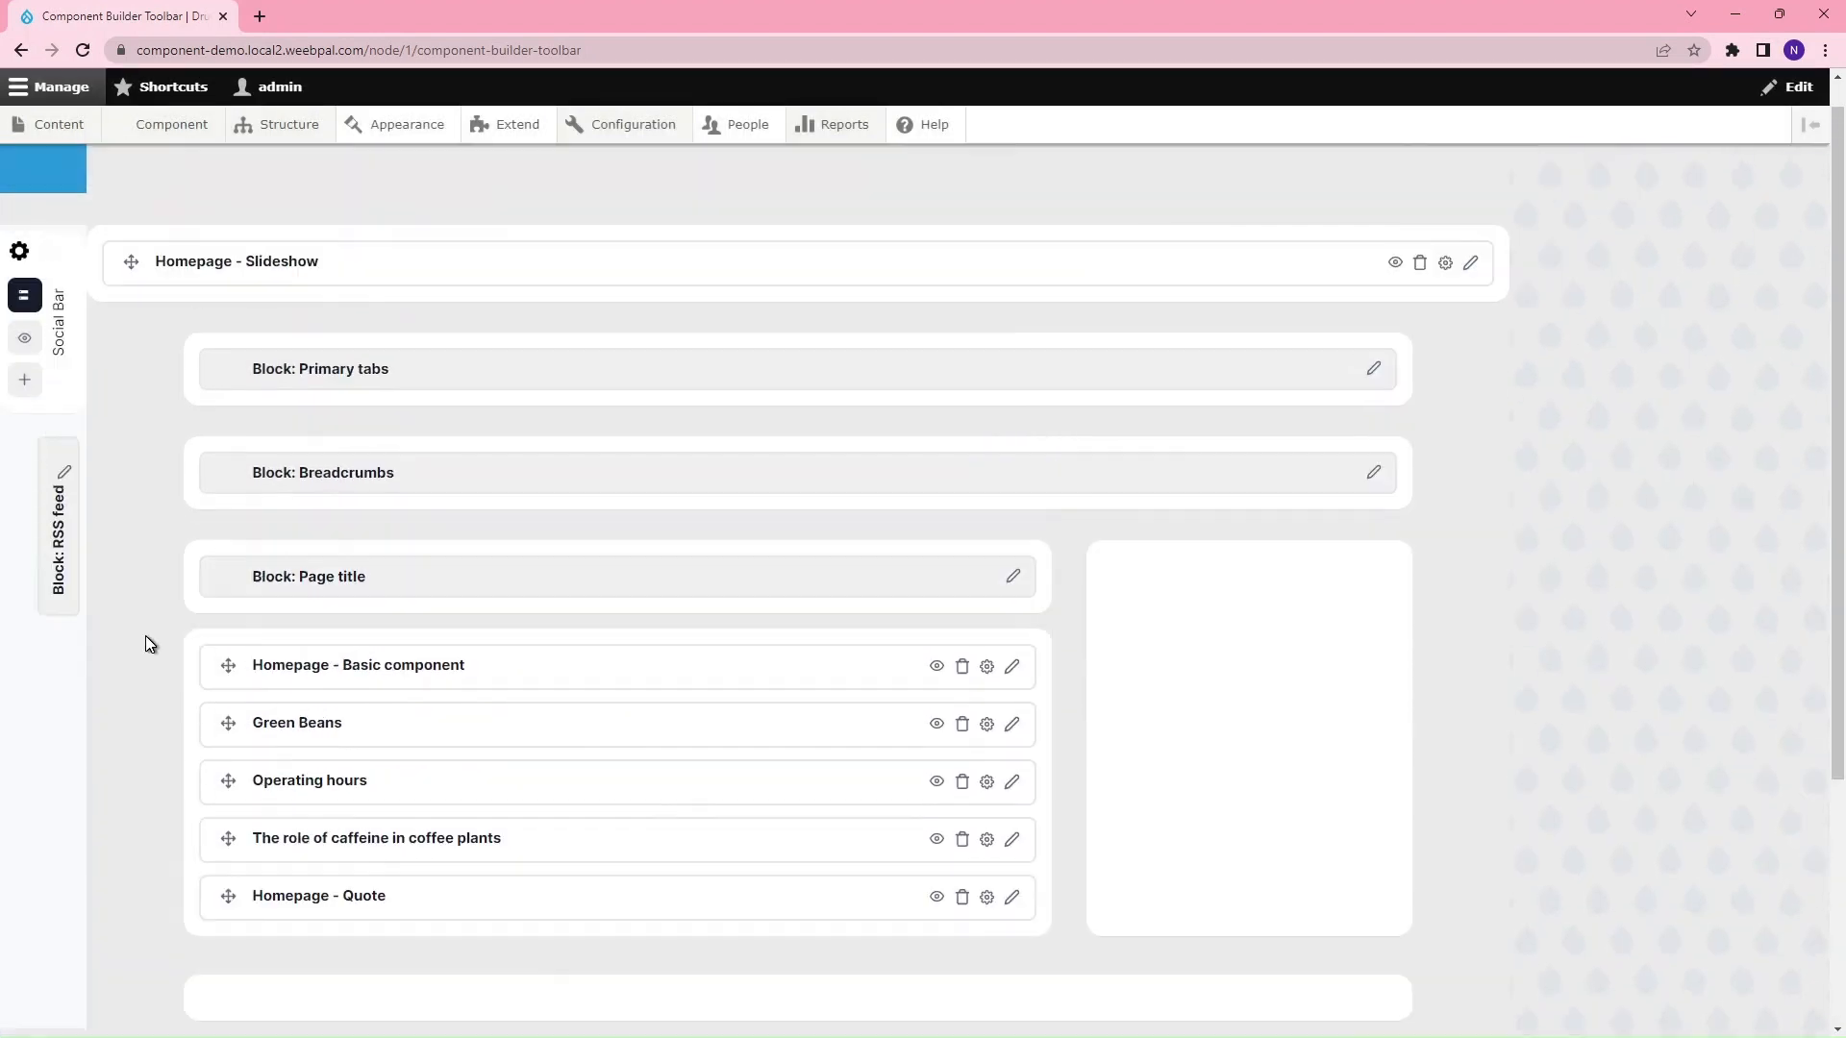
{"action": "scroll", "coordinate": [146, 637], "scroll_direction": "up", "scroll_amount": 1}
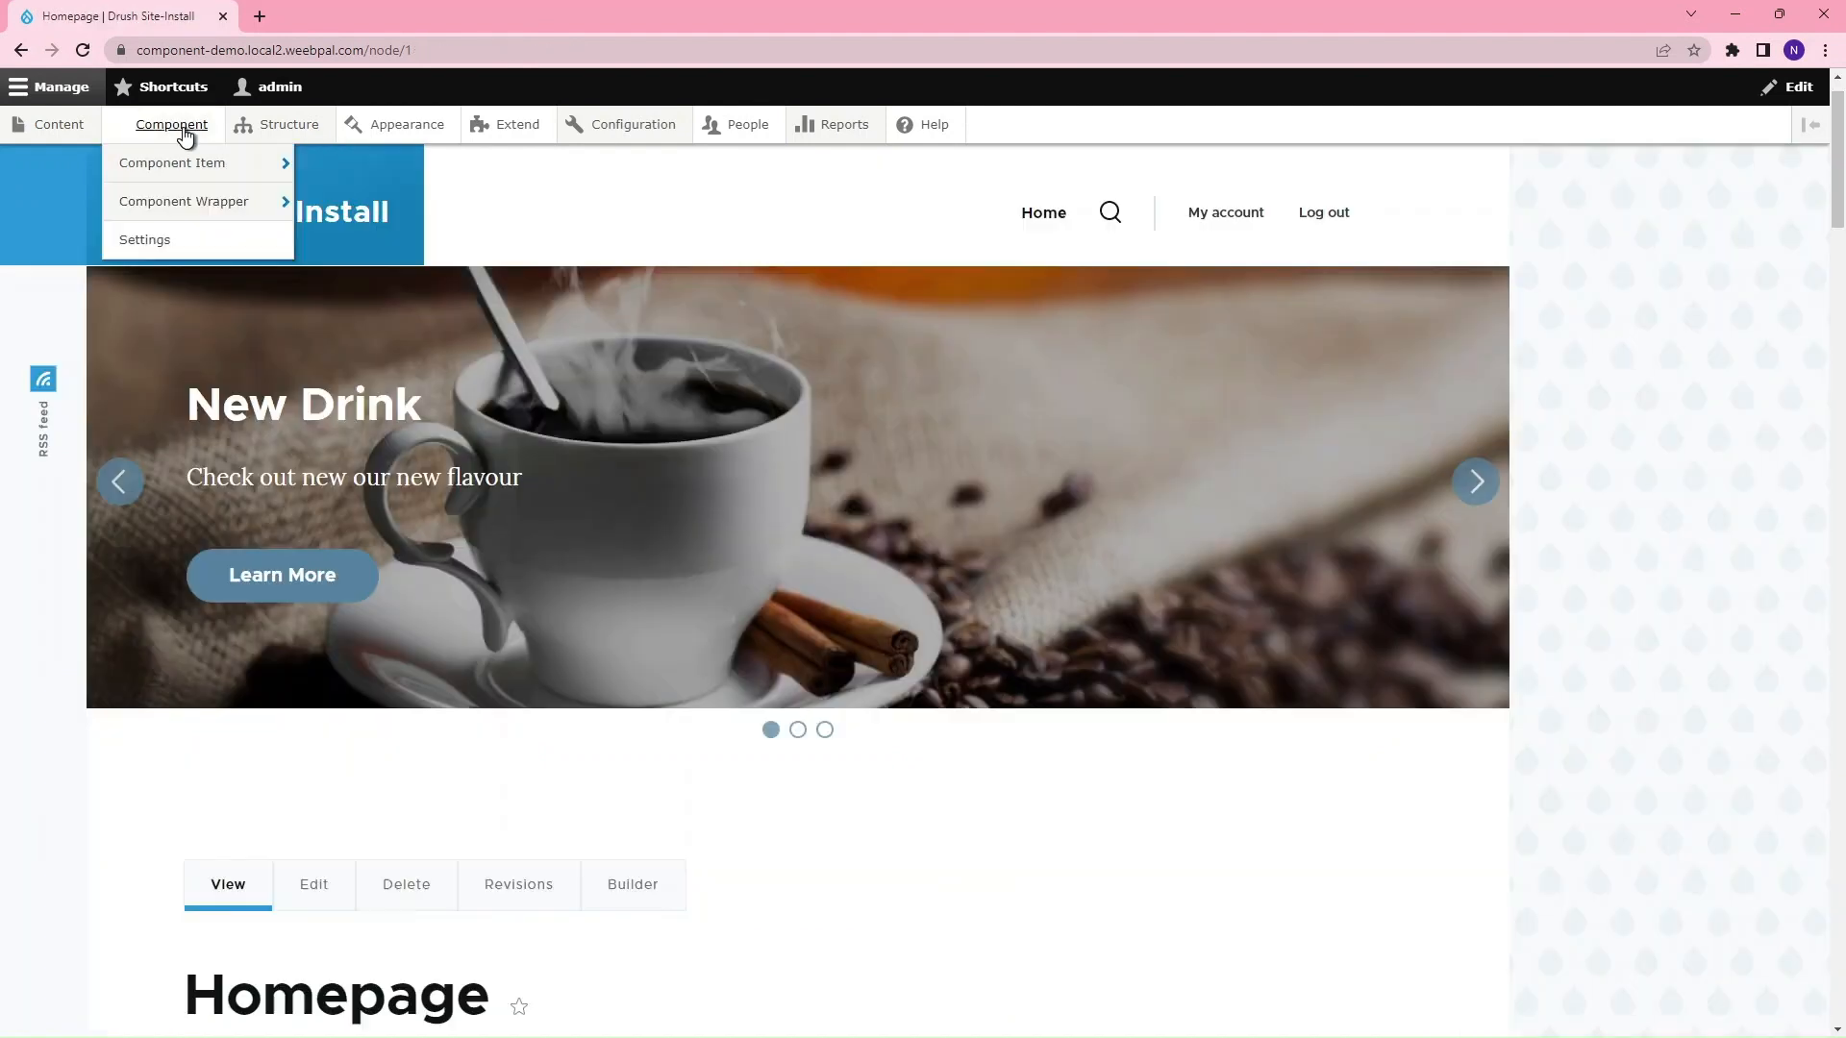
Step: Open the component settings, expand all component type groups, and try to enable the Map Simple component type
{"action": "left_click", "coordinate": [152, 240]}
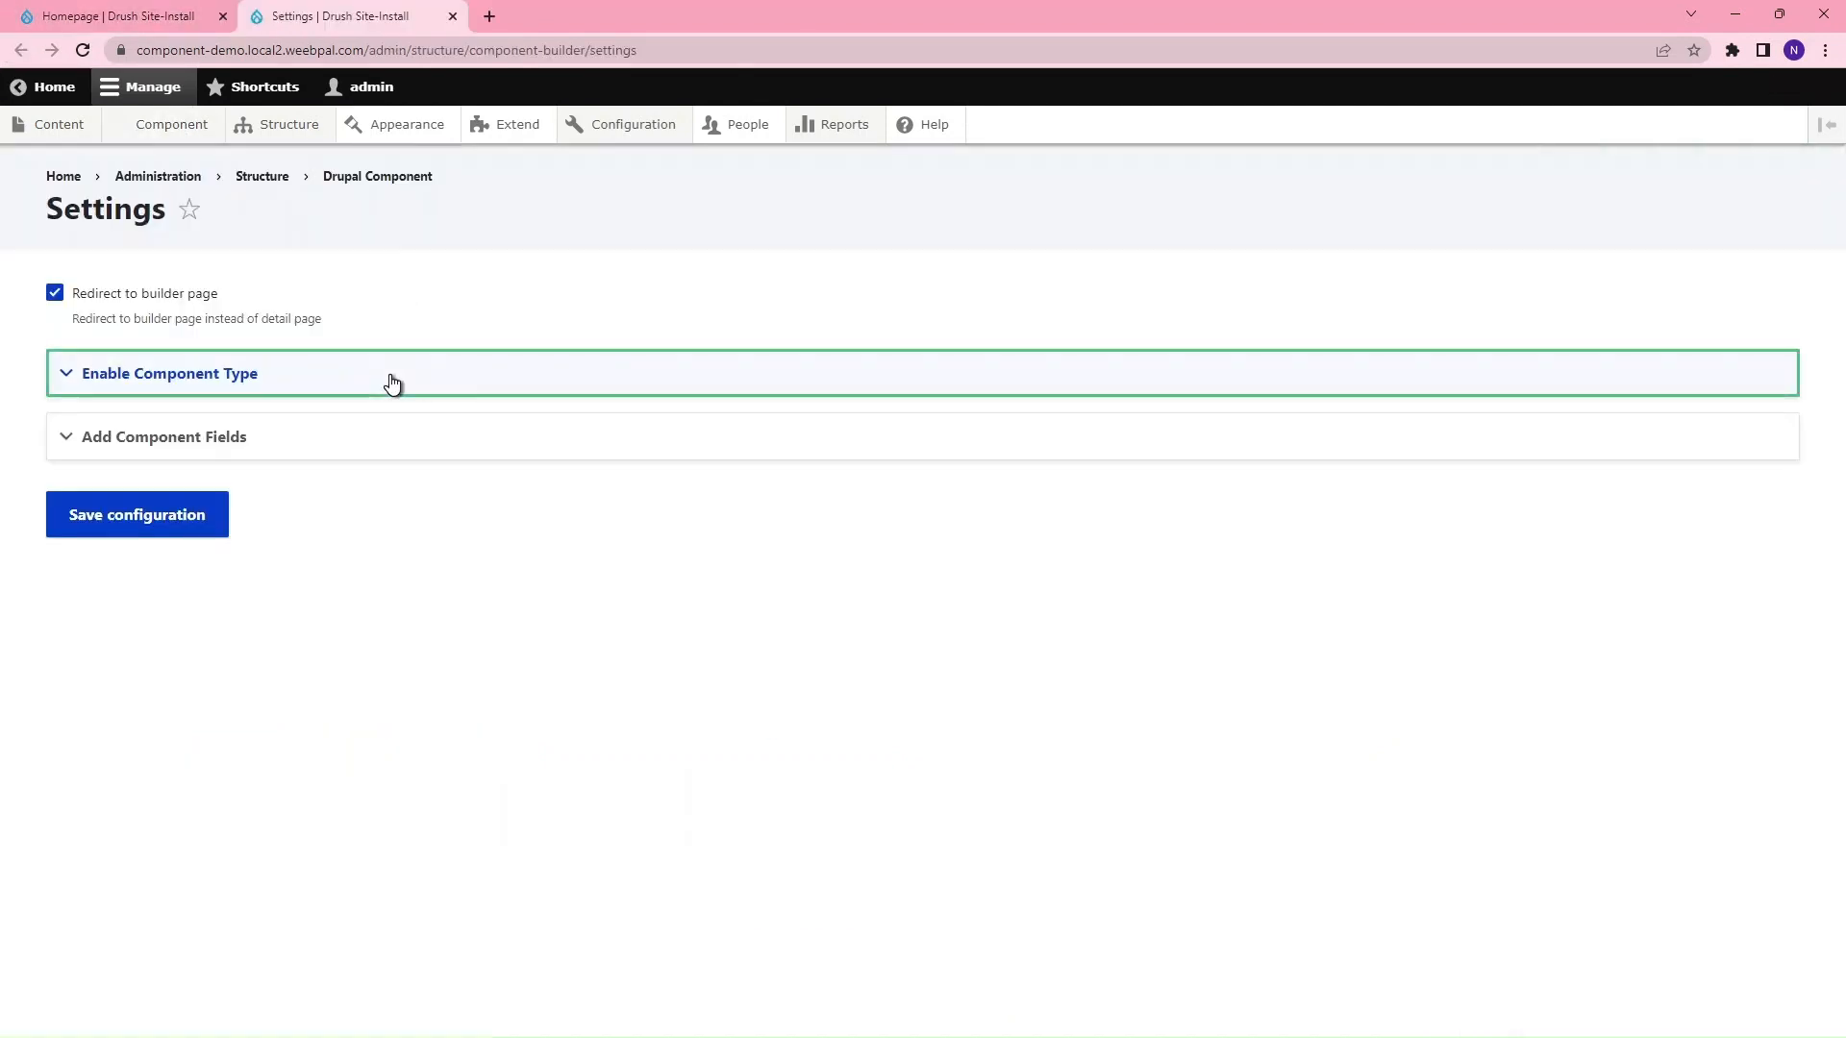
{"action": "left_click", "coordinate": [393, 382]}
{"action": "left_click", "coordinate": [1606, 437]}
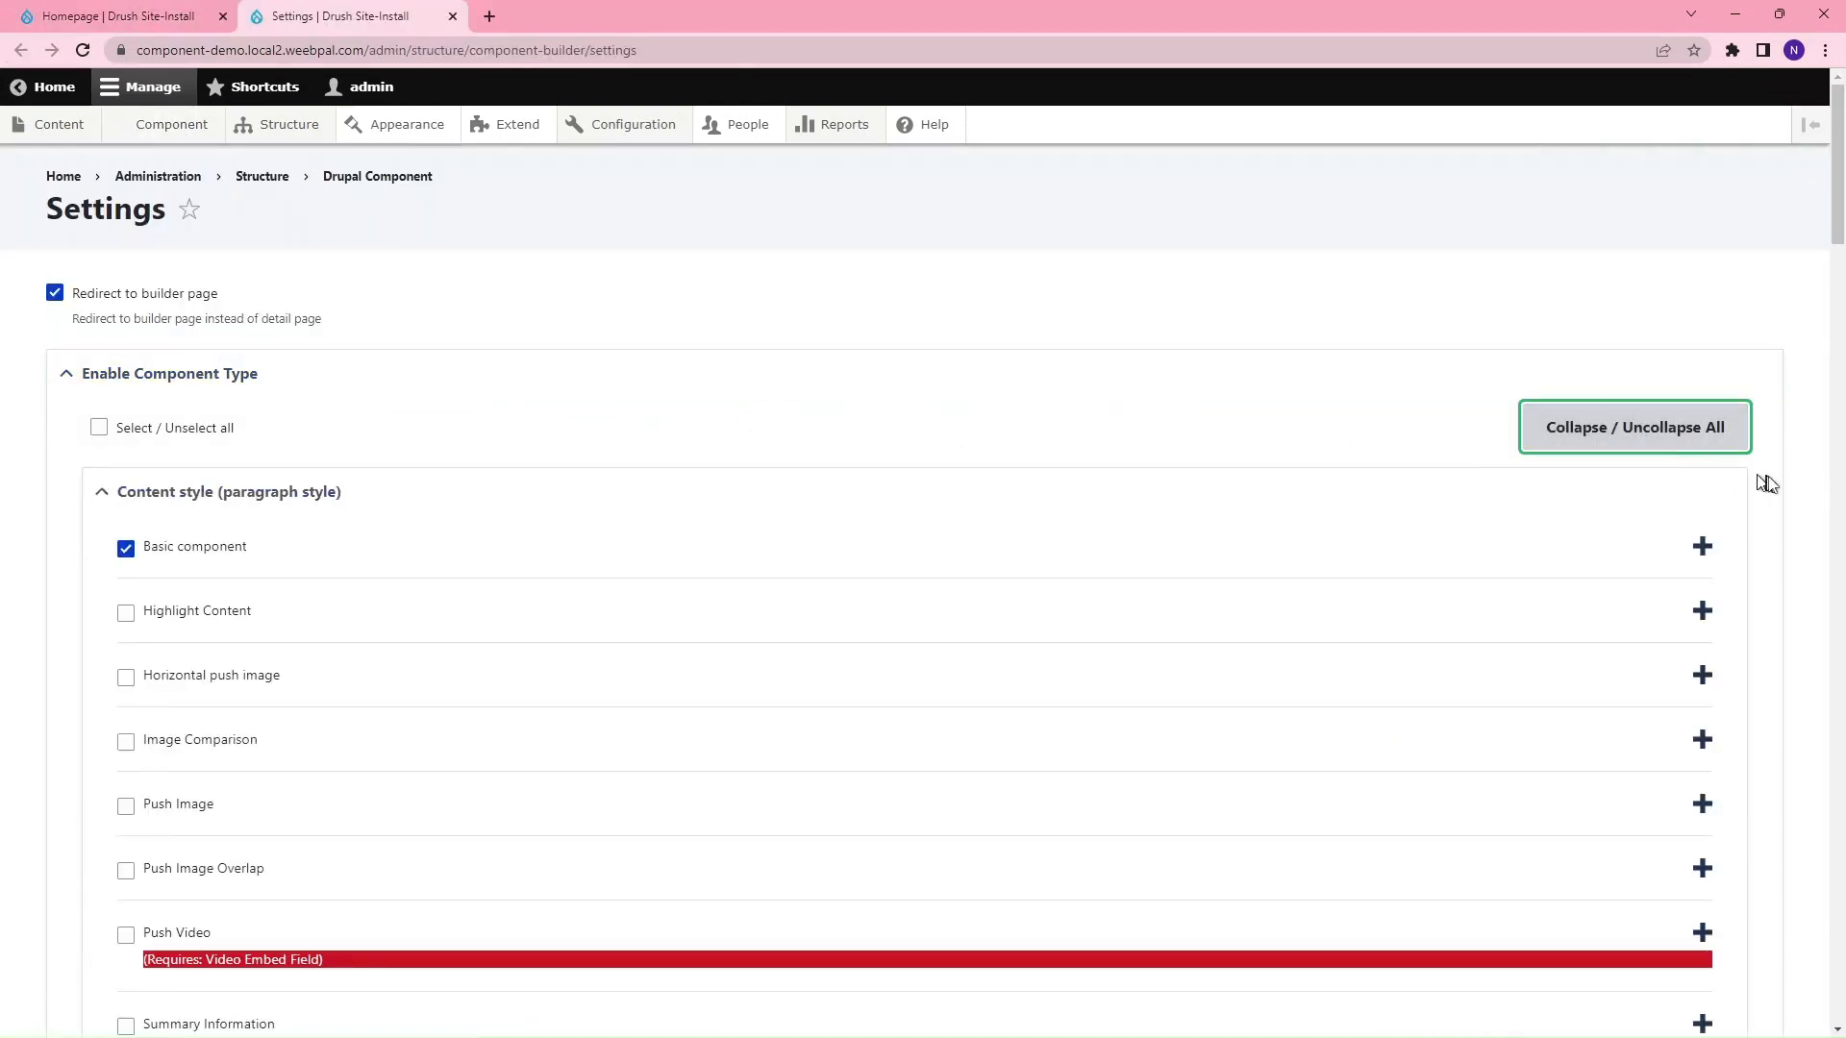
{"action": "scroll", "coordinate": [1806, 532], "scroll_direction": "down", "scroll_amount": 4}
{"action": "scroll", "coordinate": [1806, 531], "scroll_direction": "down", "scroll_amount": 20}
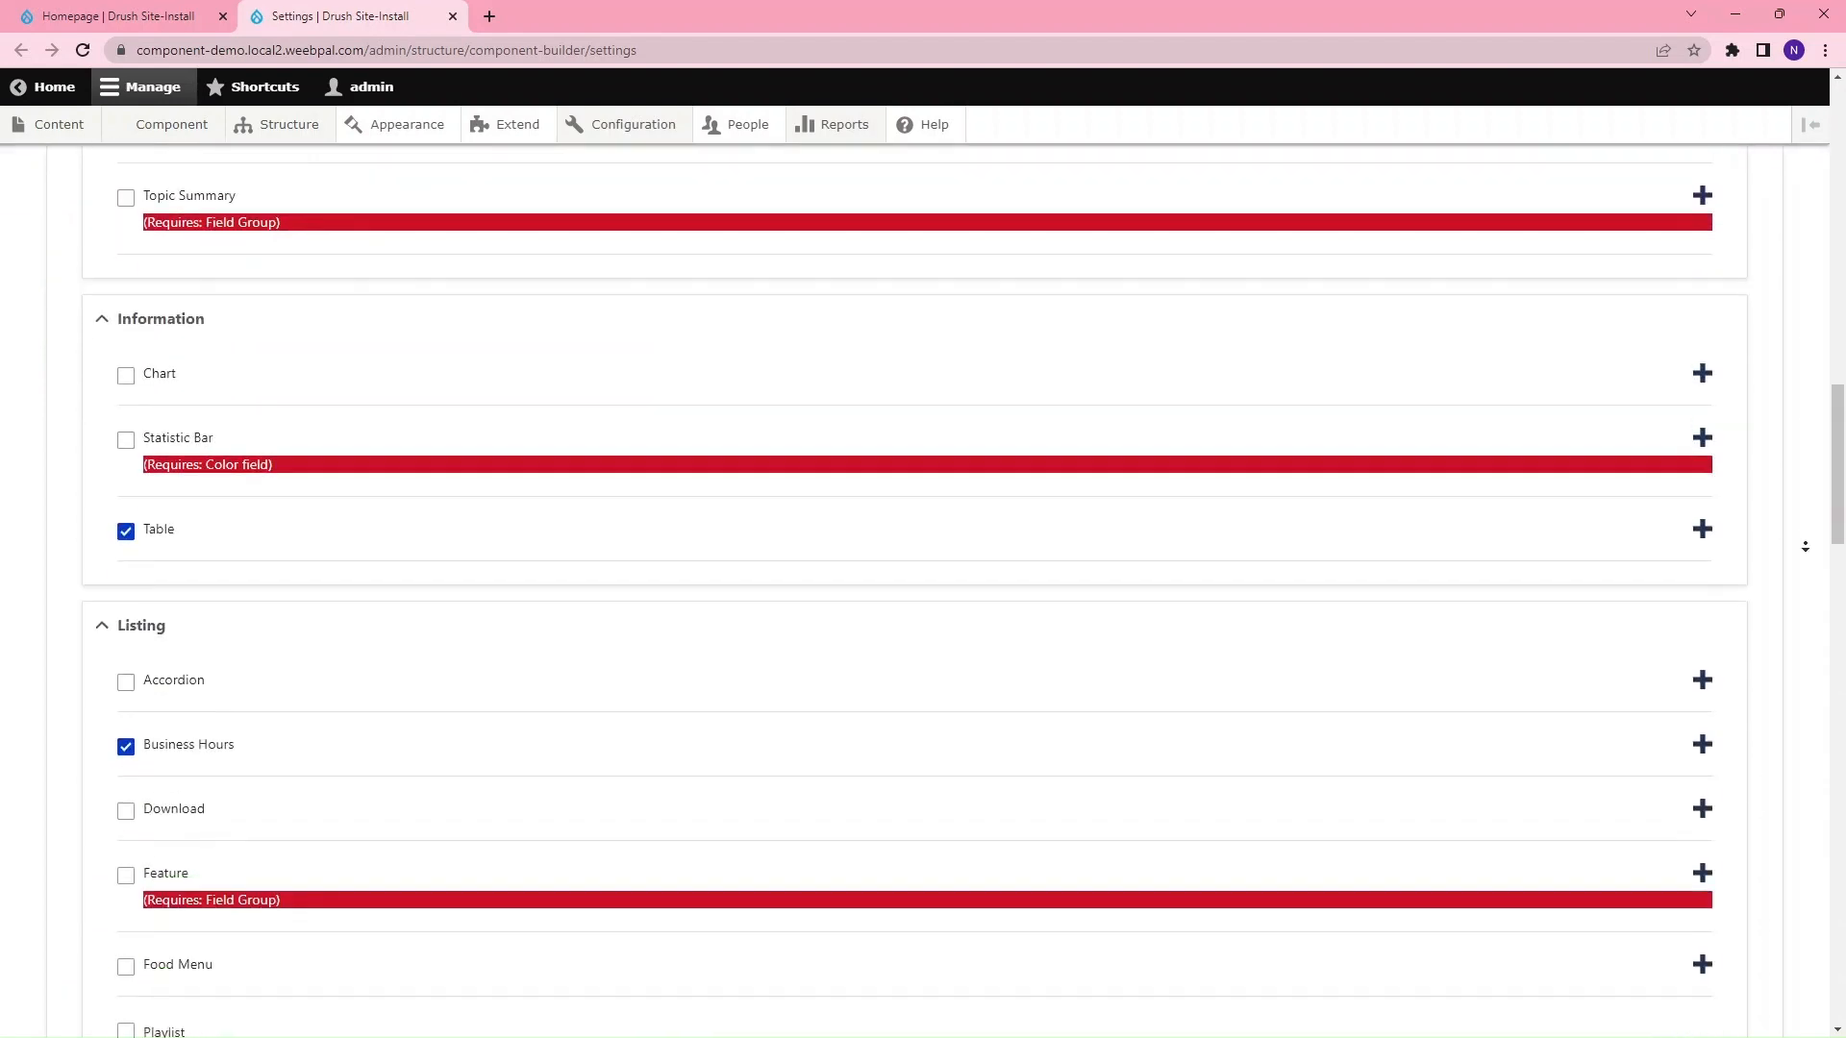
{"action": "scroll", "coordinate": [1805, 546], "scroll_direction": "down", "scroll_amount": 10}
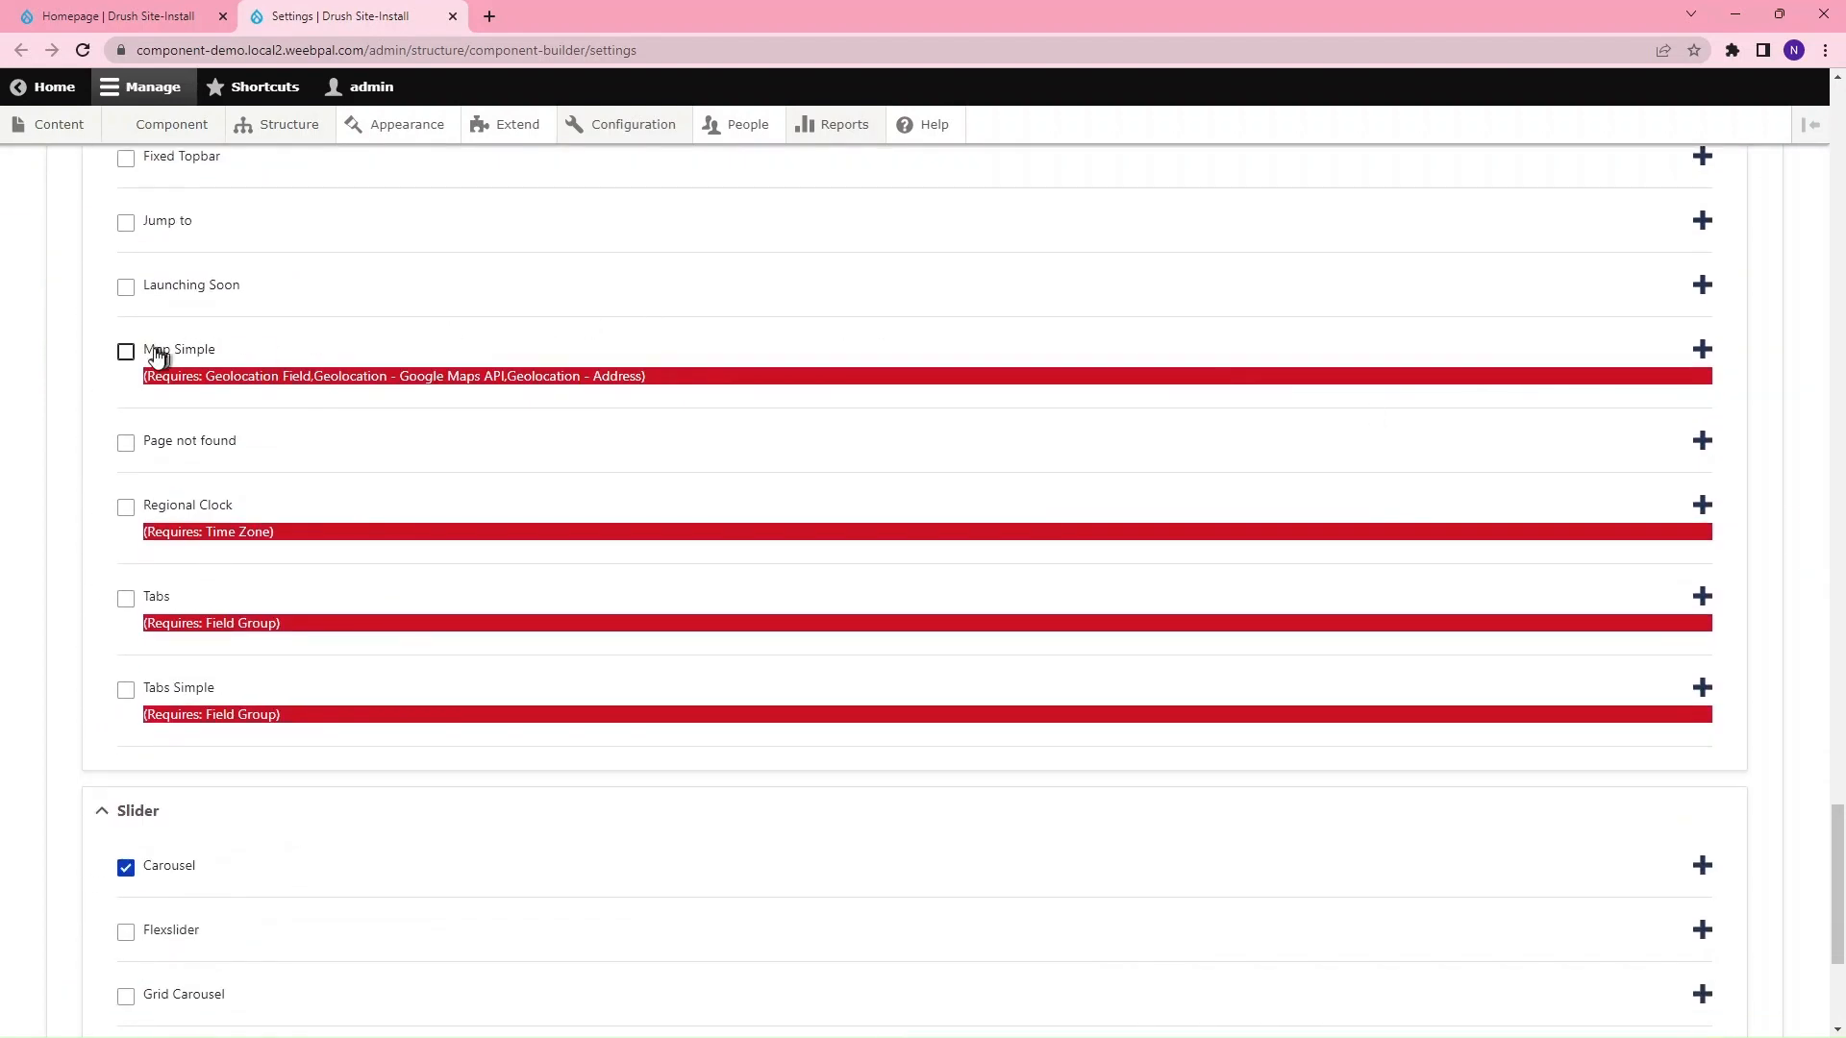
{"action": "left_click_drag", "start_coordinate": [146, 350], "coordinate": [654, 389]}
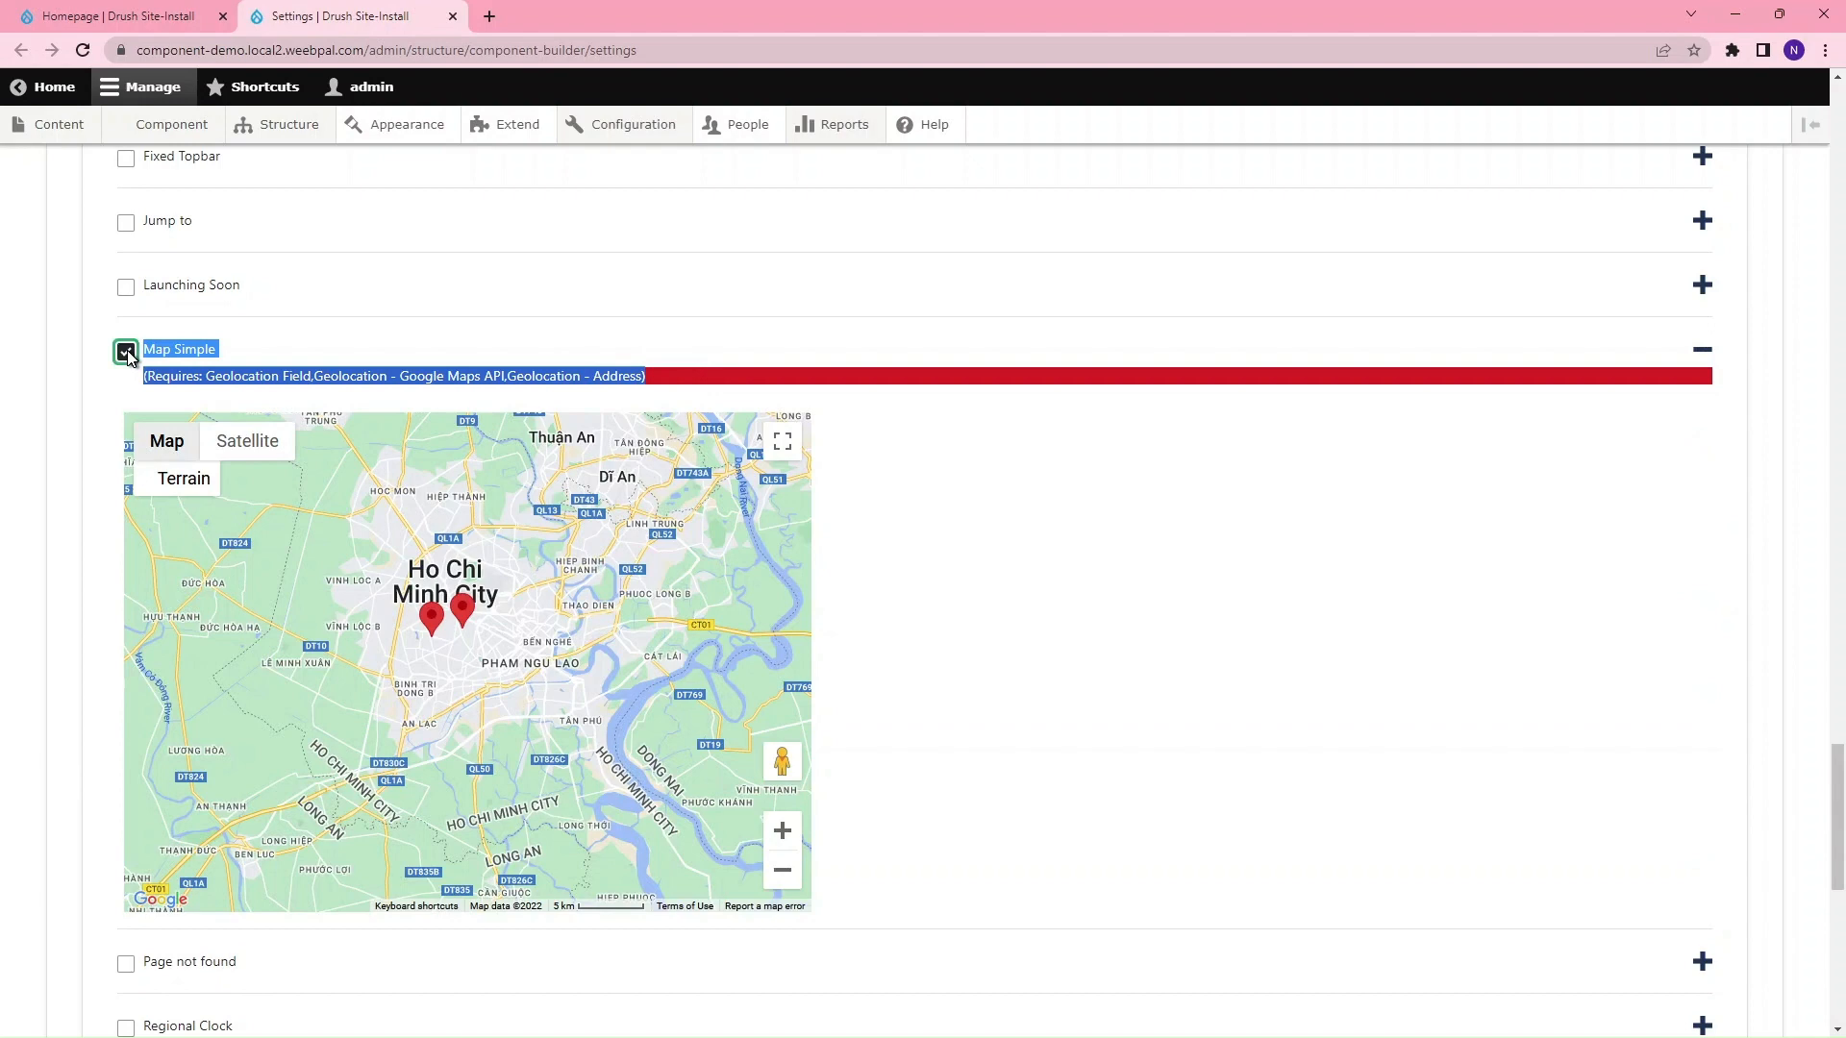
{"action": "scroll", "coordinate": [58, 576], "scroll_direction": "down", "scroll_amount": 10}
{"action": "left_click", "coordinate": [103, 914]}
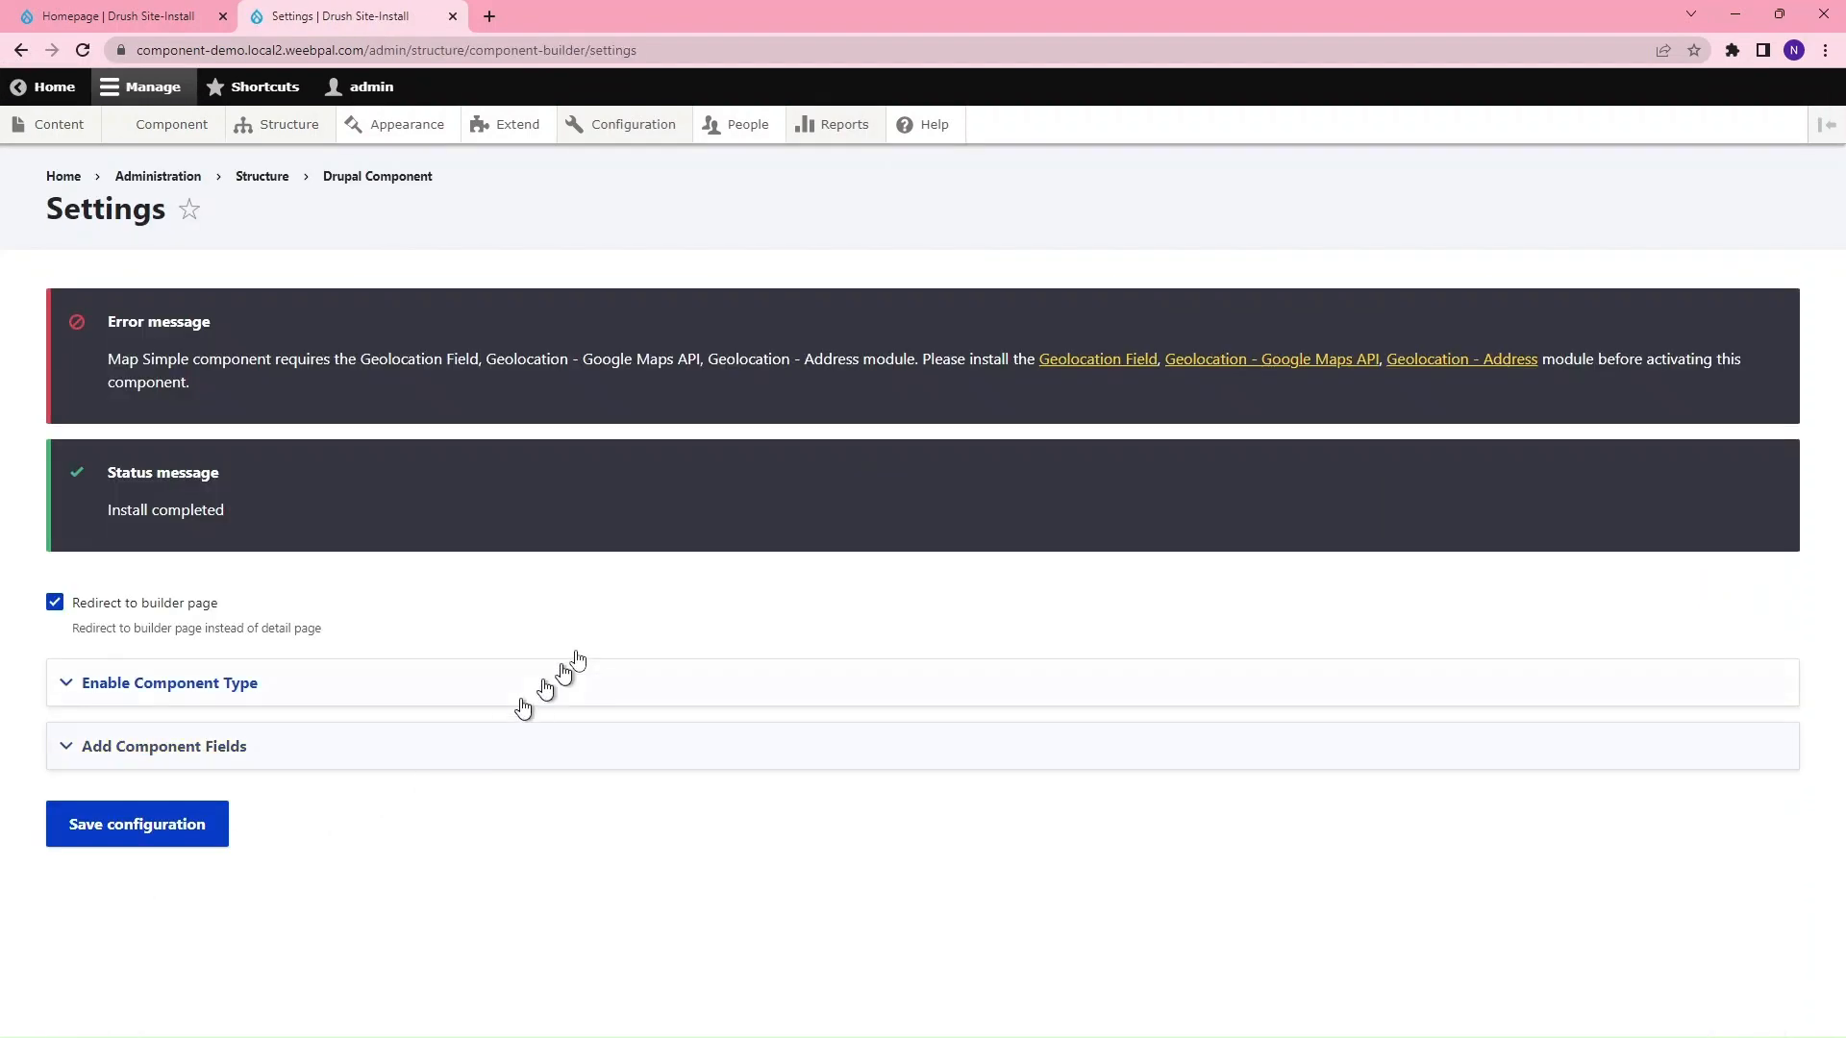
Step: Open the drupal.org project pages for the required Geolocation Field and Address modules beside the terminal
{"action": "left_click", "coordinate": [1085, 372], "text": "ctrl"}
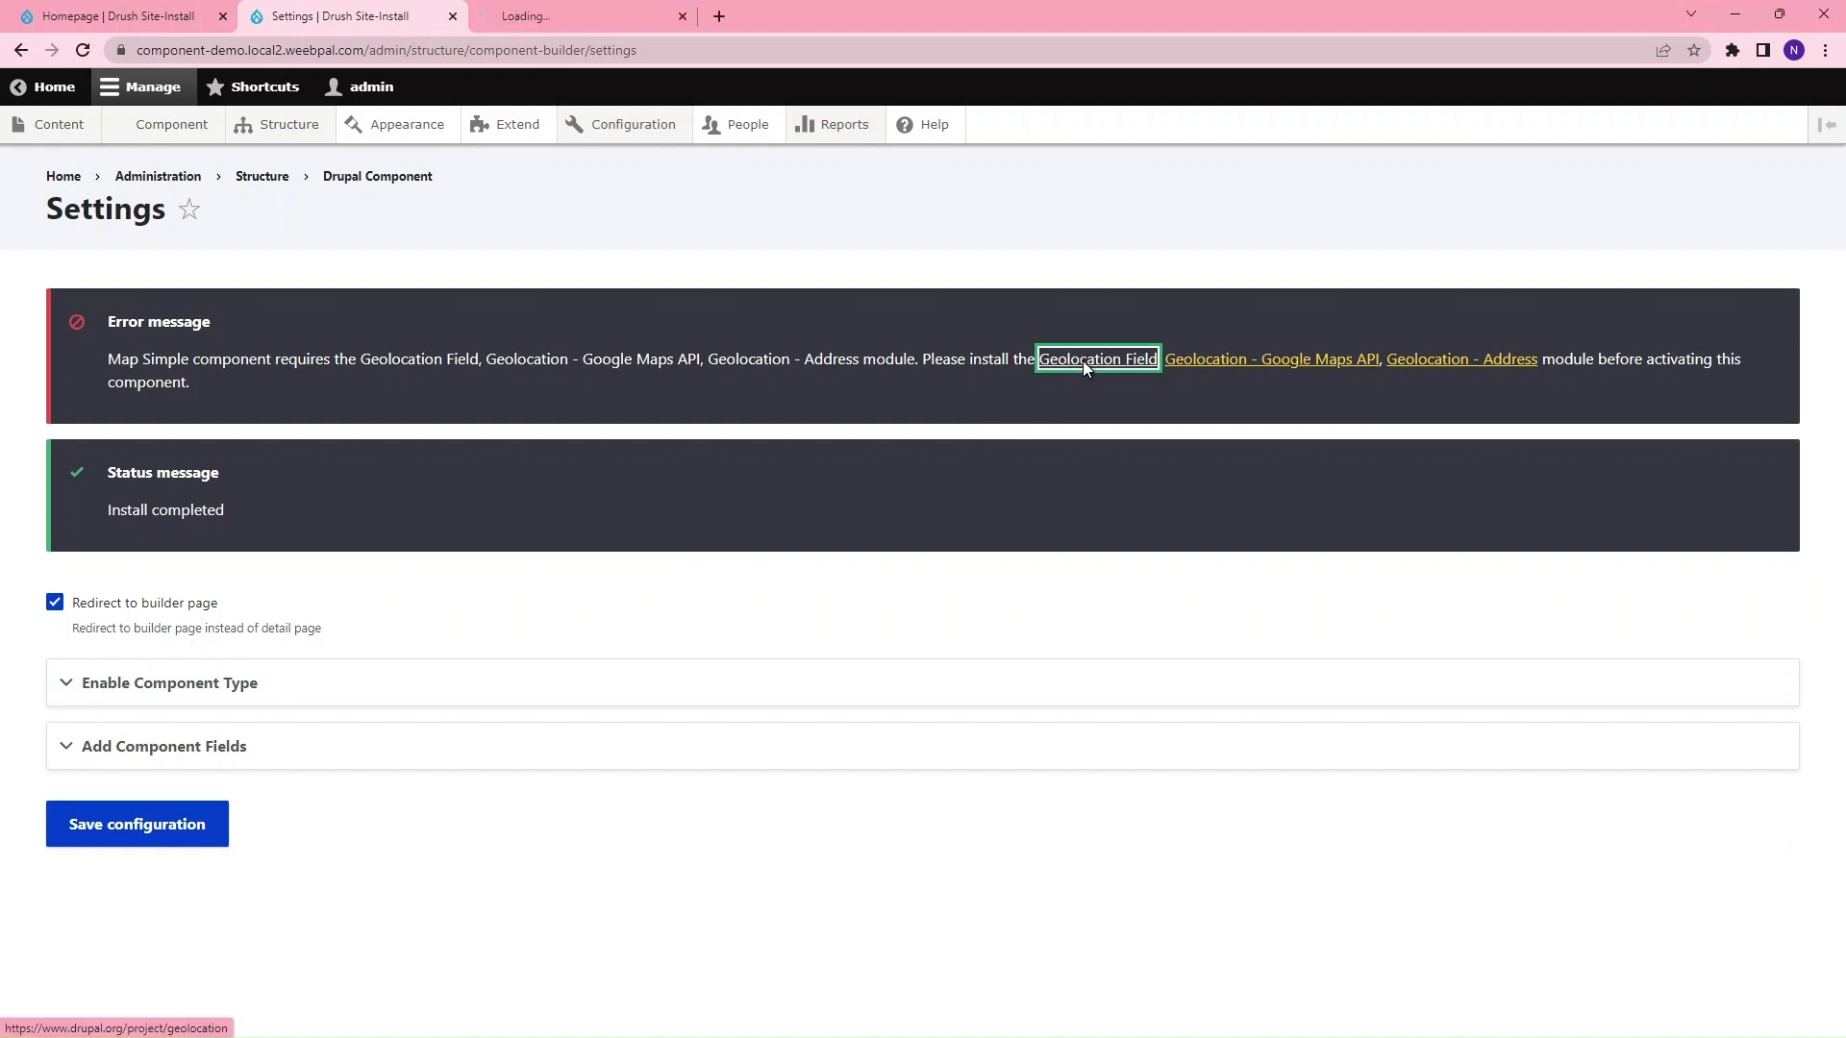
{"action": "key", "text": "ctrl+Tab"}
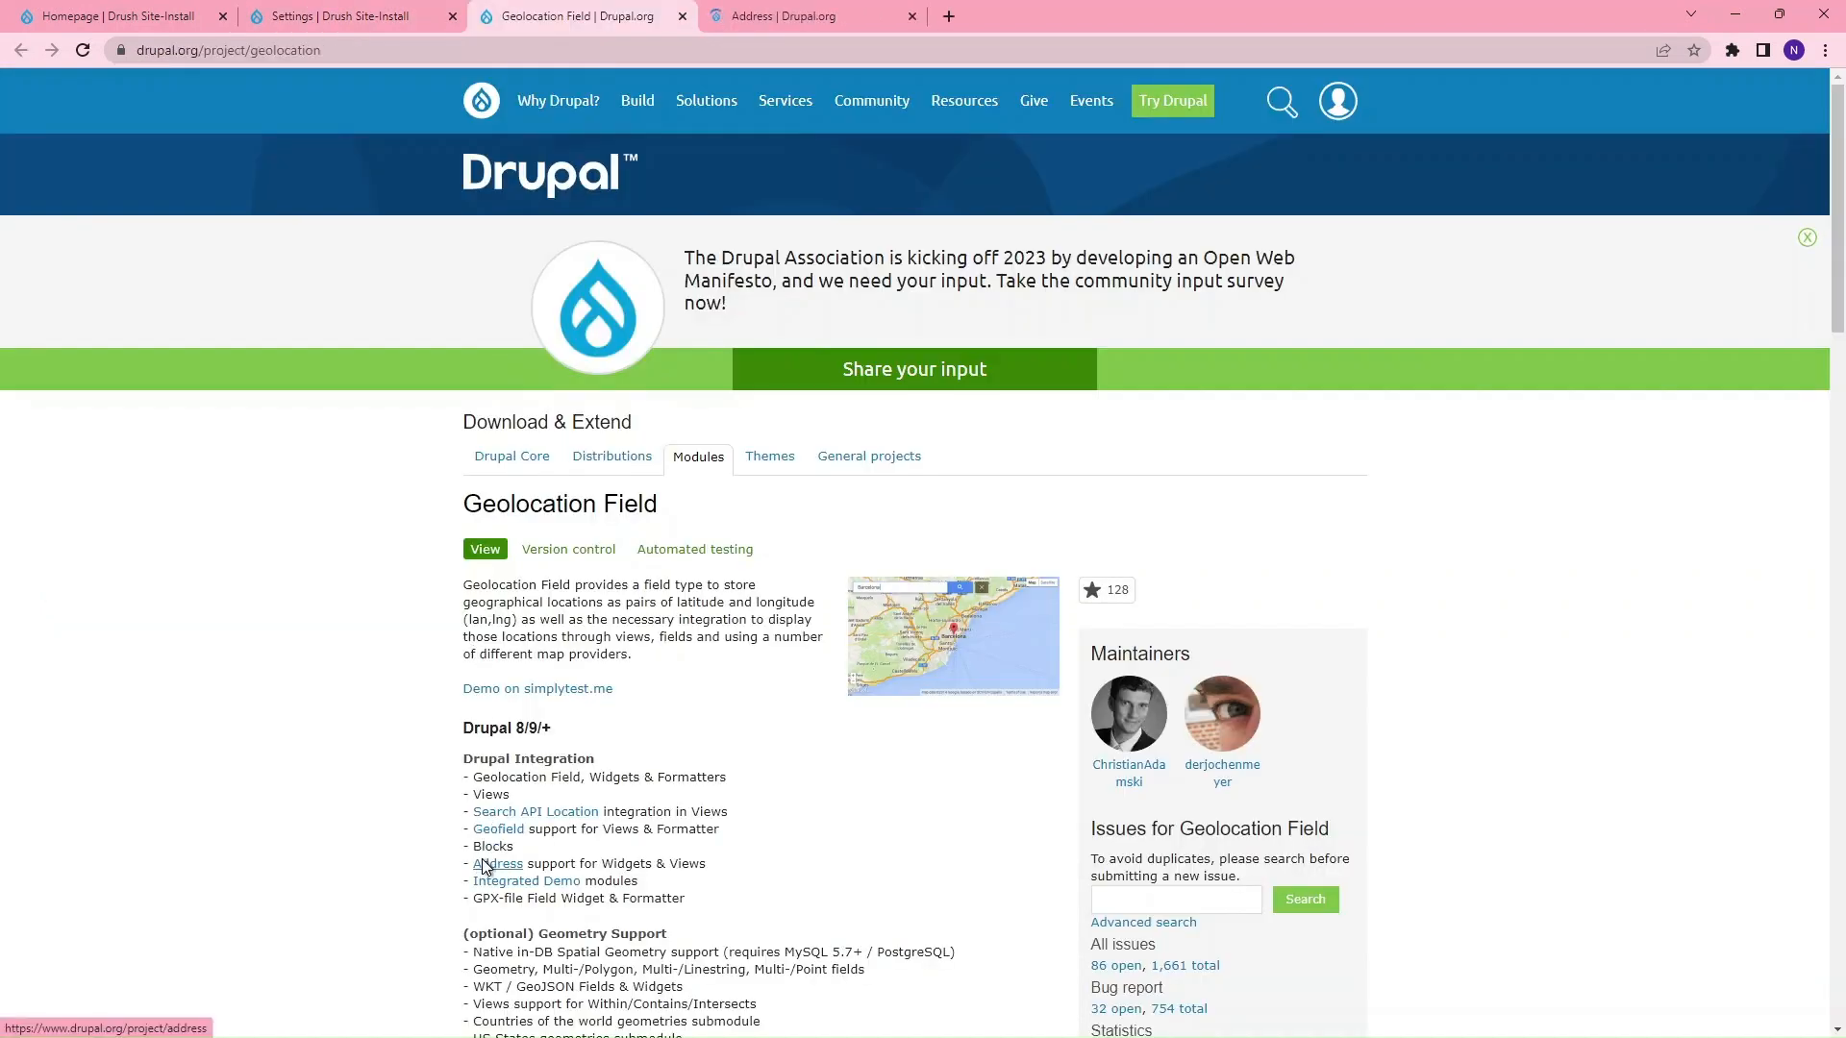
{"action": "key", "text": "super+Down"}
Step: Copy the Address module's install command and run composer require 'drupal/address:^1.11' in the terminal
{"action": "left_click", "coordinate": [833, 29]}
{"action": "scroll", "coordinate": [832, 307], "scroll_direction": "down", "scroll_amount": 17}
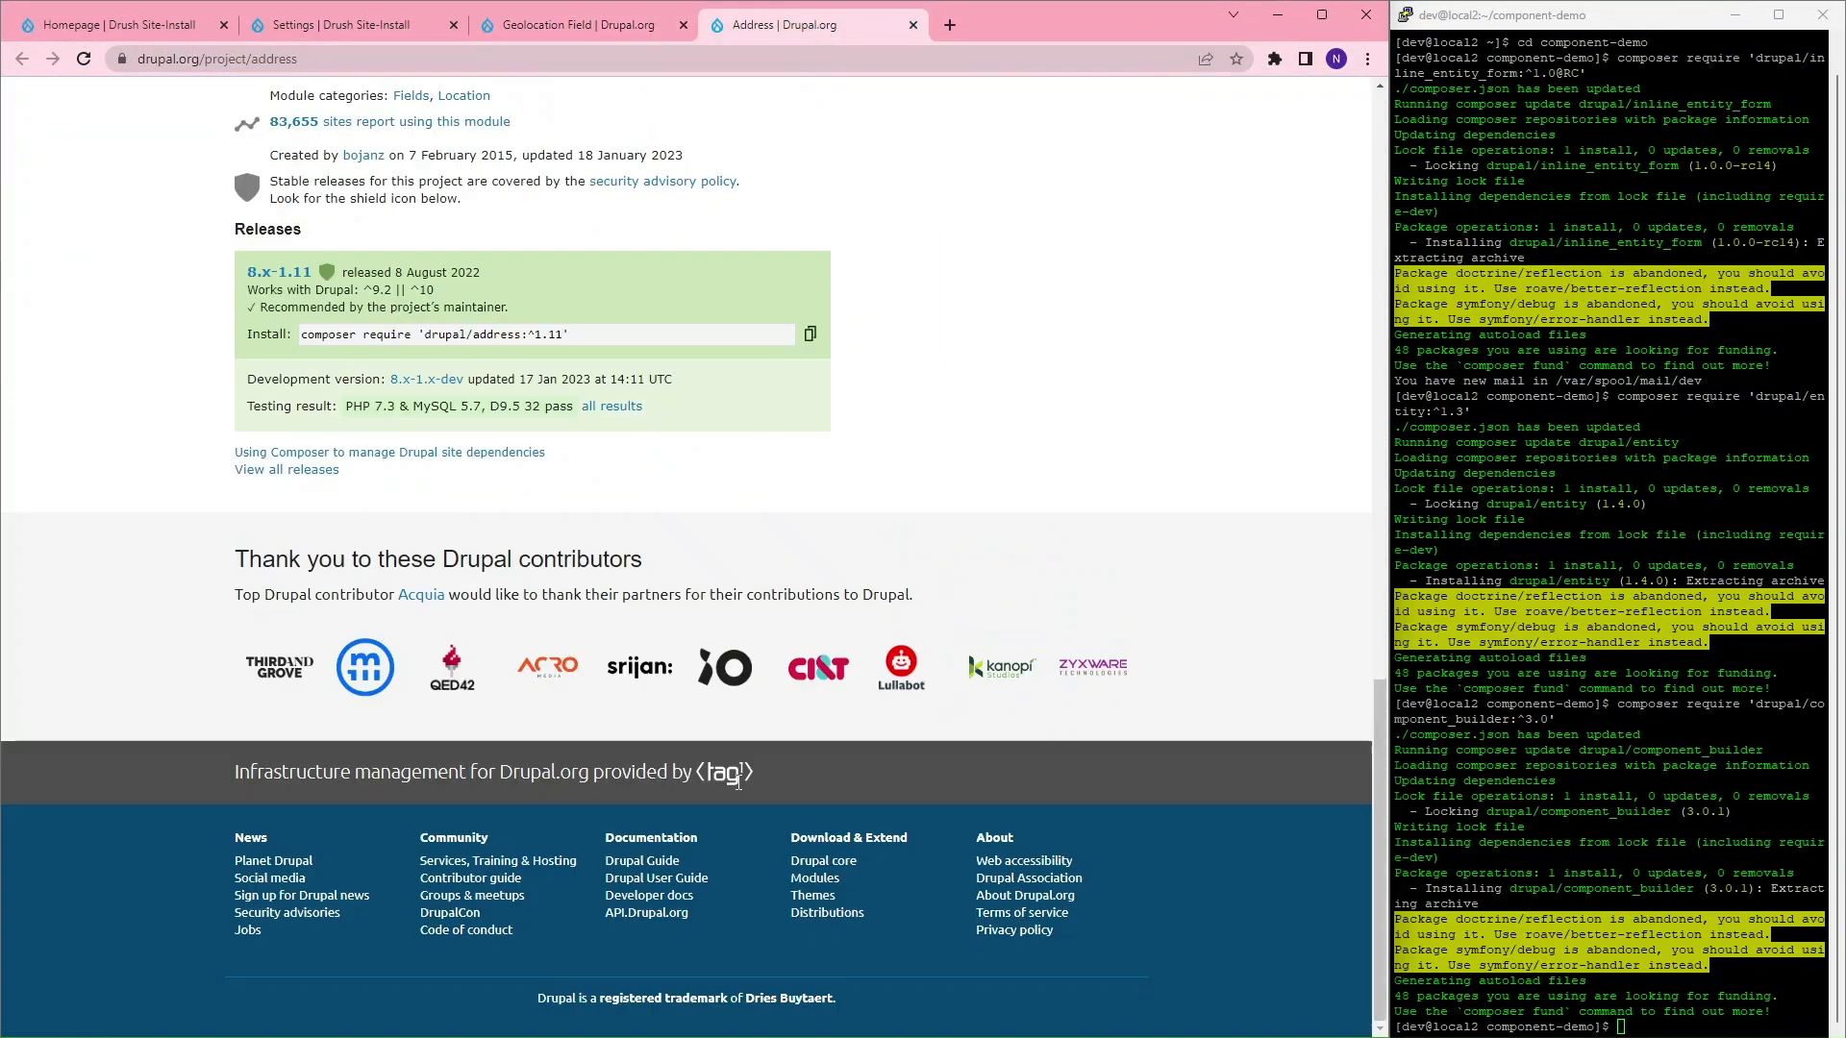
{"action": "left_click", "coordinate": [810, 333]}
{"action": "right_click", "coordinate": [1480, 947]}
{"action": "key", "text": "Return"}
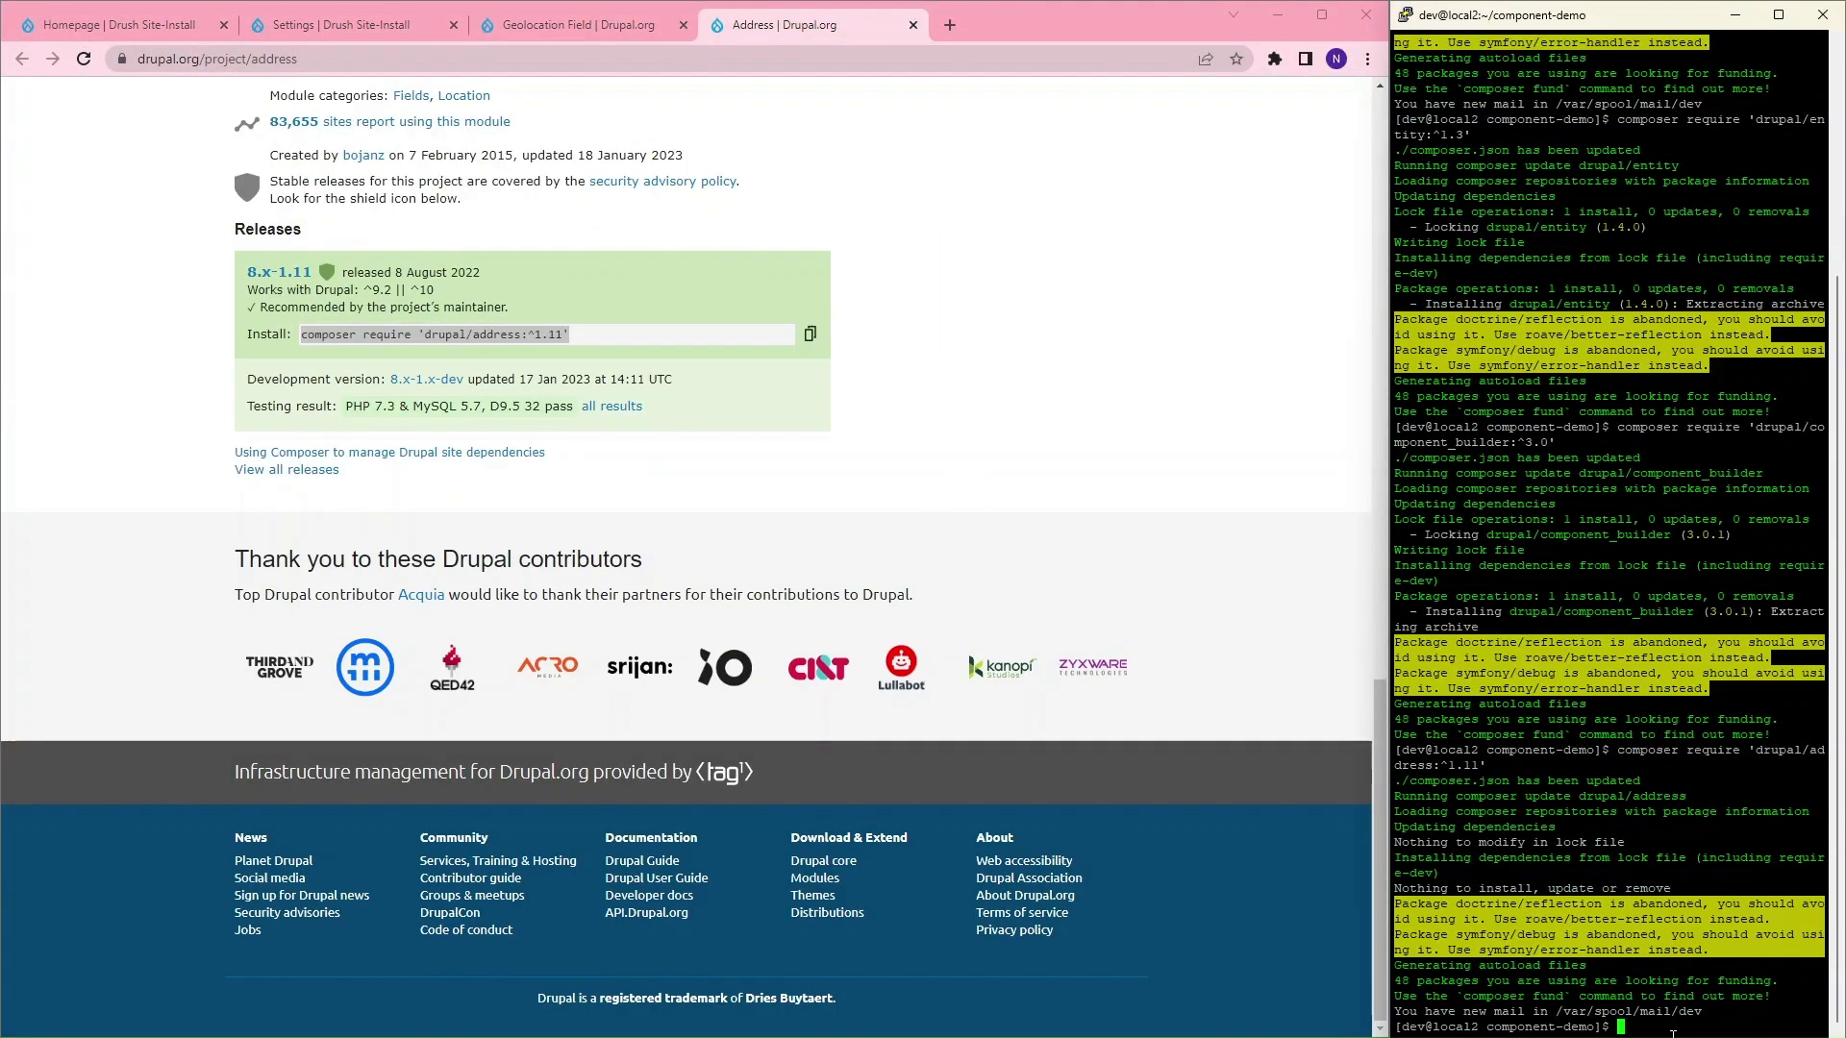
Step: Copy the Geolocation Field install command for release 8.x-3.12 and run composer require 'drupal/geolocation:^3.12' in the terminal
{"action": "left_click", "coordinate": [593, 14]}
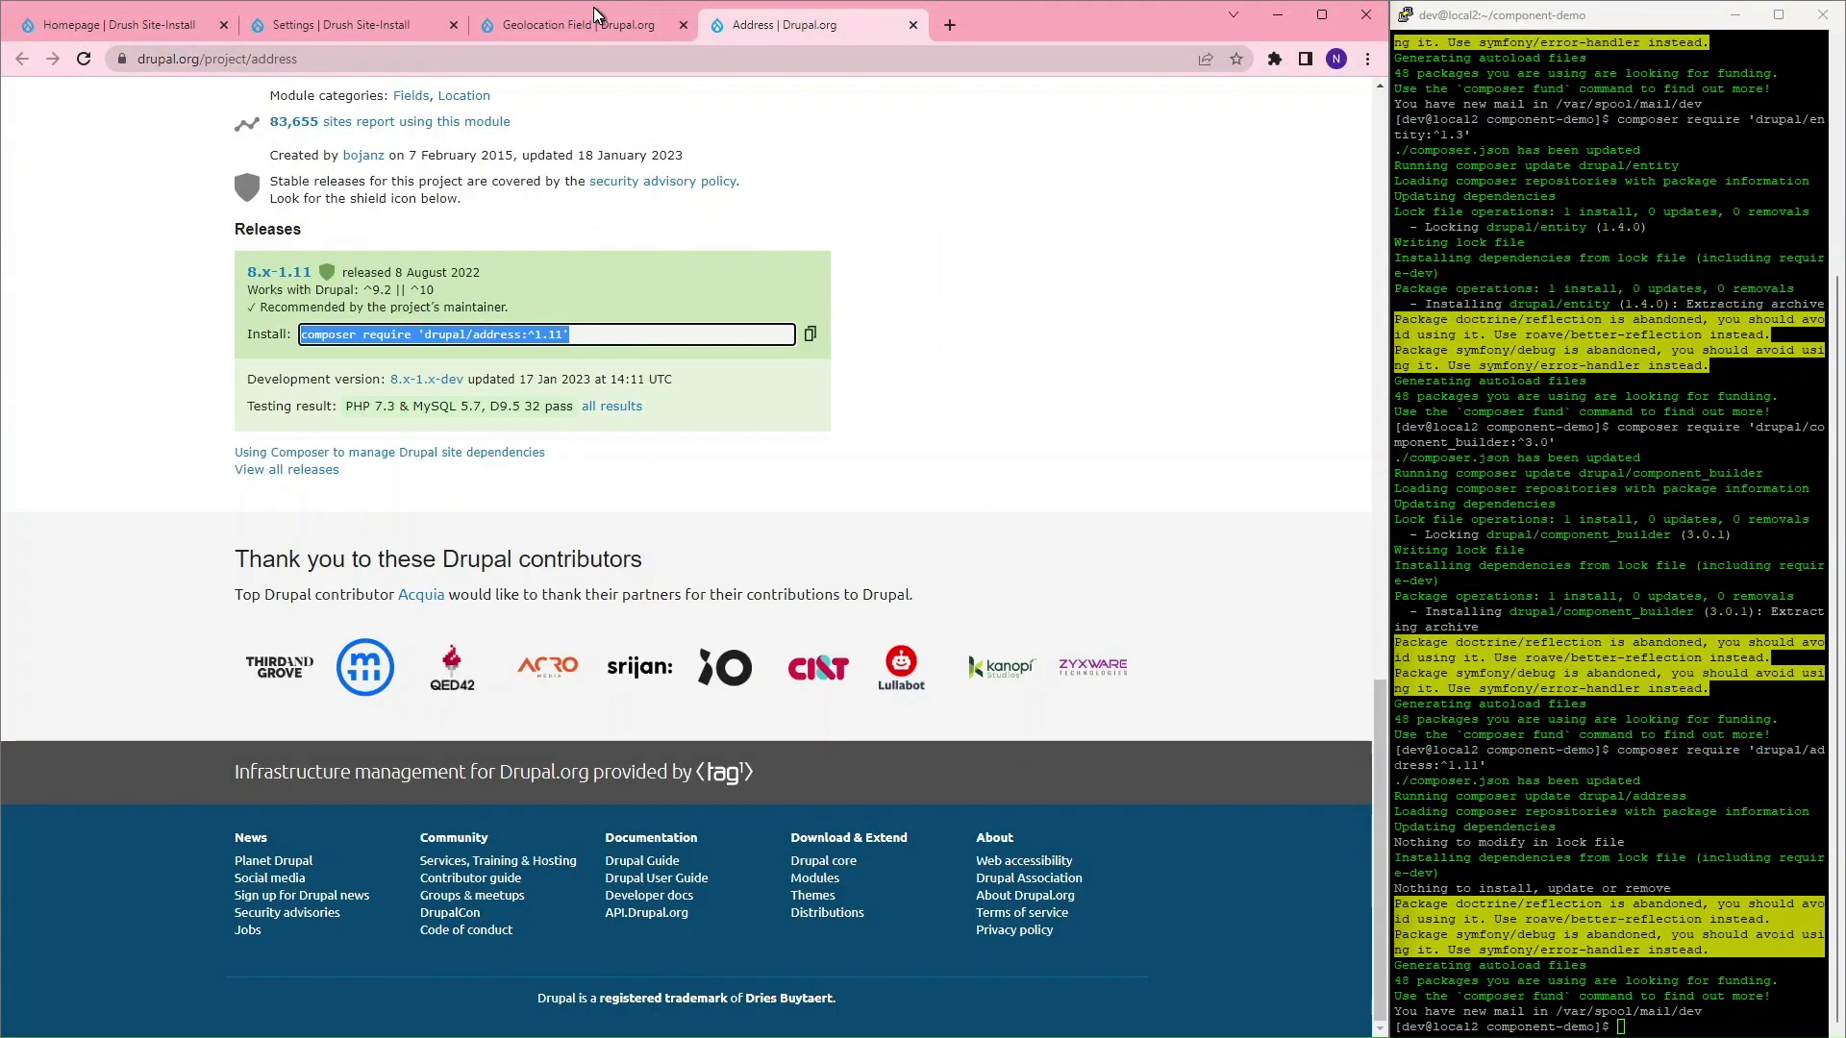
{"action": "middle_click", "coordinate": [531, 423]}
{"action": "scroll", "coordinate": [530, 452], "scroll_direction": "down", "scroll_amount": 18}
{"action": "left_click", "coordinate": [810, 203]}
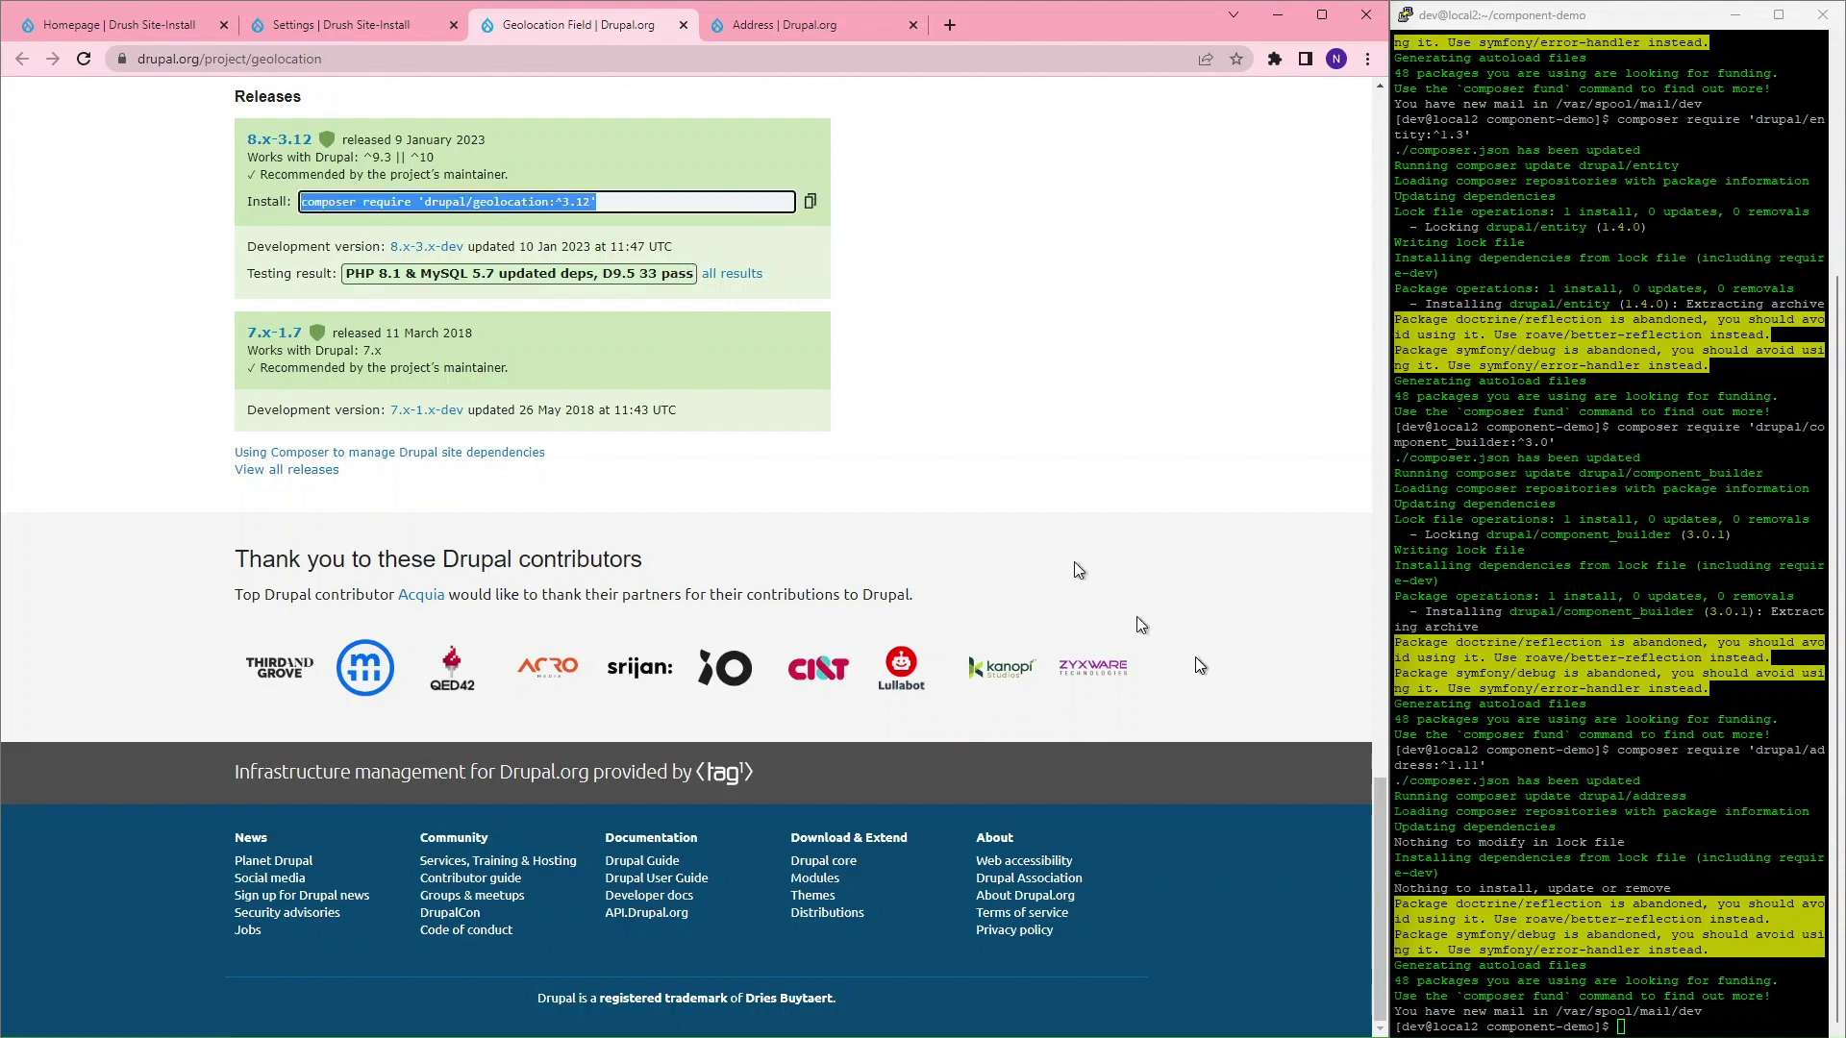
{"action": "right_click", "coordinate": [1485, 885]}
{"action": "key", "text": "Return"}
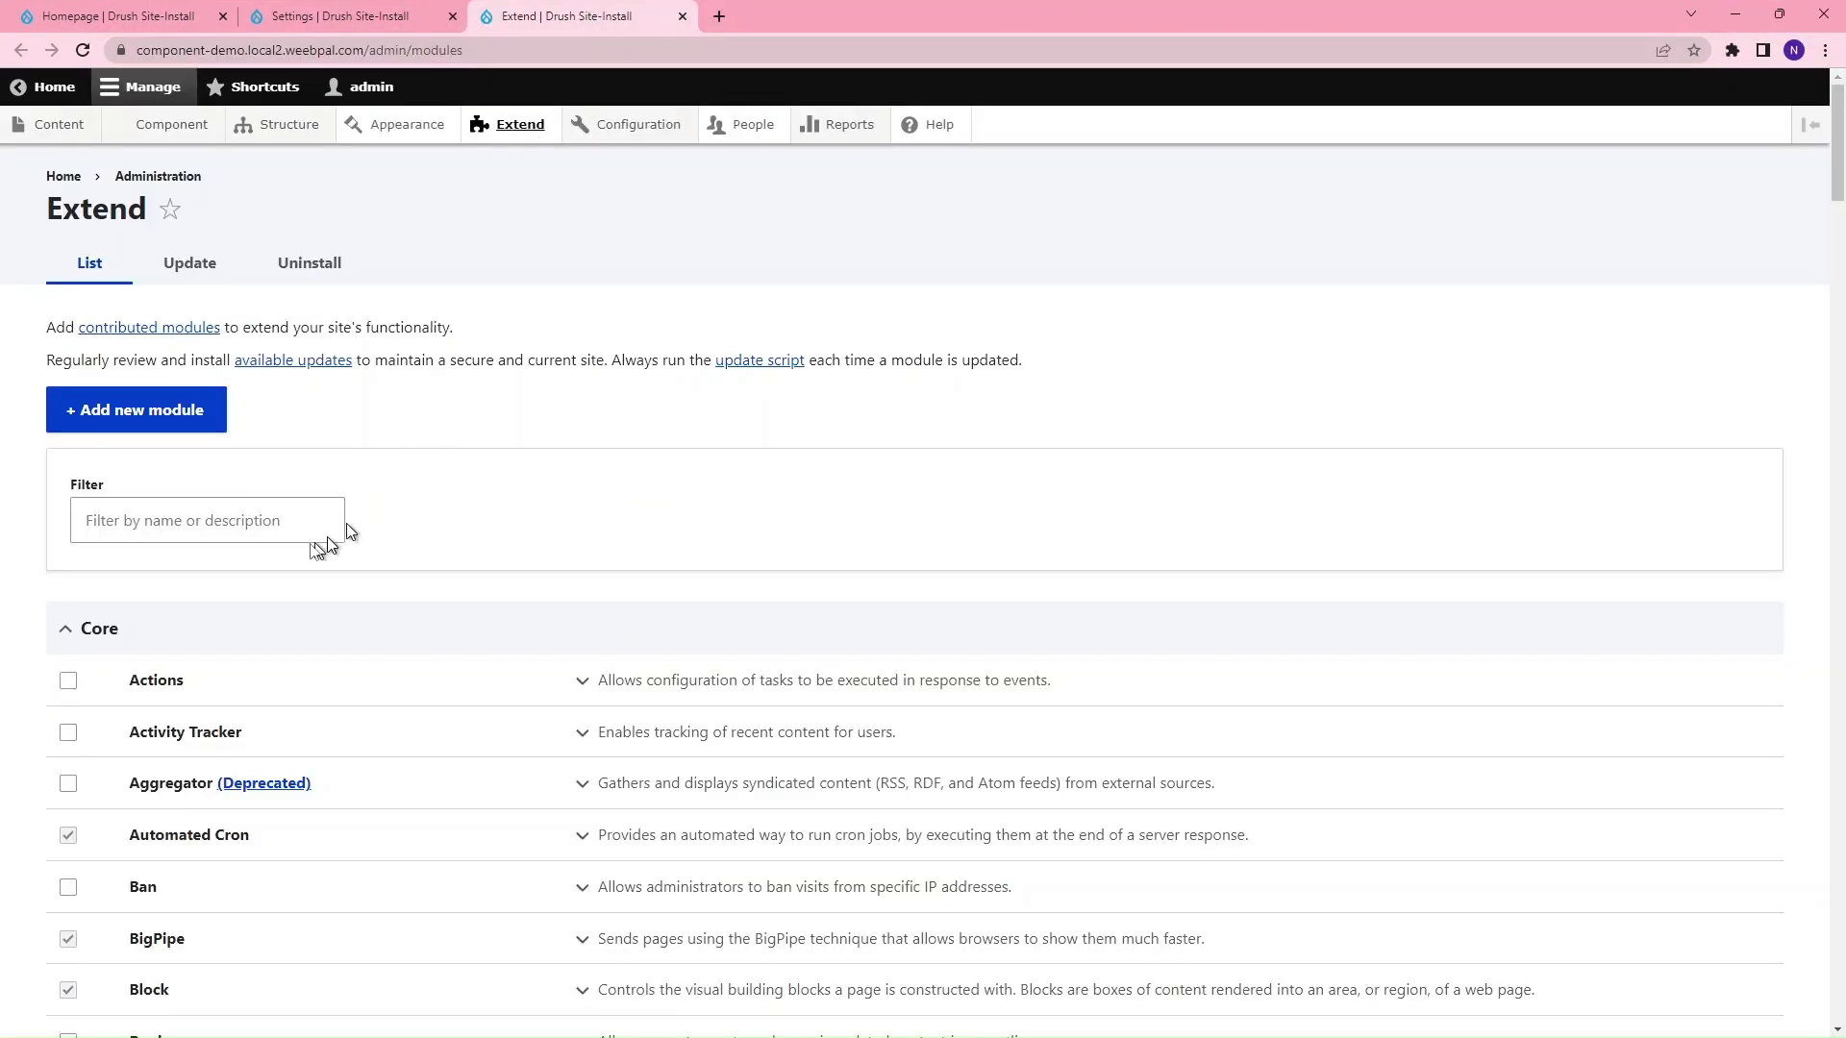
Step: Filter the site's modules by "geolocation" and install Geolocation, Geolocation - Address and Geolocation - Google Maps API
{"action": "left_click", "coordinate": [337, 523]}
{"action": "type", "text": "geolocation"}
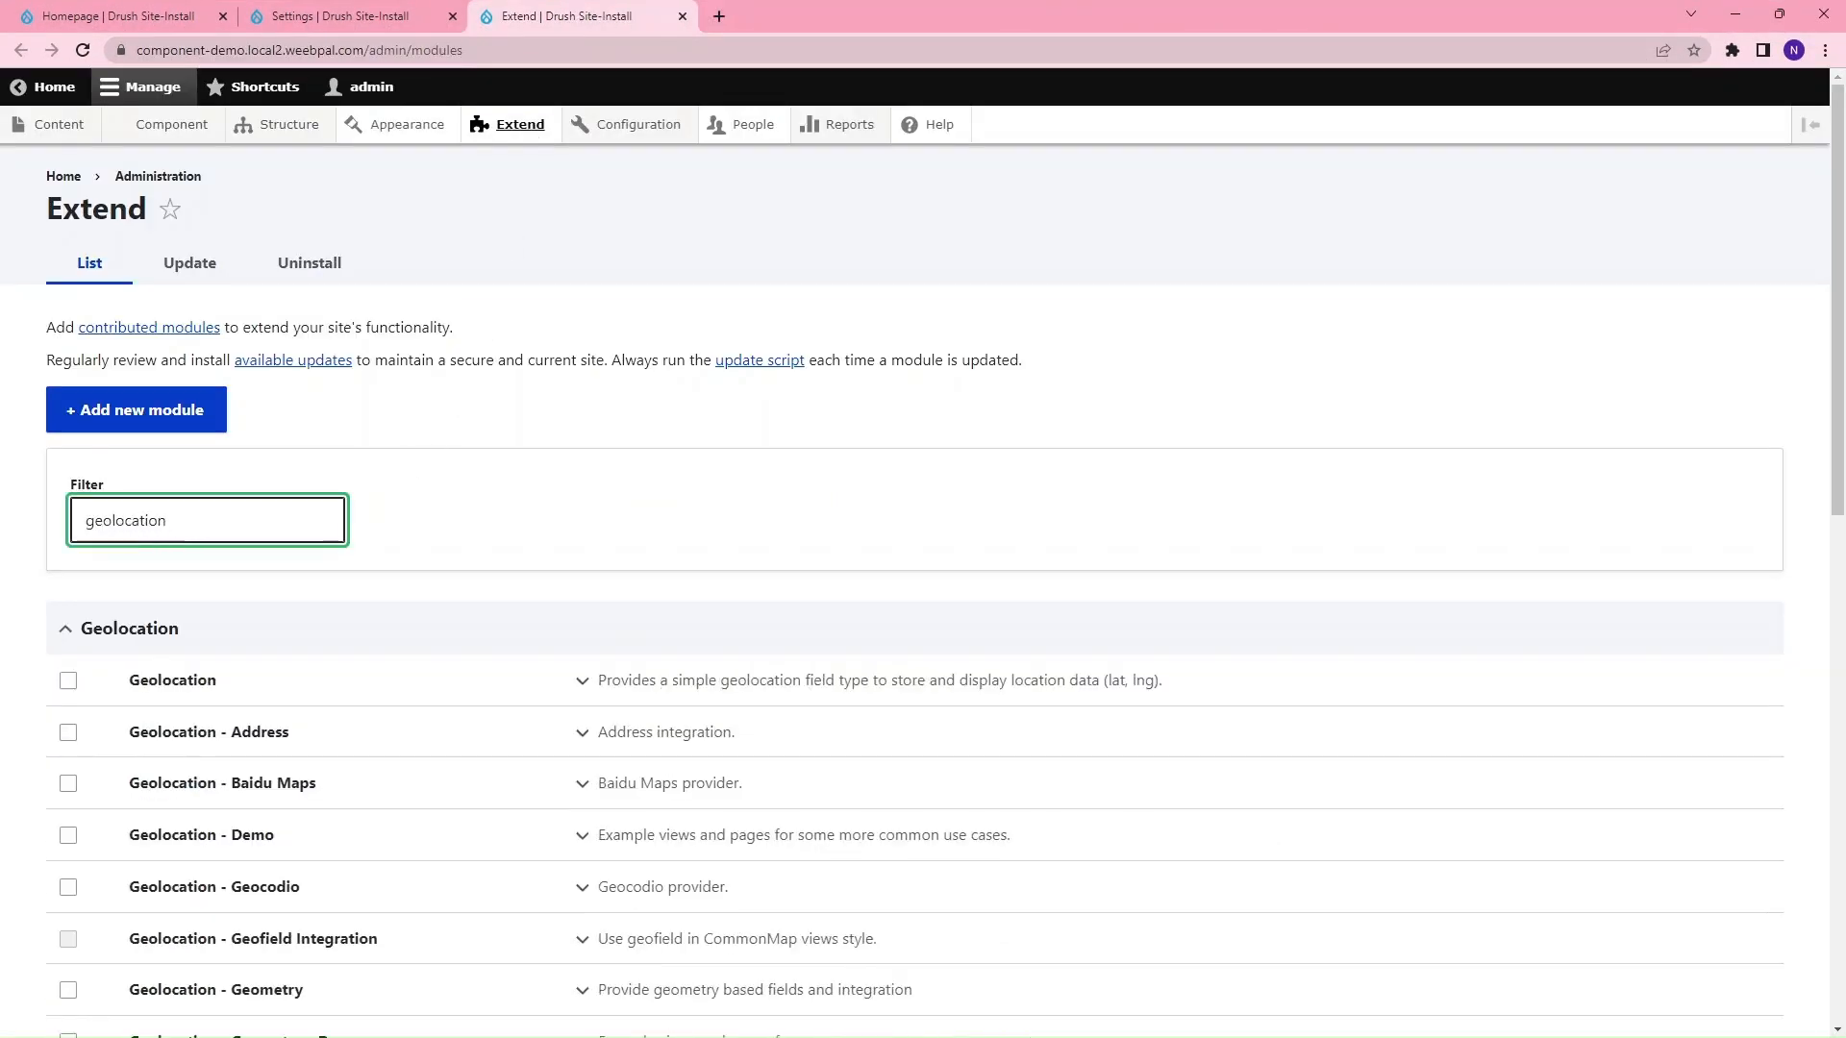
{"action": "left_click", "coordinate": [67, 680]}
{"action": "left_click", "coordinate": [67, 732]}
{"action": "scroll", "coordinate": [1798, 991], "scroll_direction": "down", "scroll_amount": 10}
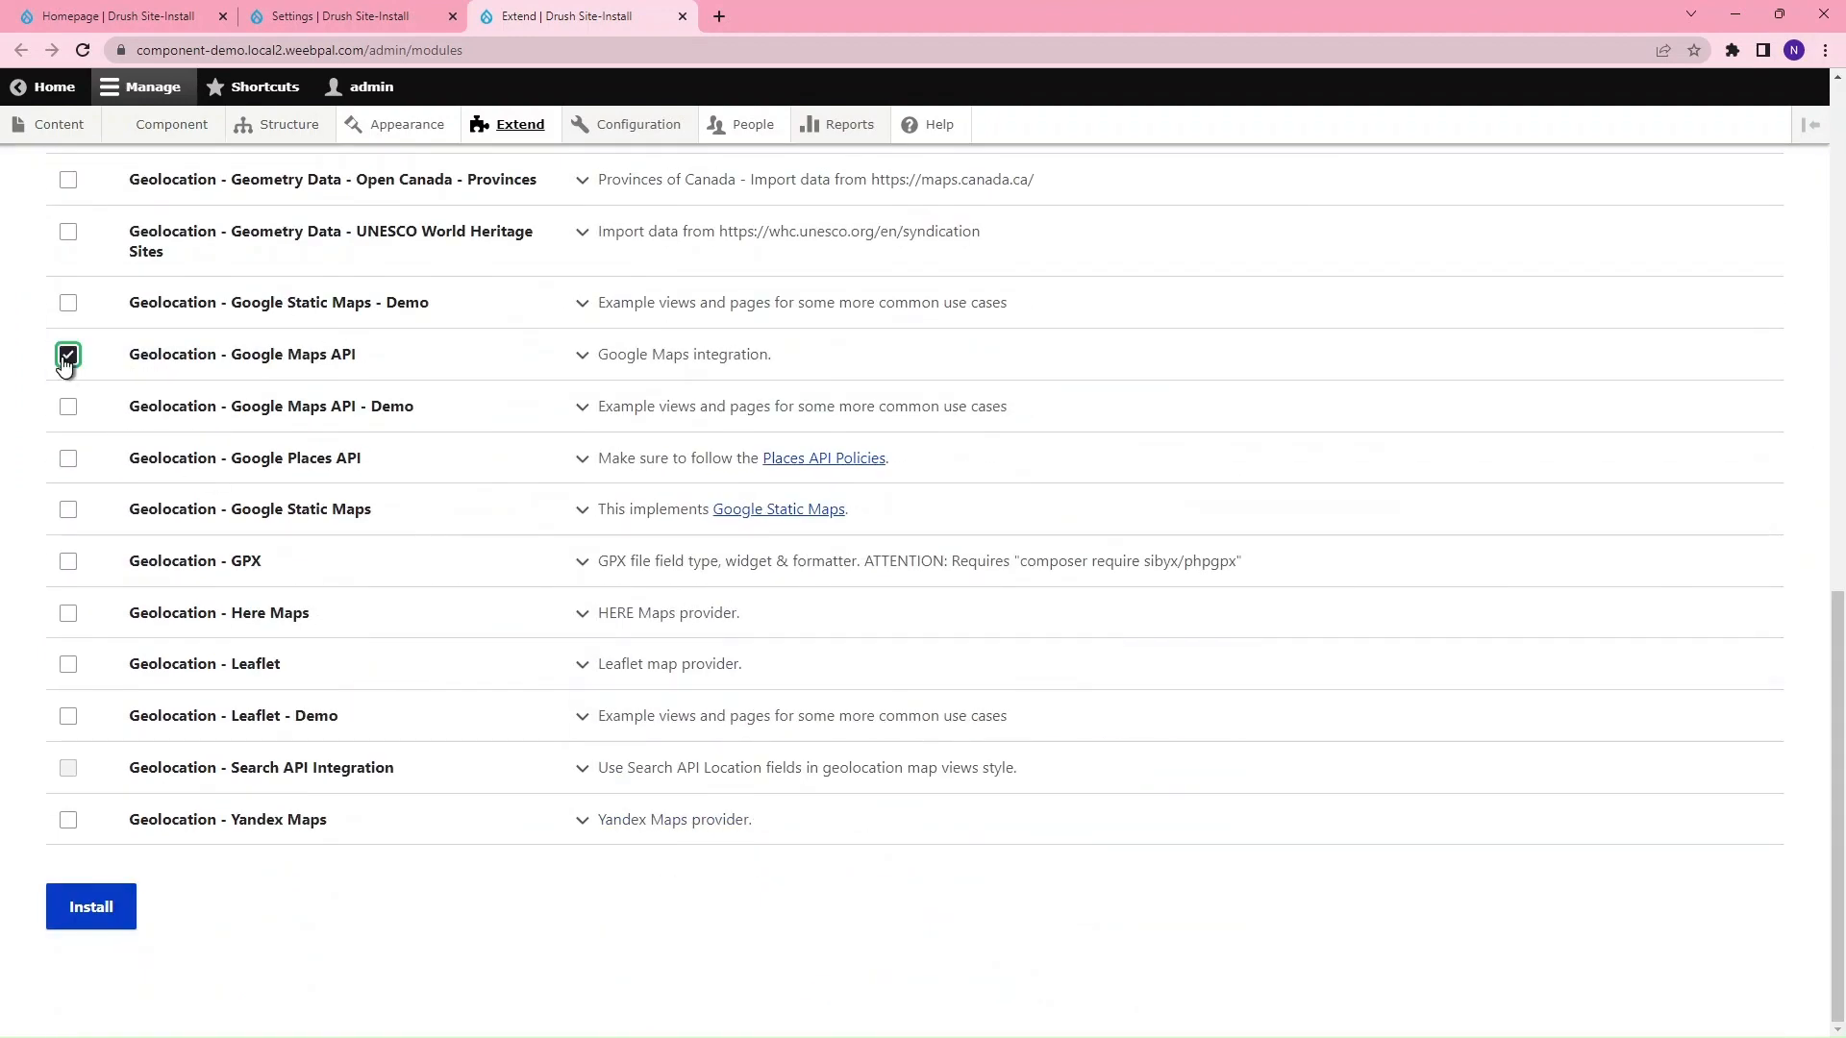
{"action": "left_click", "coordinate": [101, 913]}
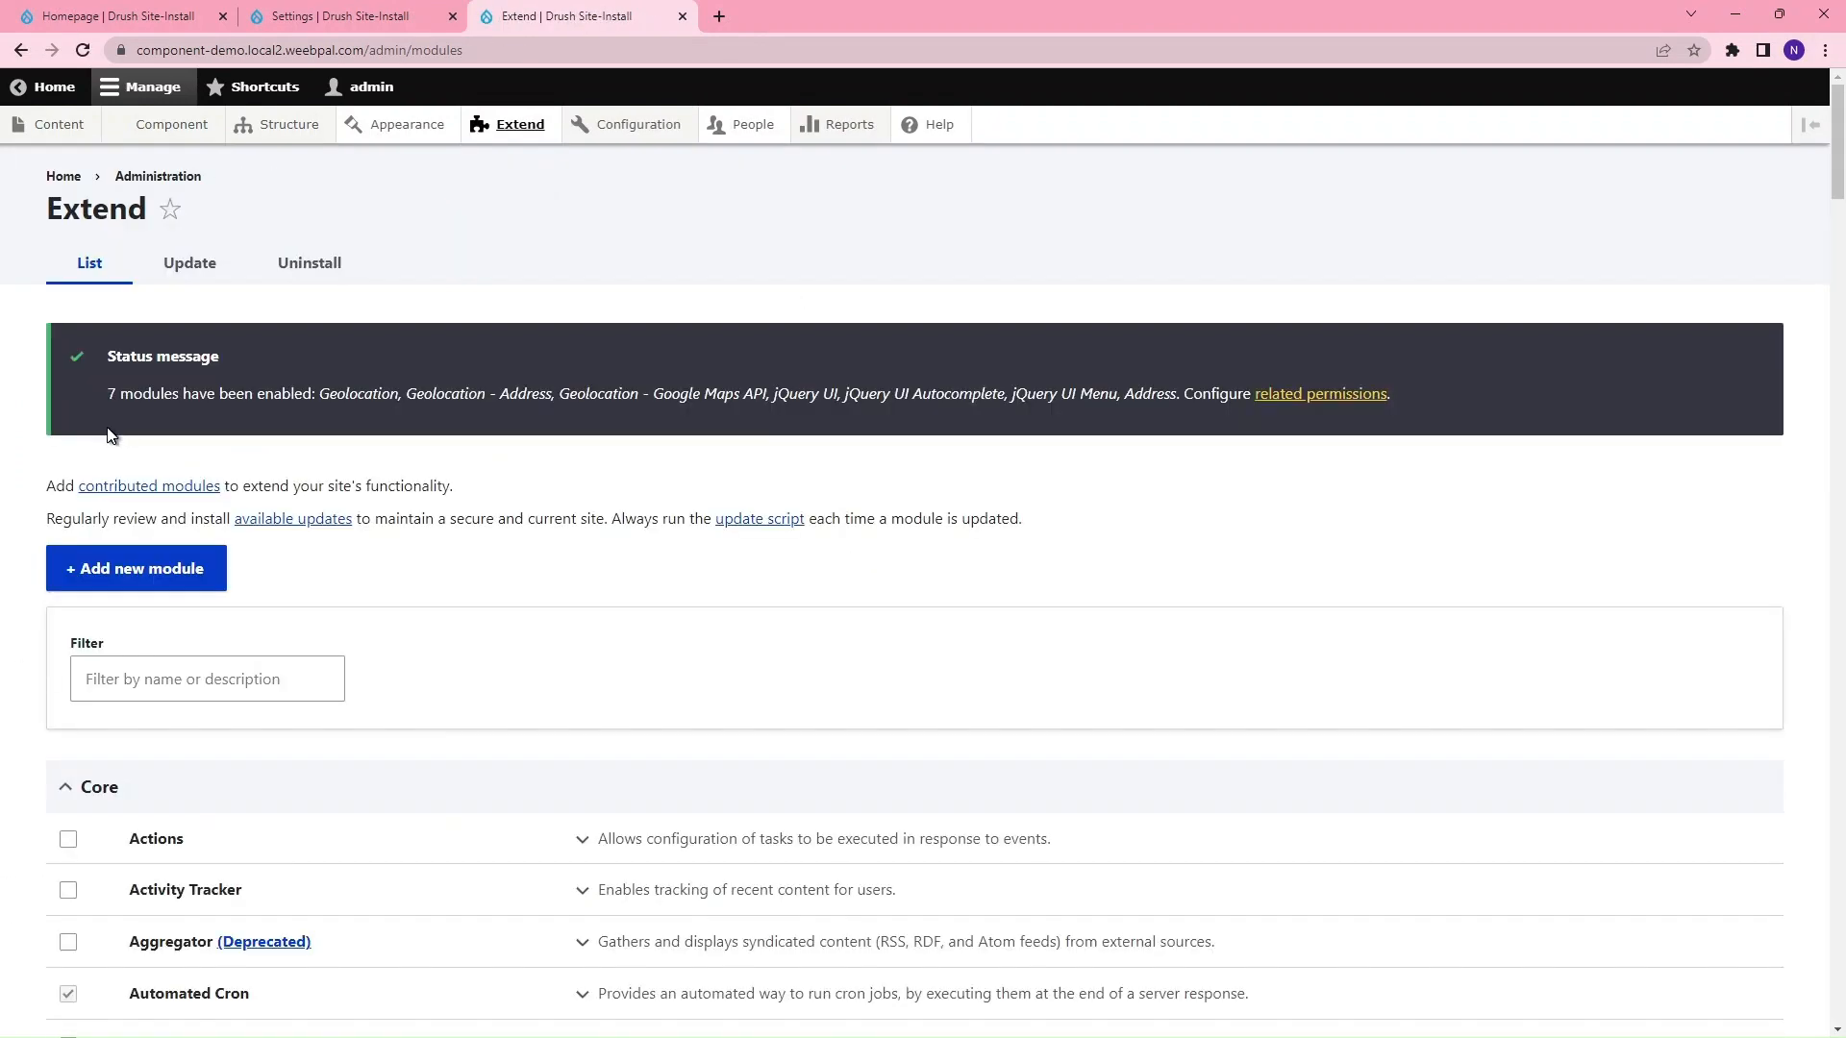
Step: Open the Geolocation Google Maps settings, fill in the Google Maps API key, and save the configuration
{"action": "mouse_move", "coordinate": [660, 400]}
{"action": "left_click", "coordinate": [827, 428]}
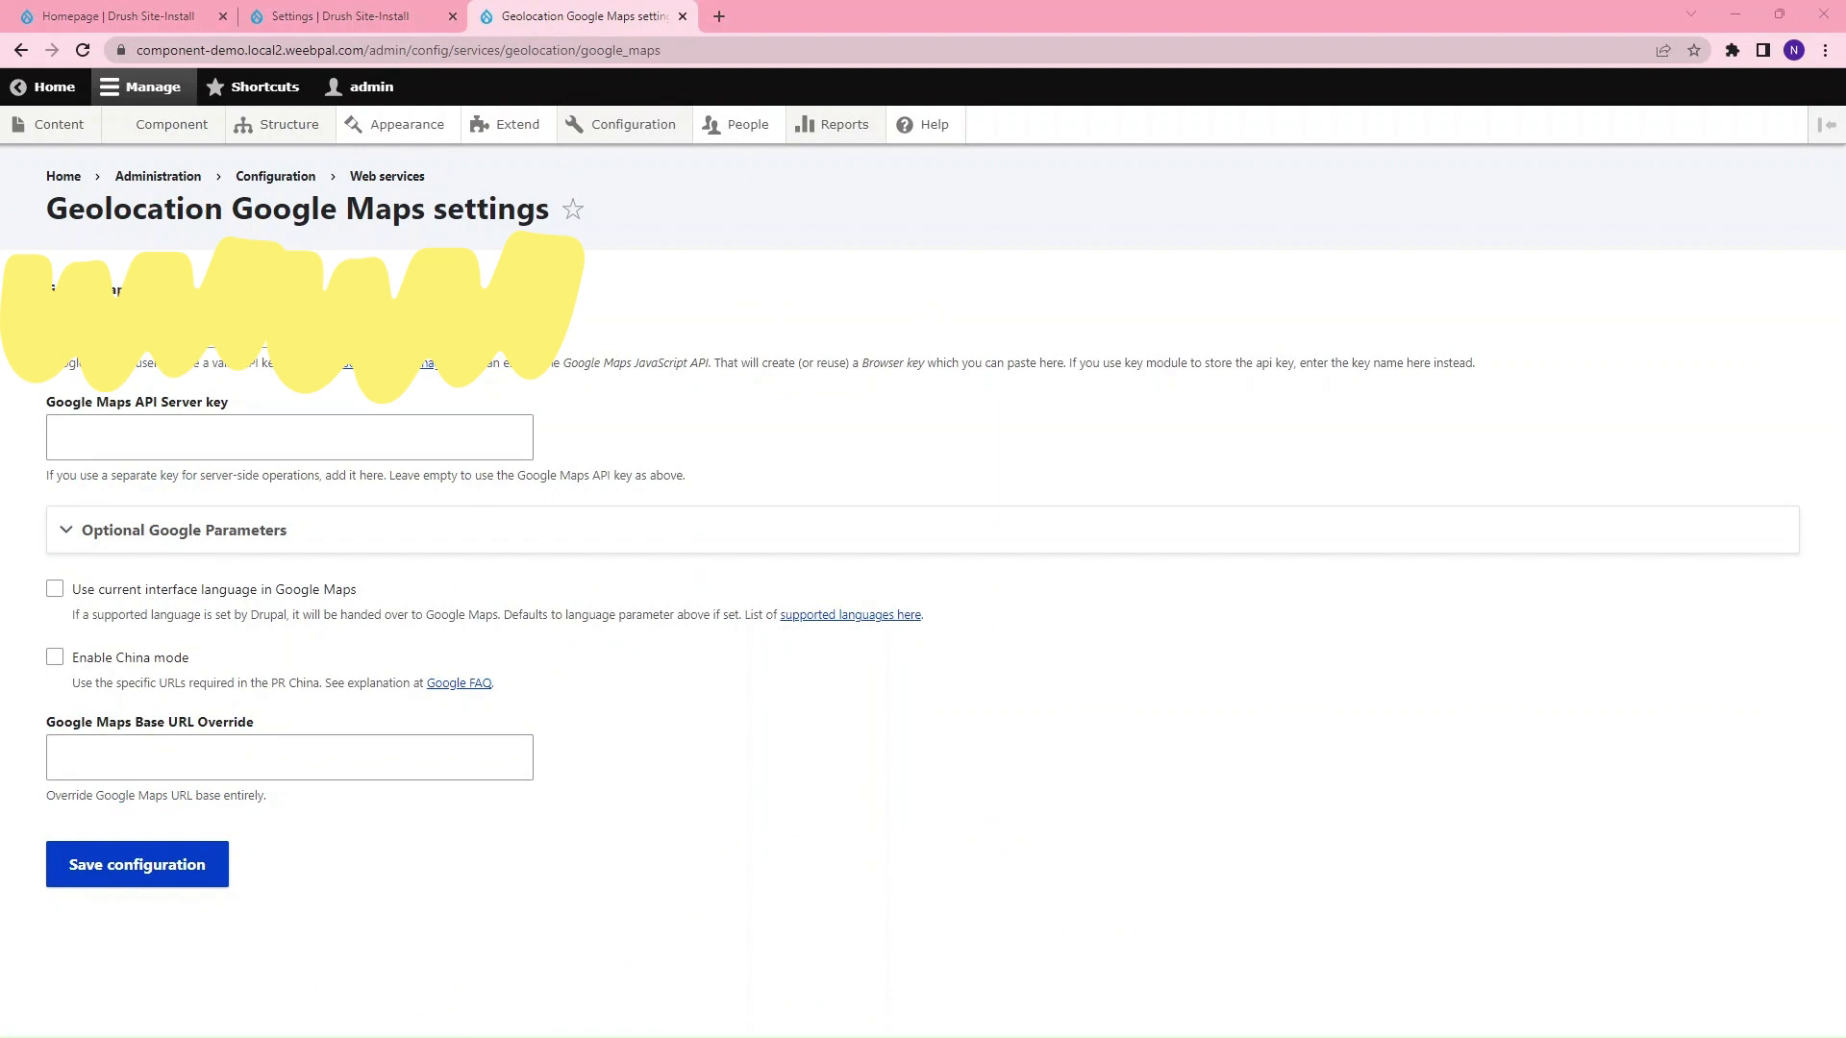
{"action": "left_click", "coordinate": [117, 855]}
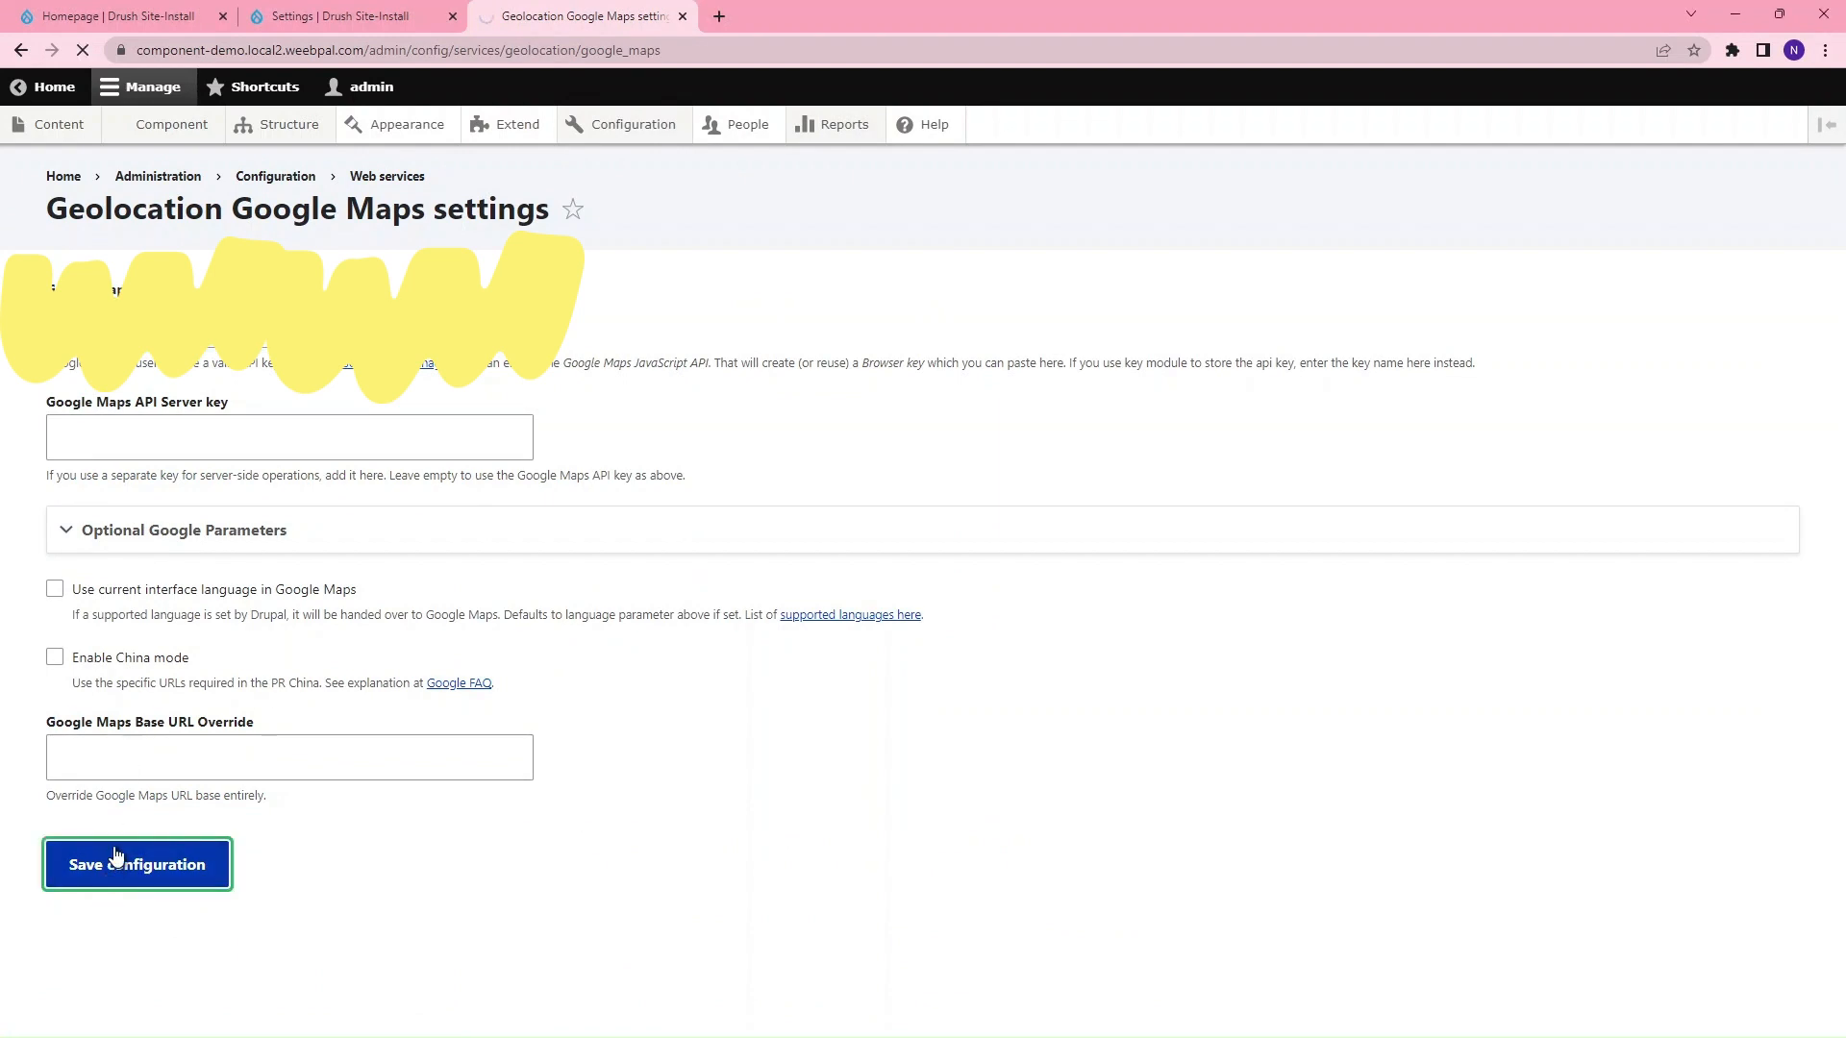
Step: Find the Map Simple component type in the Component Builder settings, enable it, and save the configuration
{"action": "left_click", "coordinate": [364, 14]}
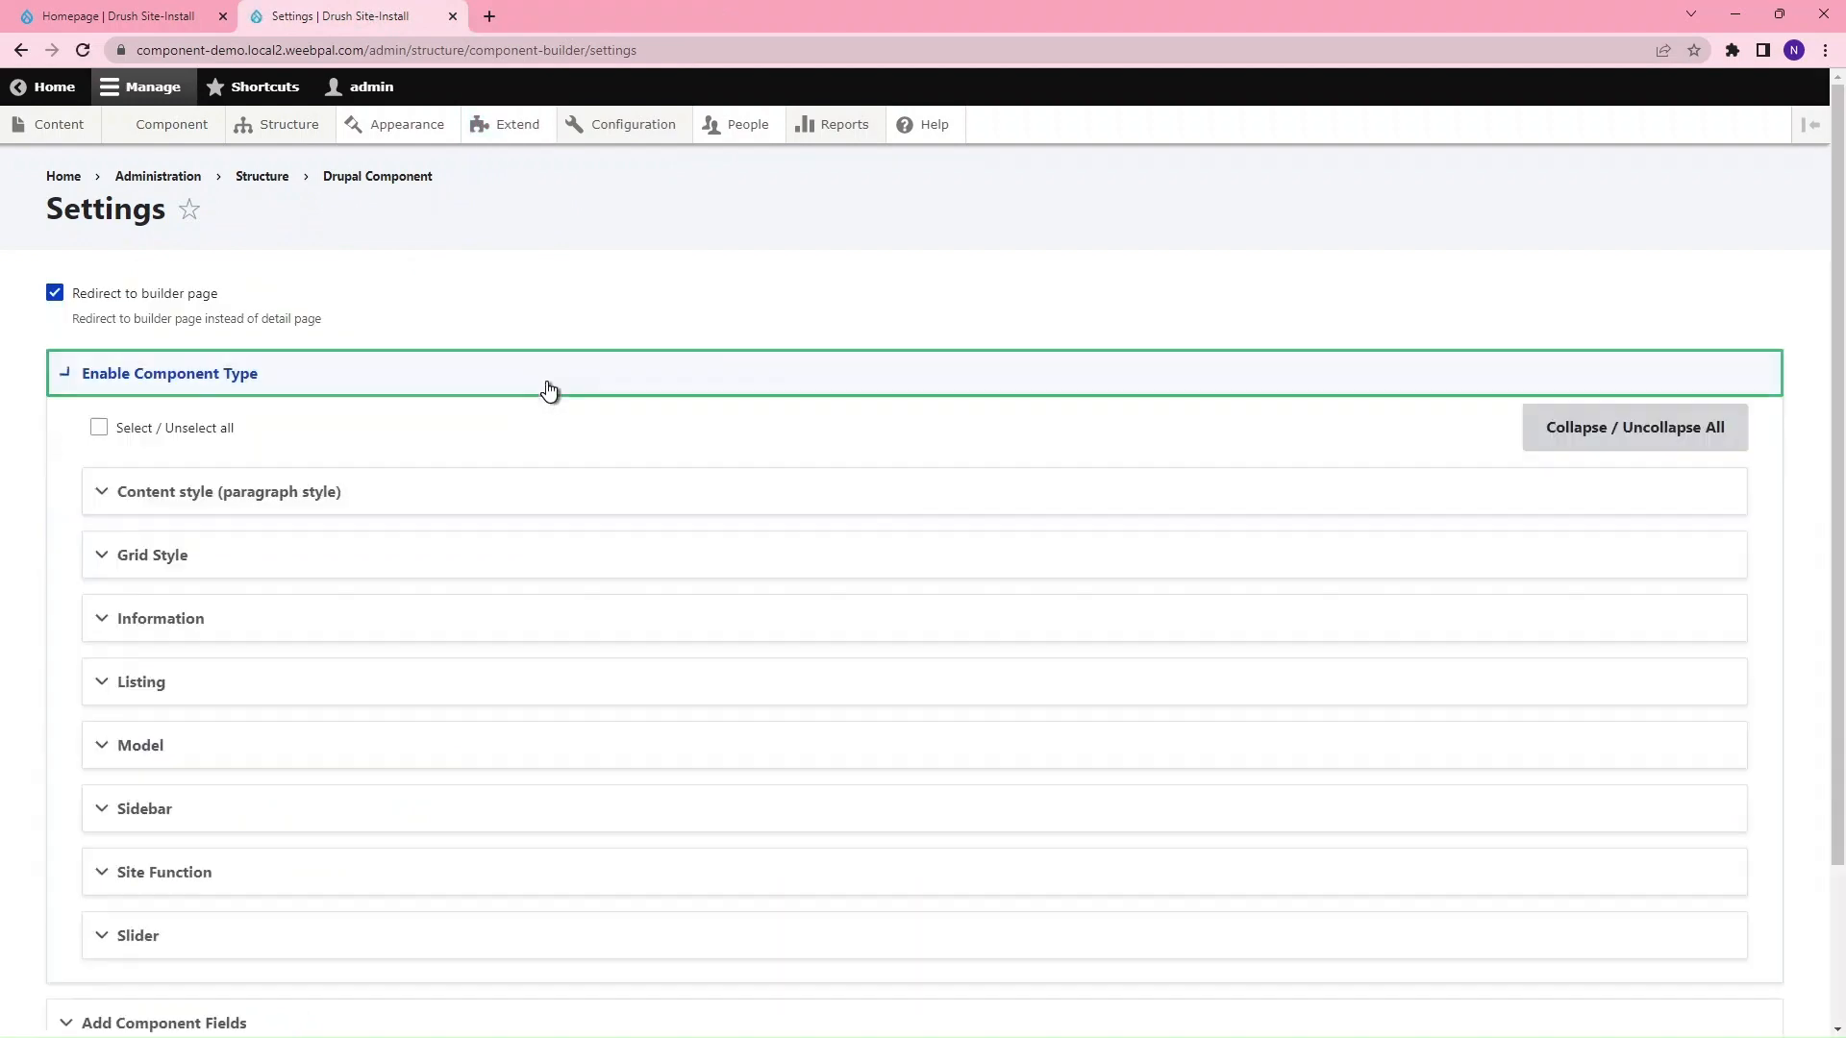
{"action": "key", "text": "ctrl+f"}
{"action": "type", "text": "map"}
{"action": "left_click", "coordinate": [126, 593]}
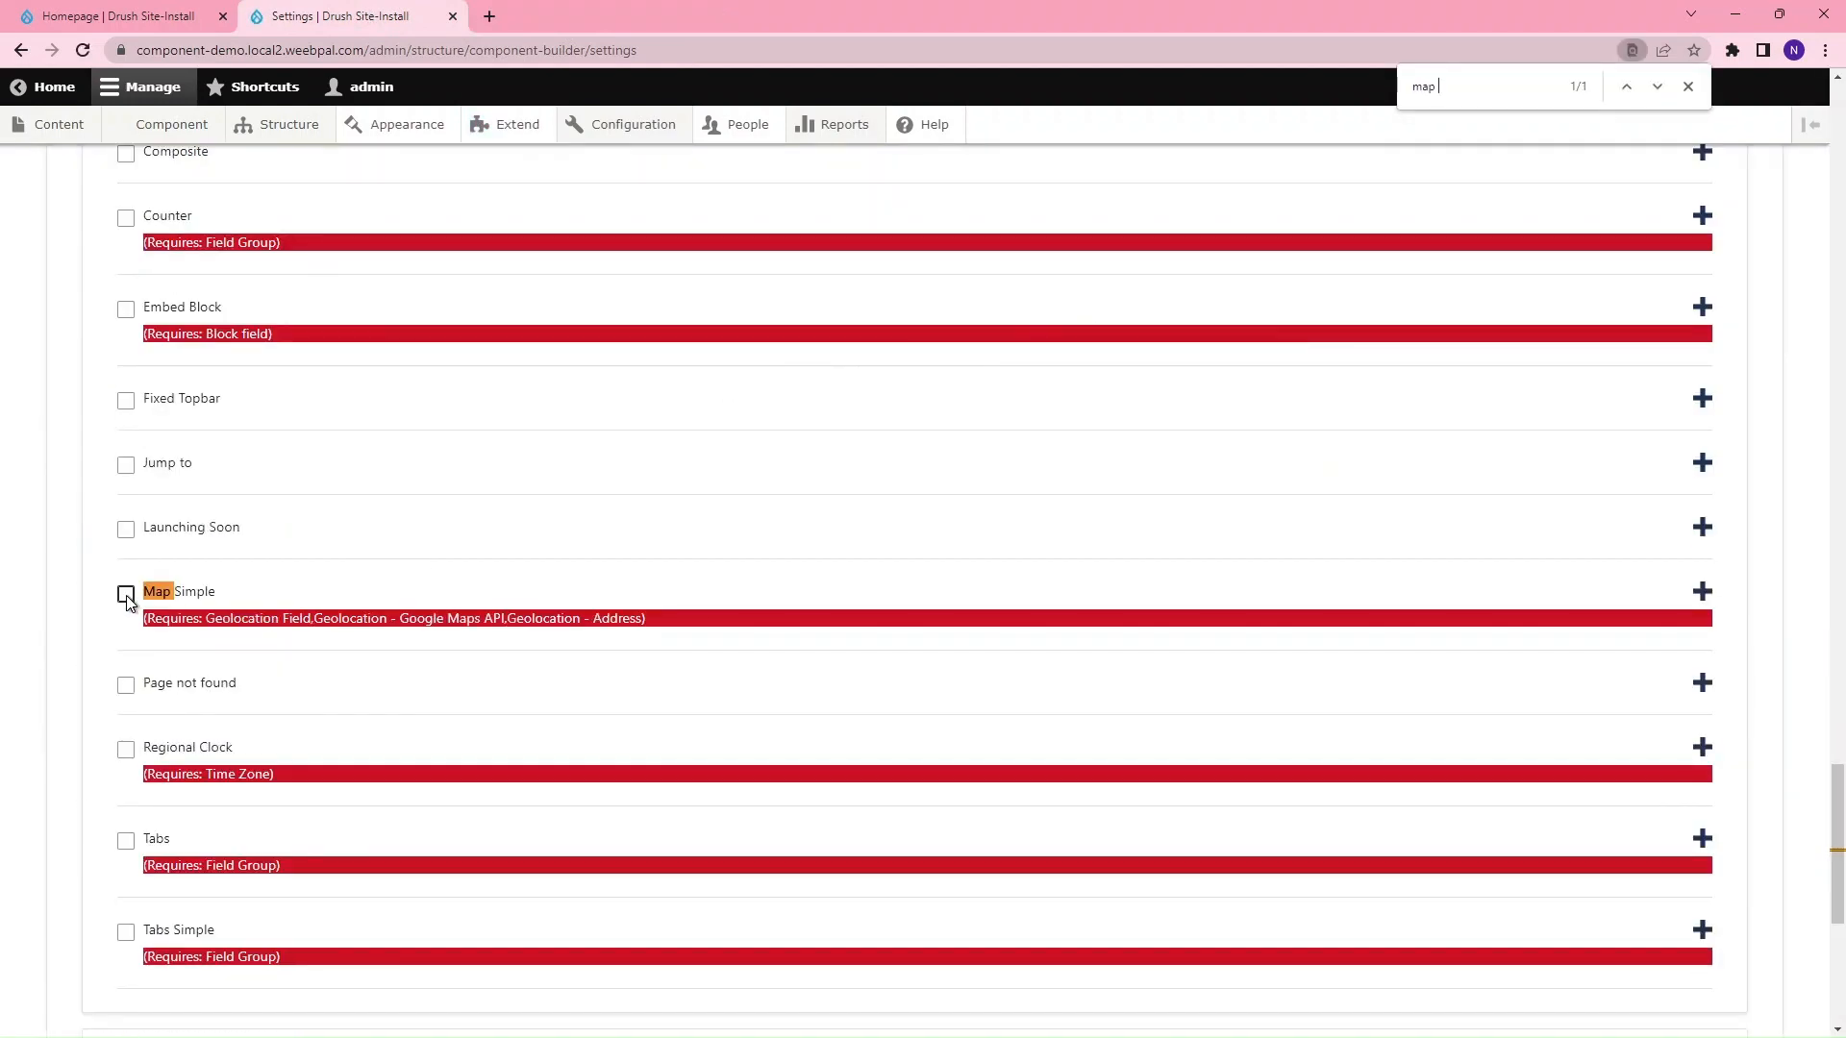
{"action": "scroll", "coordinate": [120, 750], "scroll_direction": "down", "scroll_amount": 5}
{"action": "left_click", "coordinate": [109, 921]}
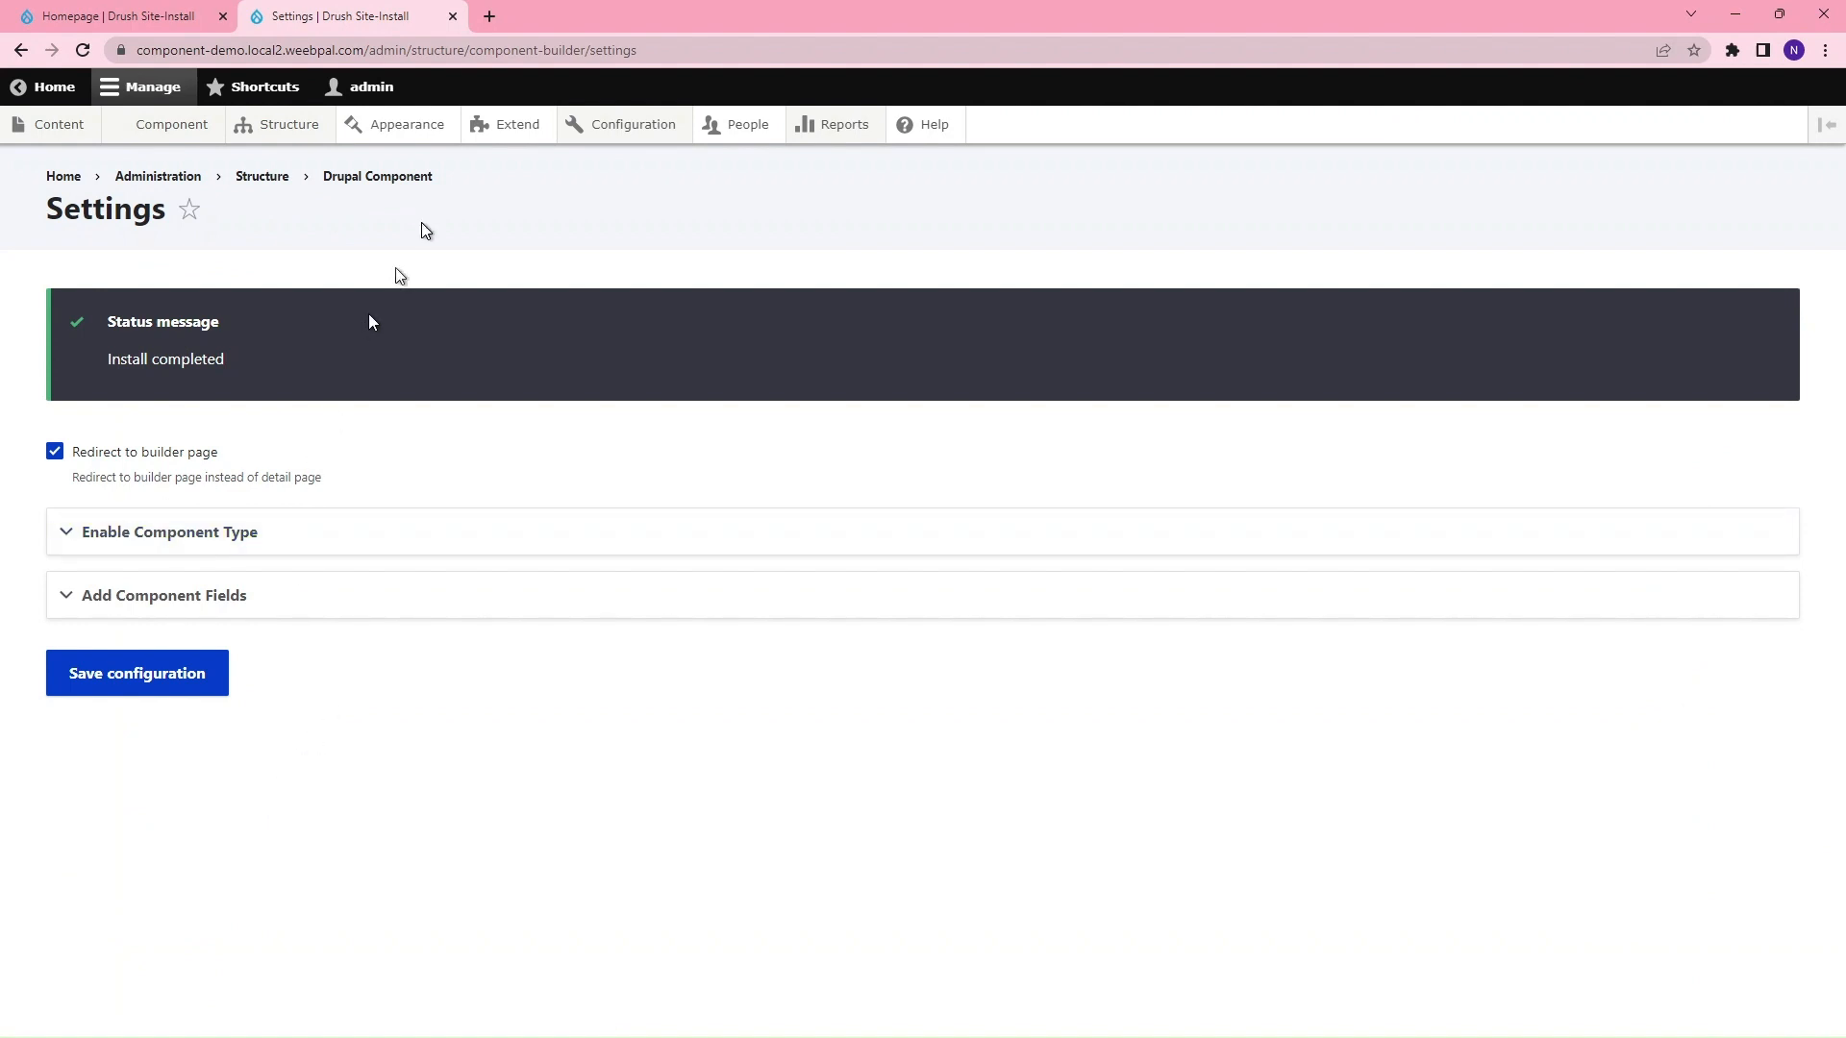
Step: Add a Map Simple component titled "Homepage - Map simple" with items Branch 1, Branch 2 and Branch 3 in the Homepage builder, and save it
{"action": "left_click", "coordinate": [454, 17]}
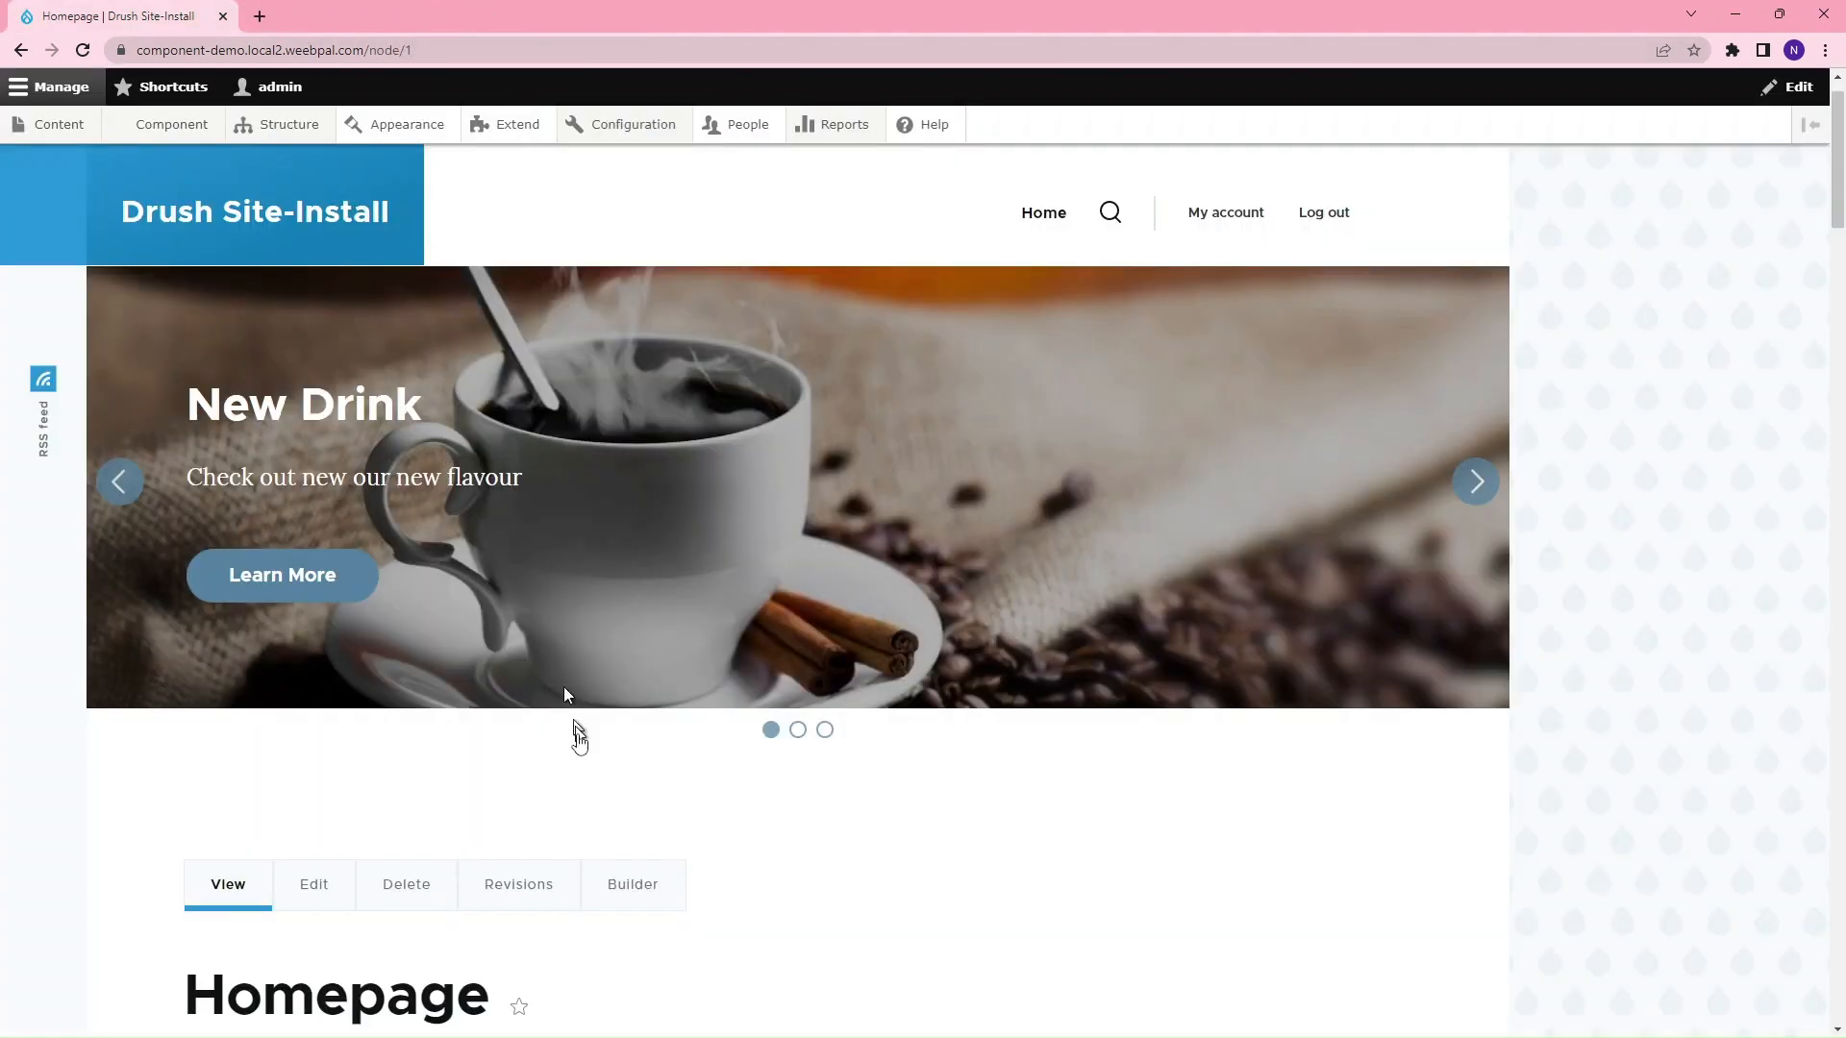
{"action": "left_click", "coordinate": [651, 899]}
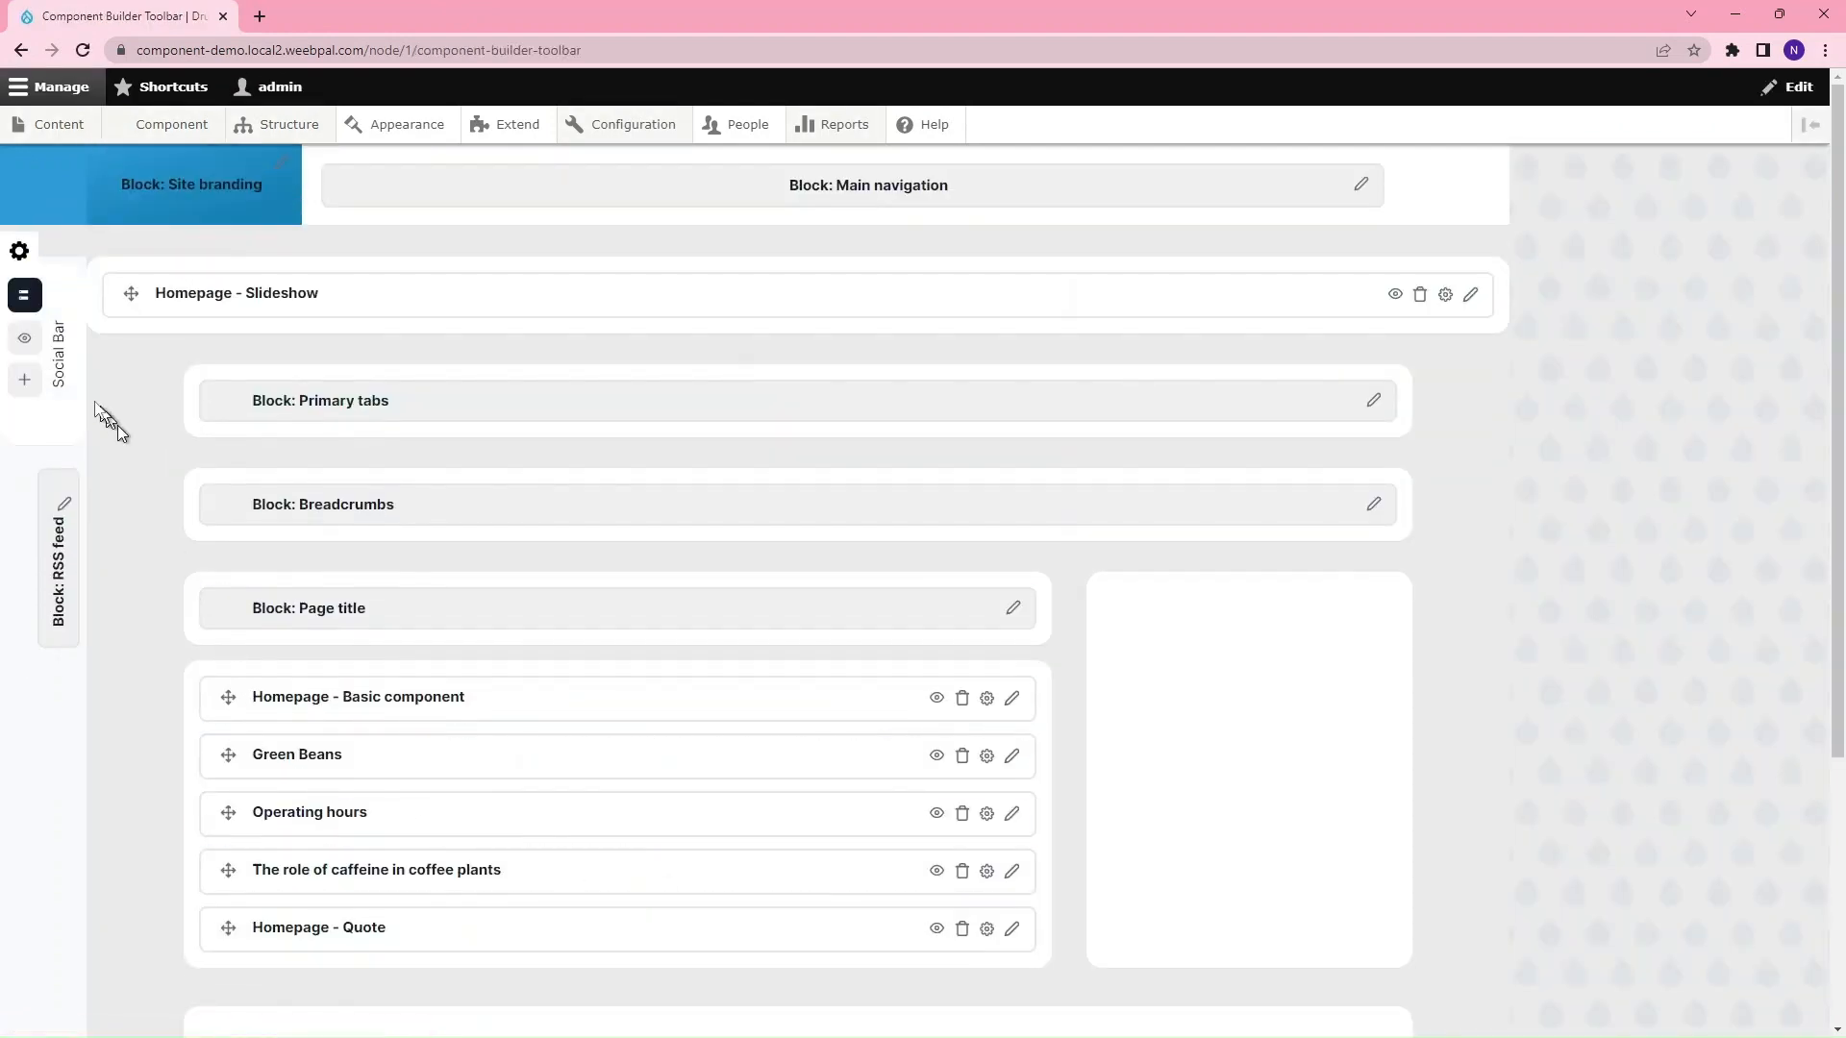
{"action": "left_click", "coordinate": [28, 383]}
{"action": "left_click", "coordinate": [646, 317]}
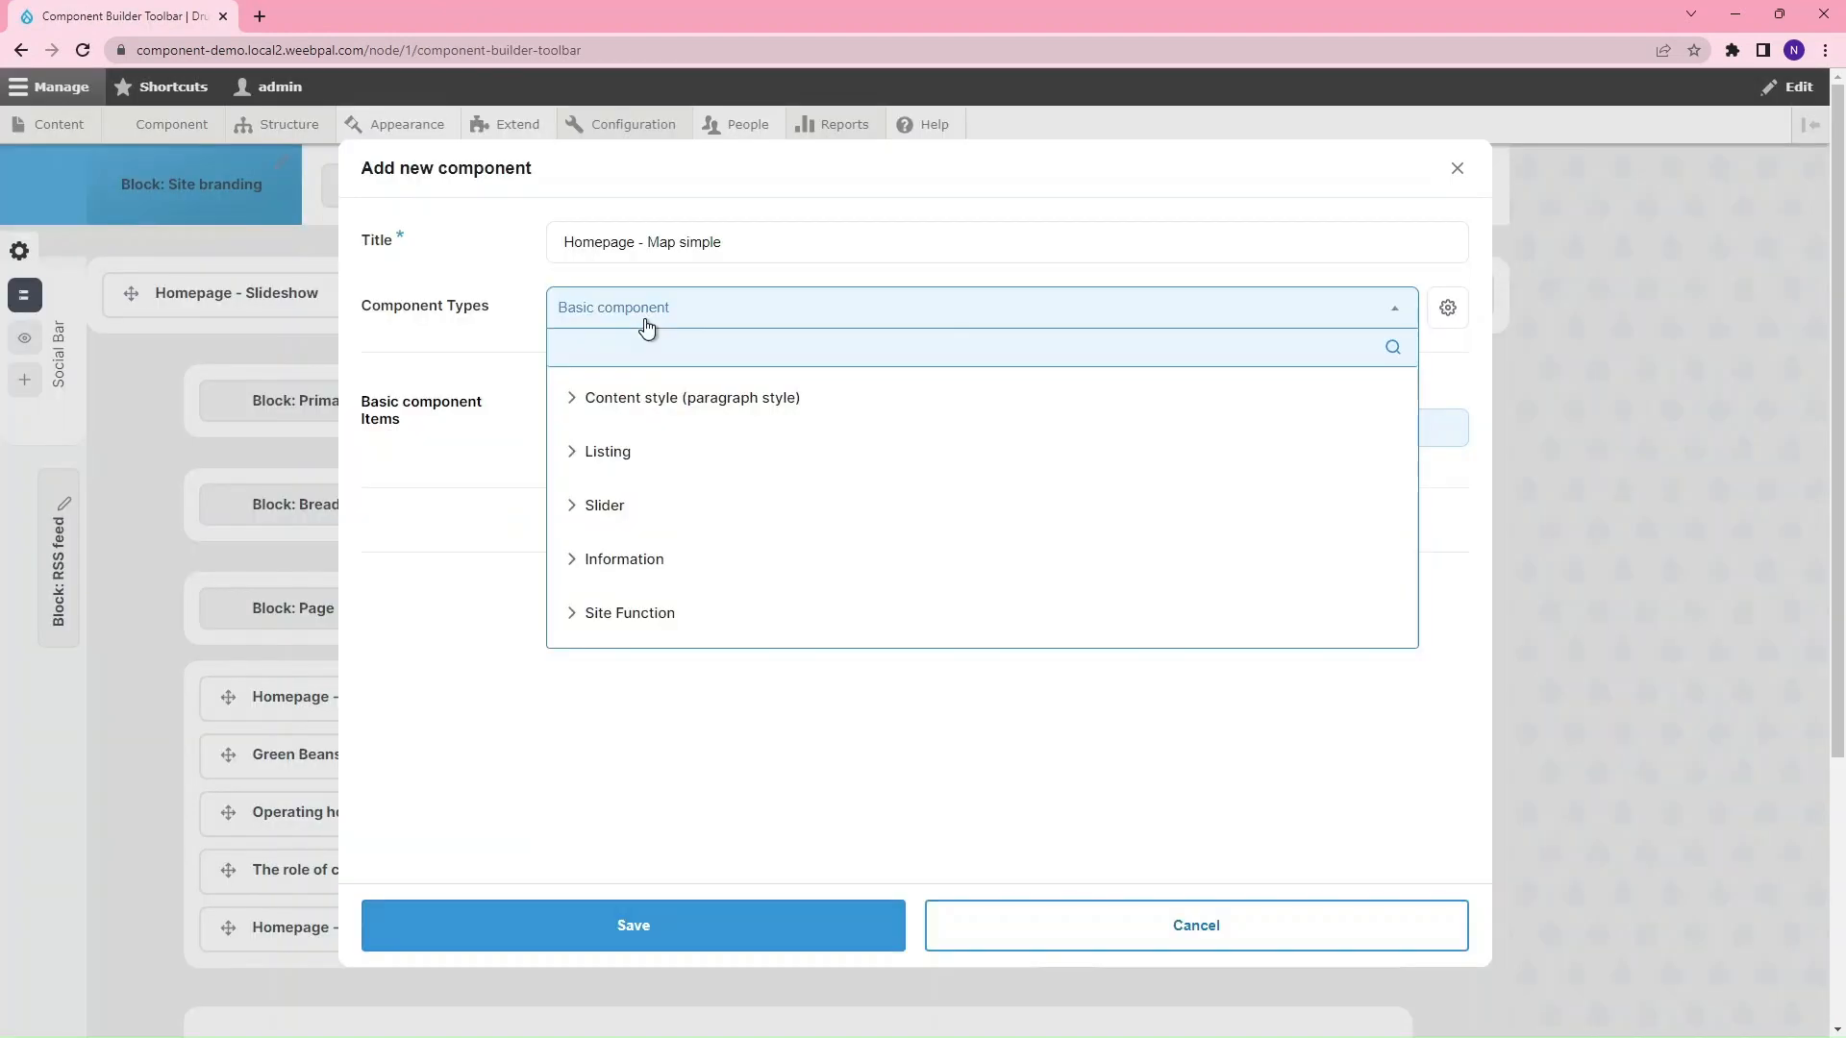
{"action": "left_click", "coordinate": [660, 616]}
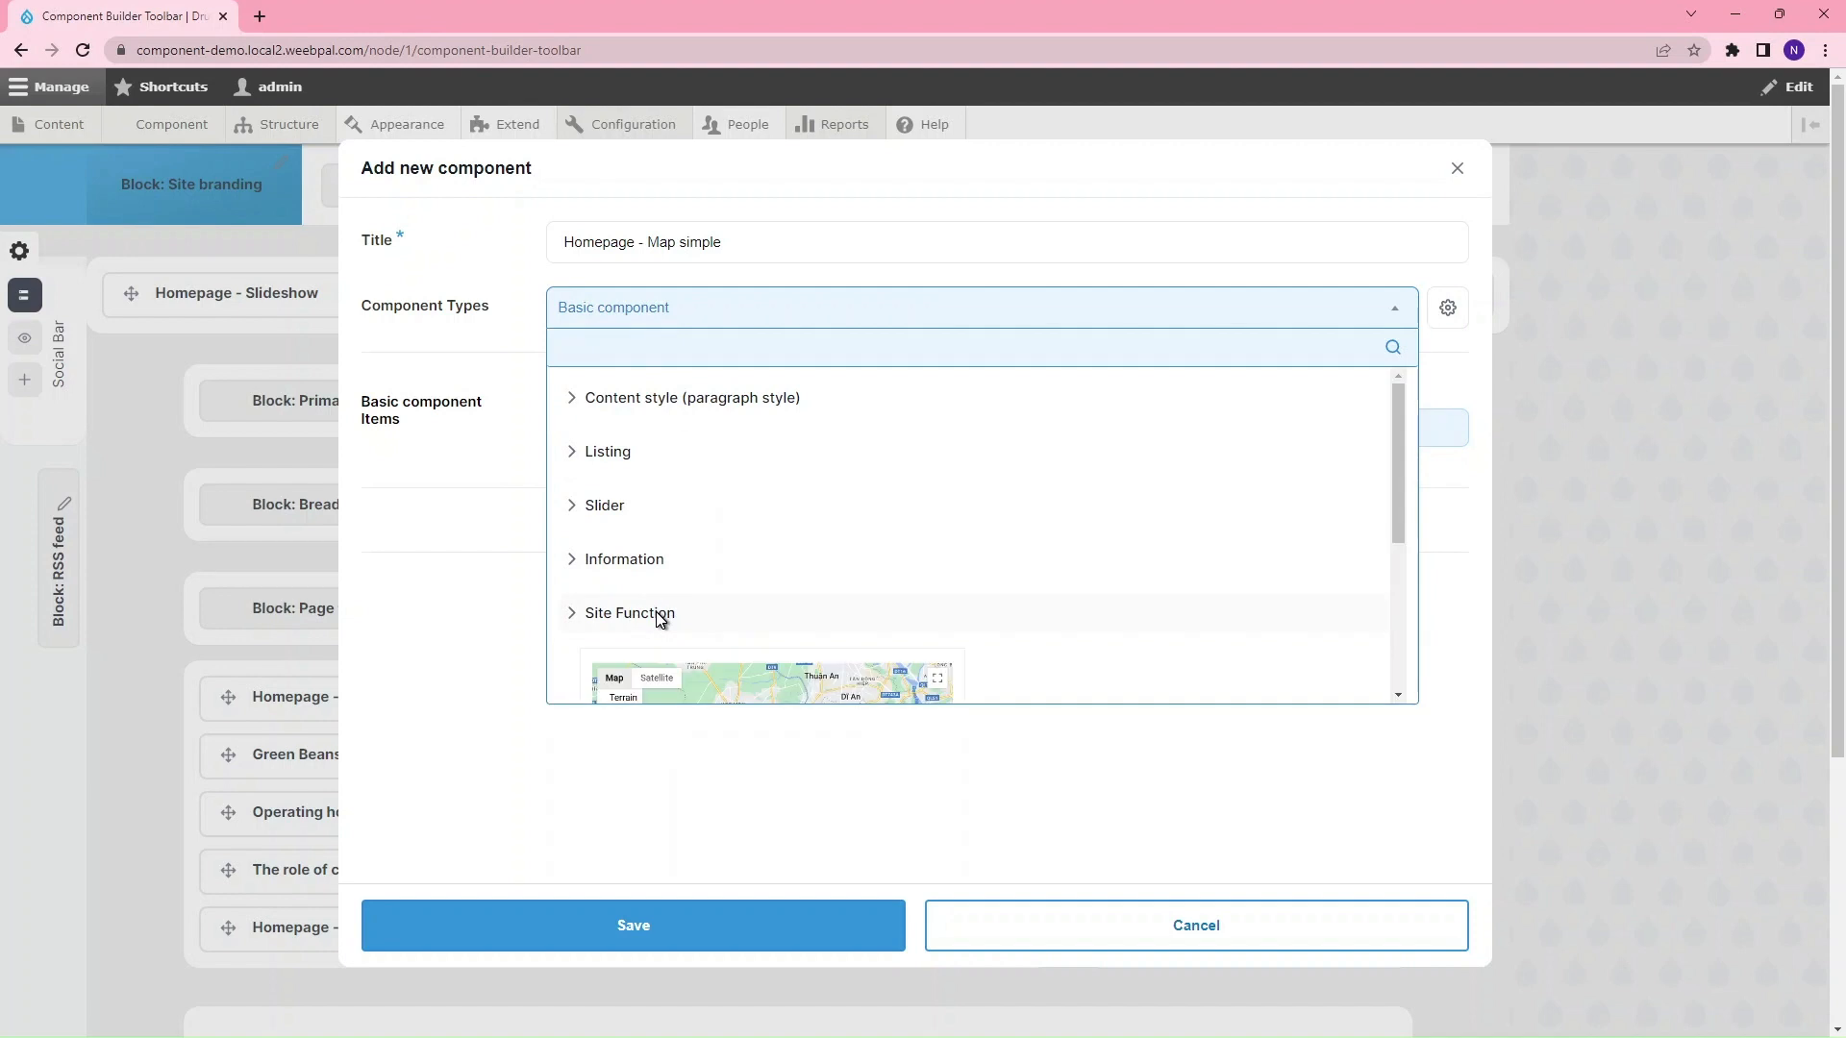
{"action": "scroll", "coordinate": [664, 606], "scroll_direction": "down", "scroll_amount": 3}
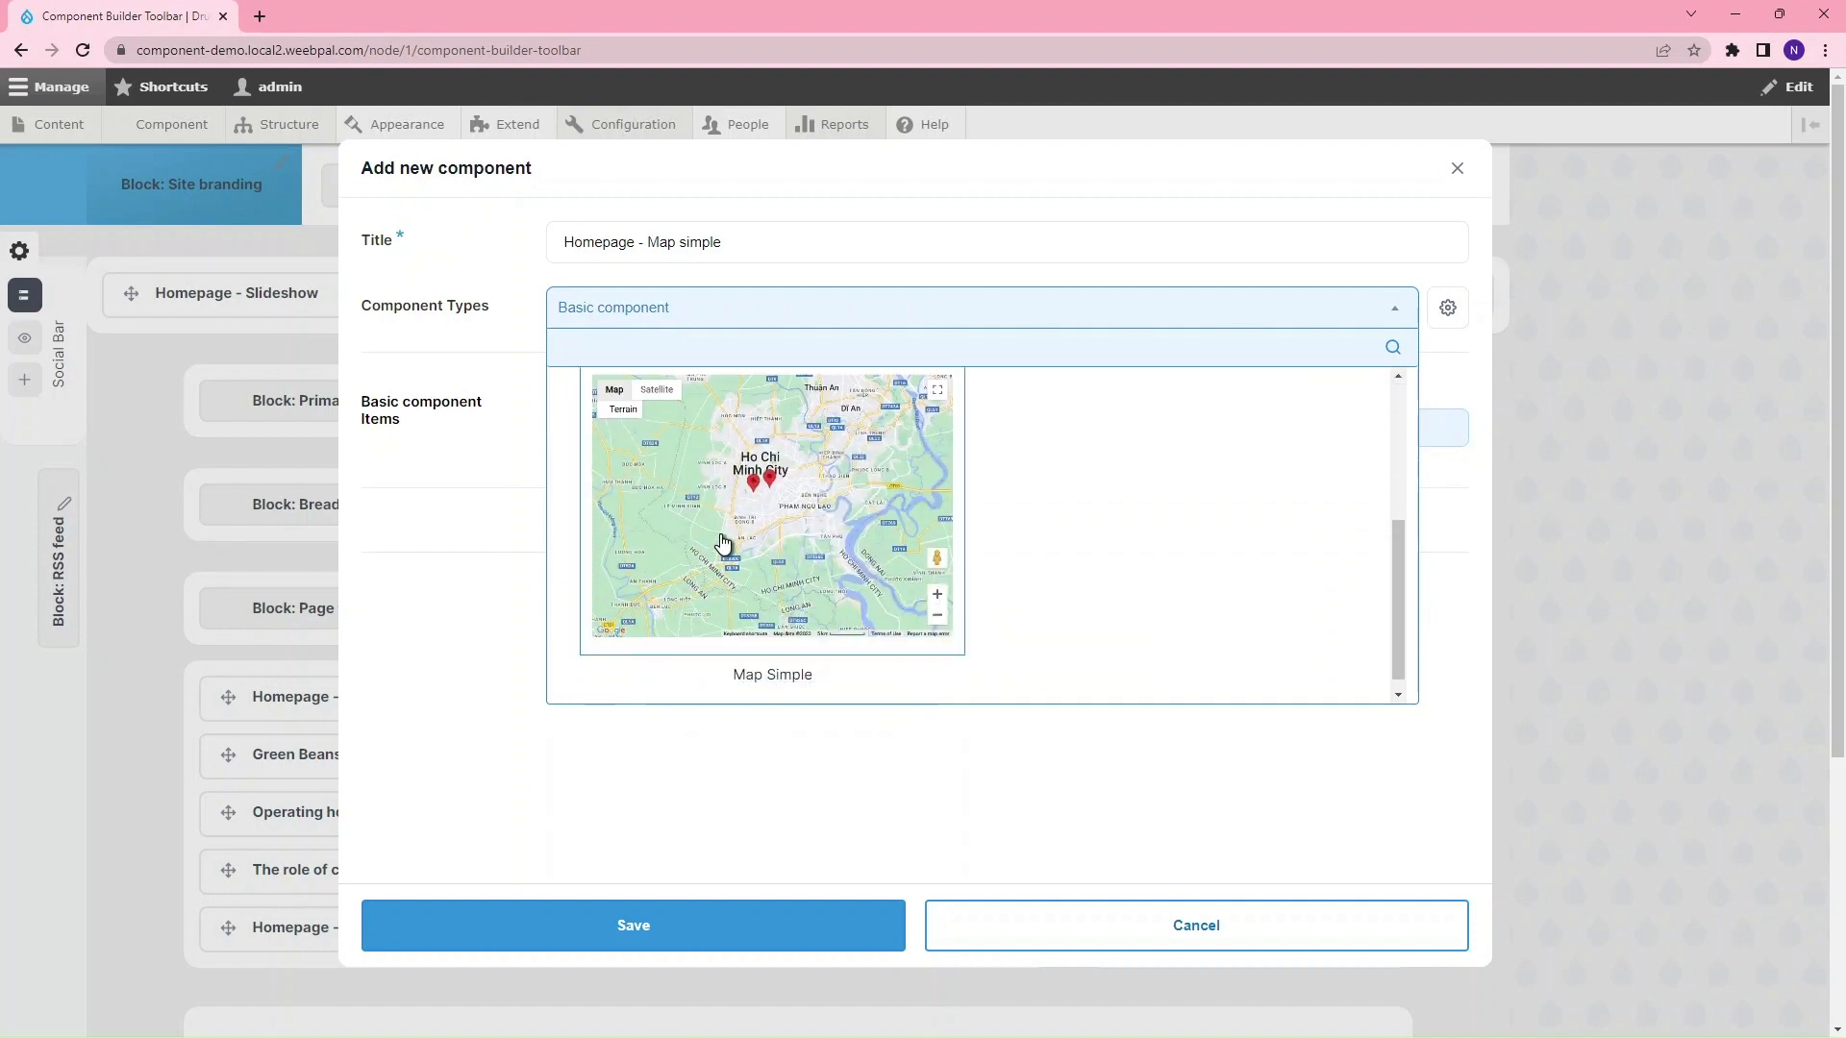
{"action": "left_click", "coordinate": [723, 544]}
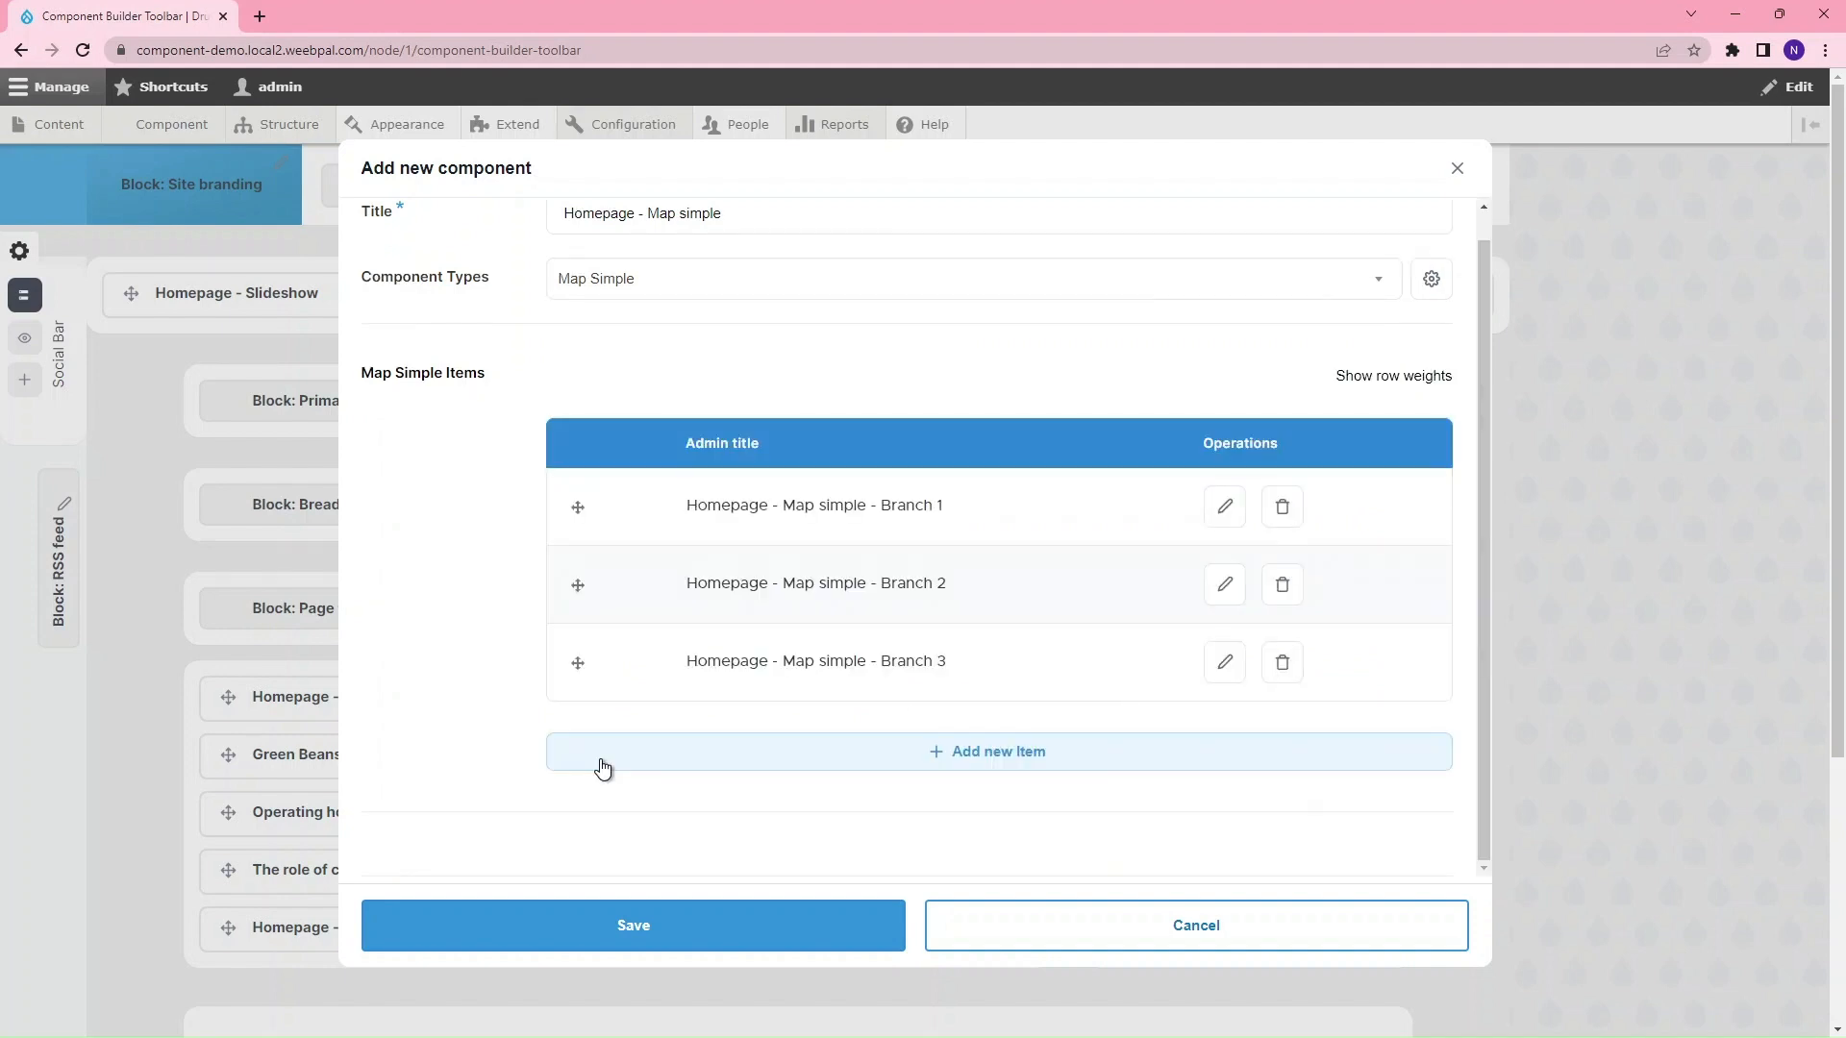
{"action": "left_click", "coordinate": [589, 926]}
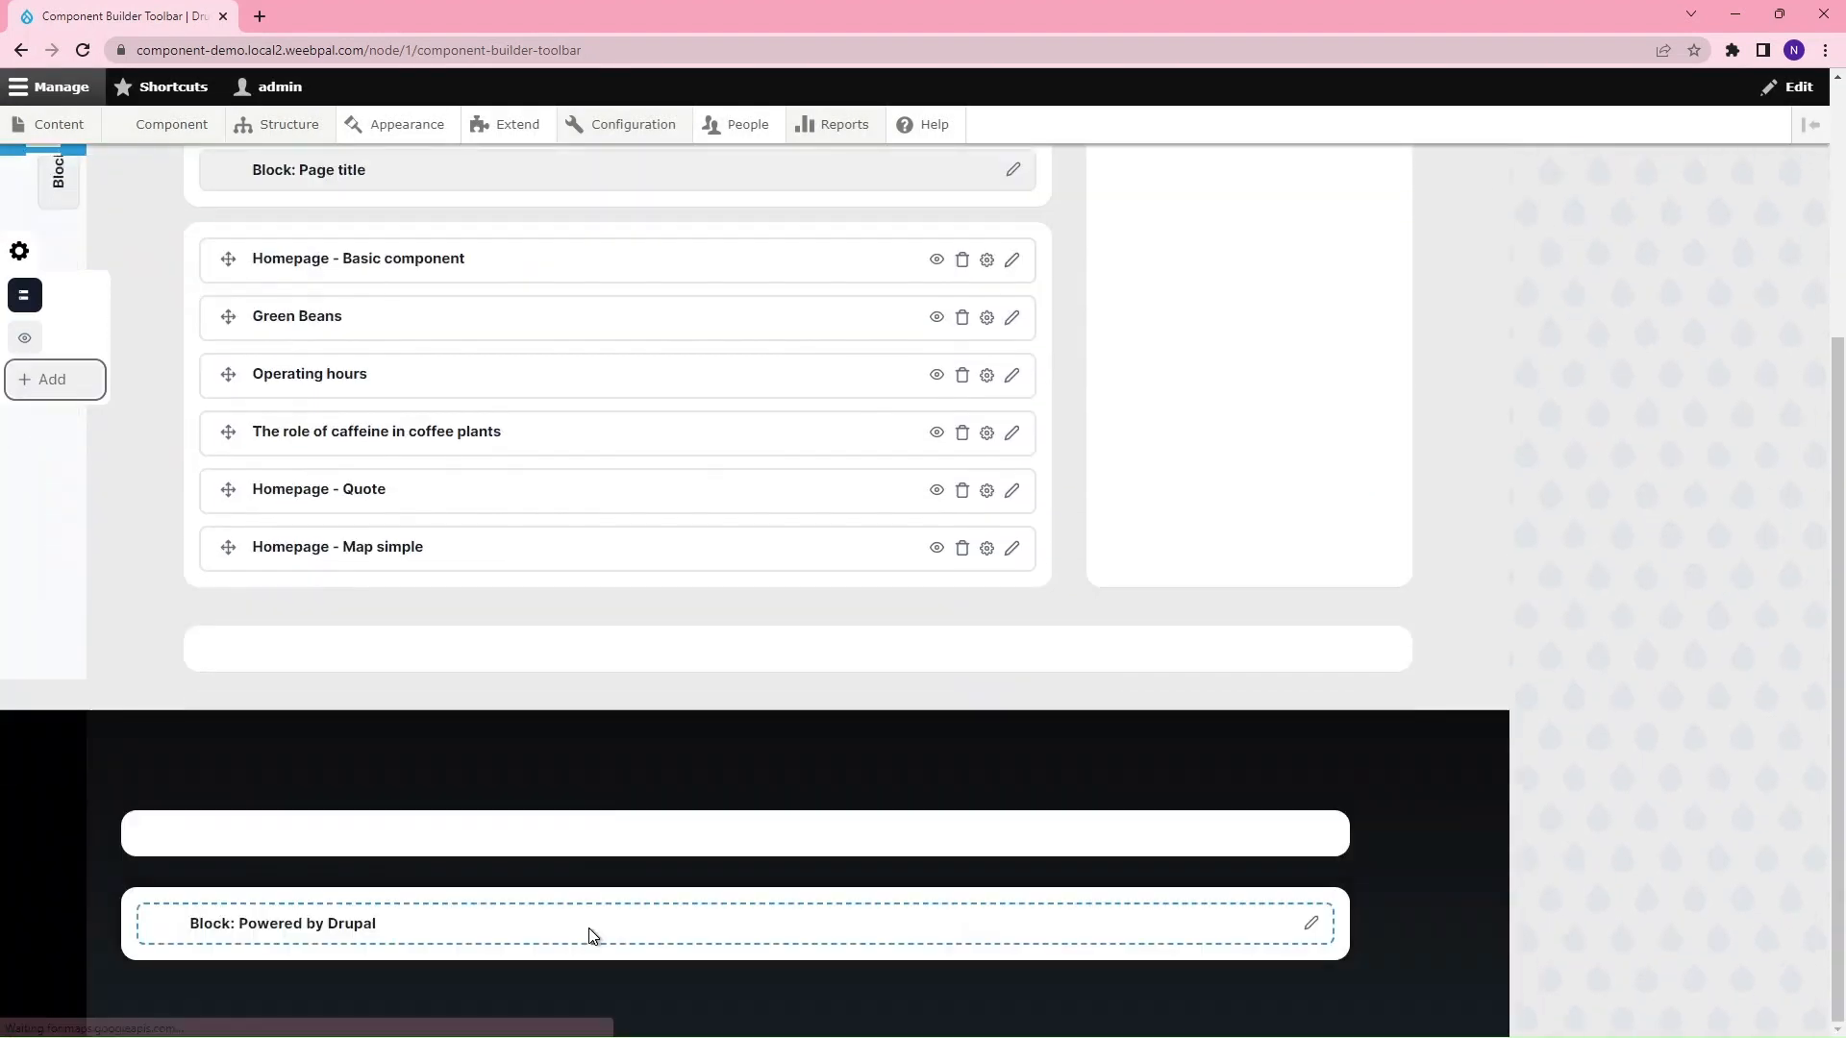
Step: Preview the Homepage - Map simple component, check the labels of its branch markers on the map, and hide the preview
{"action": "left_click", "coordinate": [937, 549]}
{"action": "scroll", "coordinate": [1054, 581], "scroll_direction": "down", "scroll_amount": 2}
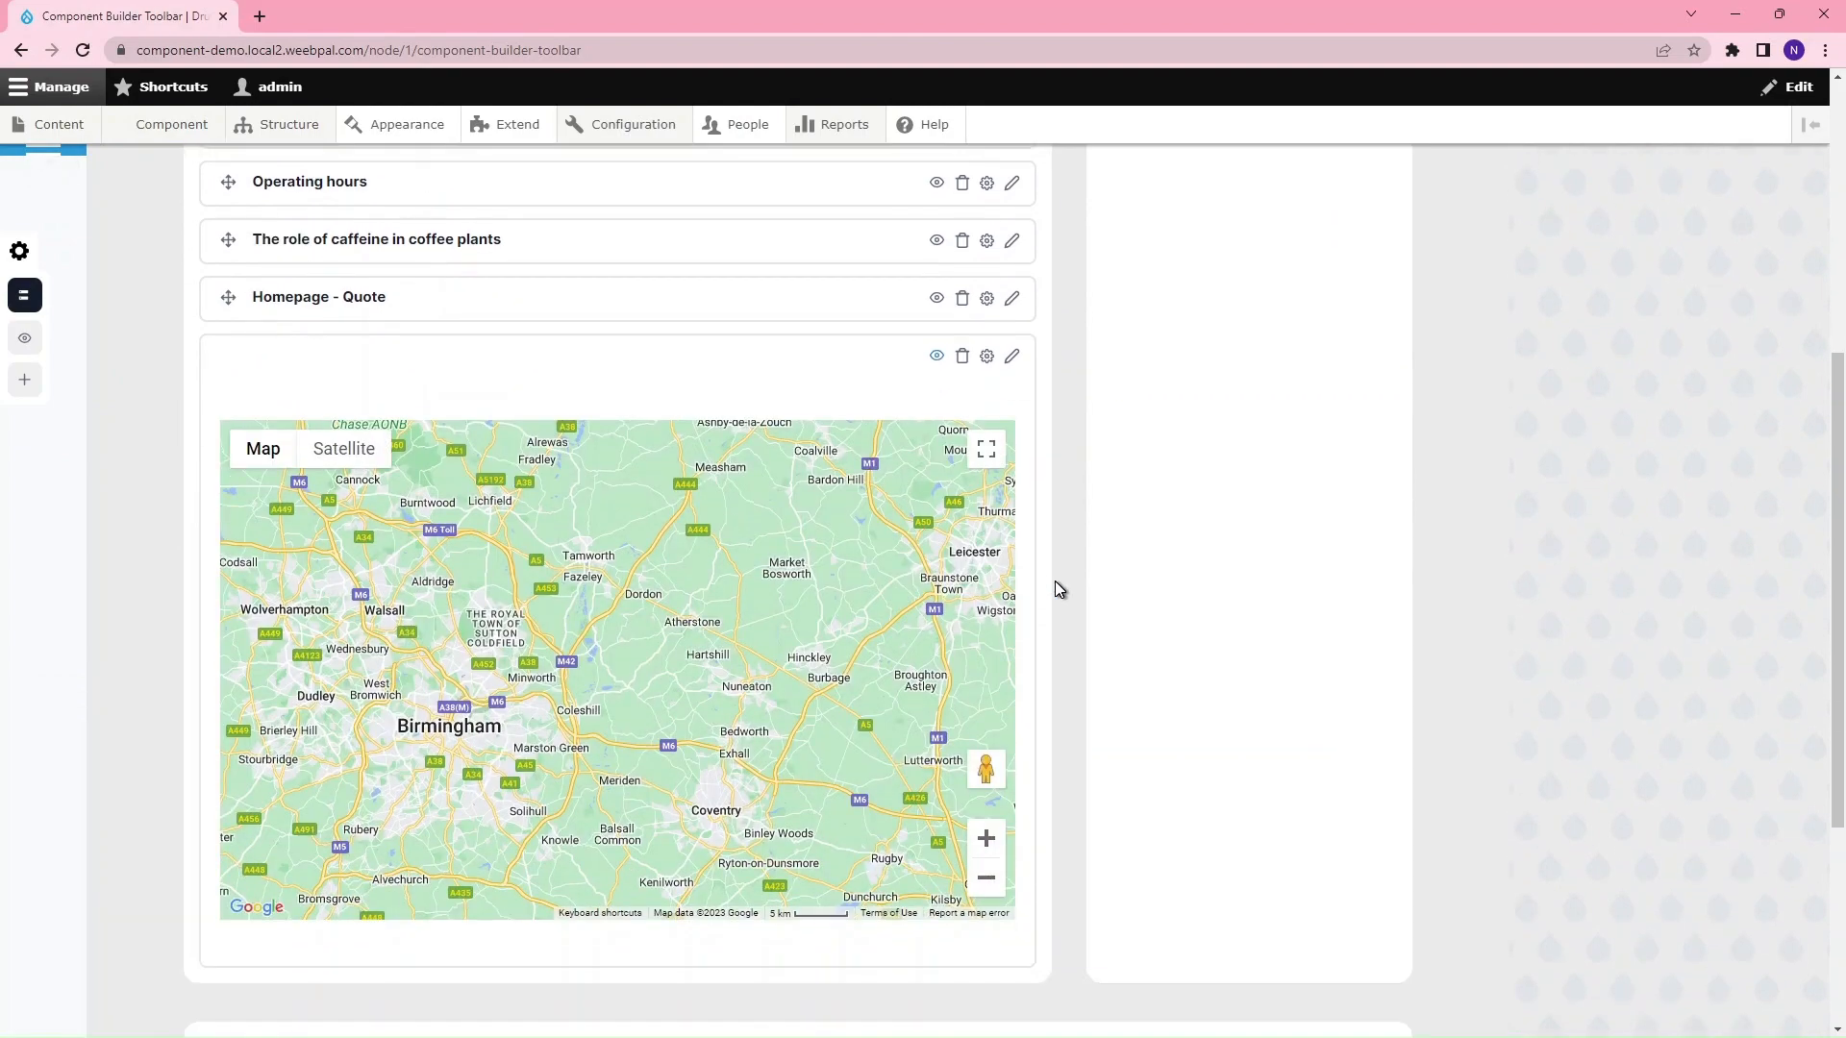
{"action": "scroll", "coordinate": [851, 601], "scroll_direction": "down", "scroll_amount": 1}
{"action": "scroll", "coordinate": [851, 600], "scroll_direction": "down", "scroll_amount": 3}
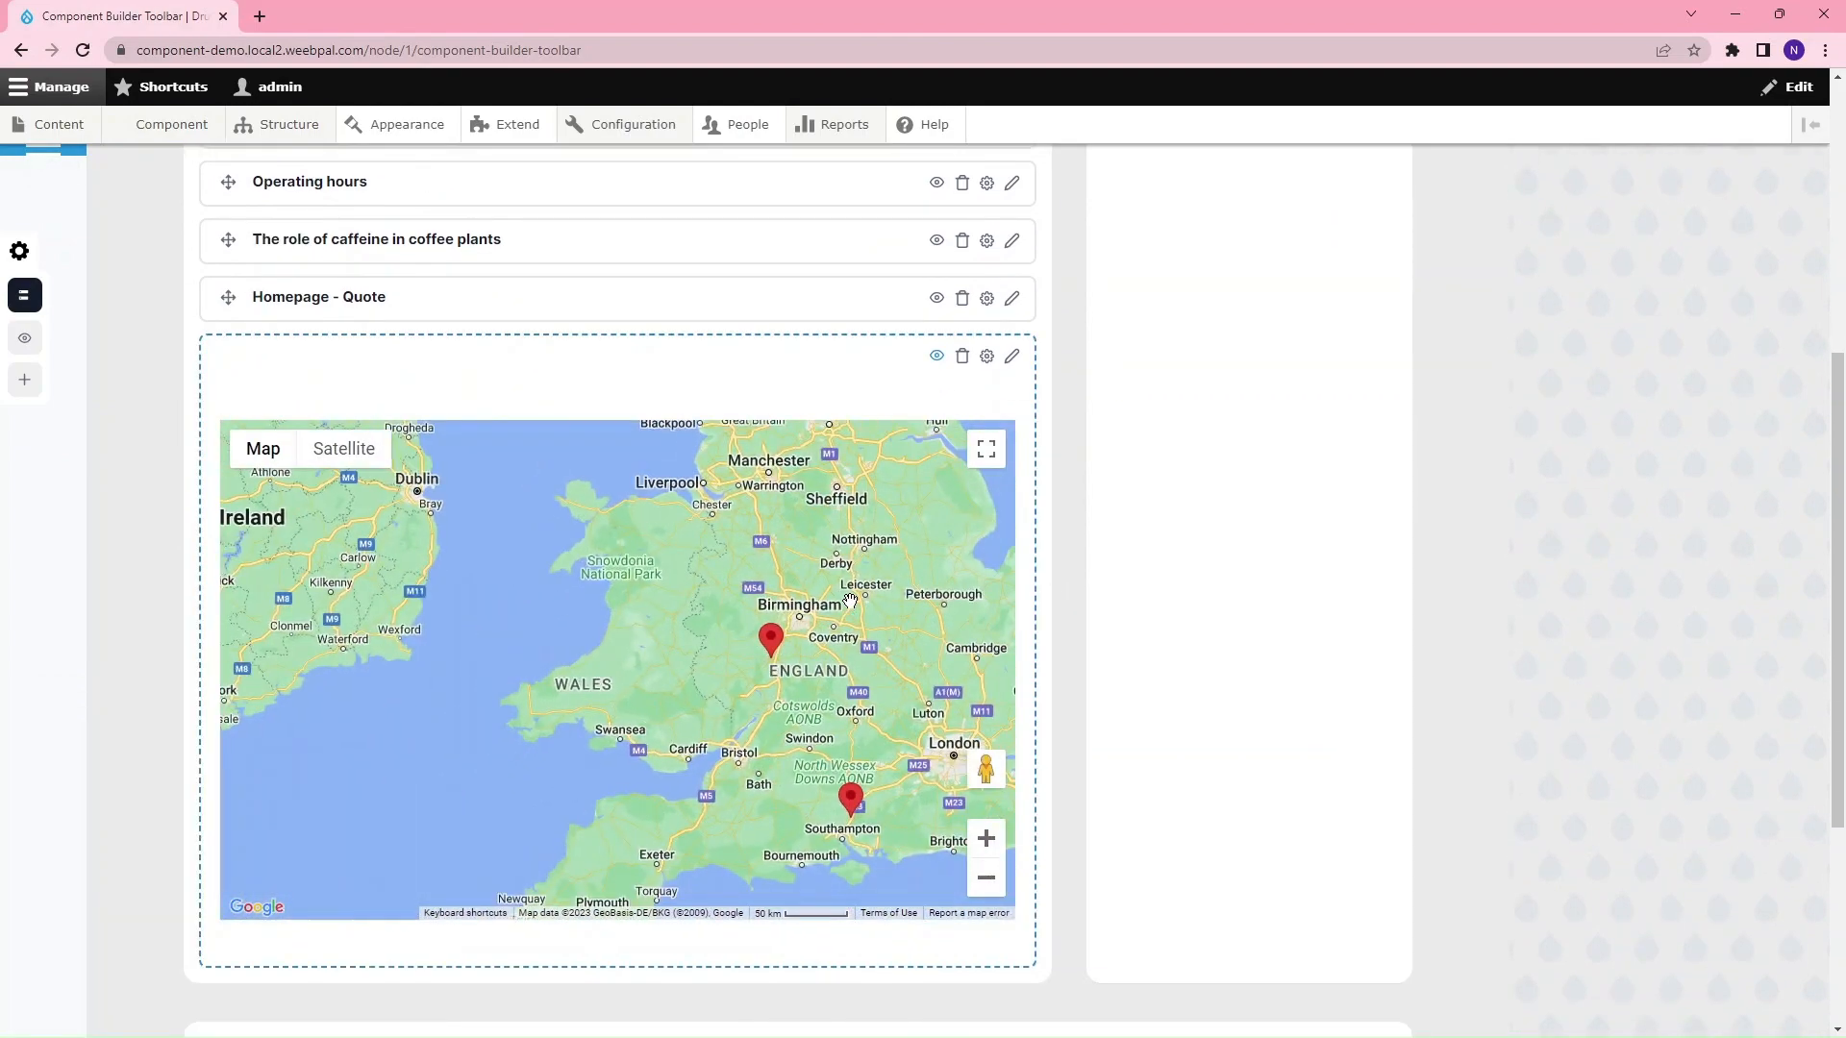
{"action": "left_click_drag", "start_coordinate": [851, 601], "coordinate": [636, 623]}
{"action": "left_click", "coordinate": [590, 628]}
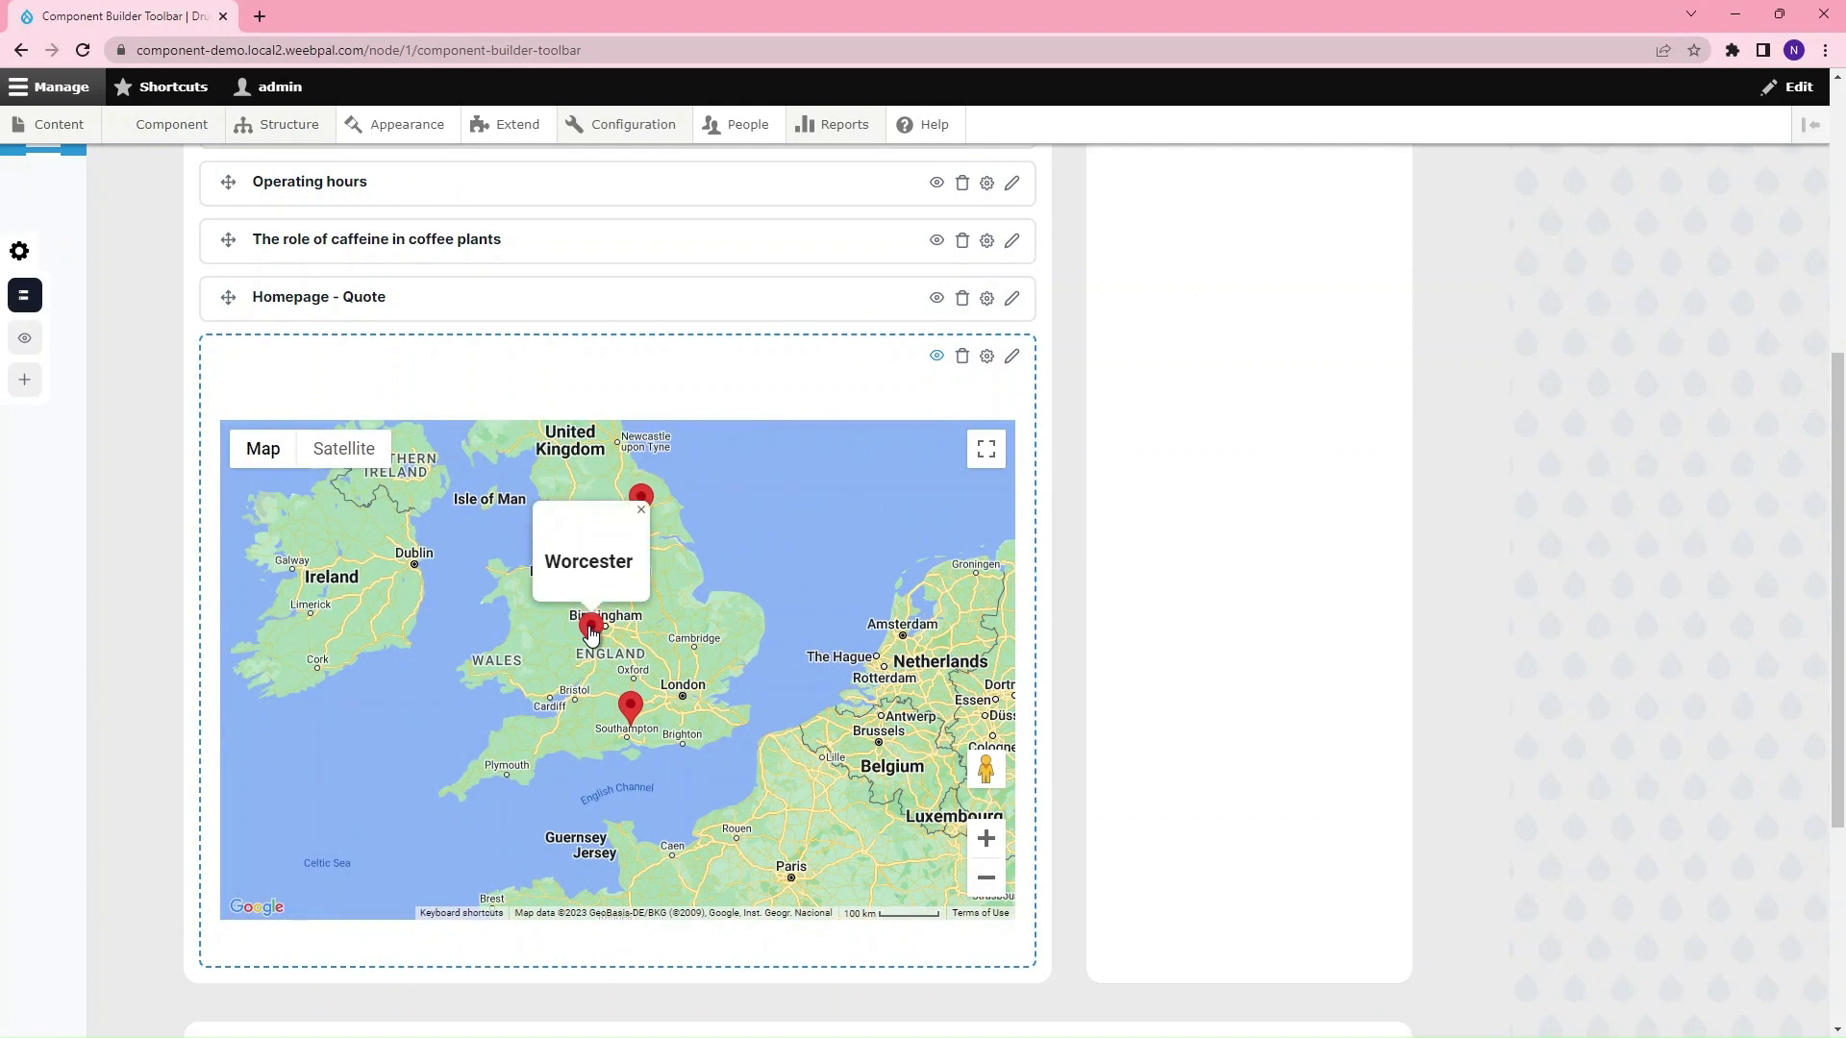
{"action": "left_click", "coordinate": [629, 713]}
{"action": "left_click", "coordinate": [686, 590]}
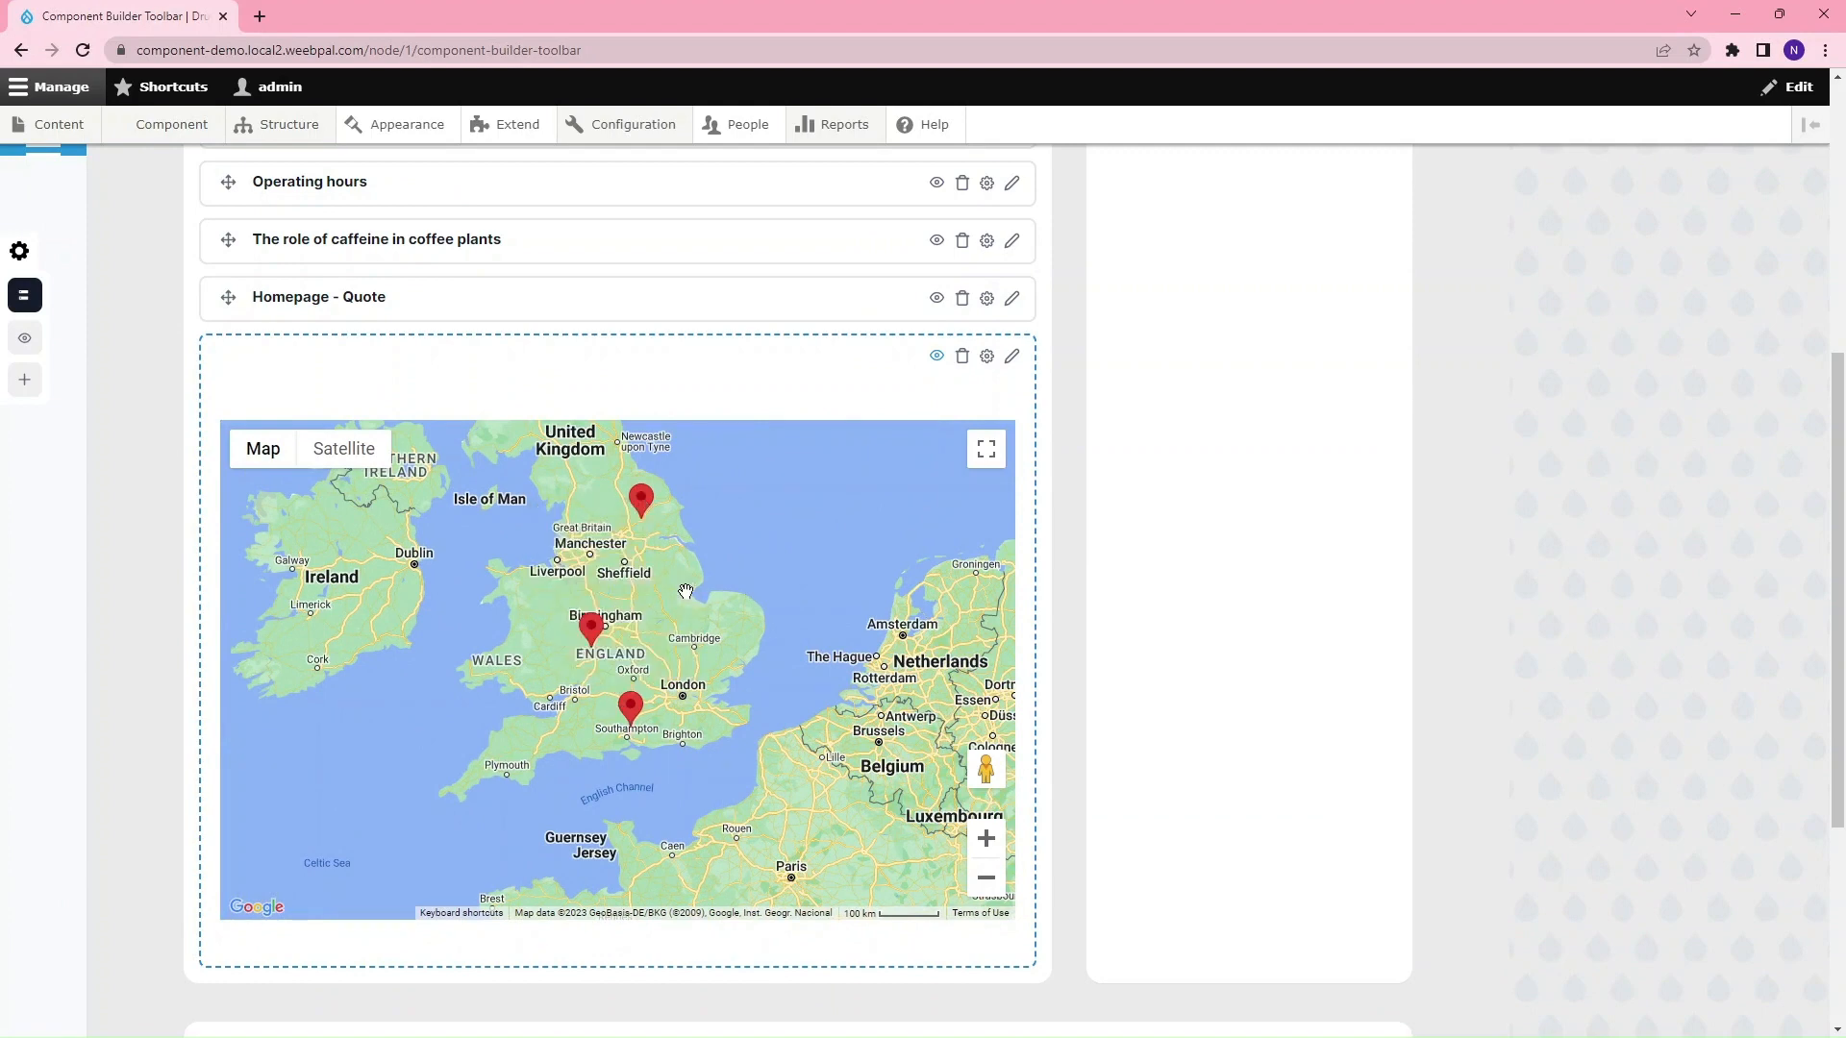
{"action": "left_click", "coordinate": [934, 356]}
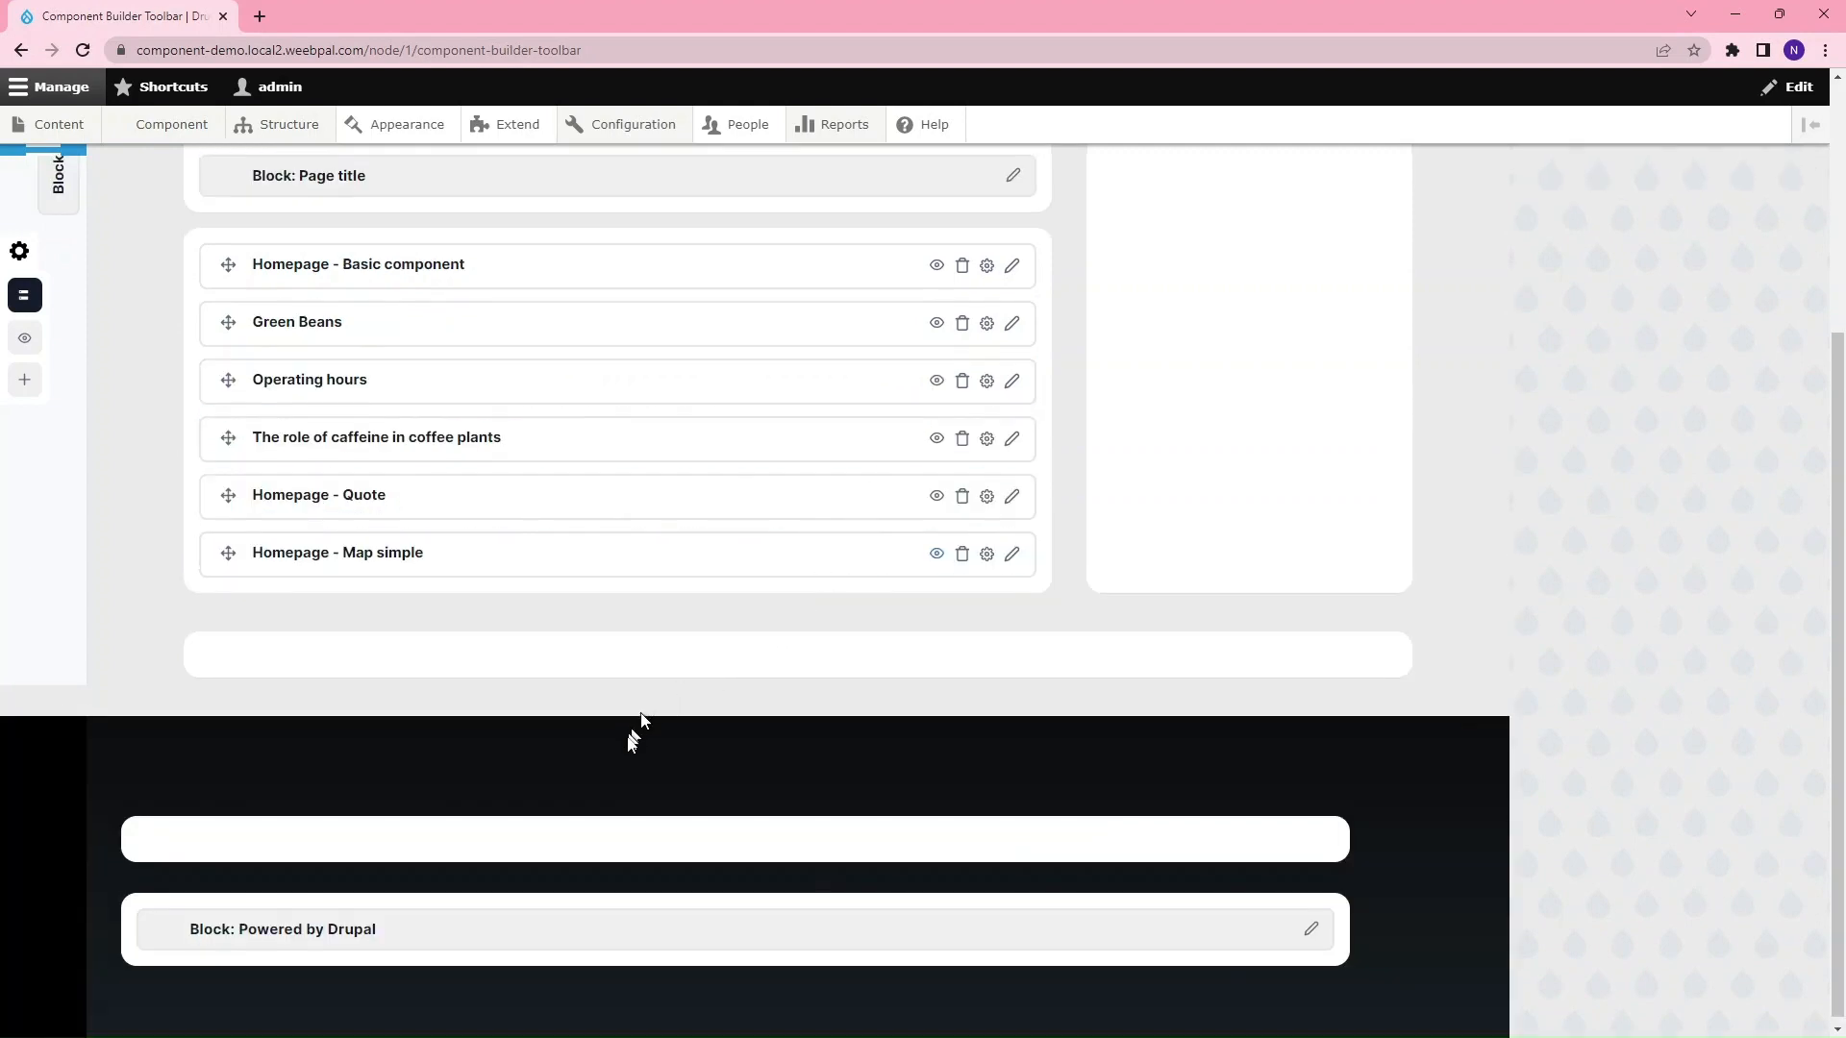
Step: Preview the whole Homepage in the builder and review all its components from the slideshow down to the map
{"action": "scroll", "coordinate": [631, 734], "scroll_direction": "up", "scroll_amount": 5}
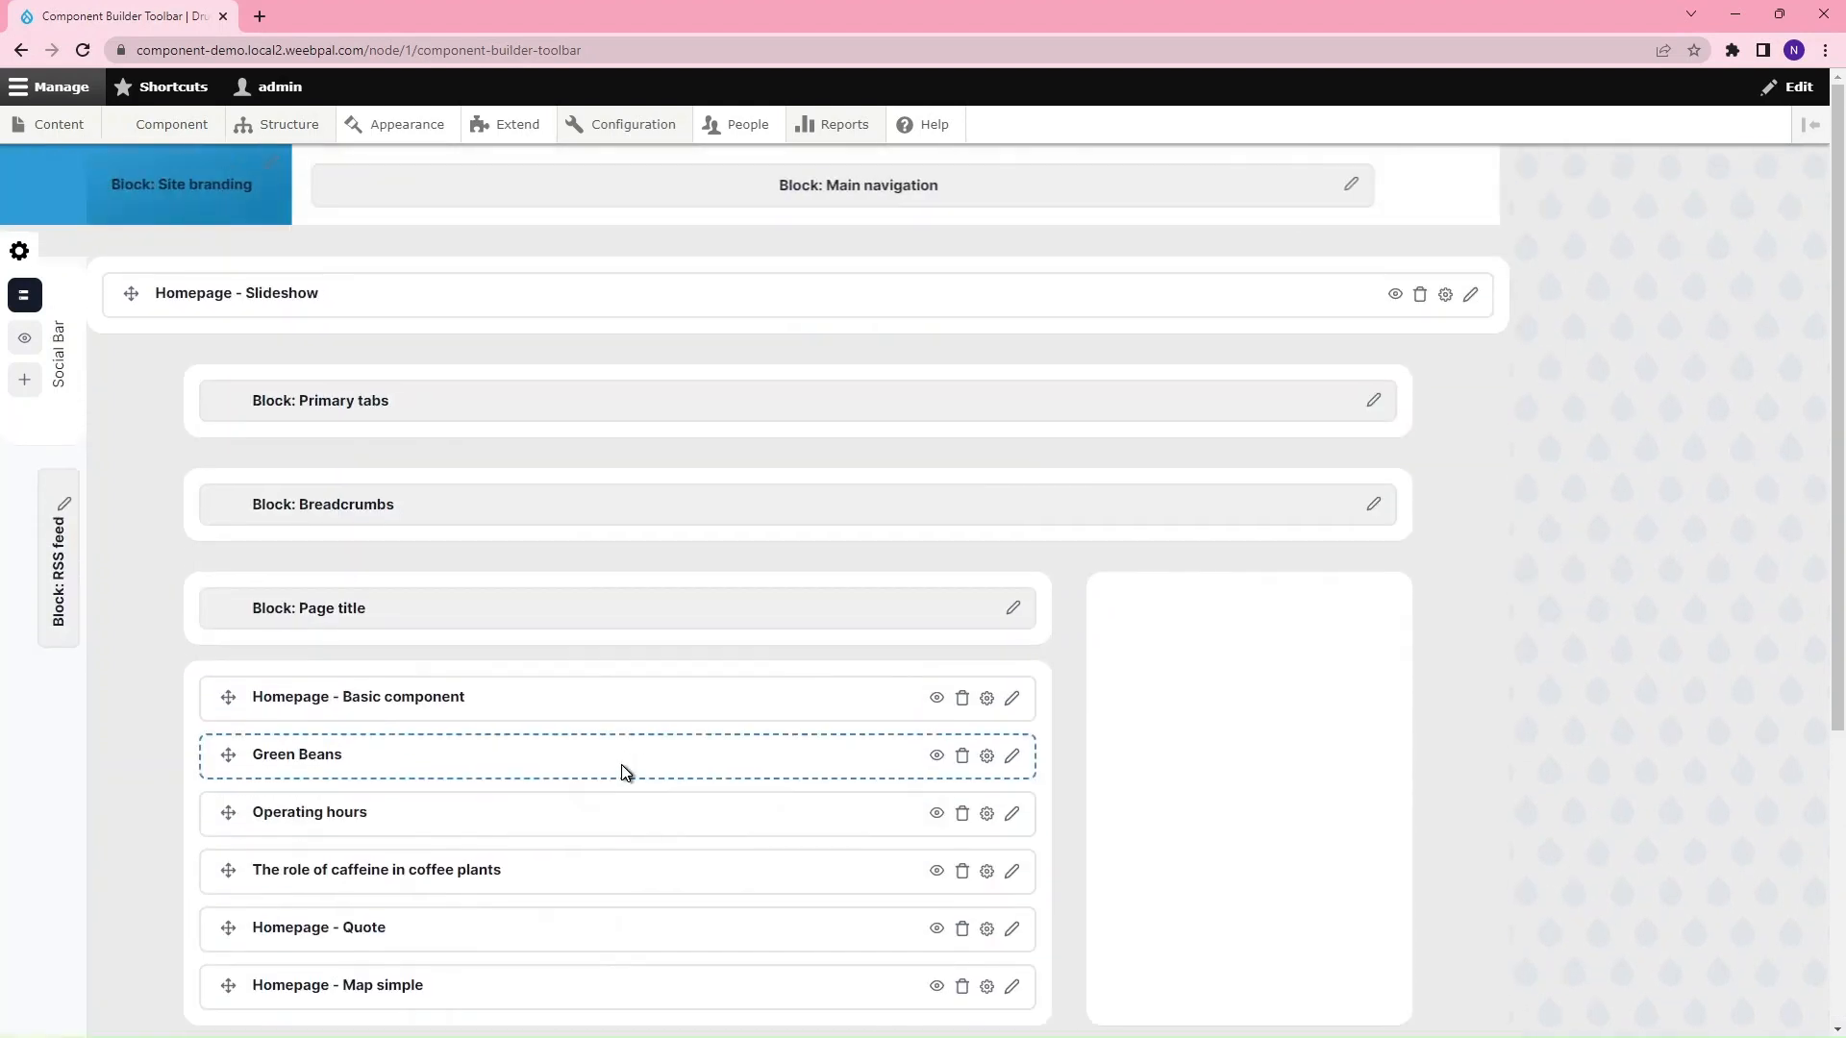
{"action": "left_click", "coordinate": [24, 337]}
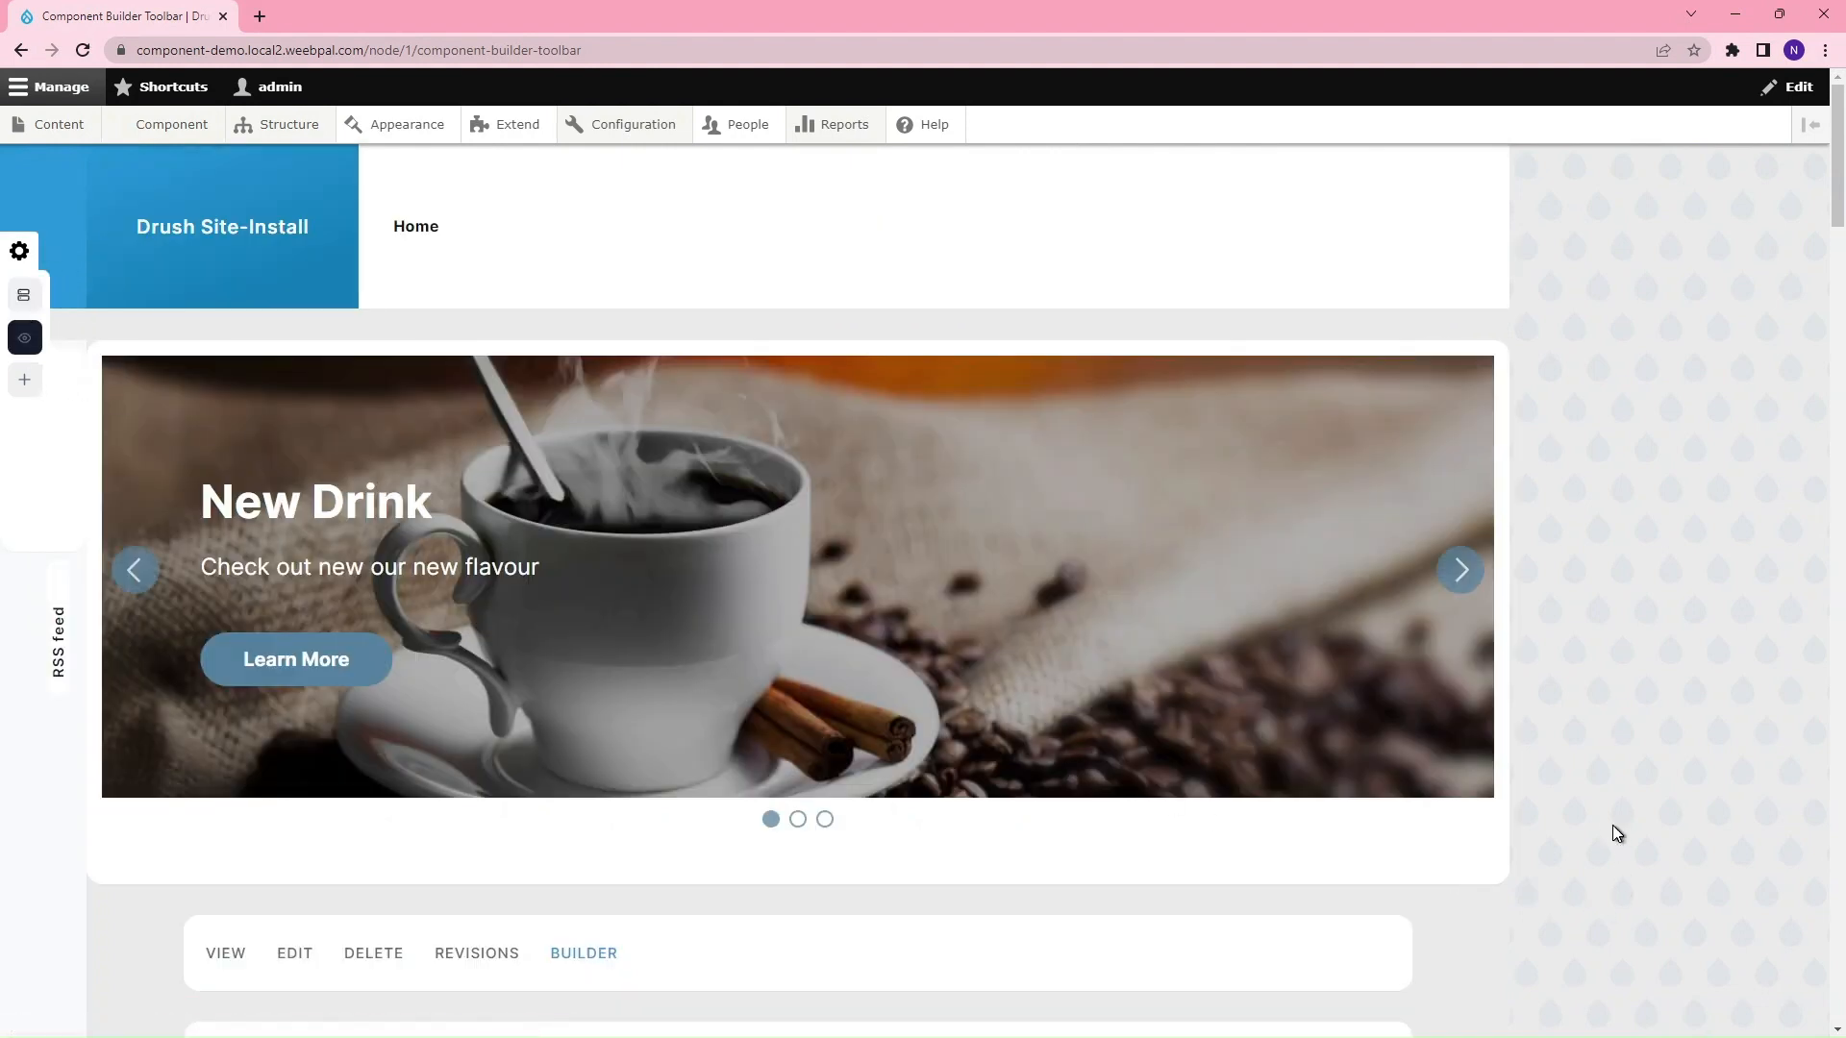
{"action": "scroll", "coordinate": [1606, 874], "scroll_direction": "down", "scroll_amount": 10}
{"action": "scroll", "coordinate": [1607, 884], "scroll_direction": "down", "scroll_amount": 20}
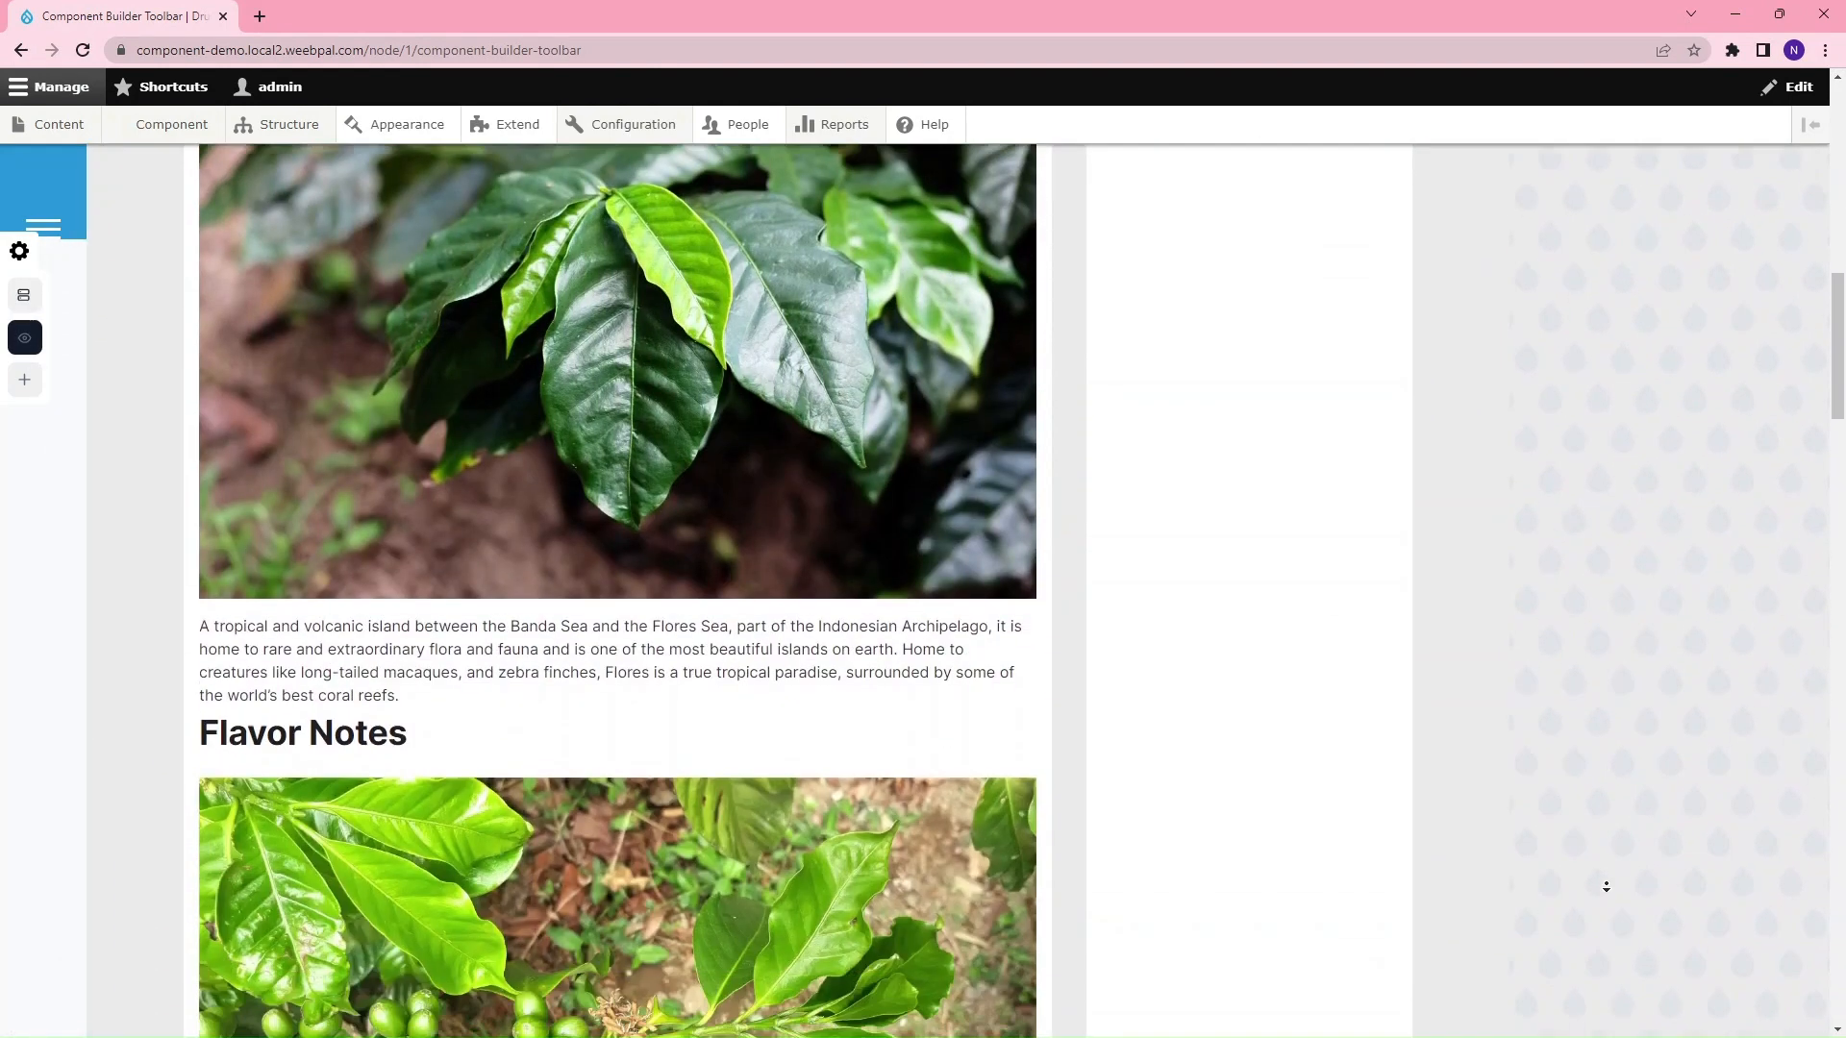
{"action": "scroll", "coordinate": [1607, 888], "scroll_direction": "down", "scroll_amount": 20}
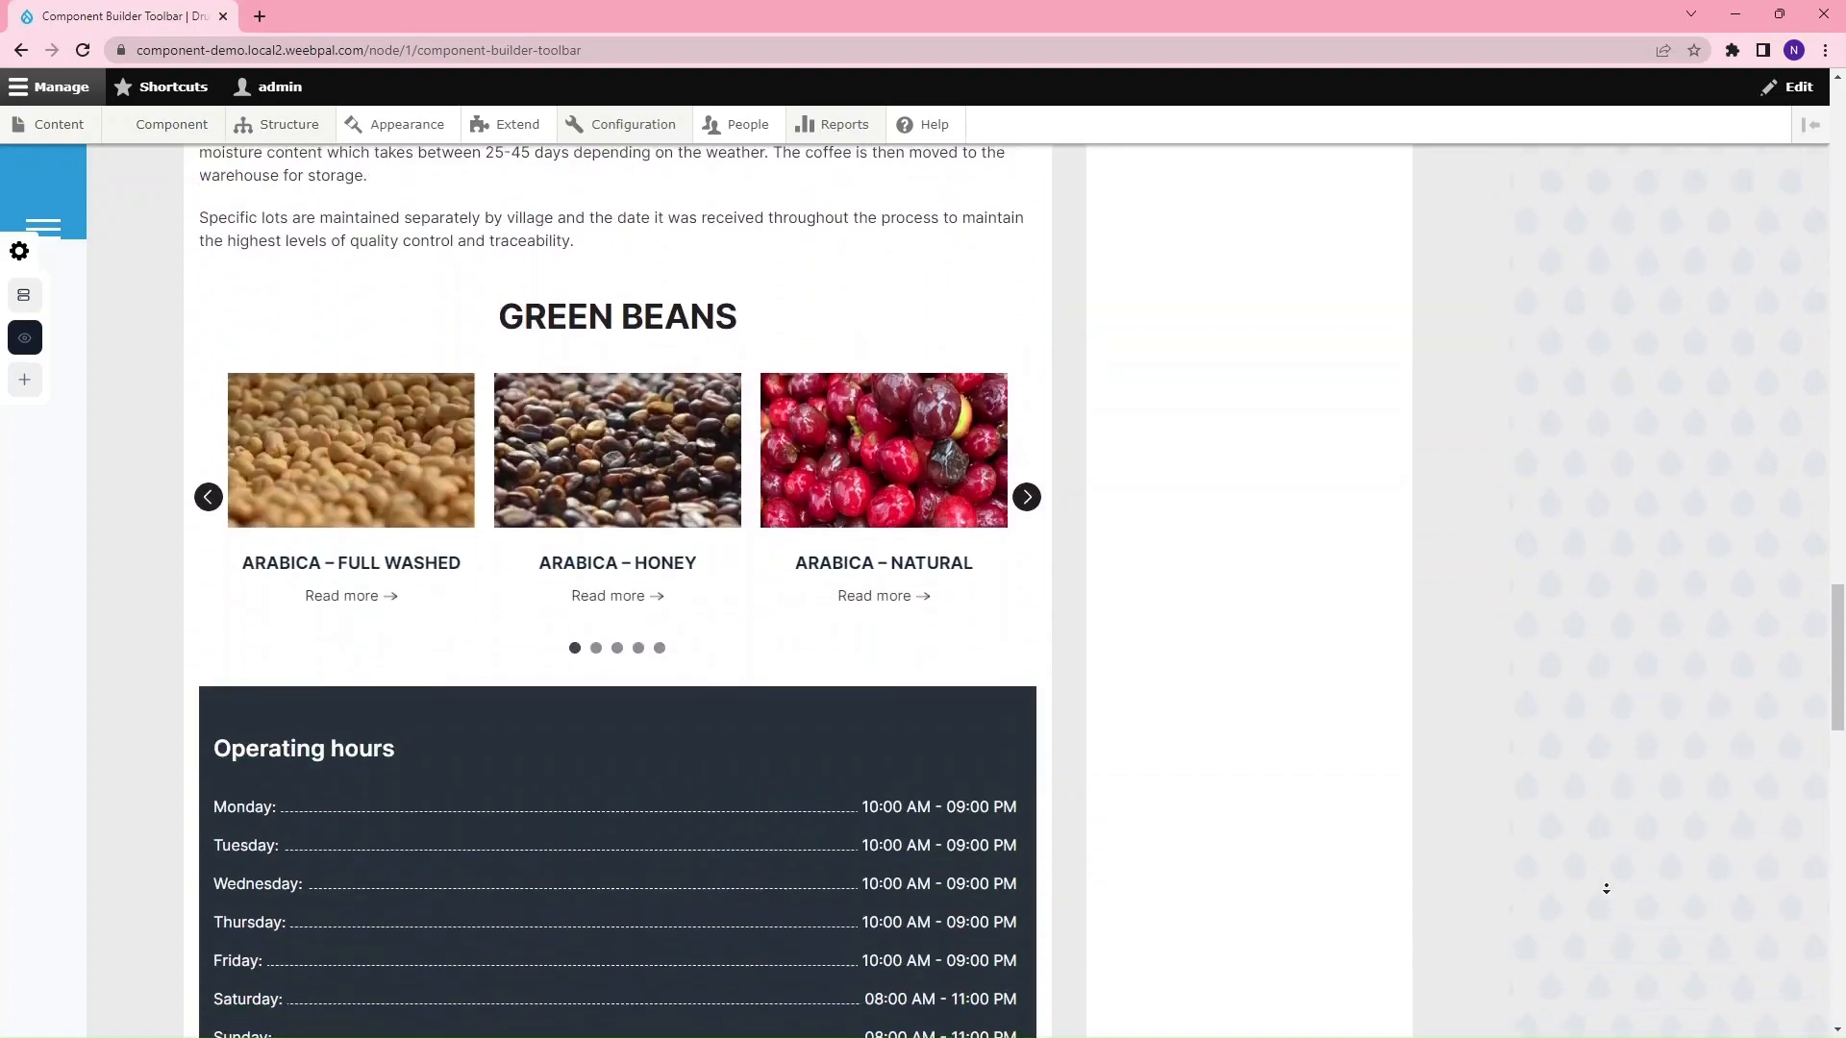
{"action": "scroll", "coordinate": [1606, 887], "scroll_direction": "down", "scroll_amount": 5}
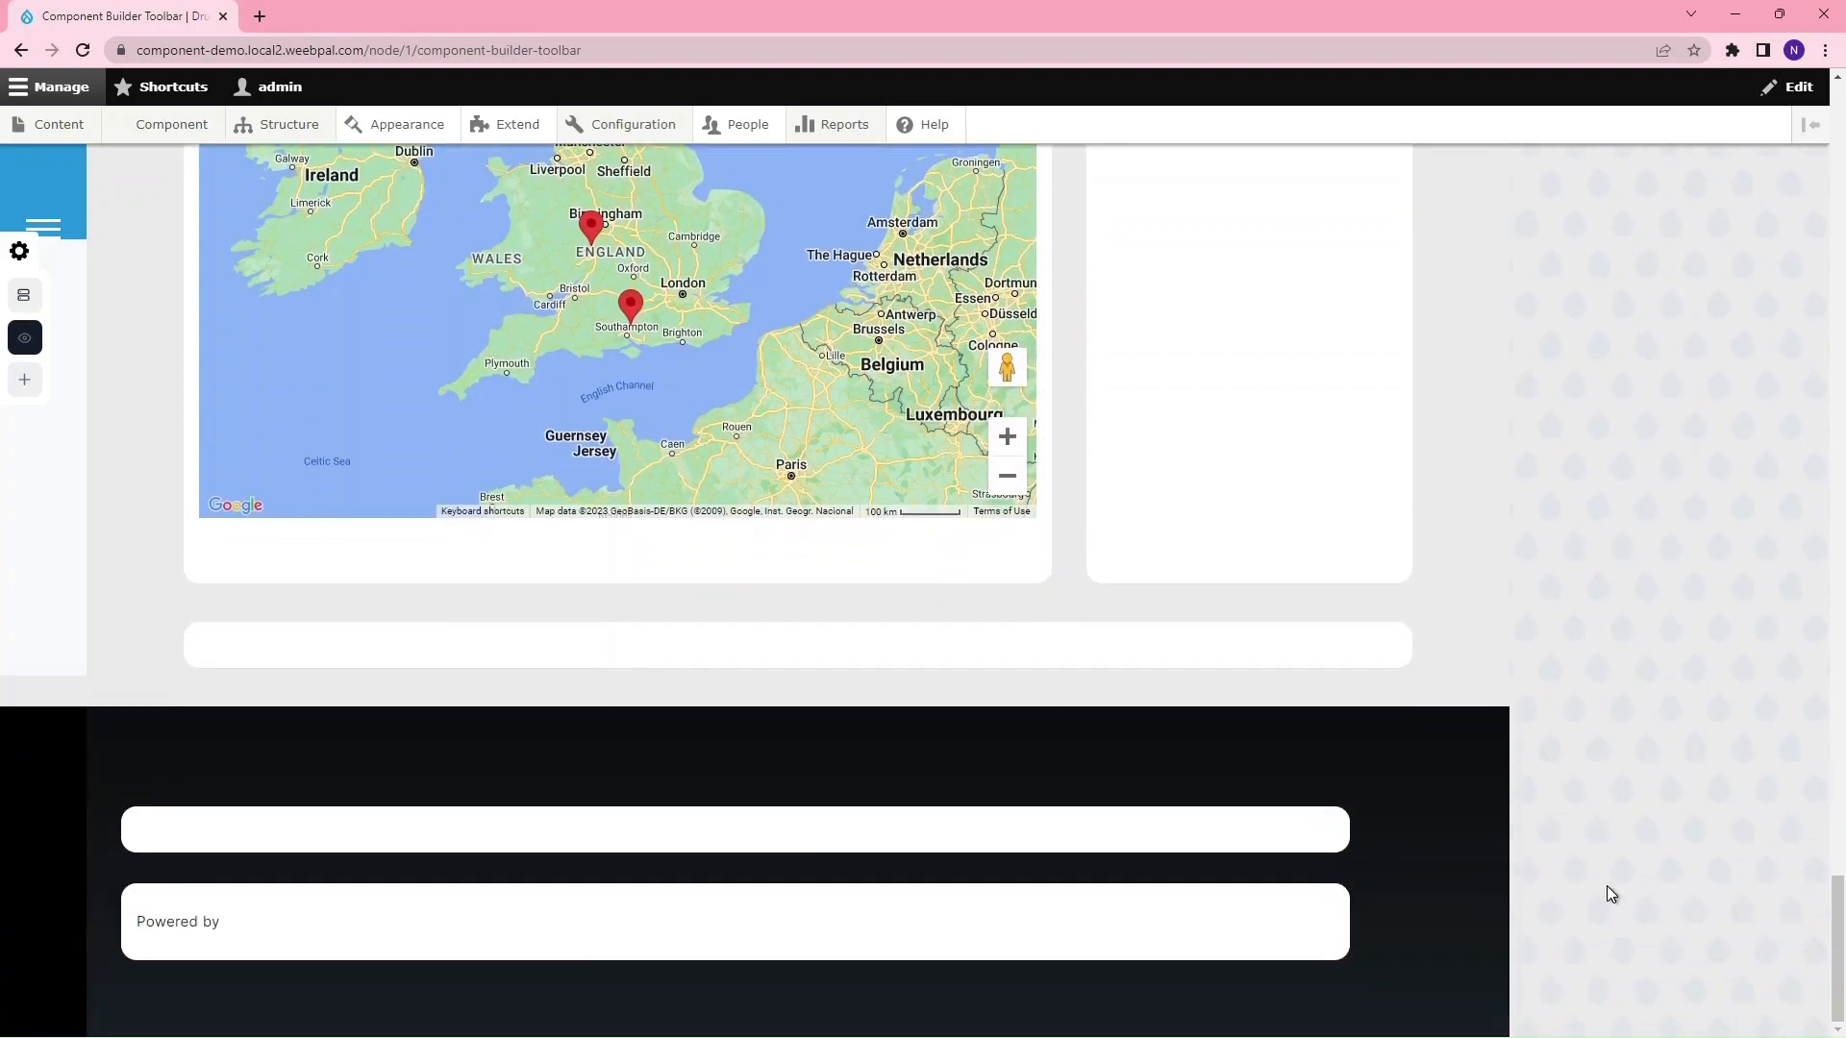
{"action": "scroll", "coordinate": [1607, 886], "scroll_direction": "up", "scroll_amount": 20}
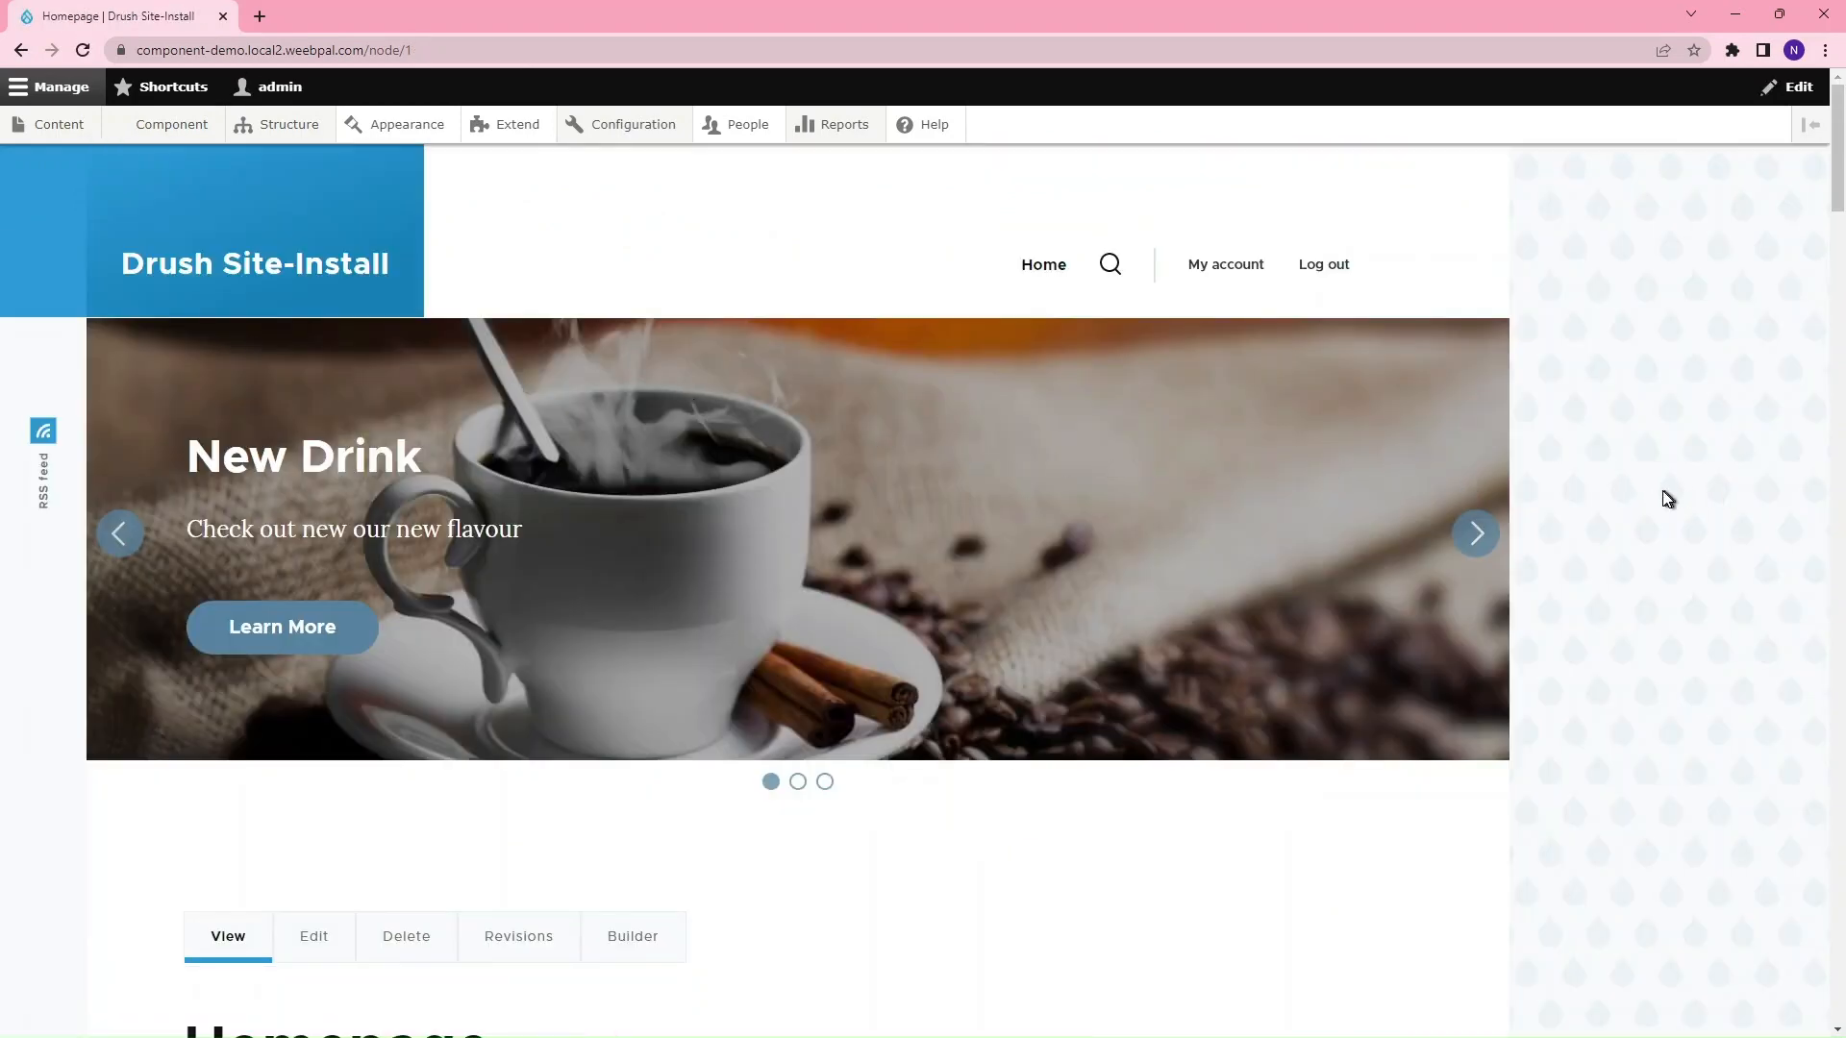
Step: Open the Homepage for editing from its published view and save the page with its listed components
{"action": "middle_click", "coordinate": [1655, 549]}
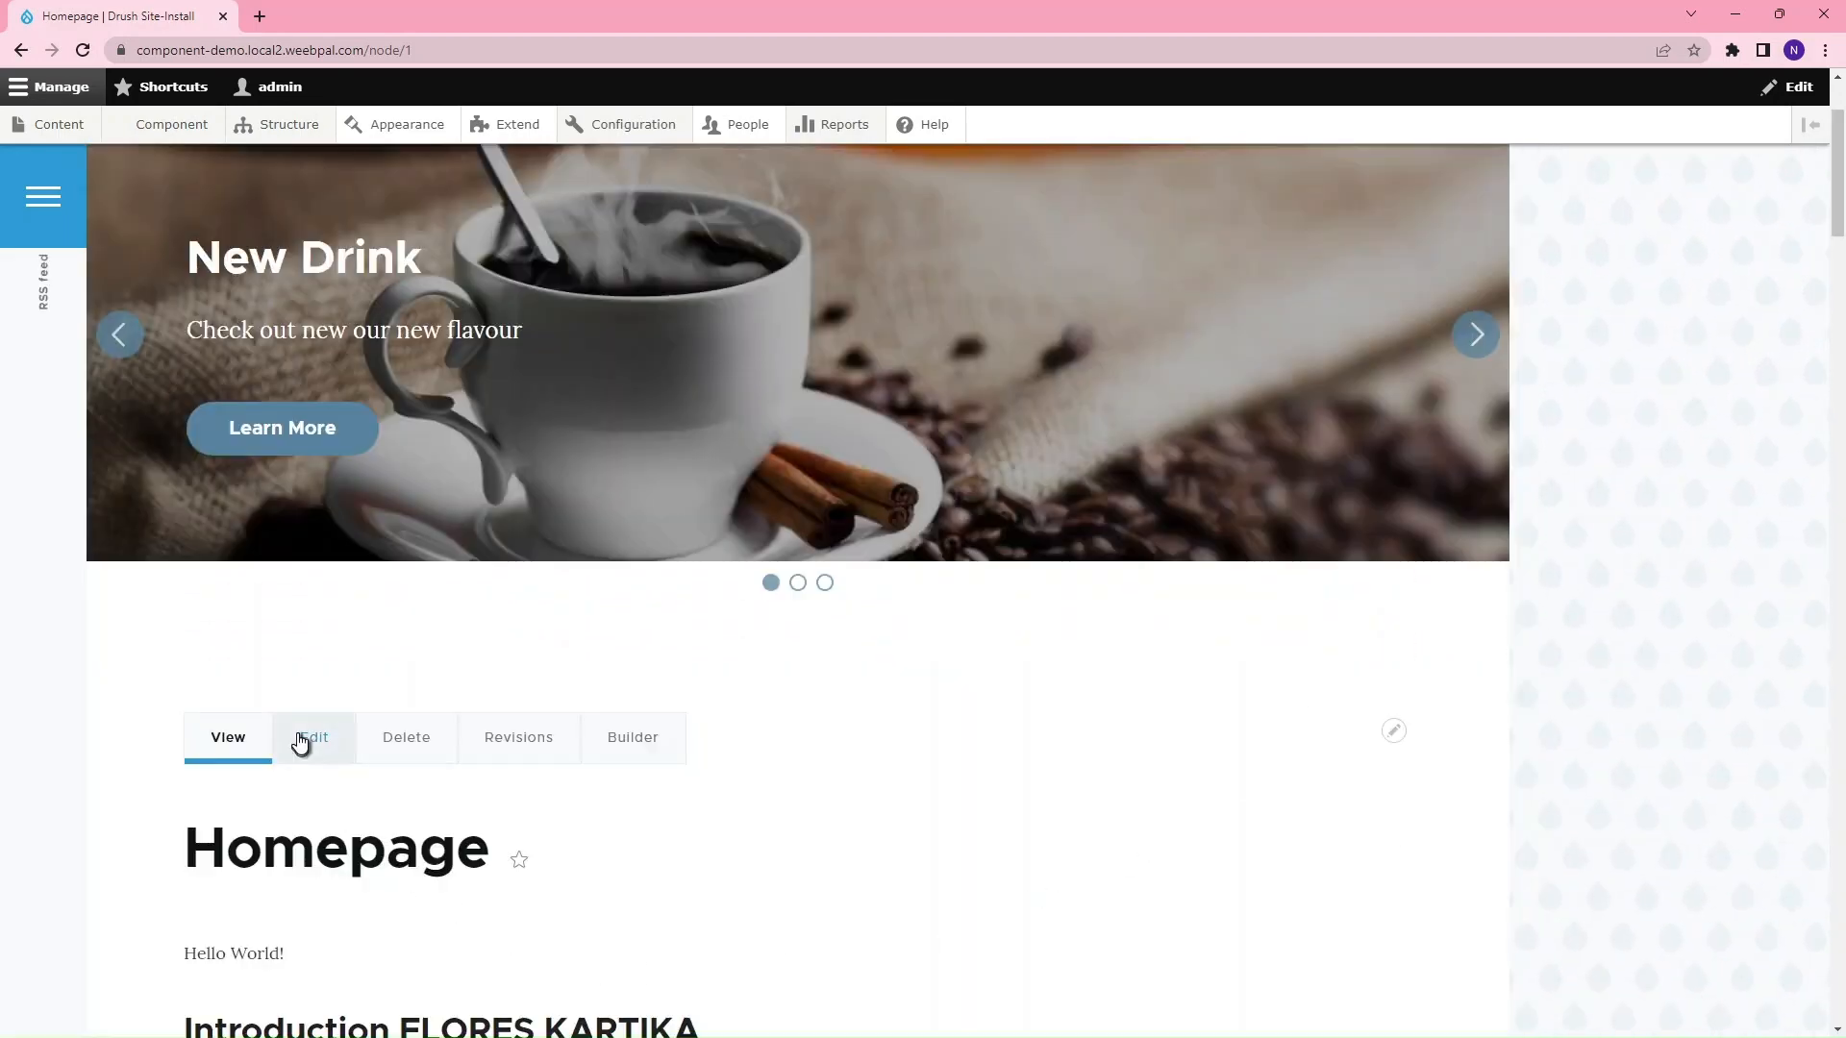
{"action": "left_click", "coordinate": [305, 739]}
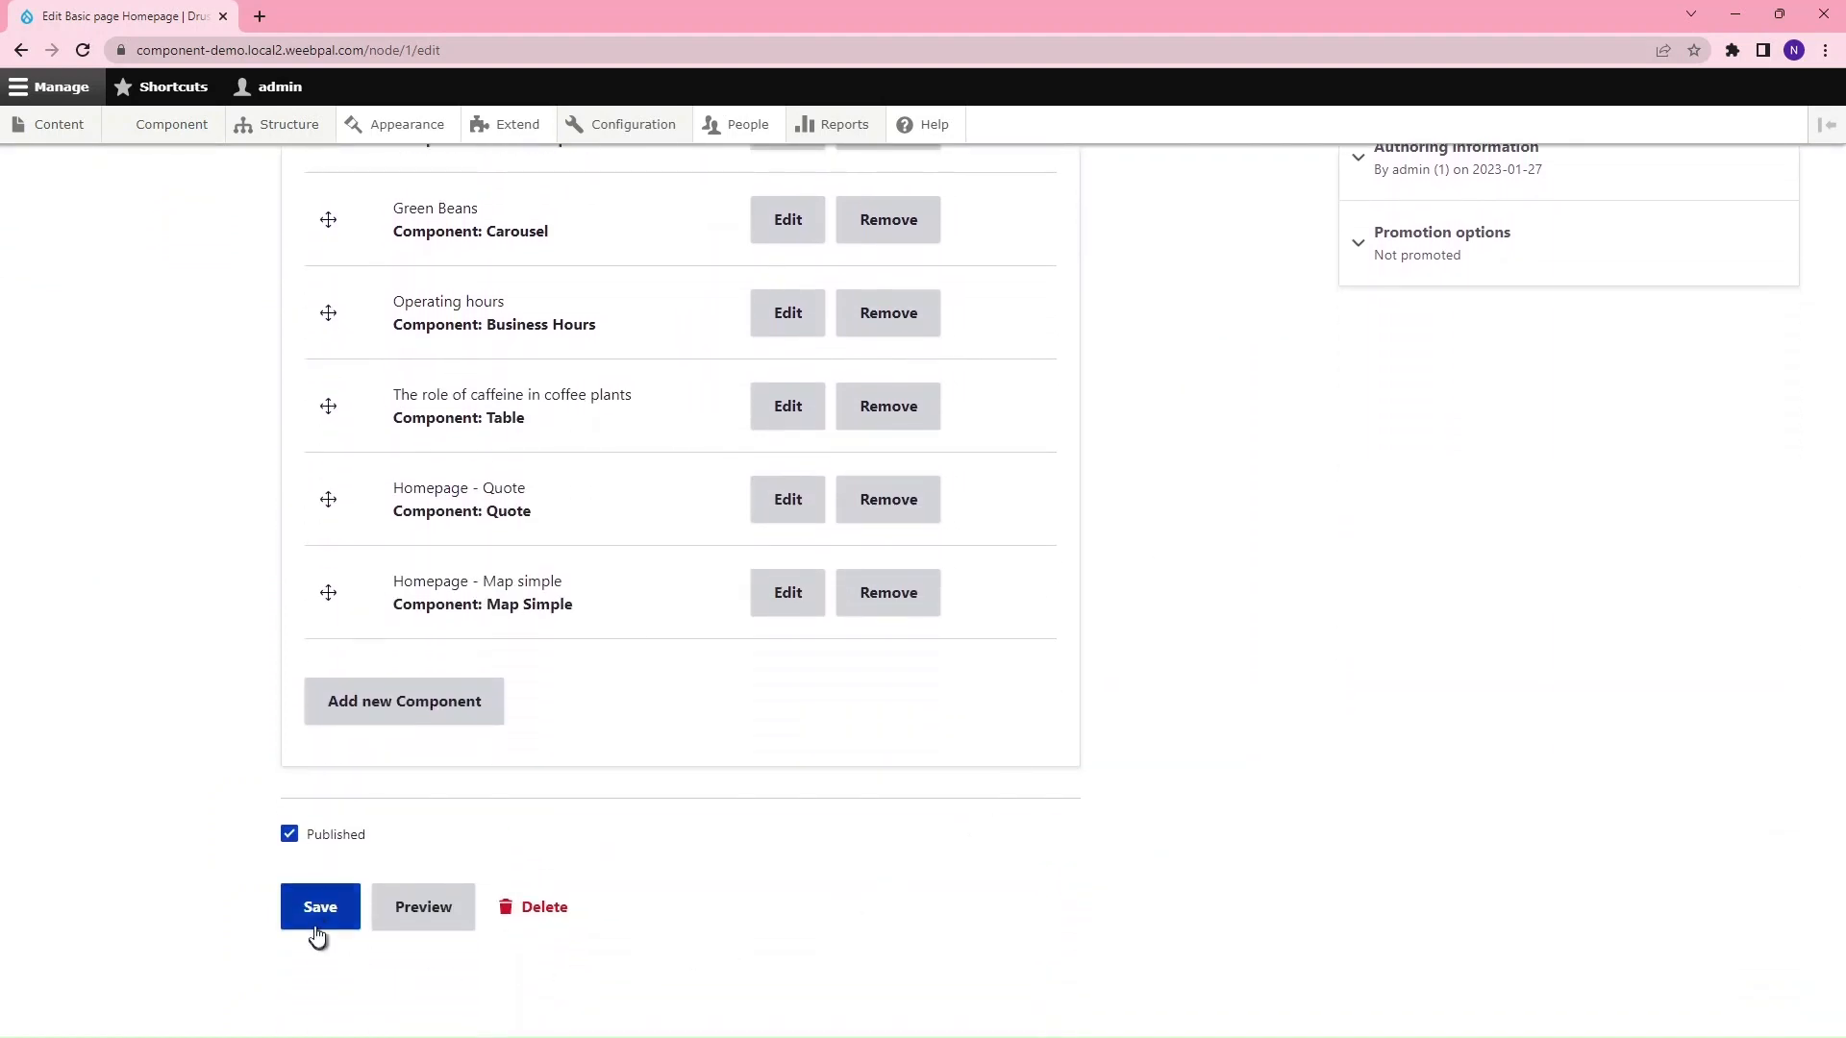
{"action": "left_click", "coordinate": [322, 926]}
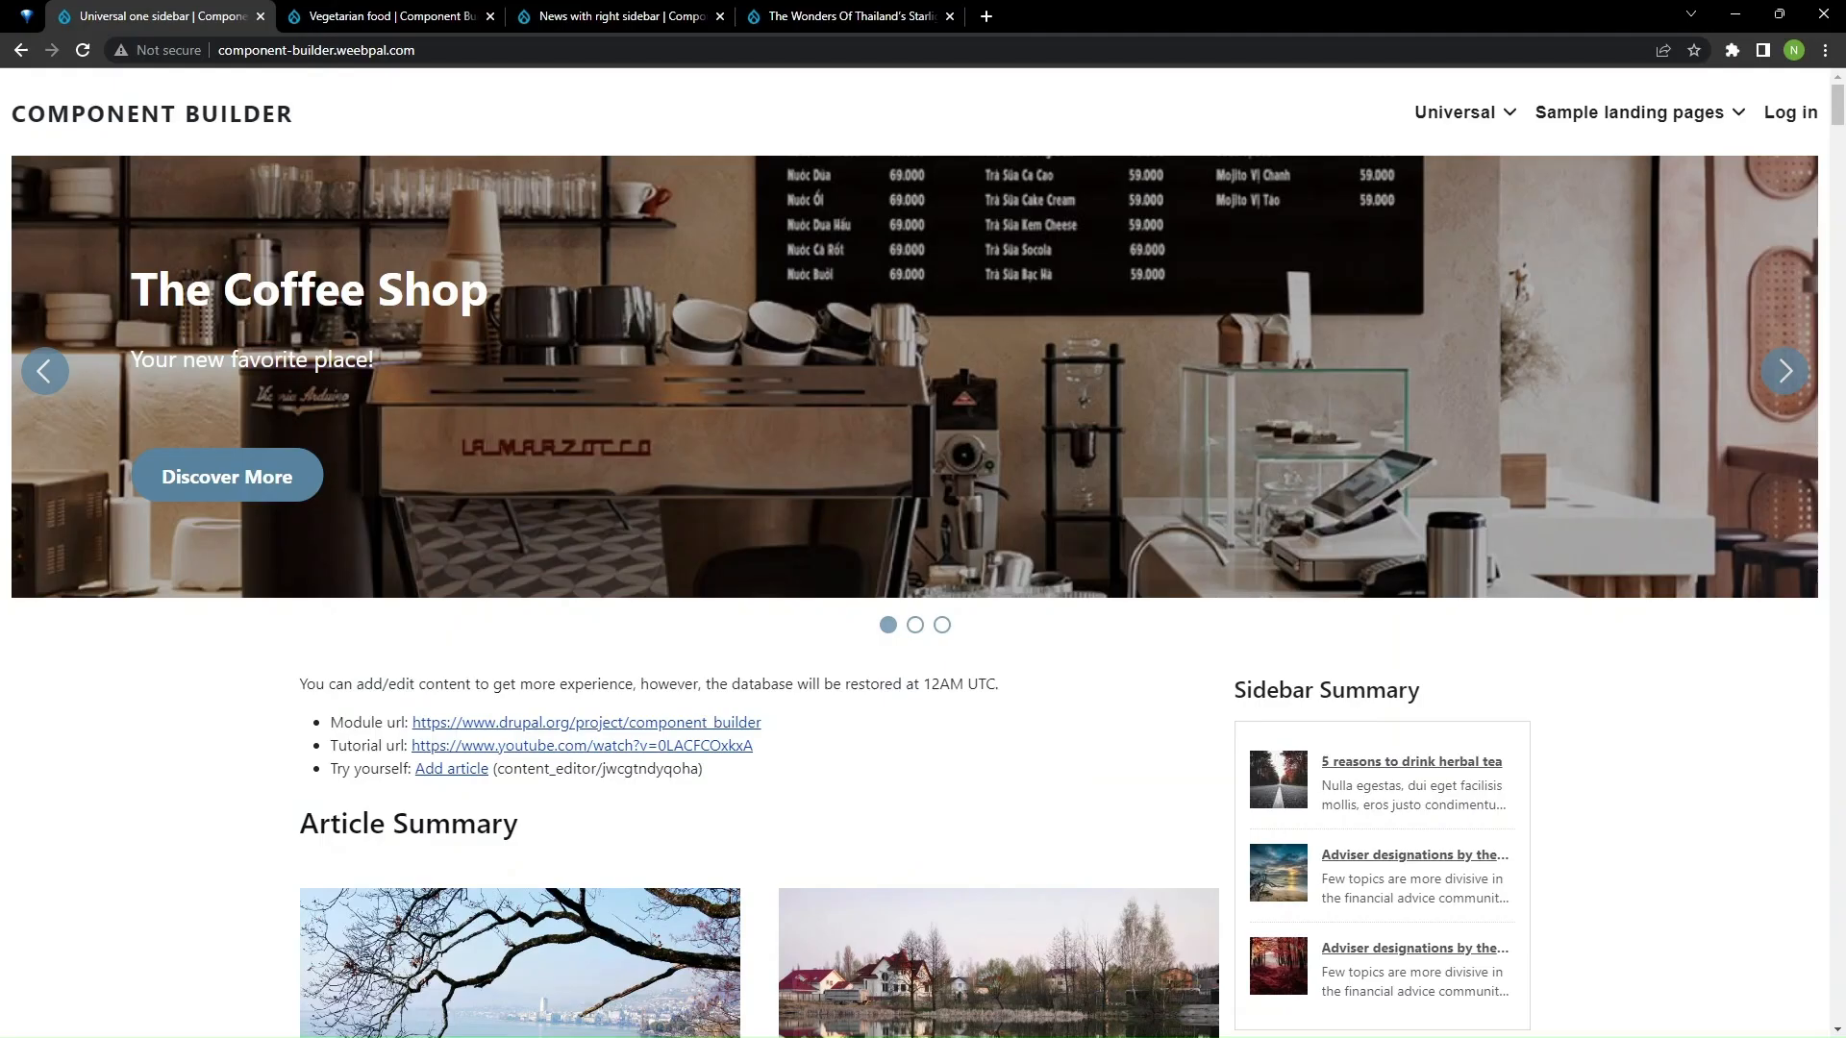
Step: Switch to the Component Builder demo site and look through its sample home page
{"action": "middle_click", "coordinate": [136, 701]}
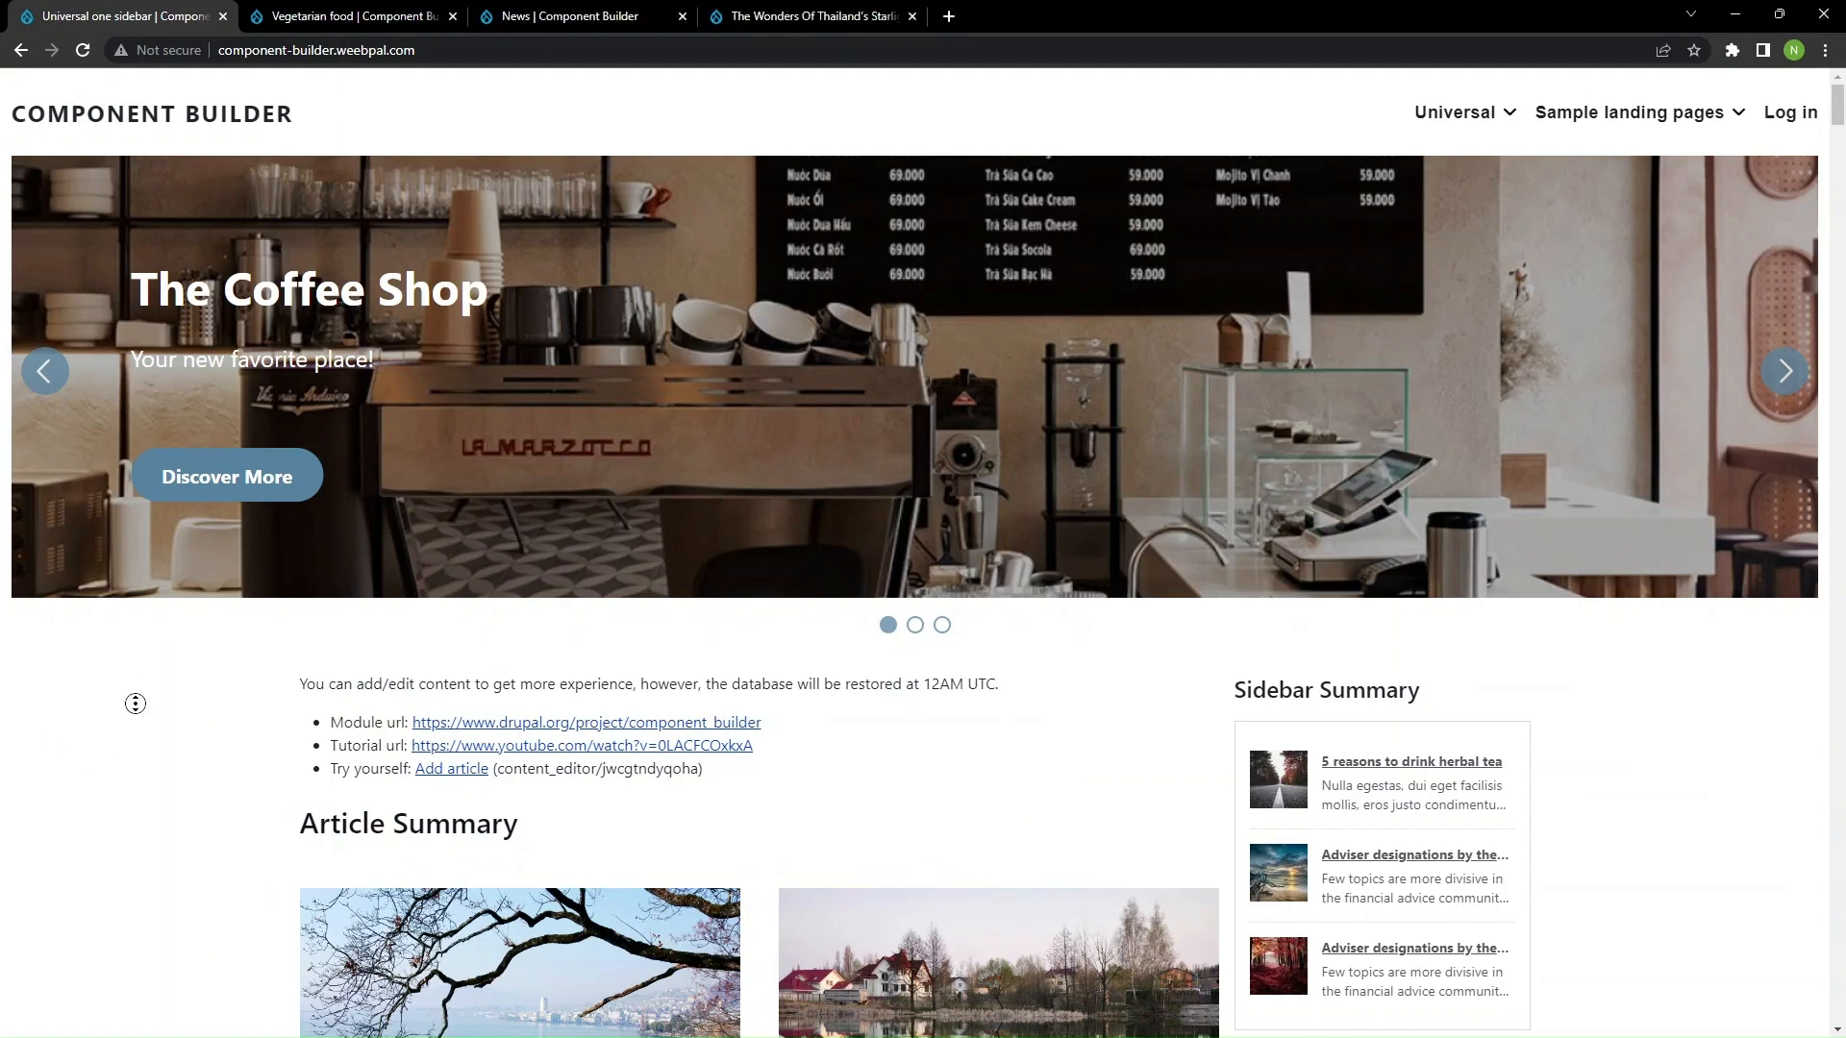